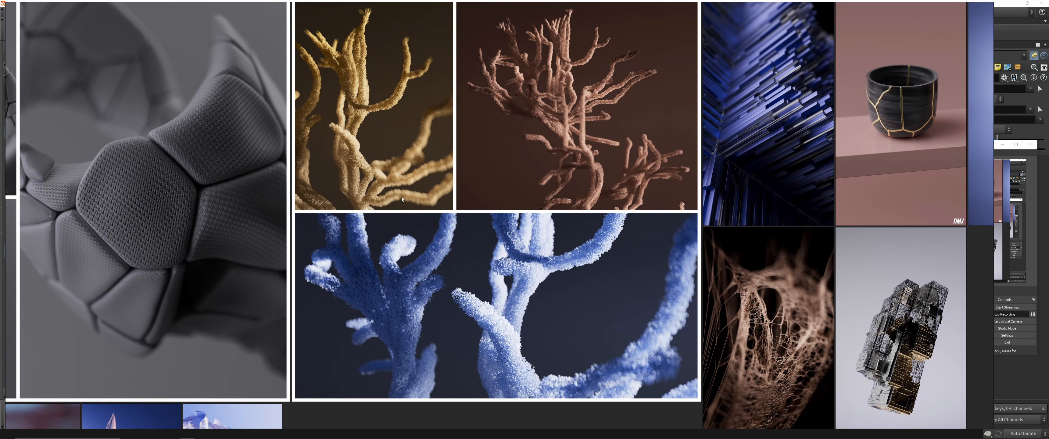
Step: Examine the reference renders on the image board, including the coral, glasses and flower images
middle_drag(222, 182, 431, 226)
middle_drag(583, 209, 170, 191)
middle_drag(790, 154, 581, 143)
middle_drag(438, 315, 579, 178)
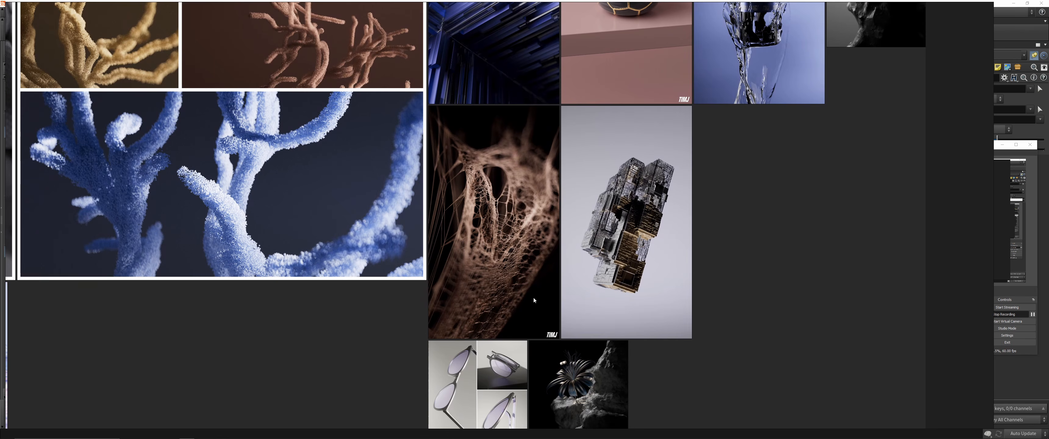
middle_drag(474, 392, 492, 266)
scroll(500, 272, up, 5)
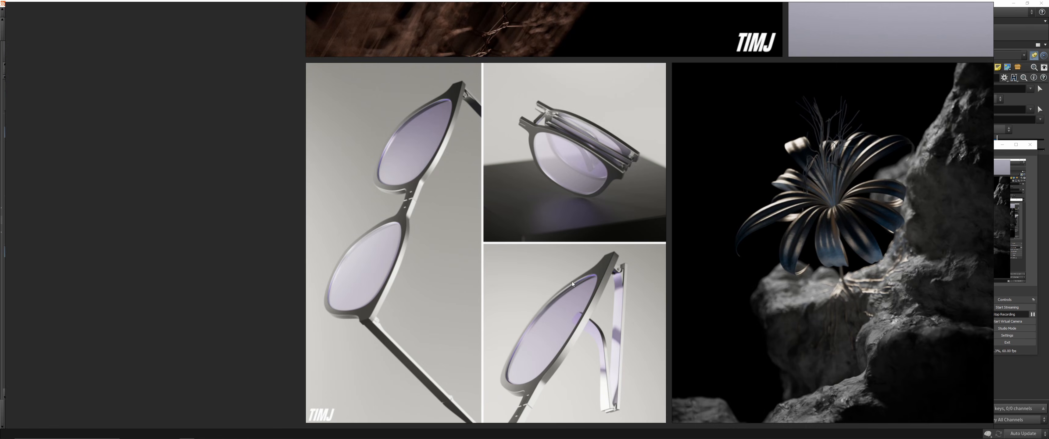
scroll(584, 272, down, 5)
middle_drag(468, 118, 567, 248)
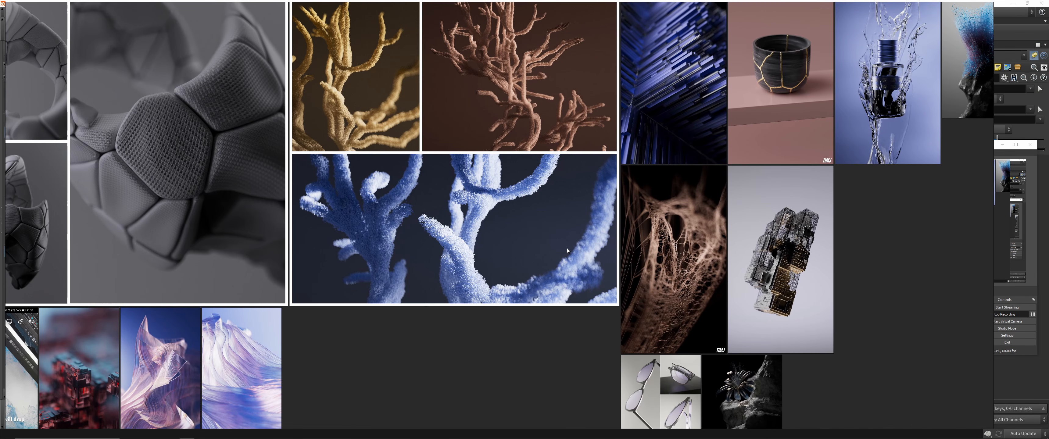
Step: Switch from the reference board to the GEO_VOPS network in Houdini
click(1004, 371)
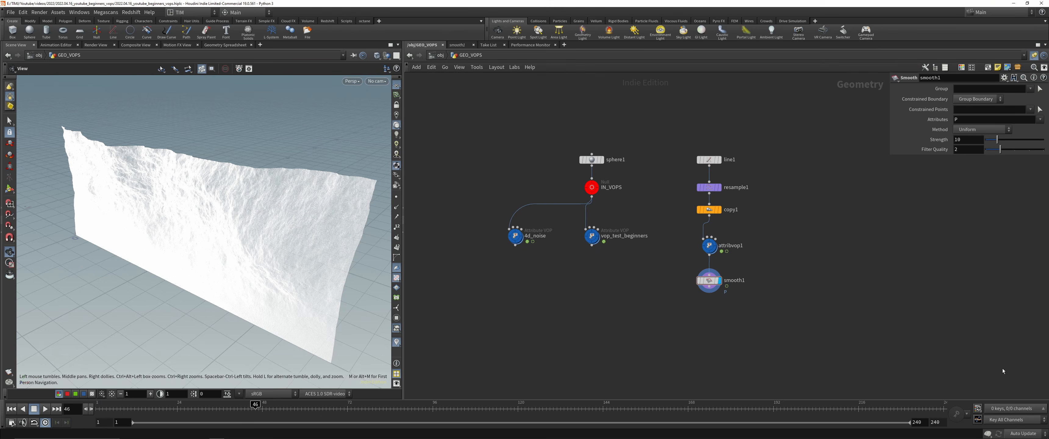
click(201, 434)
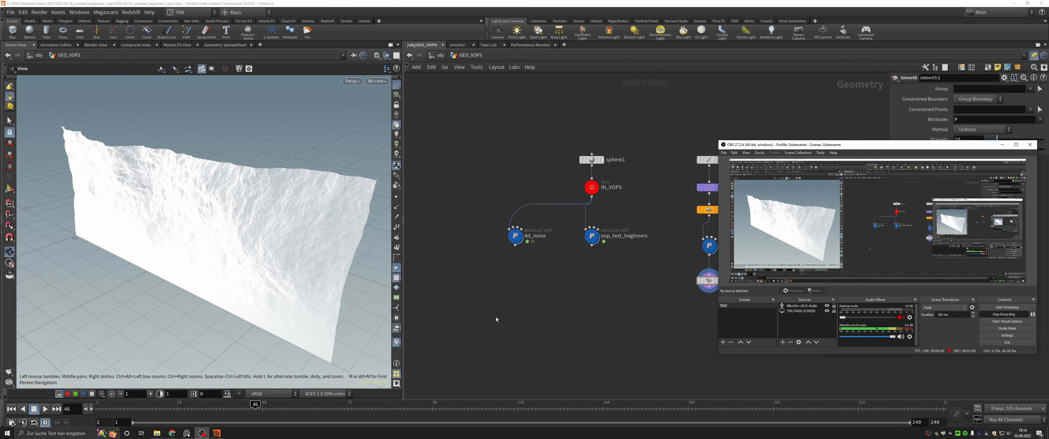
click(527, 317)
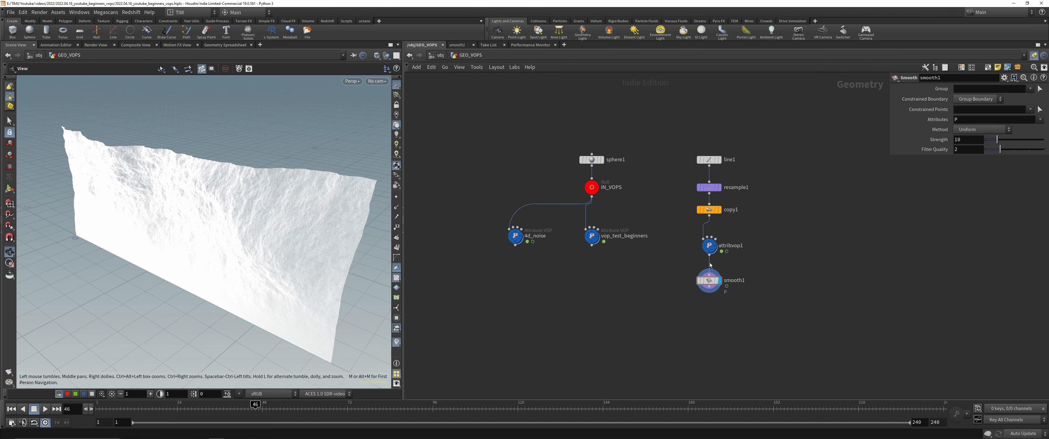
Step: Display the vop_test_beginners node and inspect its deformed sphere from another angle
drag(496, 266, 526, 227)
key(r)
drag(534, 228, 606, 280)
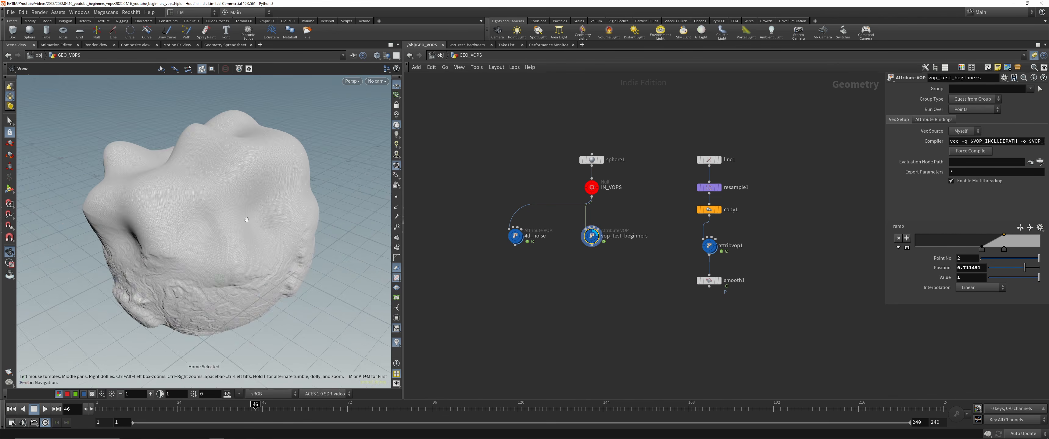
drag(211, 228, 261, 237)
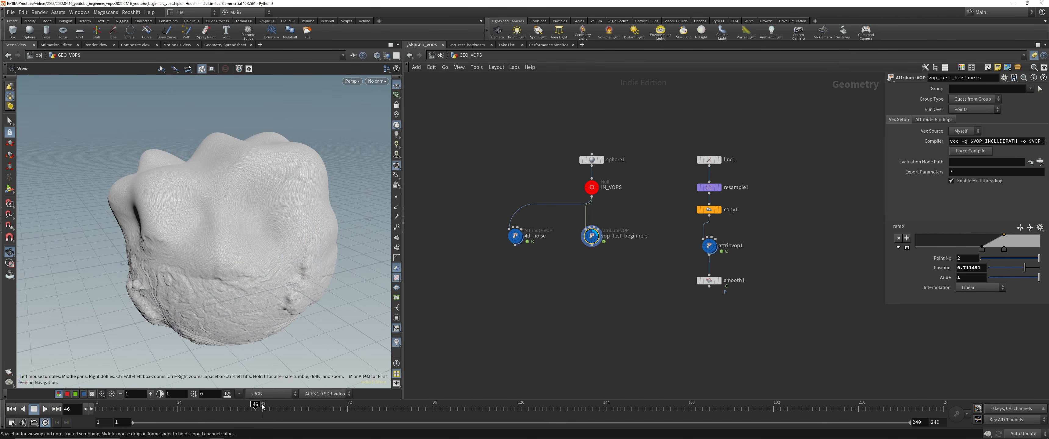
drag(262, 408, 143, 407)
Step: Display the 4d_noise node and scrub through the frames to preview its animated noise
drag(481, 288, 536, 231)
key(r)
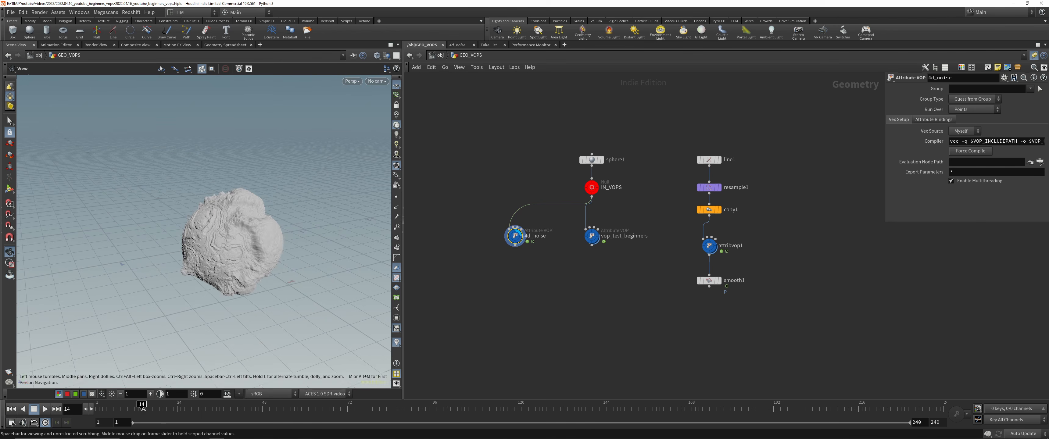
drag(143, 409, 345, 408)
middle_drag(659, 318, 603, 303)
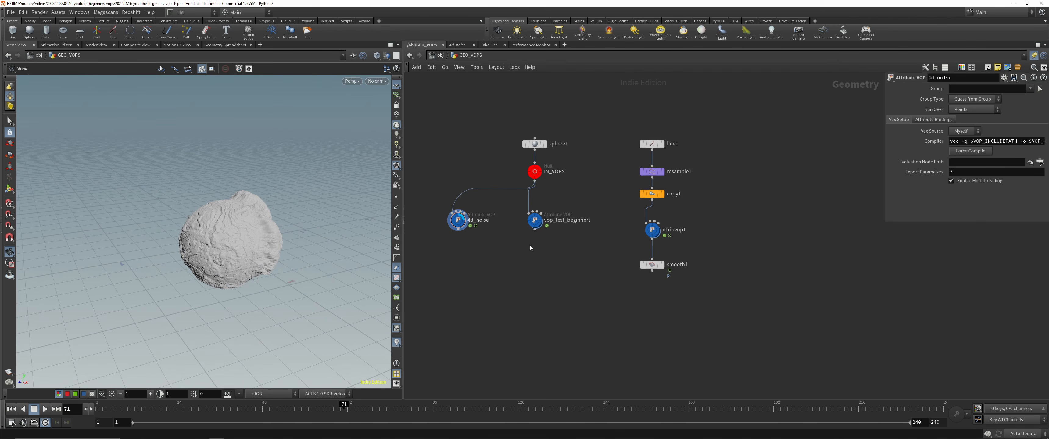
Step: Display vop_test_beginners, look through its inner VOP network, and return to the geometry level
click(534, 221)
key(r)
double_click(534, 221)
scroll(596, 233, down, 2)
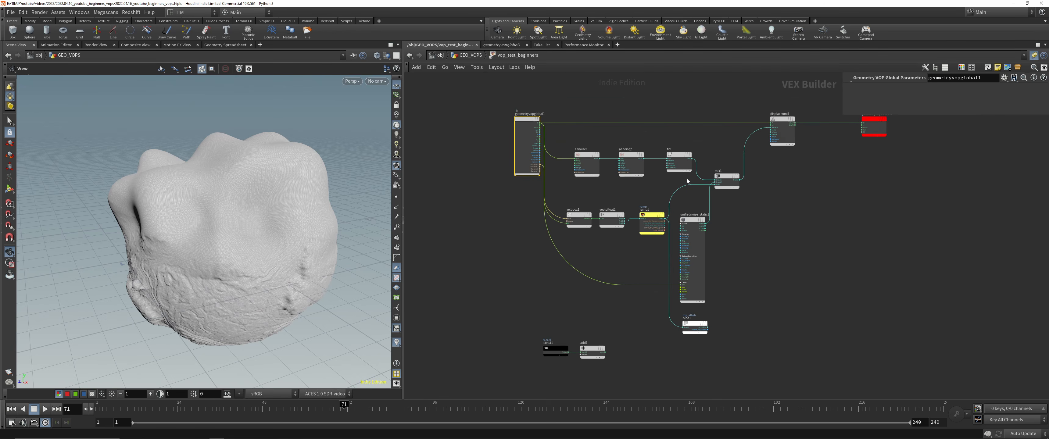
scroll(687, 181, up, 2)
key(u)
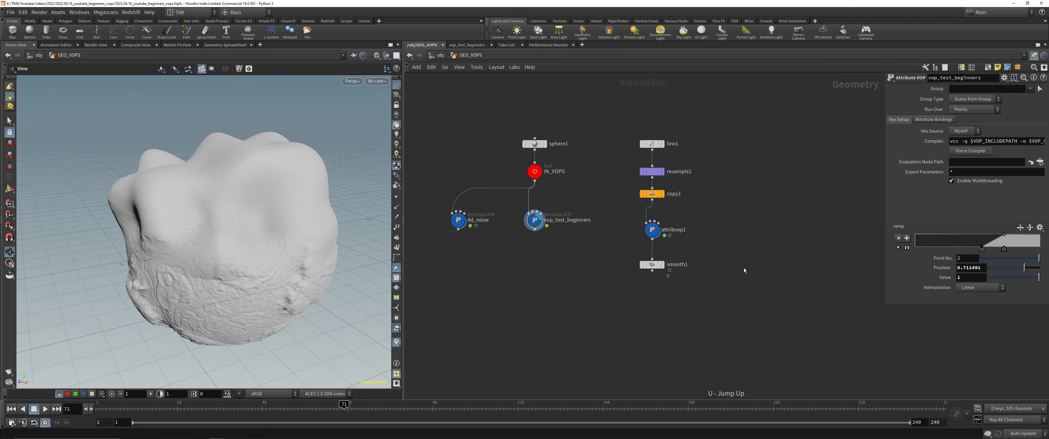
Step: Display the smooth1 node and scrub through the frames to preview the animated curtain of lines
middle_drag(740, 261, 674, 258)
scroll(621, 259, up, 1)
drag(523, 290, 617, 247)
key(r)
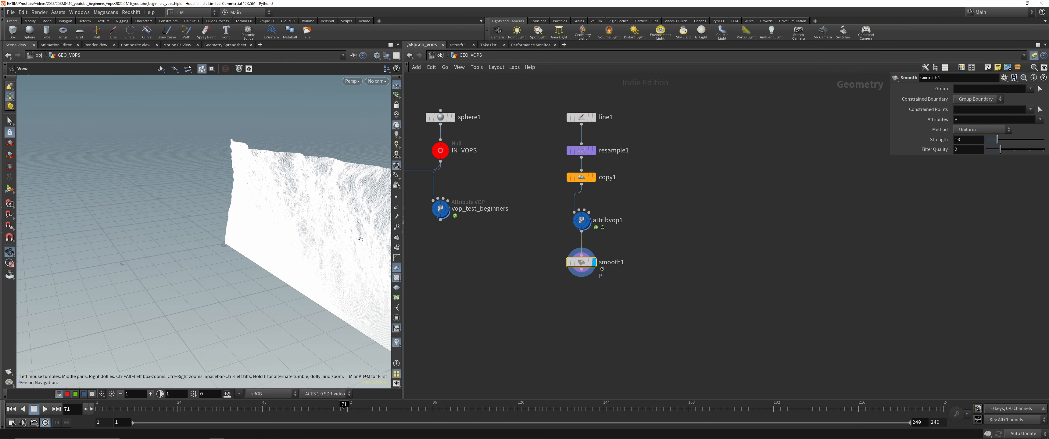
drag(360, 240, 230, 274)
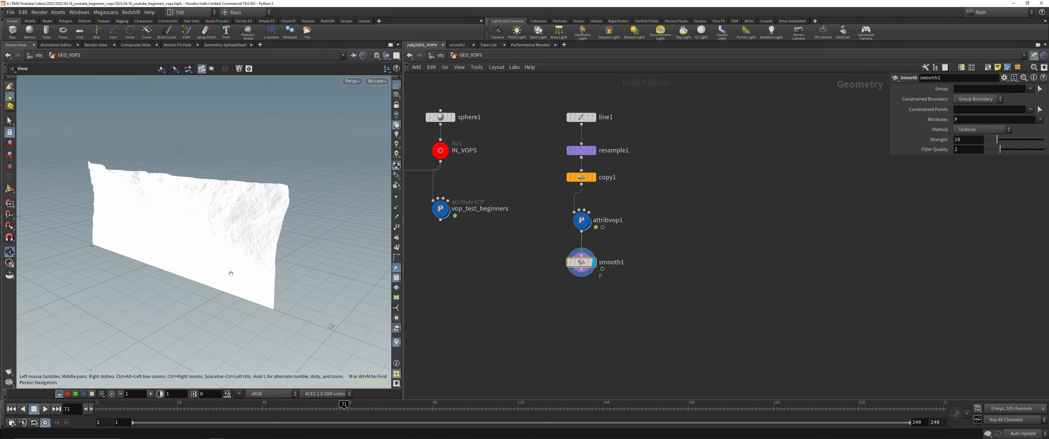
drag(344, 408, 269, 363)
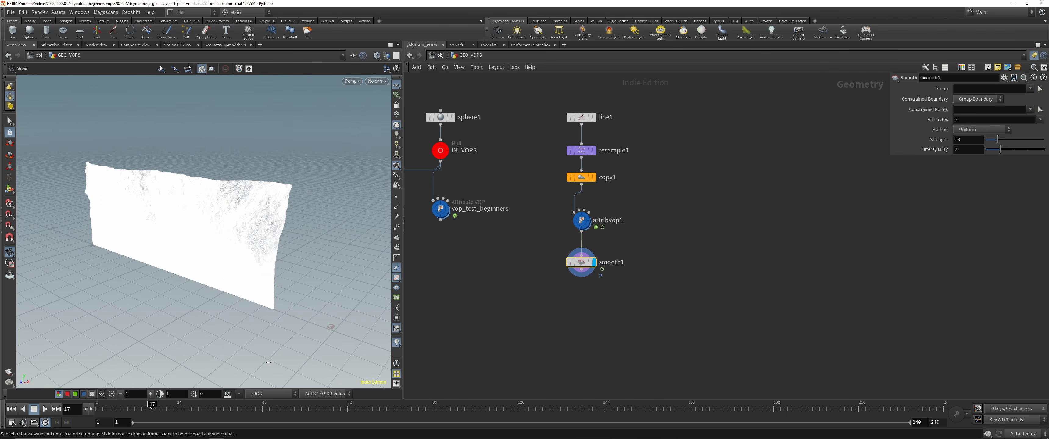
Step: Set the total number of copies in copy1 to 20 and return to frame 1
click(581, 177)
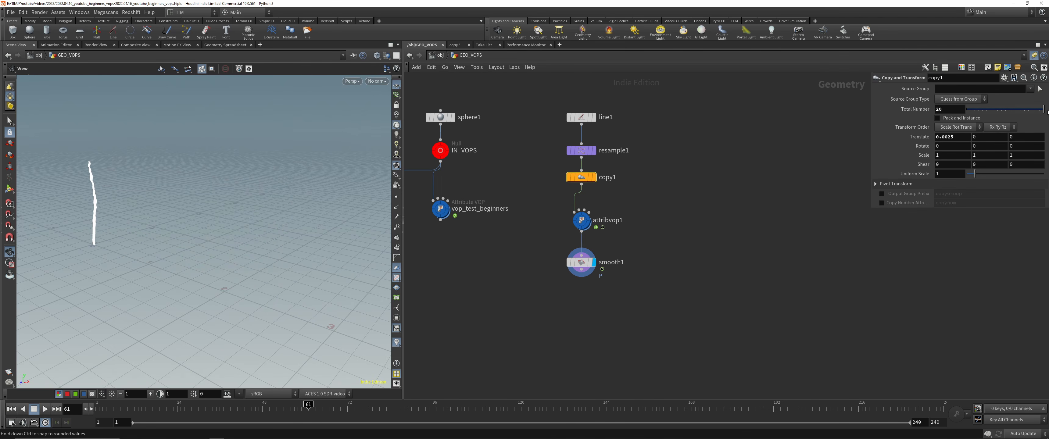
key(space+g)
drag(126, 211, 174, 214)
drag(310, 406, 33, 407)
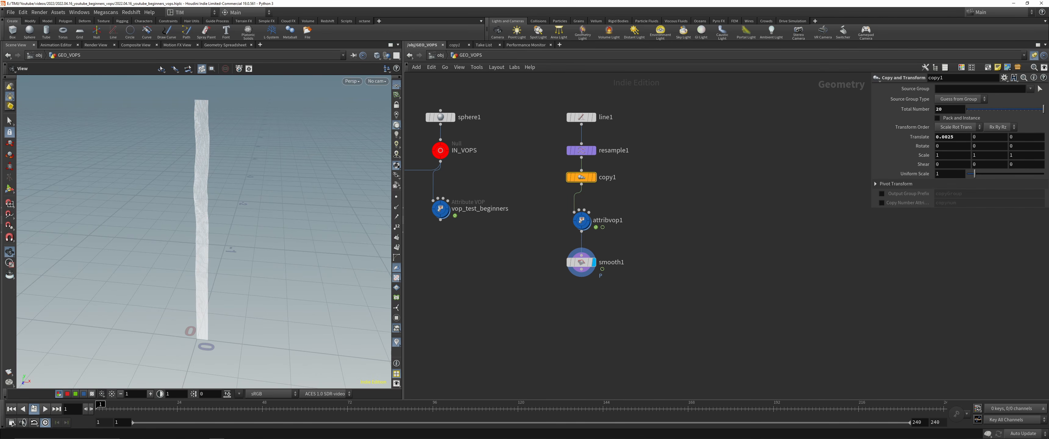
Step: Play the line animation close up, briefly show its points, and return to frame 1
click(45, 409)
right_drag(246, 246, 246, 68)
drag(246, 163, 249, 96)
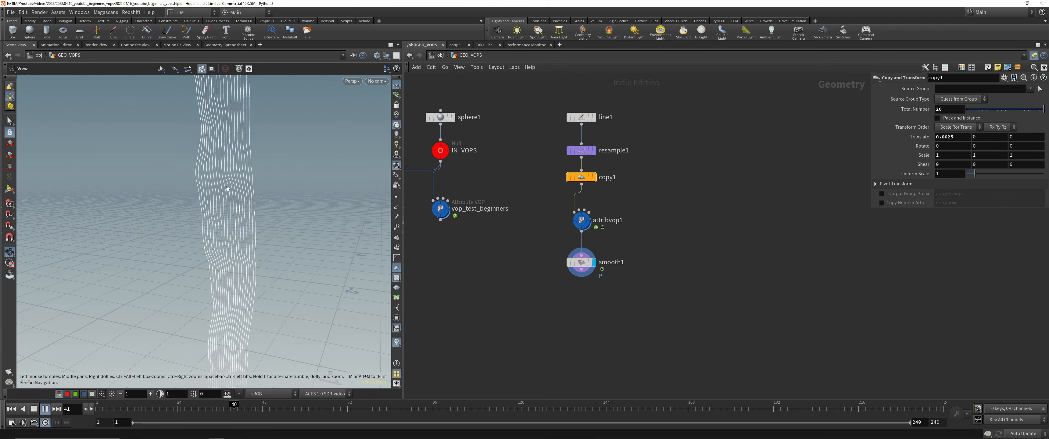
click(397, 198)
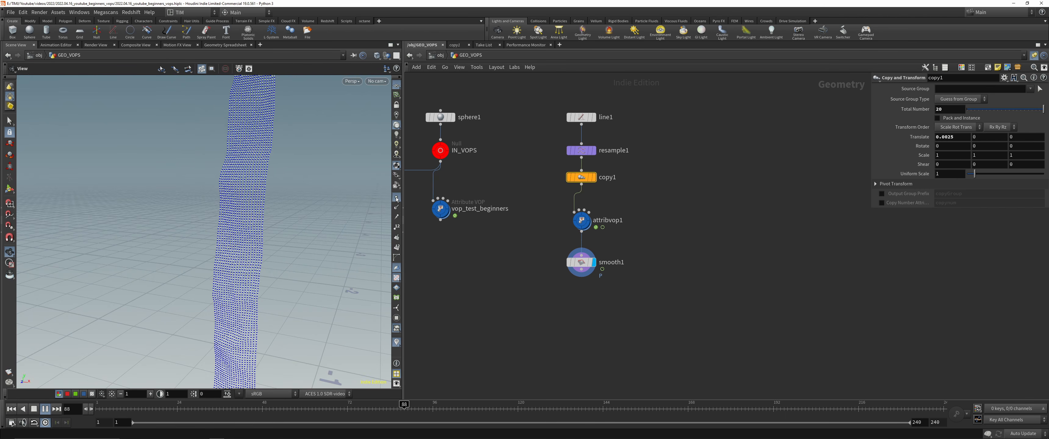
click(397, 199)
drag(291, 407, 35, 395)
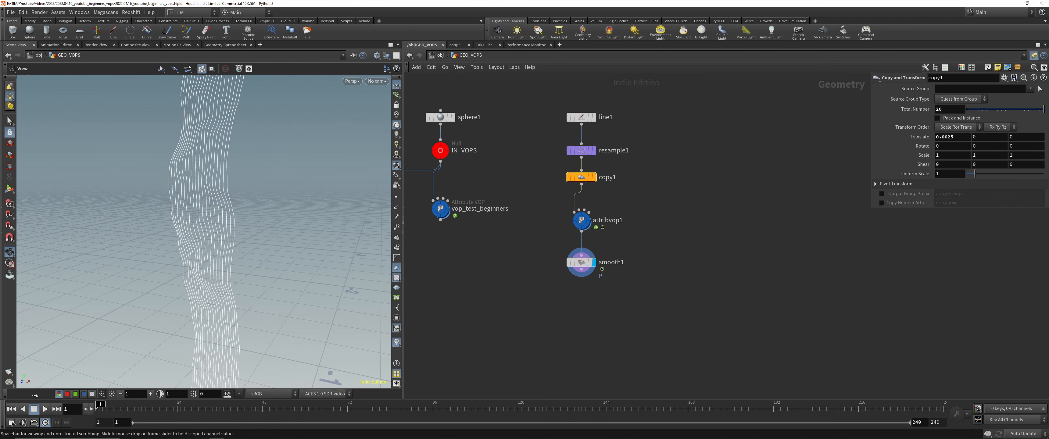
Step: Save the scene file and make free space beside the line network for new nodes
key(ctrl+s)
scroll(543, 271, down, 3)
click(566, 266)
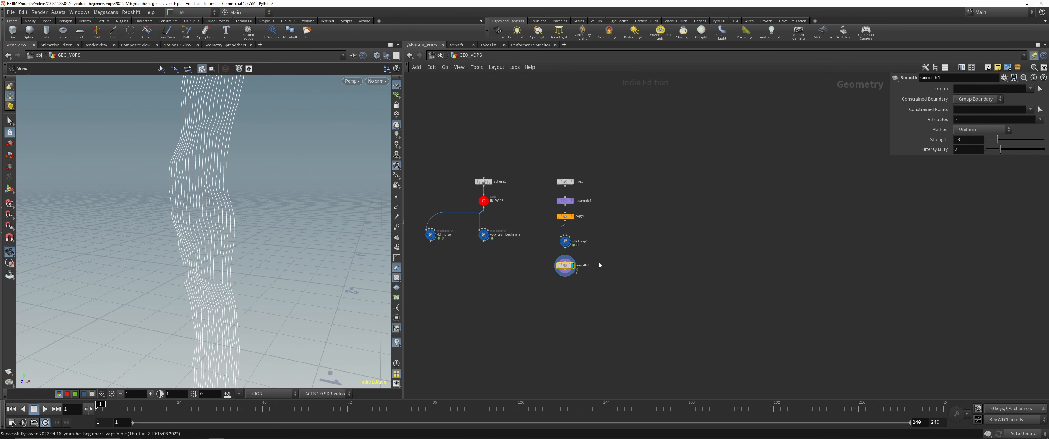
scroll(600, 263, down, 2)
middle_drag(669, 240, 597, 237)
scroll(587, 244, up, 3)
click(597, 236)
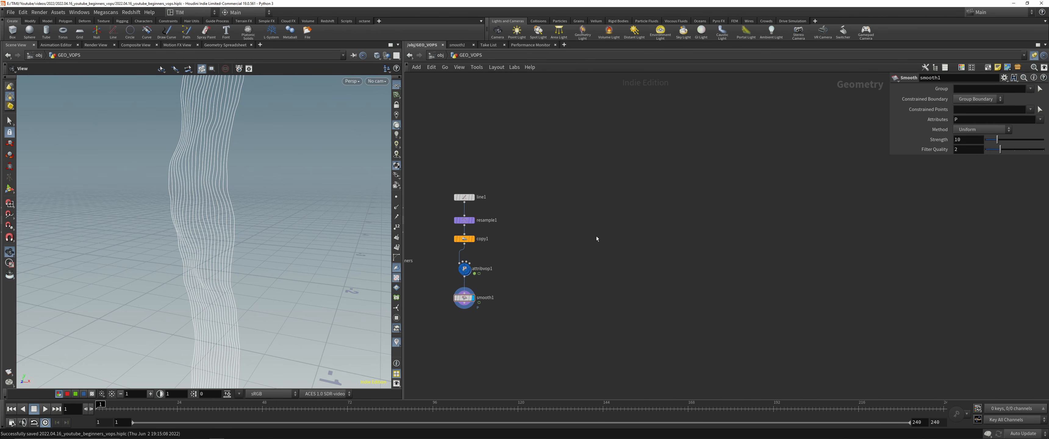
key(Tab)
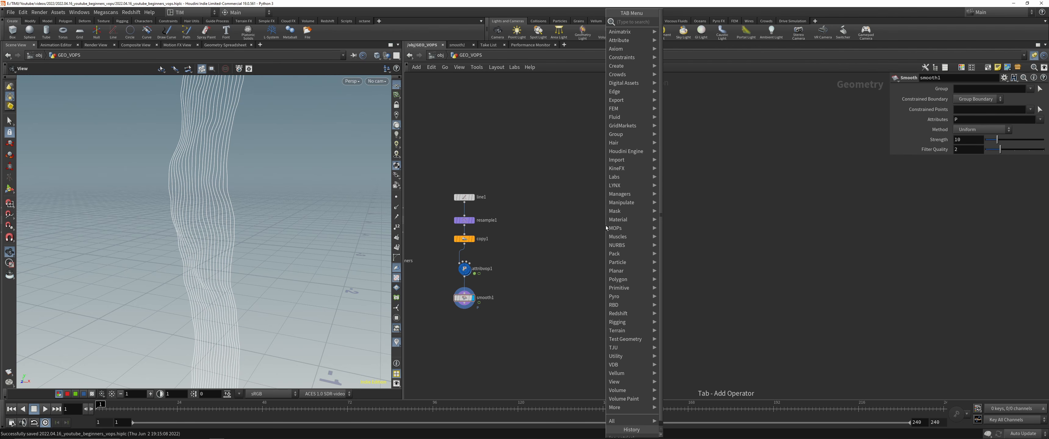
text(group del)
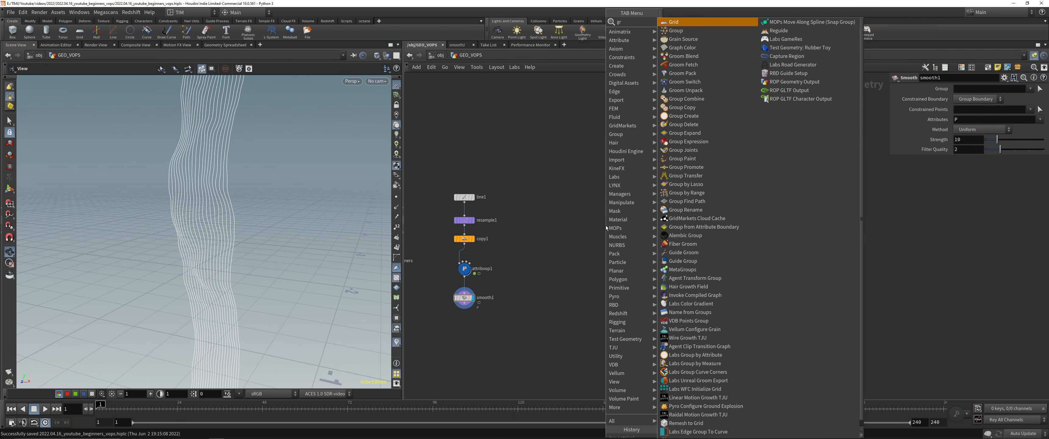
key(Return)
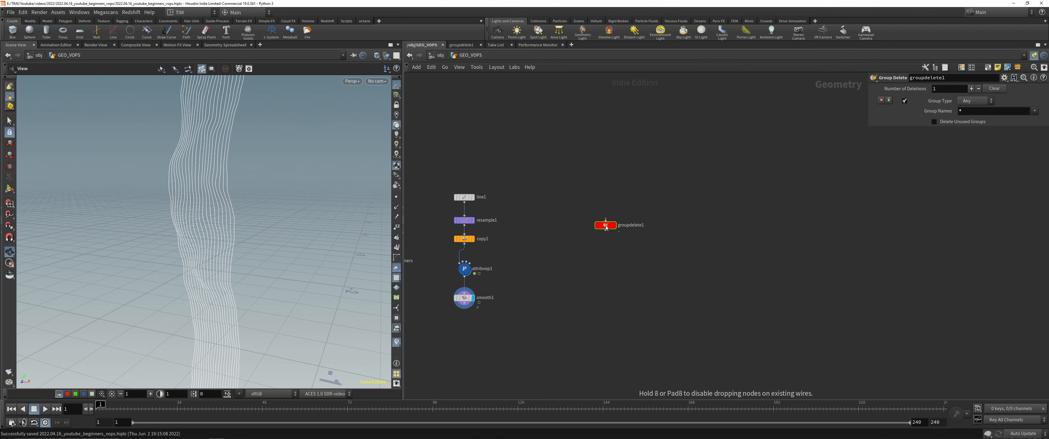
key(Delete)
Step: Add a Grid node in the free space beside the line network and display it
key(Tab)
text(grid)
key(Return)
click(607, 228)
key(r)
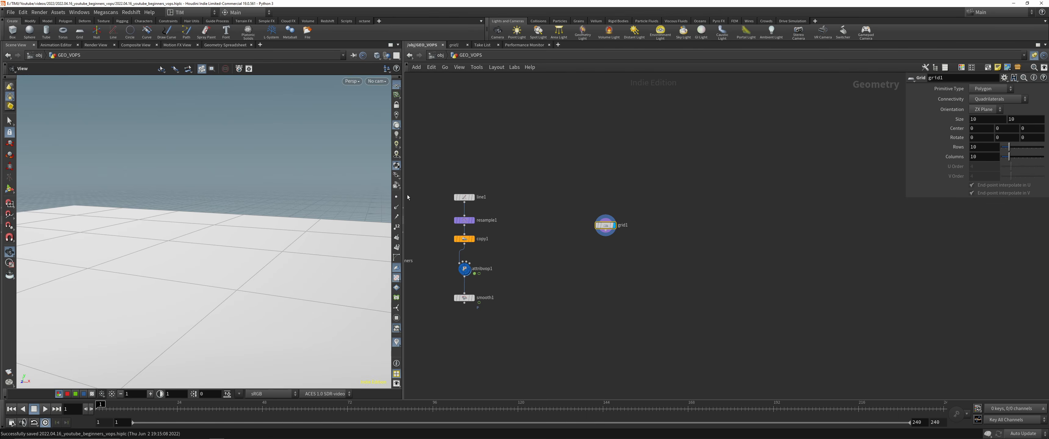
key(space+h)
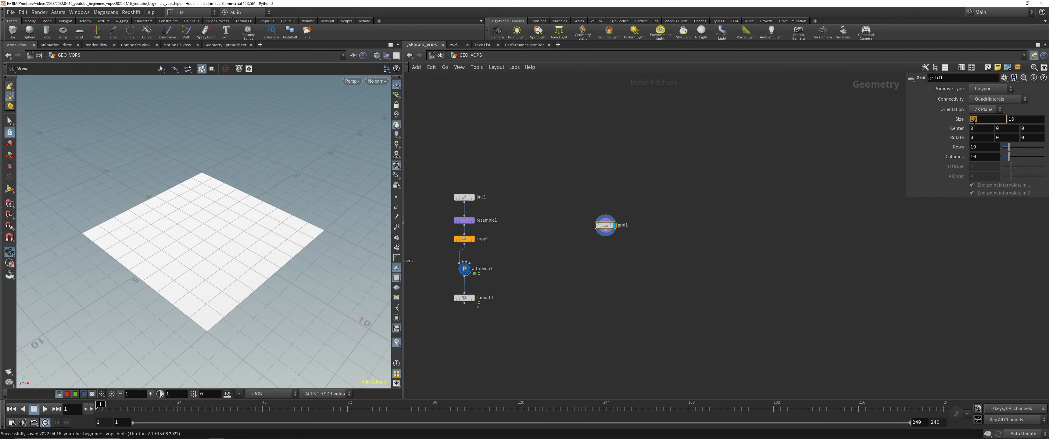
Step: Link the grid's second size value to the first with a relative reference
right_click(961, 119)
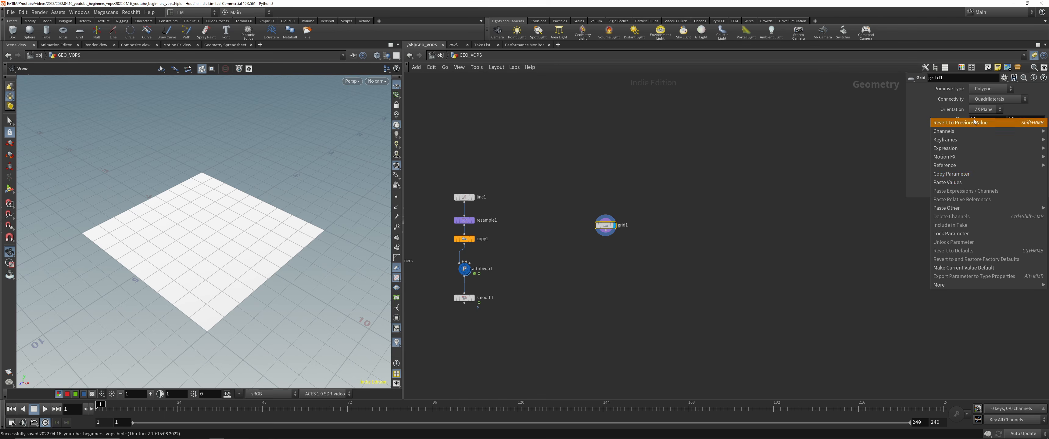
click(953, 175)
right_click(1011, 119)
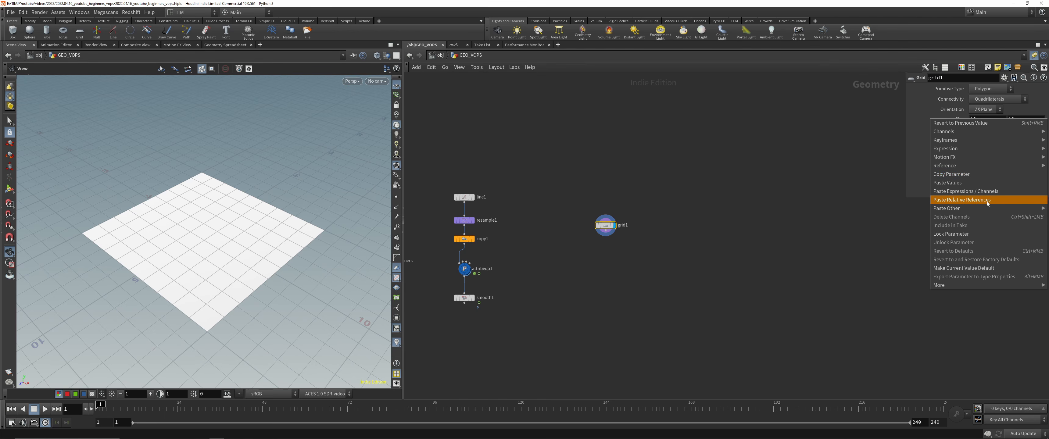
click(987, 200)
Step: Set the grid's first size value to 1 and frame the grid in the viewport
double_click(912, 122)
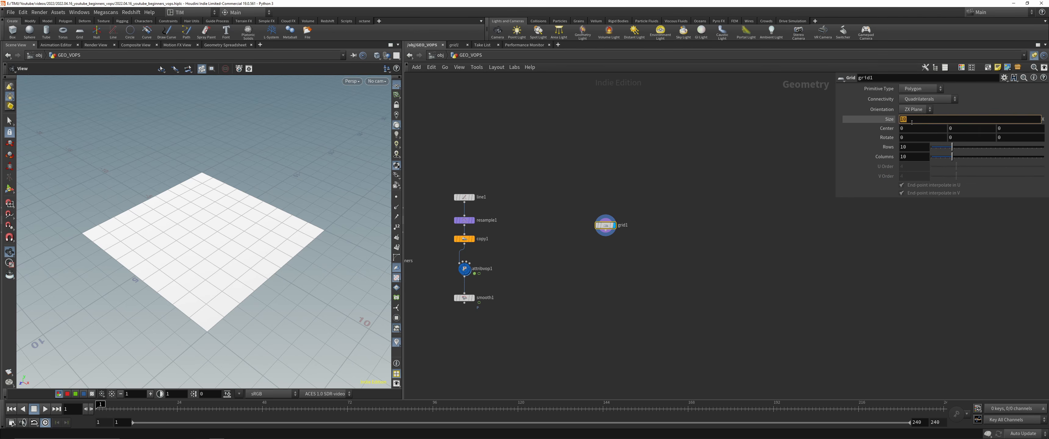
text(1)
key(Return)
key(space+g)
drag(310, 226, 308, 238)
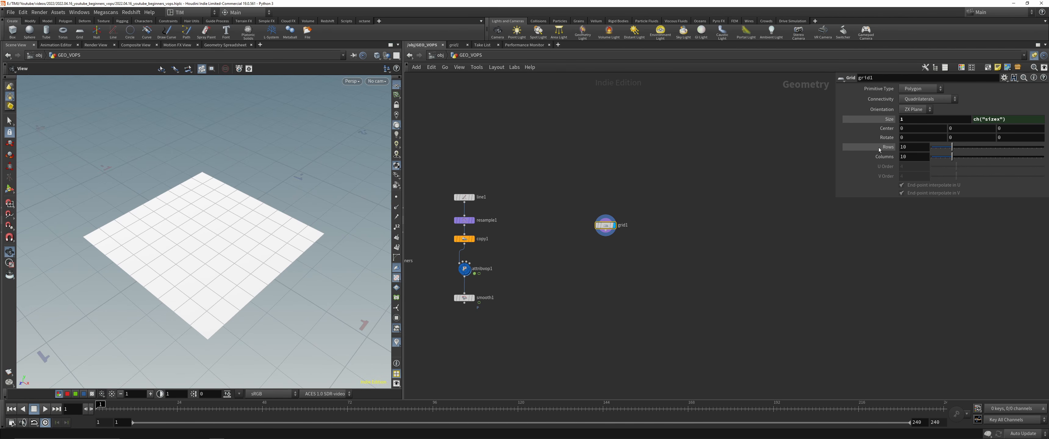
Step: Link the grid's columns to its rows with a relative channel reference
drag(864, 156, 880, 157)
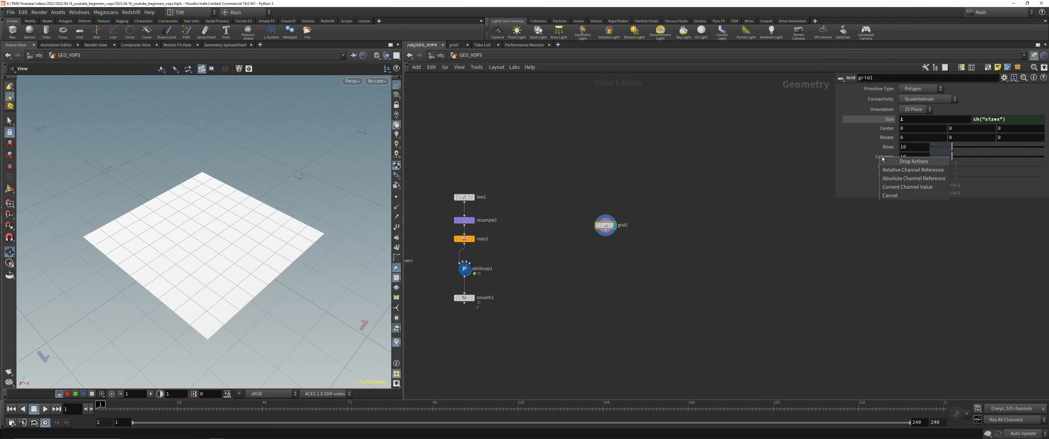
click(895, 171)
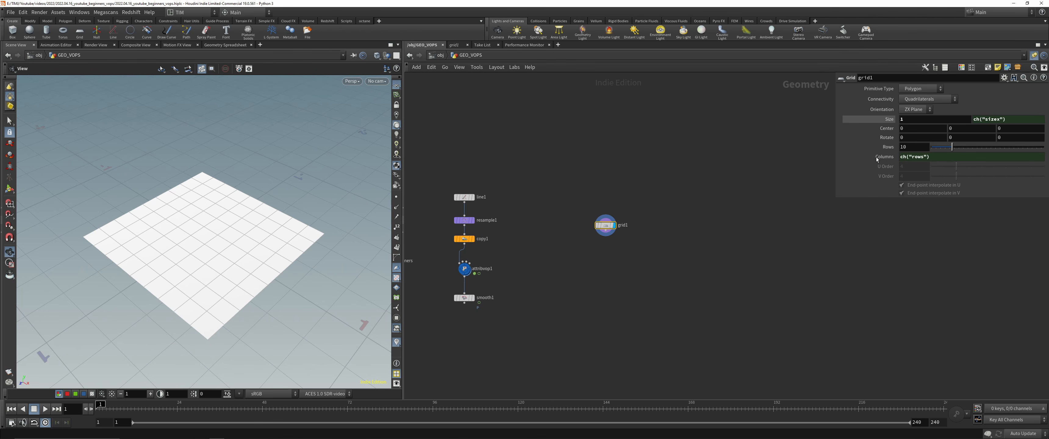
click(858, 158)
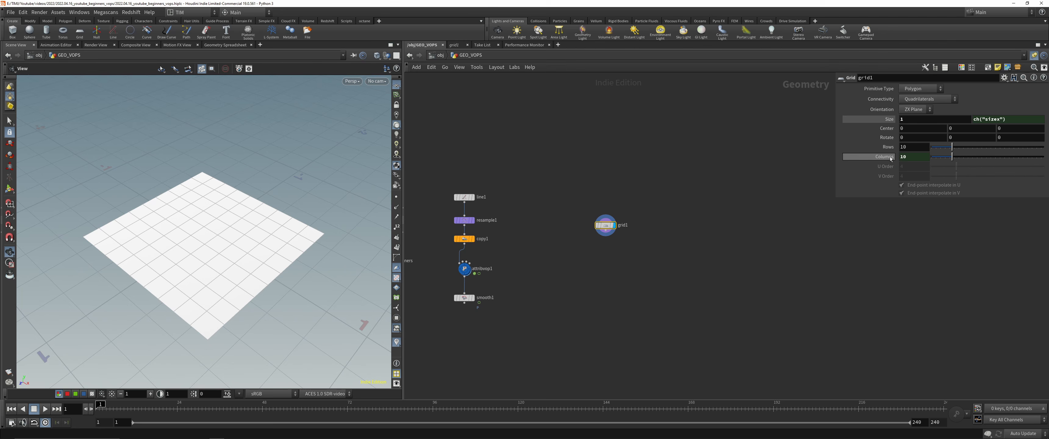
Step: Set the grid's rows to 15 and save the scene
drag(952, 147, 955, 163)
click(924, 149)
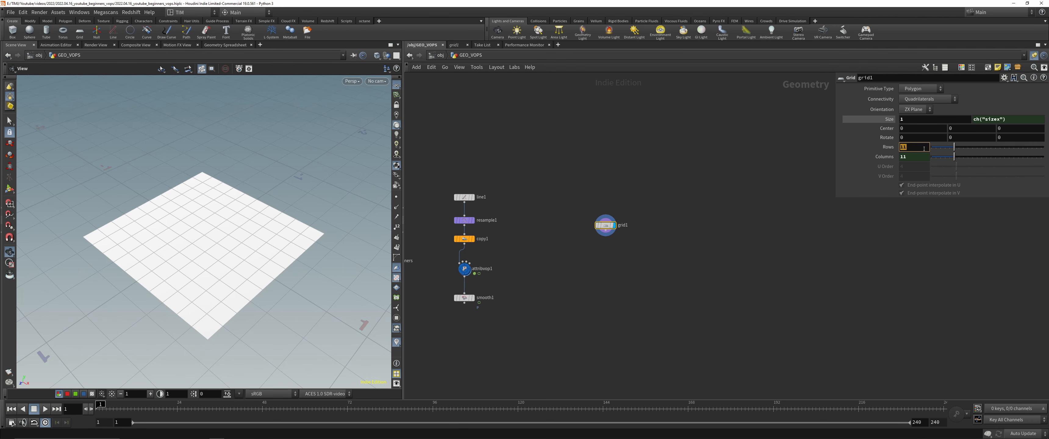
text(15)
key(Return)
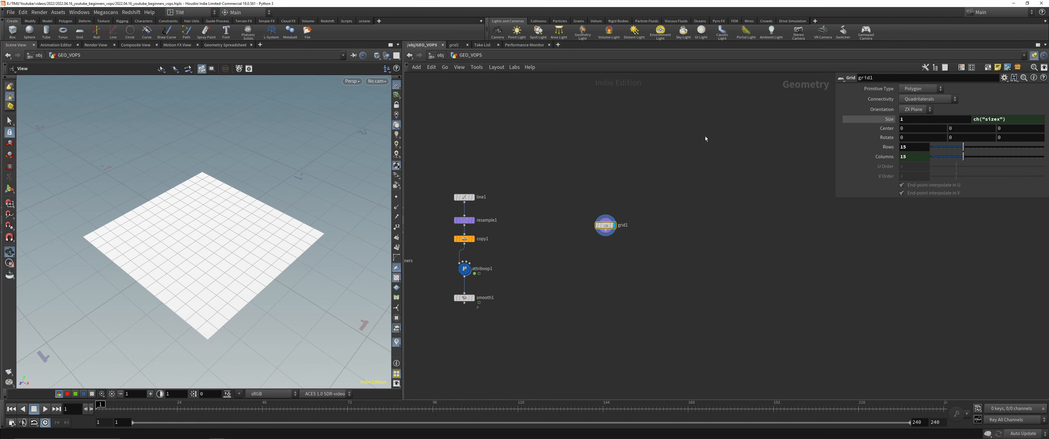
scroll(560, 275, up, 5)
scroll(652, 264, down, 2)
middle_drag(689, 260, 598, 253)
key(ctrl+s)
Step: Append an Add node below the grid and set it to delete the geometry but keep the points
key(Tab)
text(vop)
click(672, 26)
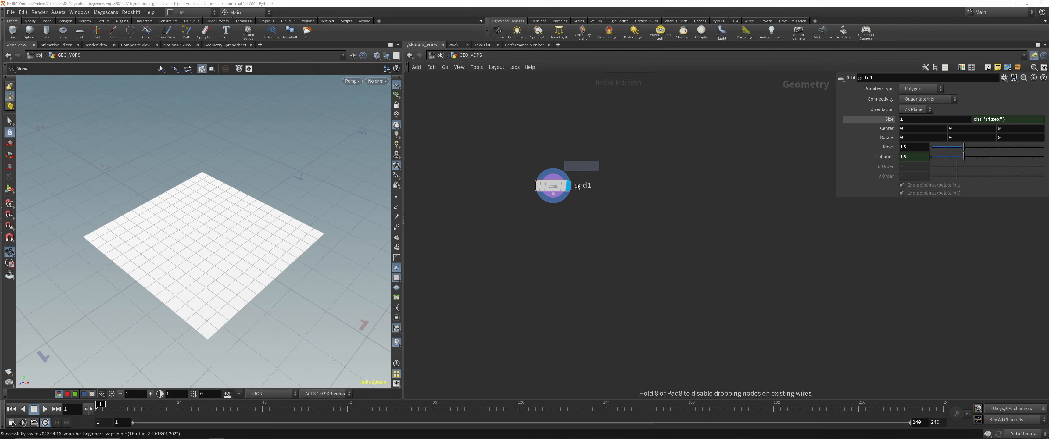
click(553, 242)
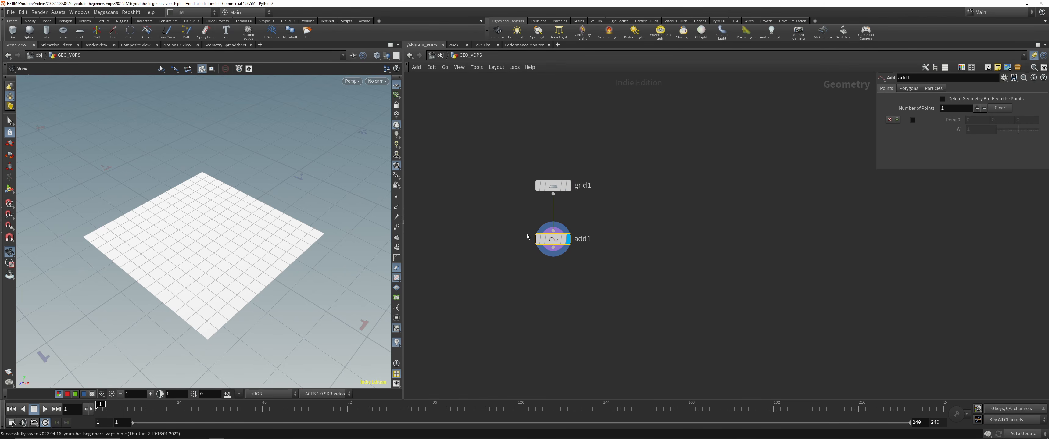
click(942, 99)
scroll(247, 238, up, 5)
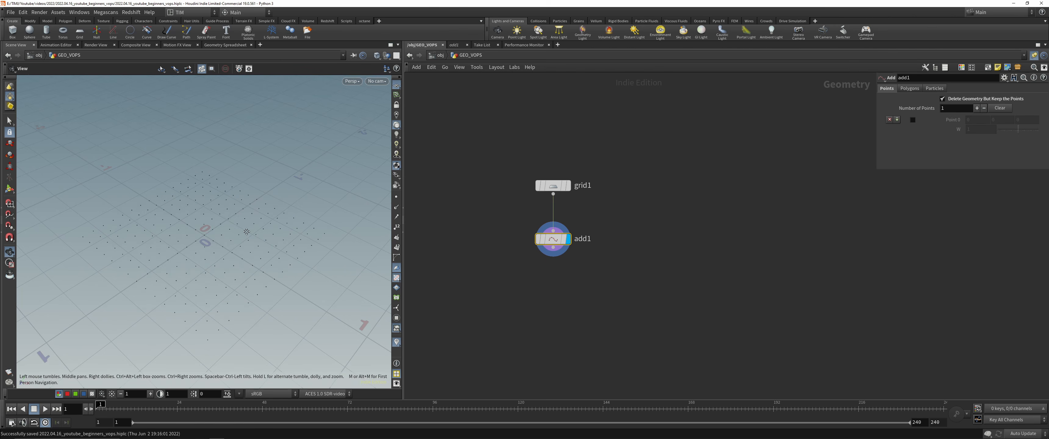
Step: Set the viewport's particle point size to 10 pixels in the display options
key(d)
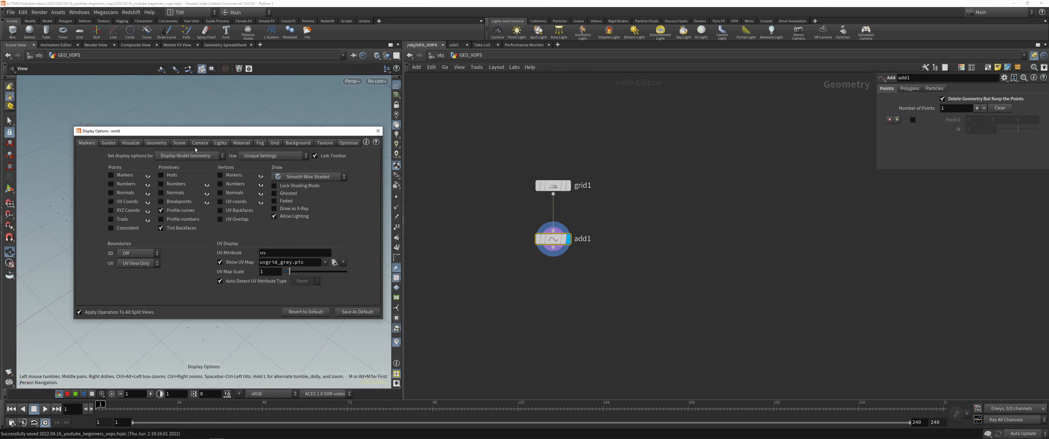
drag(253, 137, 357, 140)
click(236, 147)
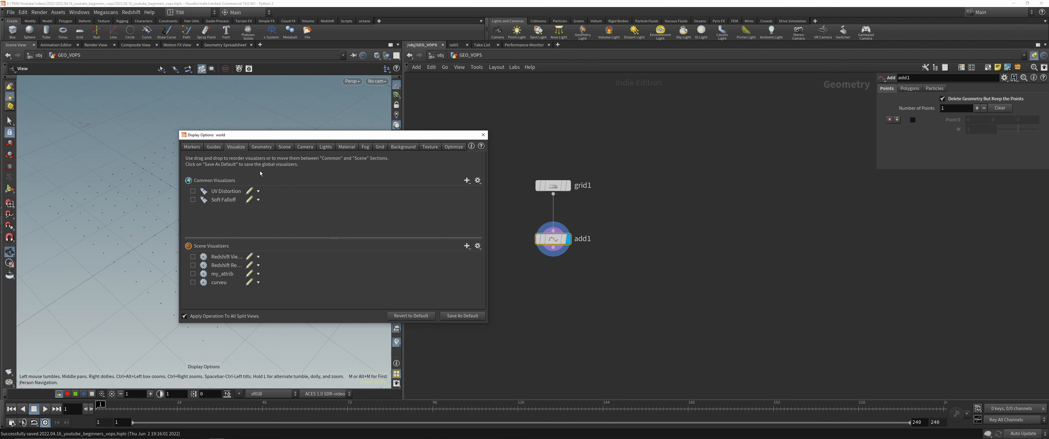
click(265, 148)
drag(260, 268, 331, 267)
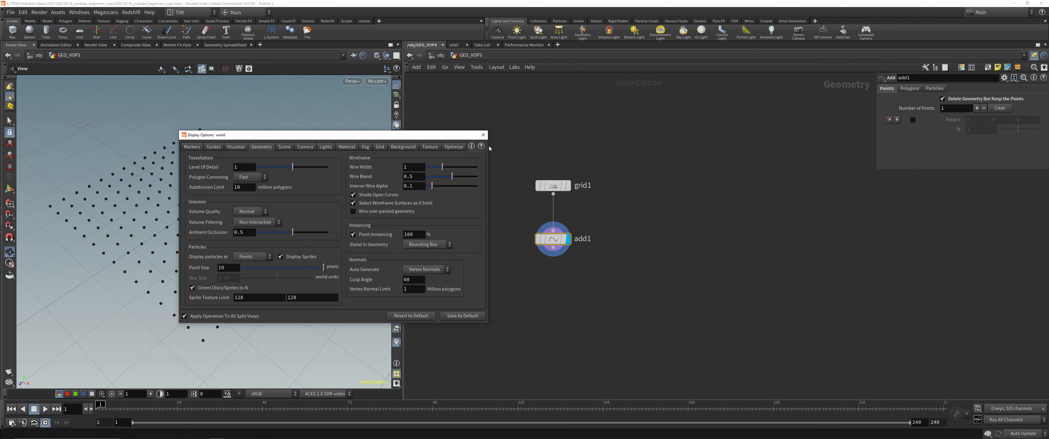
click(483, 135)
scroll(215, 204, up, 2)
Step: Turn on point markers and point numbers in the viewport
click(397, 197)
click(396, 228)
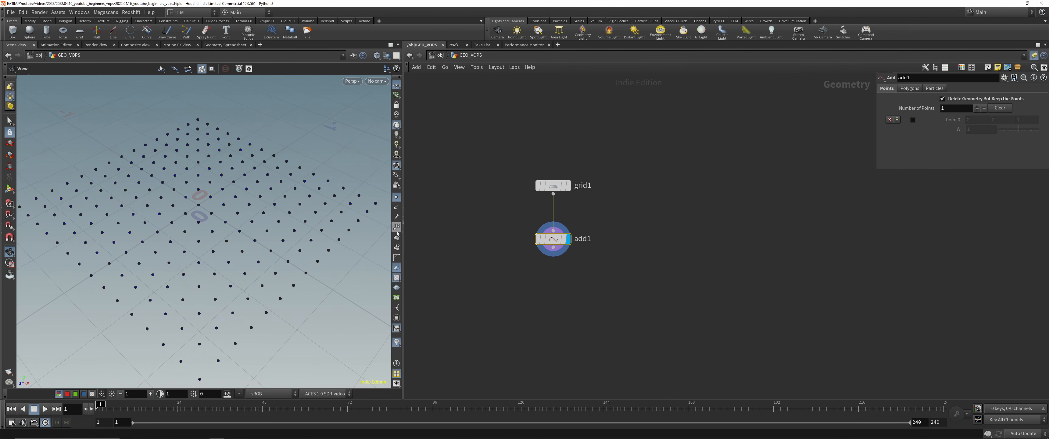
scroll(236, 247, down, 3)
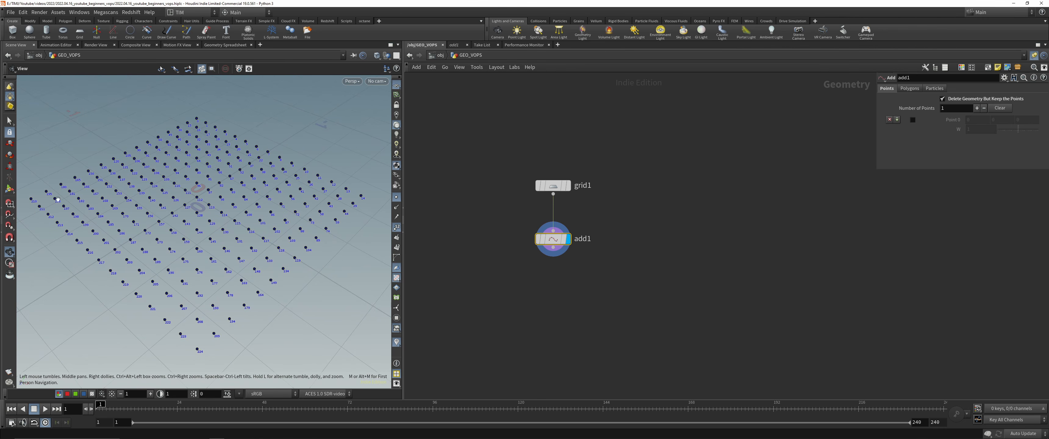
Step: Reduce the viewport's particle point size to 3 pixels in the display options
key(d)
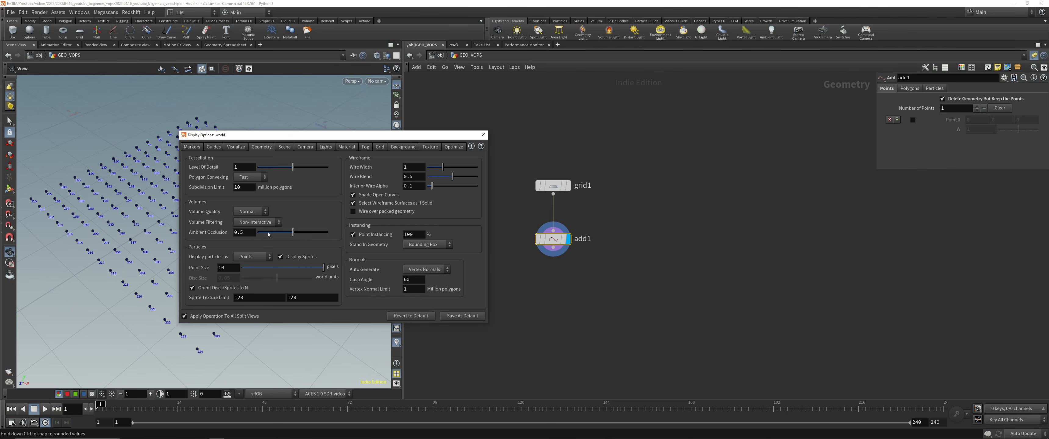
click(261, 268)
double_click(232, 267)
text(3)
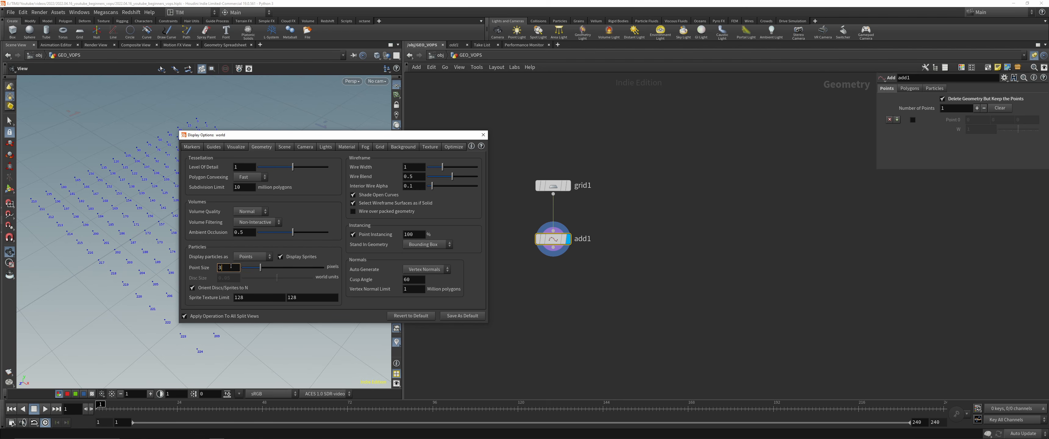
key(Return)
click(484, 135)
Step: Hide the point markers and numbers in the viewport and save the scene
click(396, 229)
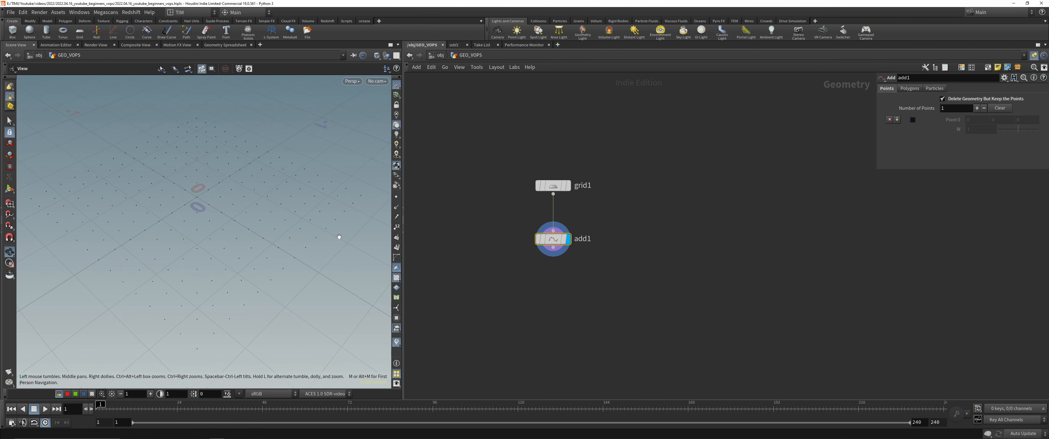
key(ctrl+s)
middle_drag(565, 328, 566, 278)
click(566, 279)
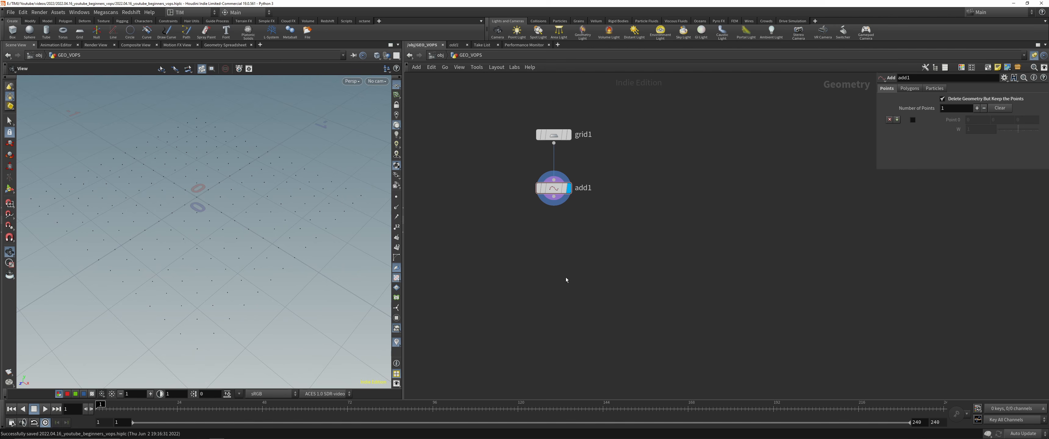
middle_drag(562, 237, 580, 292)
drag(339, 233, 346, 223)
middle_drag(573, 316, 570, 310)
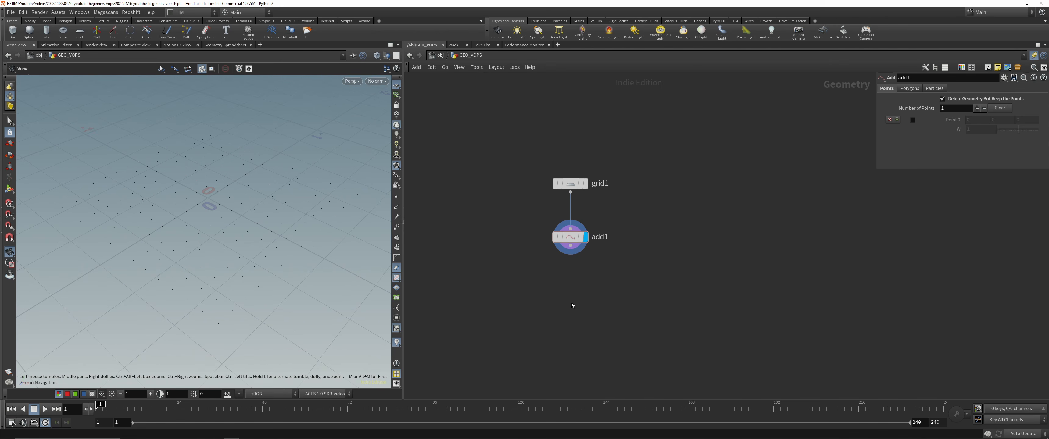
key(Tab)
text(a)
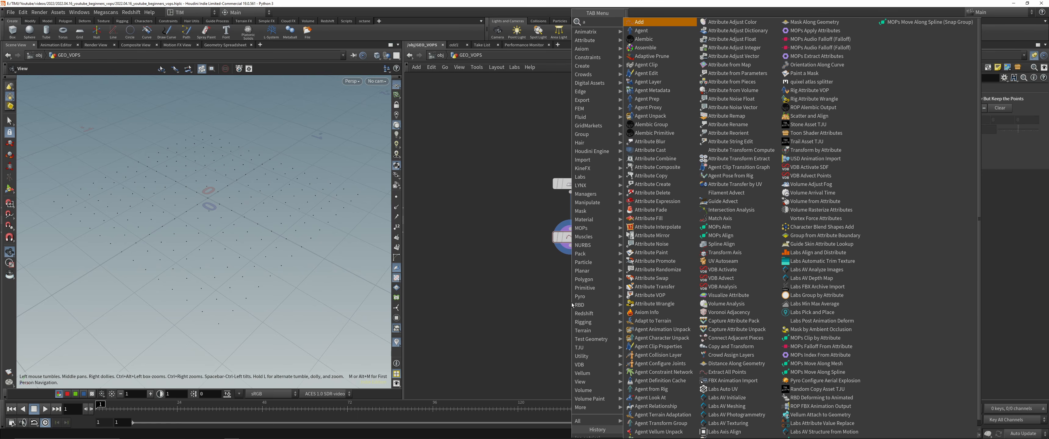
text(v)
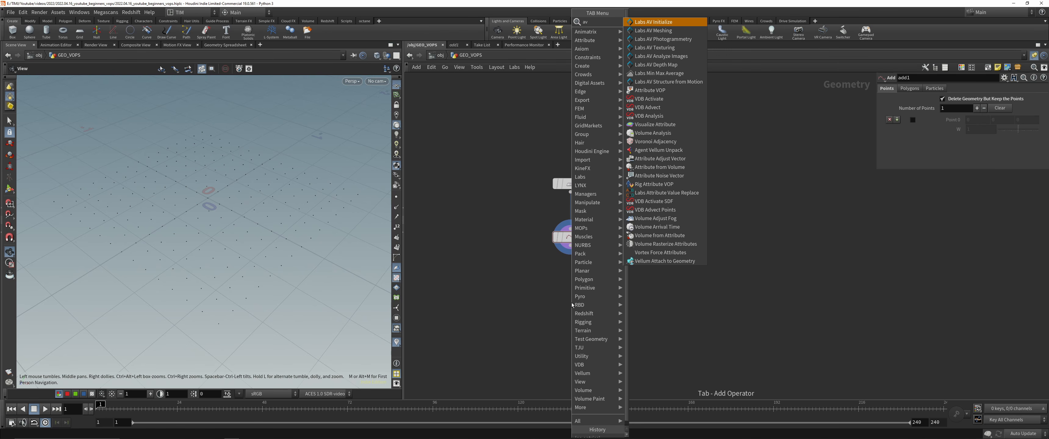
key(BackSpace)
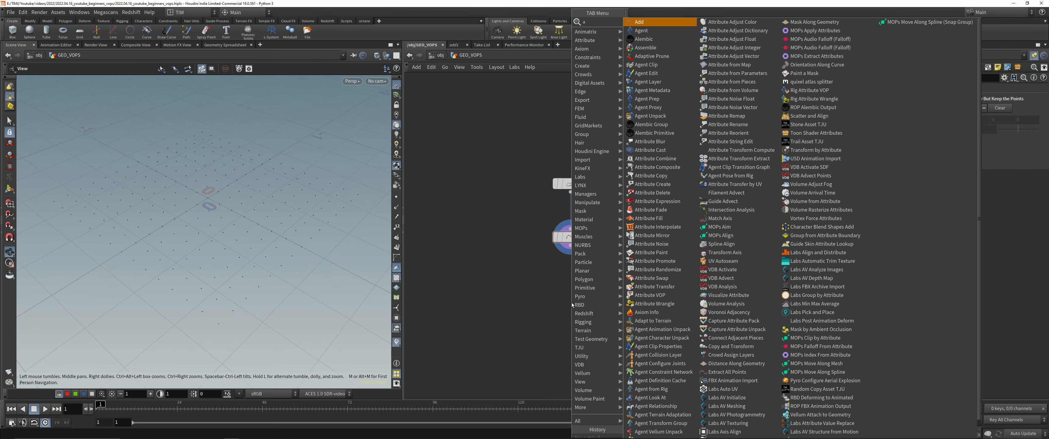
click(520, 291)
key(Tab)
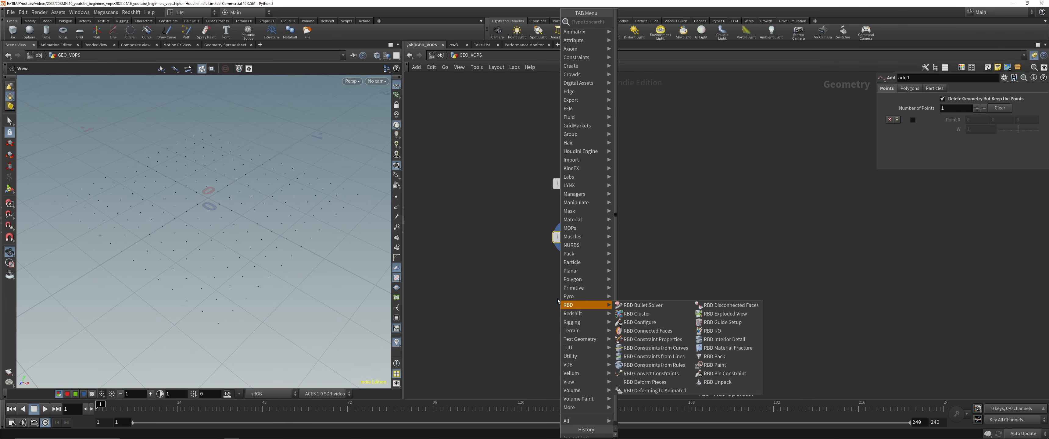
text(a)
text(v)
key(Return)
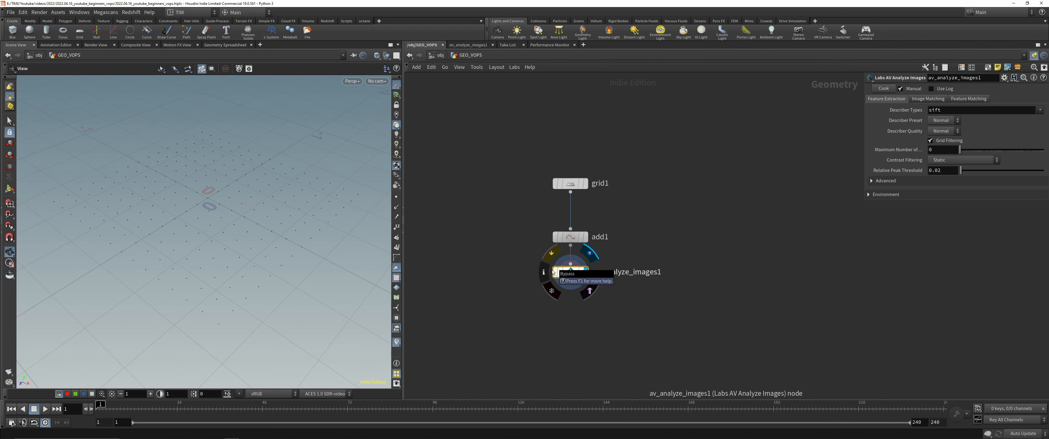
key(Delete)
key(Tab)
key(Escape)
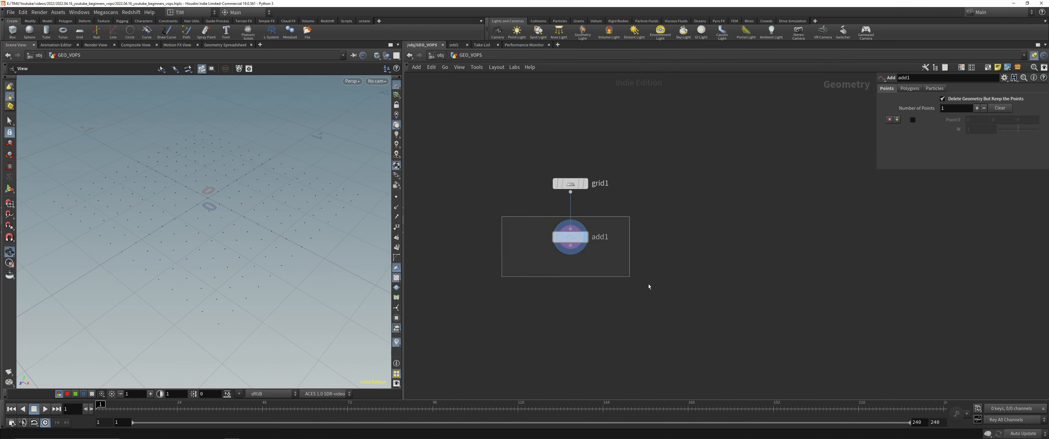
Step: Append an Attribute Adjust Vector node below the Add node
key(Tab)
text(aav)
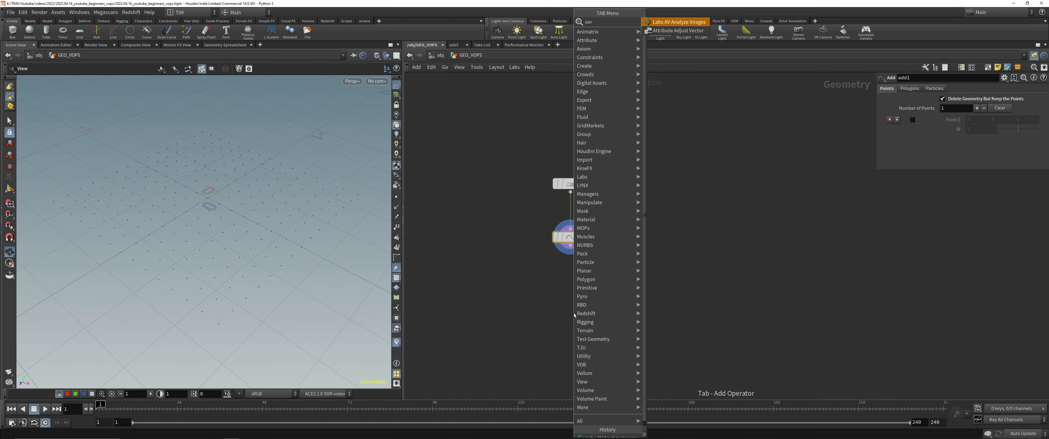
key(Down)
key(Return)
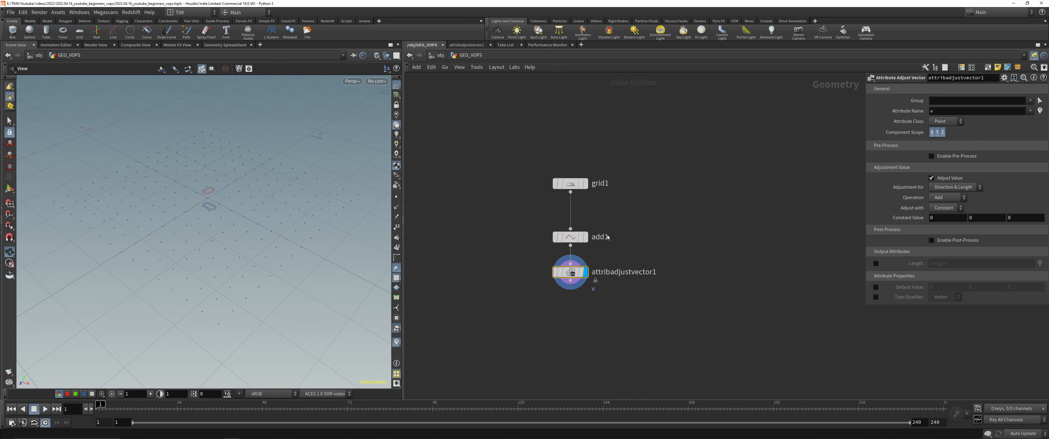
middle_drag(598, 272, 590, 267)
click(788, 162)
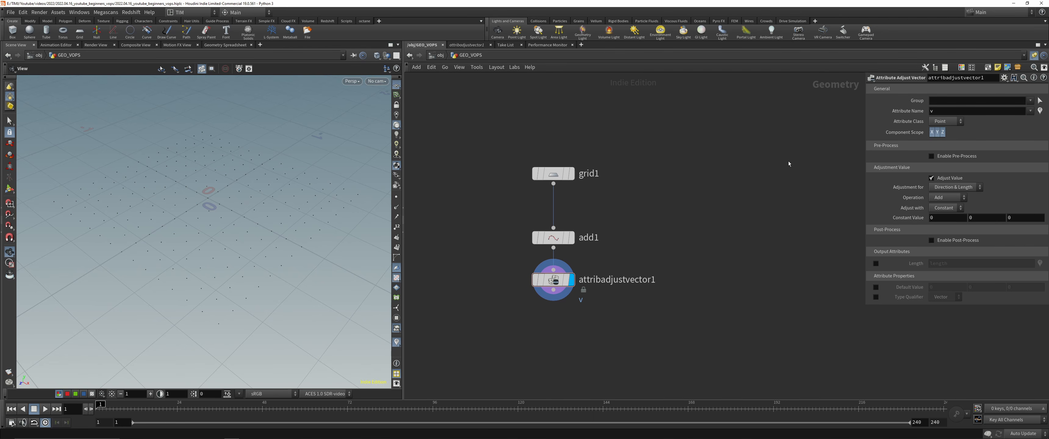
Step: Widen the parameter area and set the Attribute Adjust Vector node's attribute name to displace_v
drag(865, 130, 807, 130)
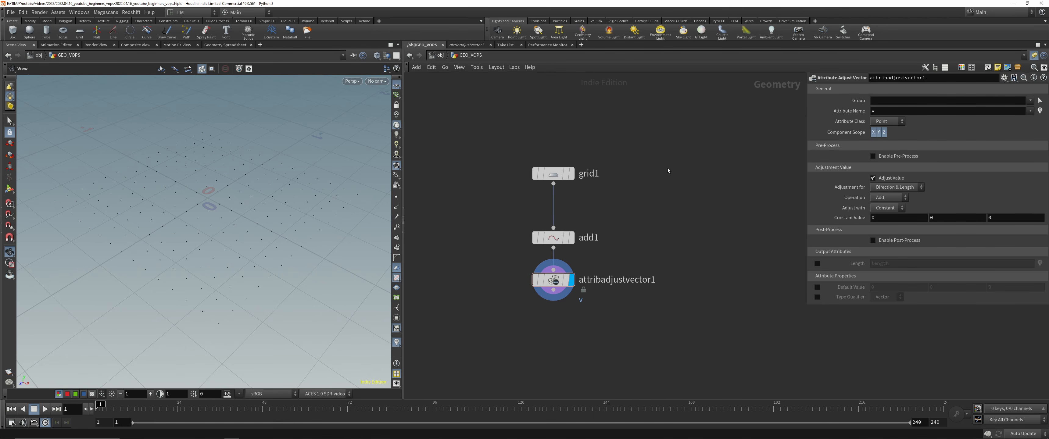
click(882, 111)
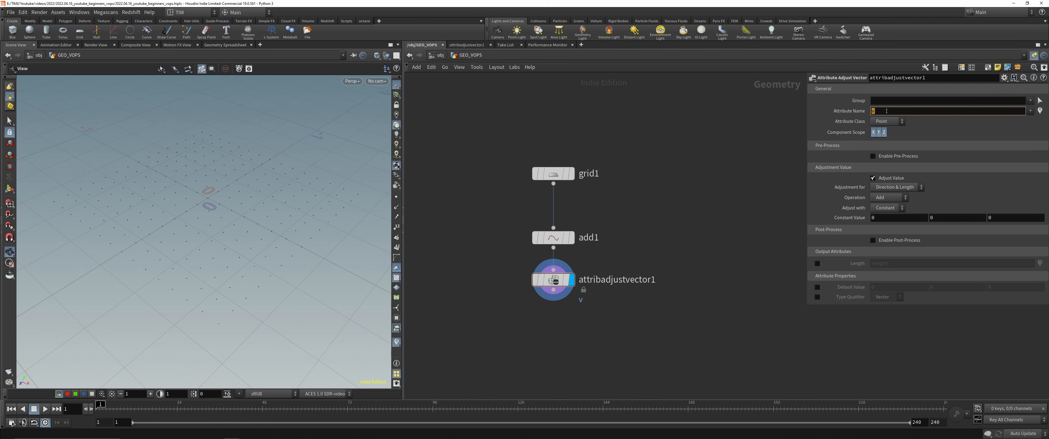
text(di)
key(Return)
click(889, 111)
key(BackSpace)
key(BackSpace)
text(lac)
key(Return)
key(Return)
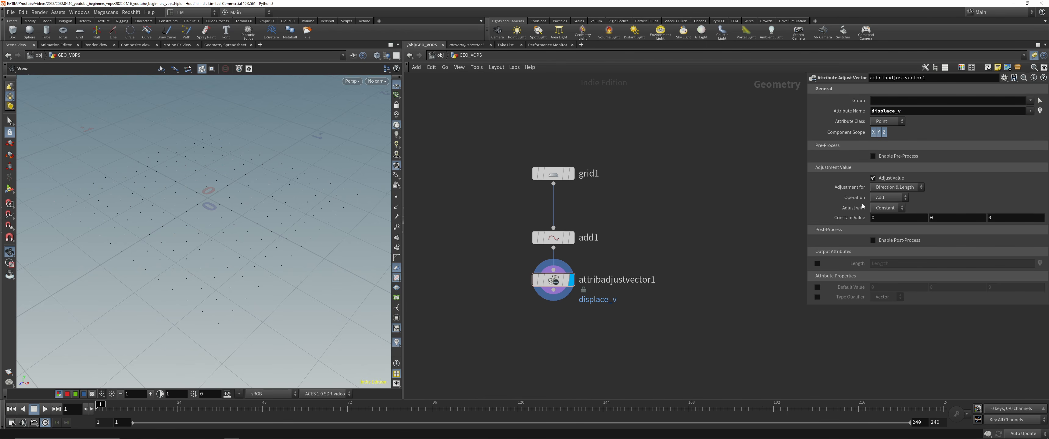
Step: Set the displace_v adjustment to Random with its range values as Specific Values, and enlarge the parameter area
click(888, 179)
click(887, 179)
click(894, 187)
click(894, 199)
click(893, 199)
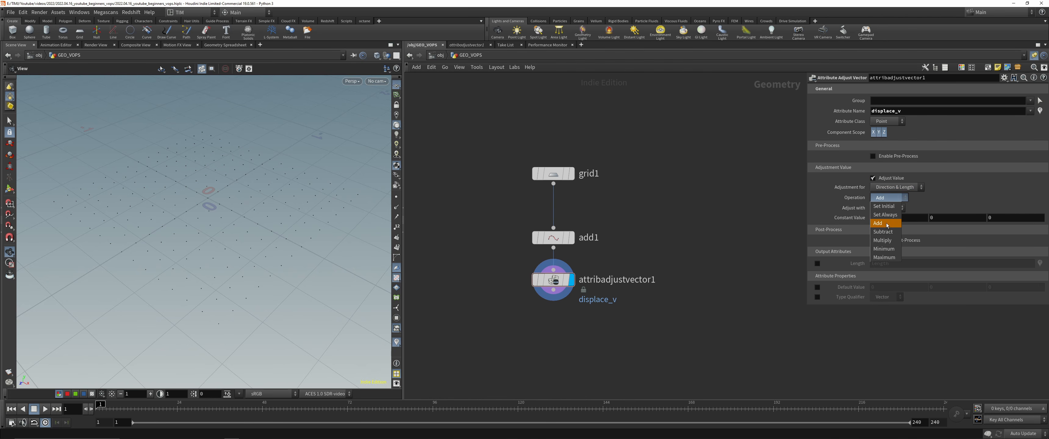
click(892, 198)
click(887, 209)
click(883, 225)
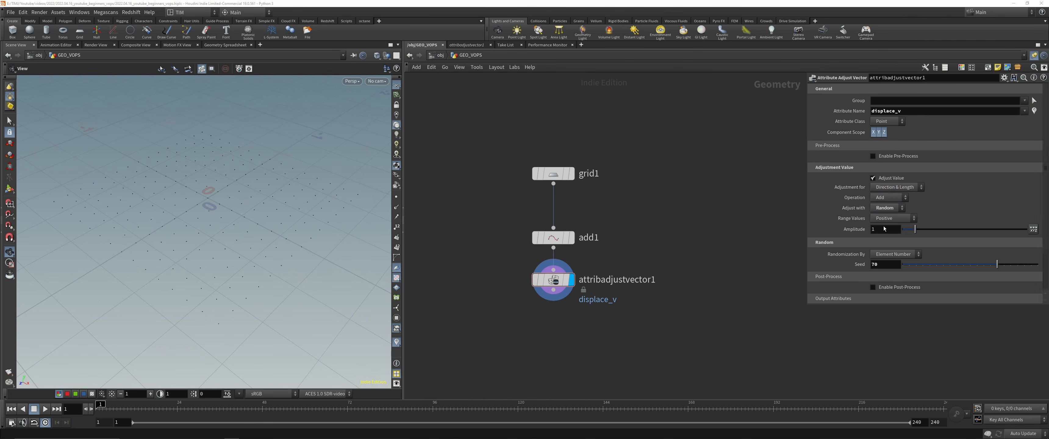
click(885, 218)
click(891, 253)
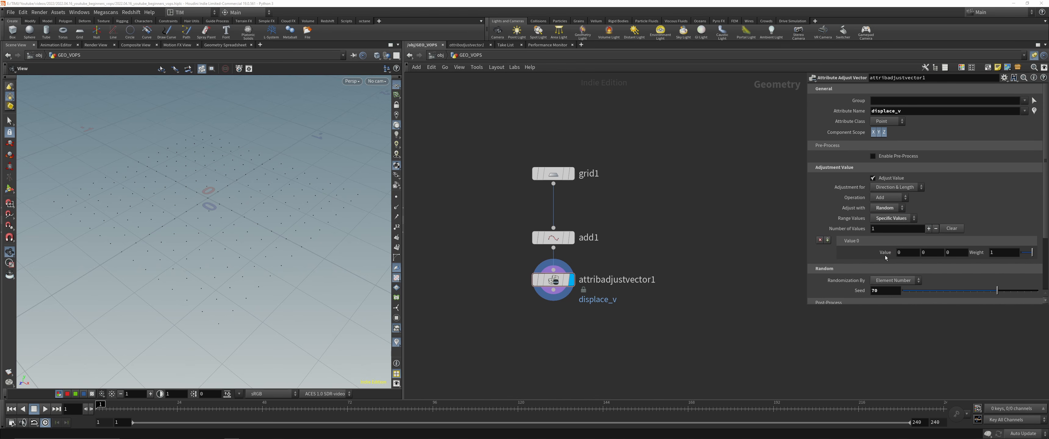
drag(809, 305, 776, 366)
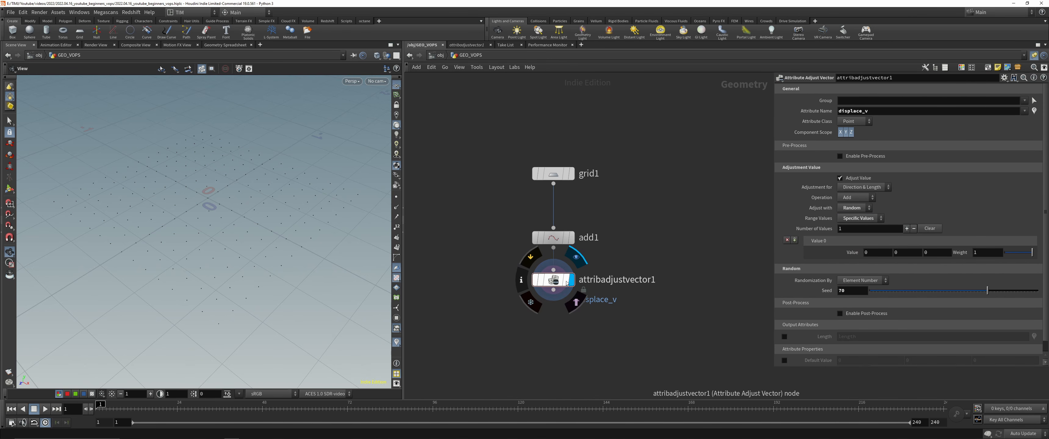
Step: Add a visualizer for the displace_v attribute from the node's information and open the visualizer's settings
click(521, 280)
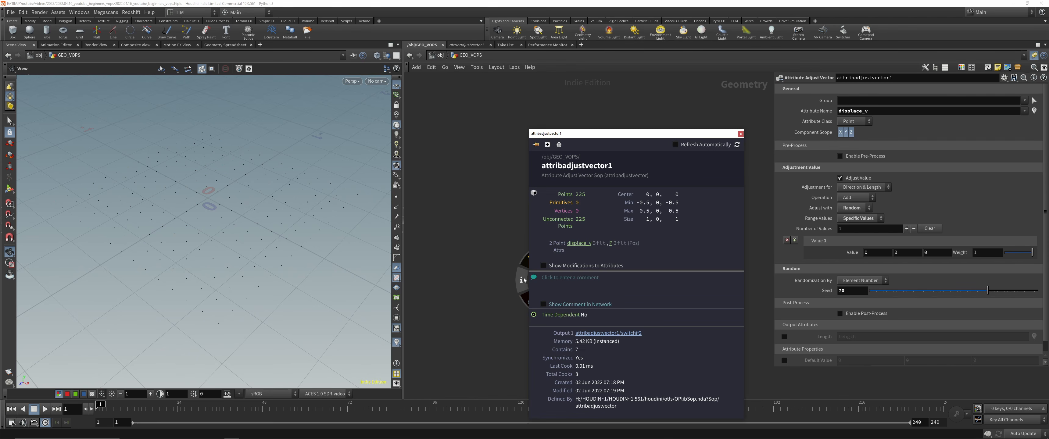
click(506, 262)
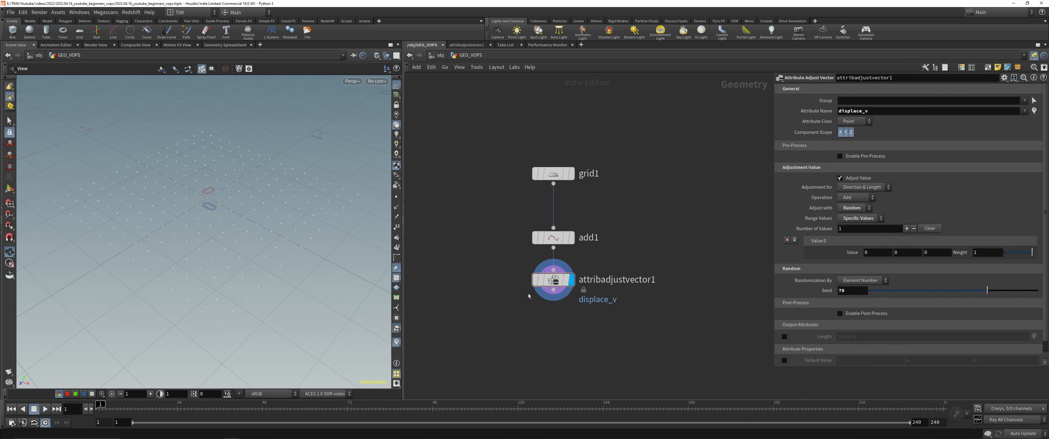
right_click(397, 342)
click(474, 333)
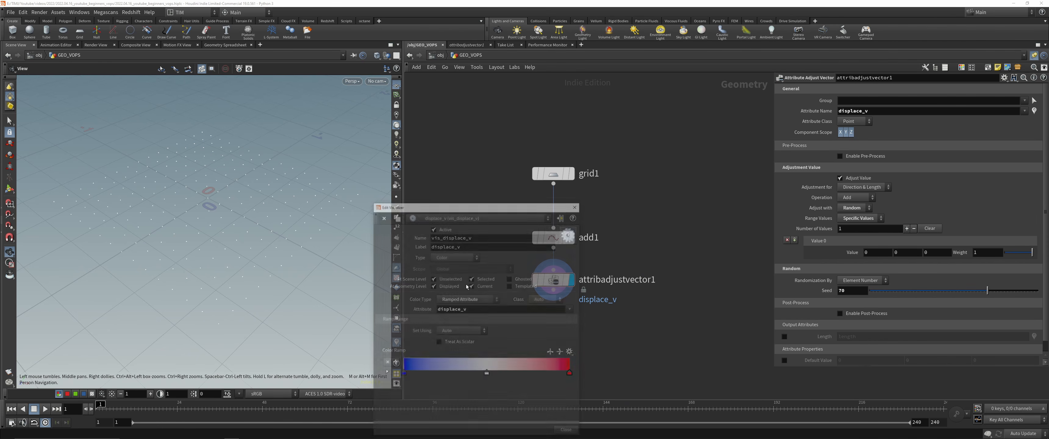
Step: Set the displace_v visualizer to the Marker type with the Vector Trail style and close its settings
click(456, 299)
click(455, 301)
click(454, 300)
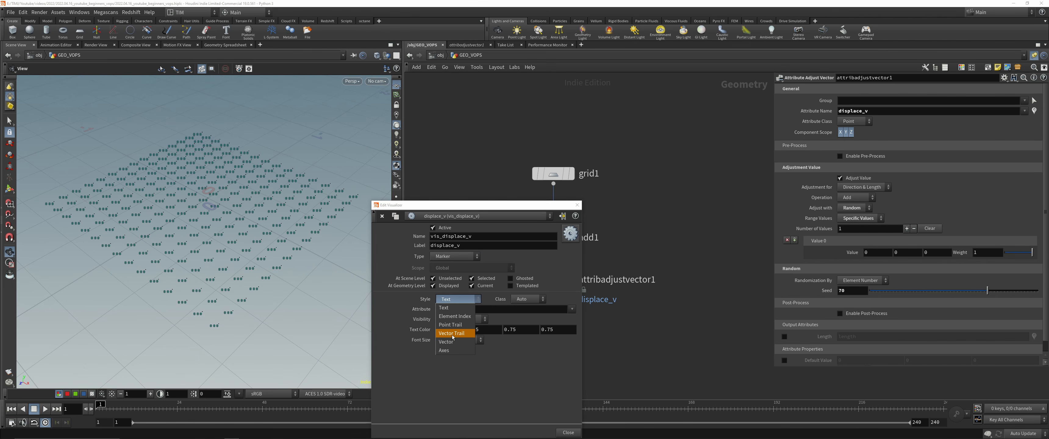
click(453, 334)
drag(491, 207, 488, 102)
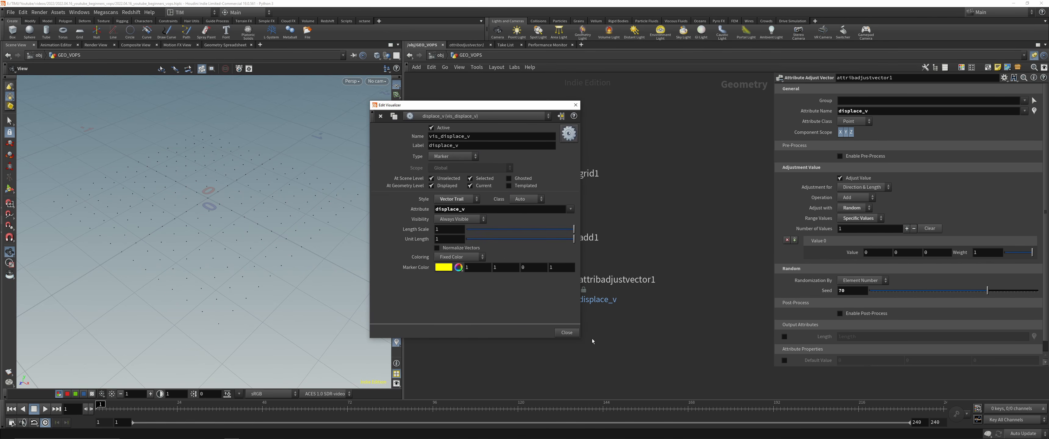
click(568, 338)
Step: Set the Y component of Value 0 to 1 in the Attribute Adjust Vector node and view the vectors
click(912, 252)
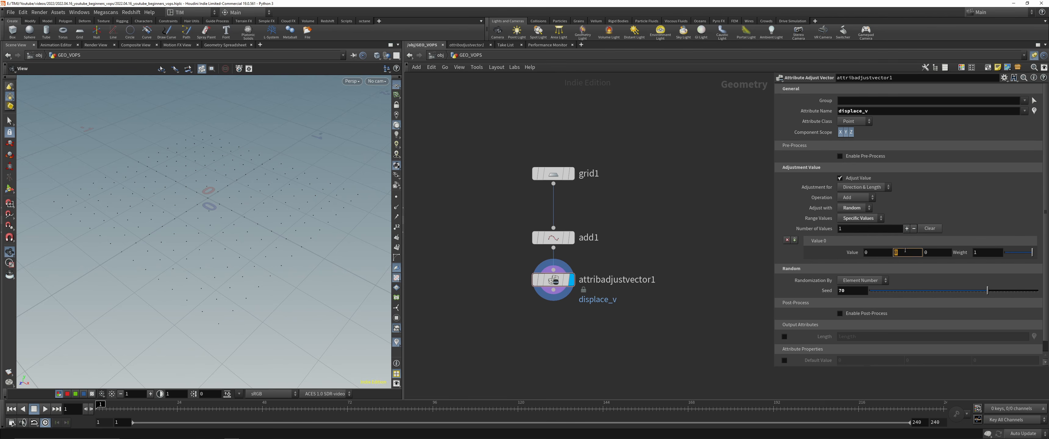
text(1)
key(Return)
drag(214, 244, 220, 197)
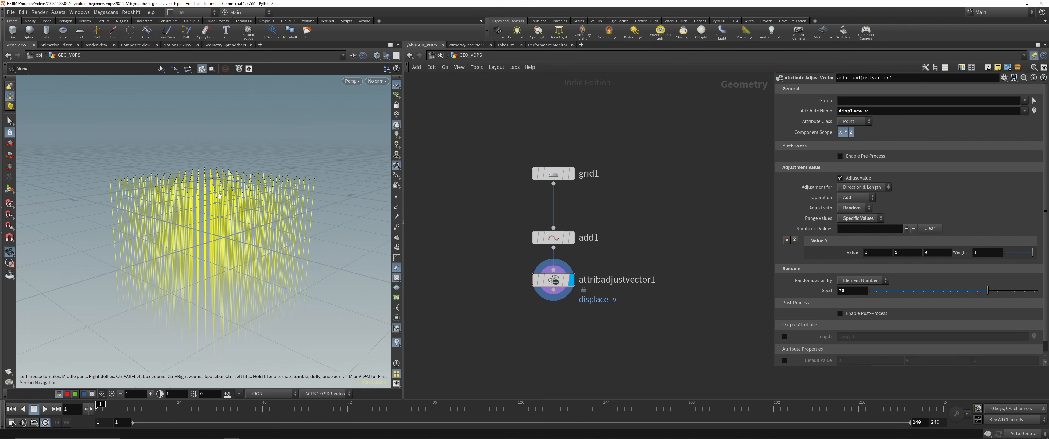
Step: Reopen the displace_v visualizer's settings, change its style to Vector and close them
right_click(397, 342)
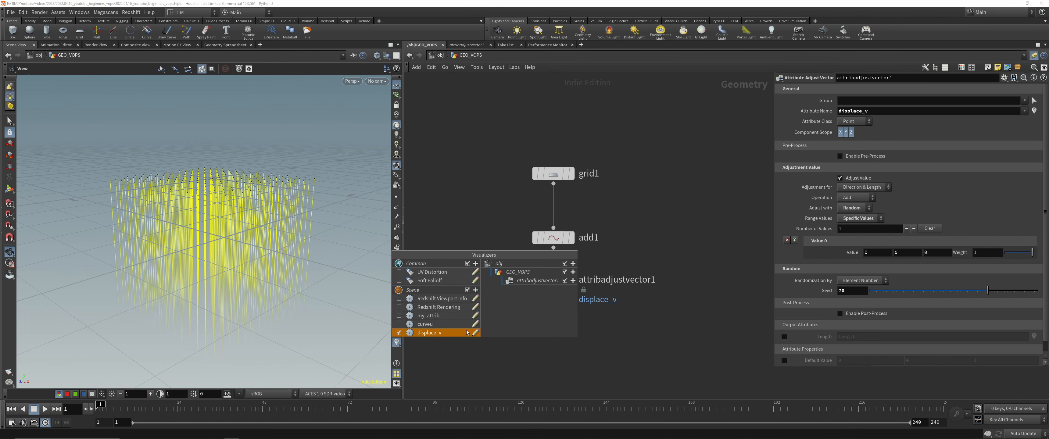
click(476, 333)
click(457, 199)
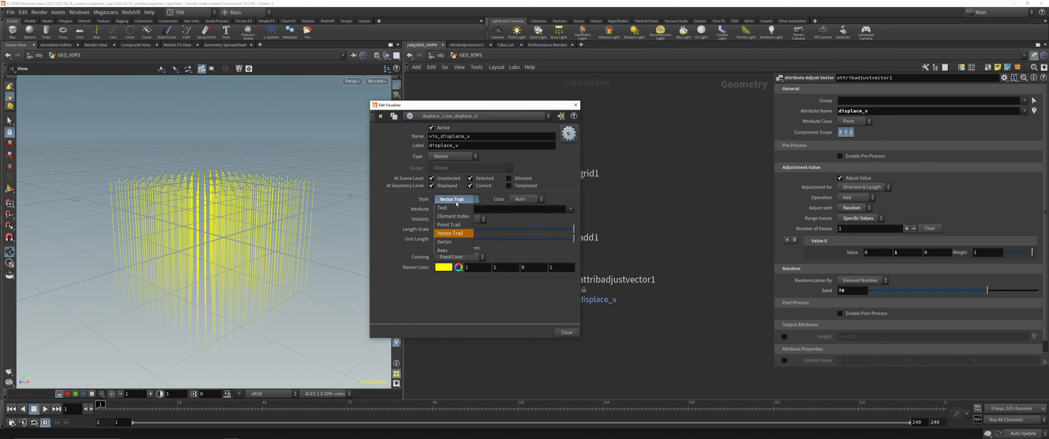
click(454, 240)
click(577, 107)
drag(277, 175, 258, 238)
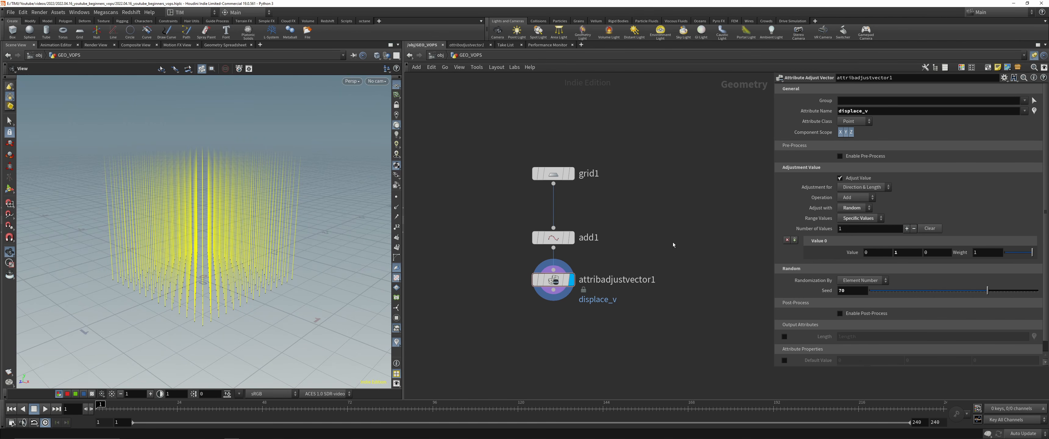
Step: Insert another specific value ahead of the existing one and set its Y component to -1
click(795, 240)
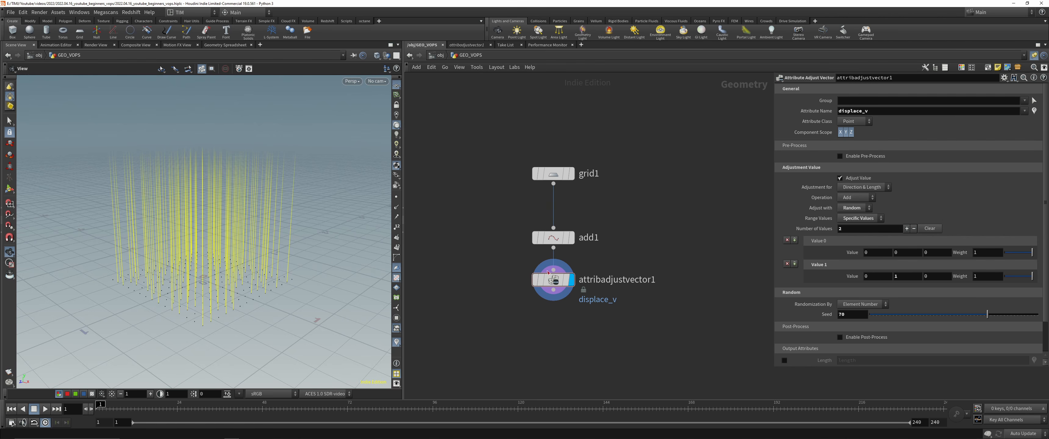
drag(261, 204, 267, 256)
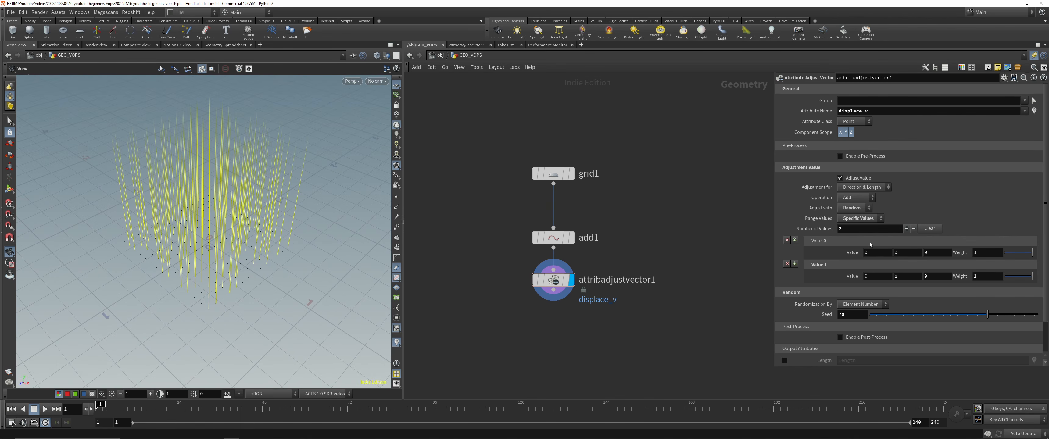
click(902, 253)
text(-1)
key(Return)
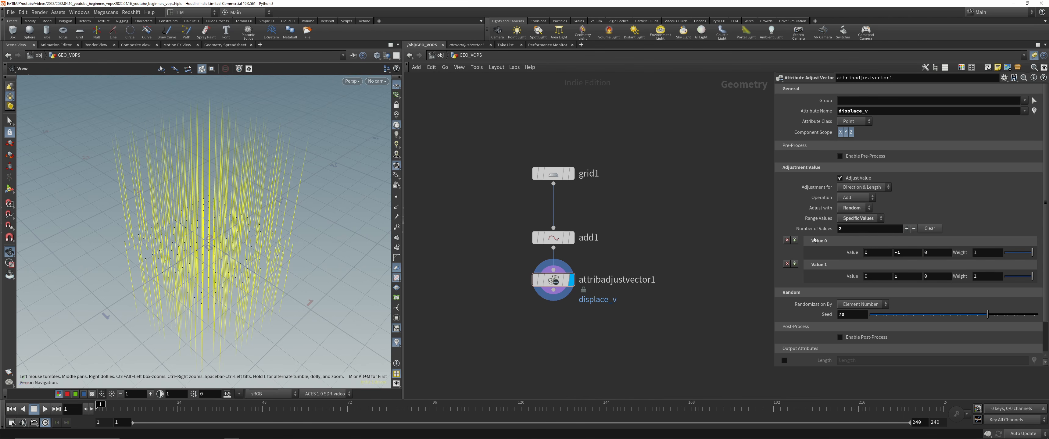
drag(245, 244, 230, 226)
scroll(229, 226, up, 2)
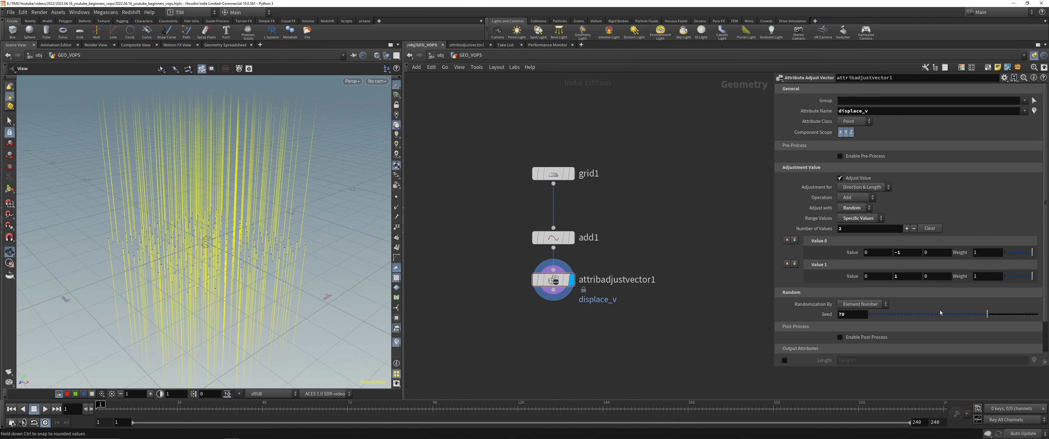
Step: Set the random seed to 54, inspect the vectors in the viewport and save the scene
drag(987, 315, 961, 314)
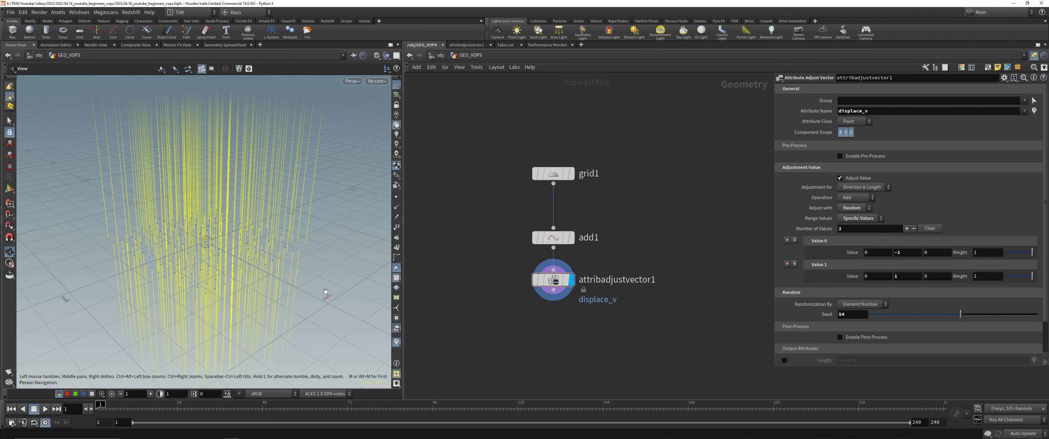
drag(316, 299, 268, 283)
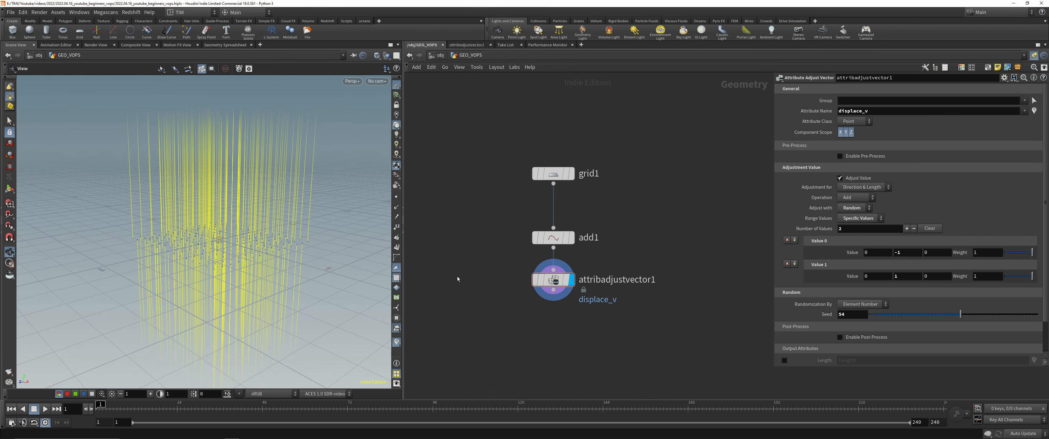
middle_drag(525, 310, 517, 287)
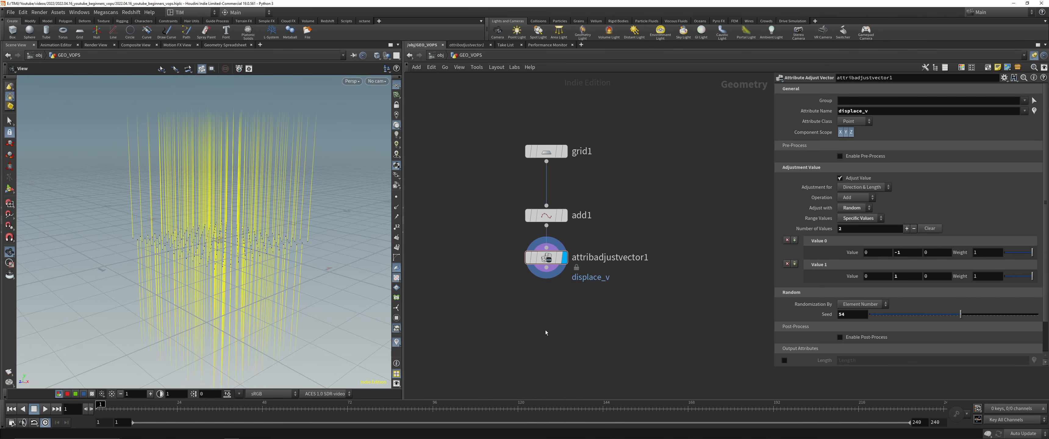
middle_drag(331, 274, 328, 277)
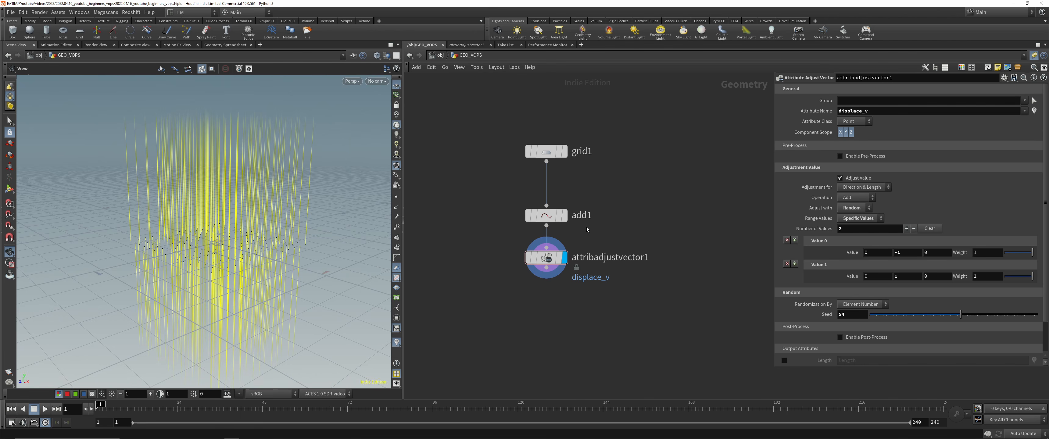
key(ctrl+s)
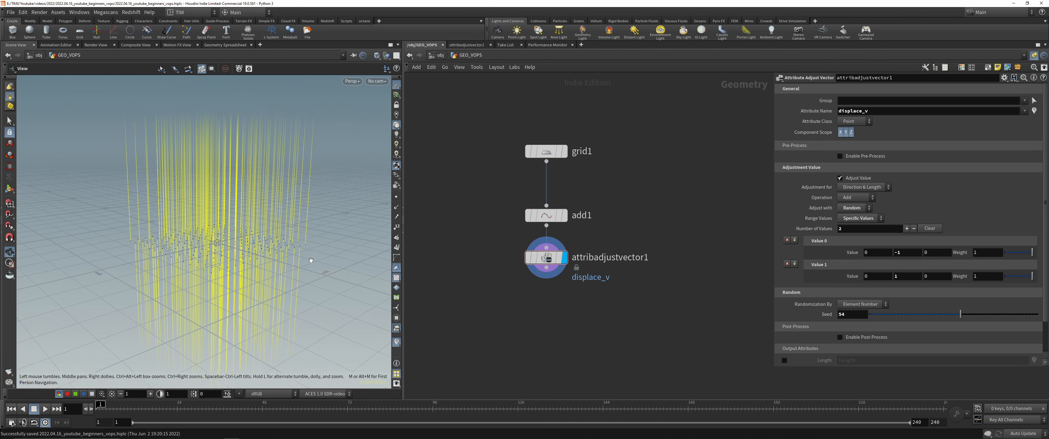
Step: Append an Attribute VOP node below the Attribute Adjust Vector node
drag(221, 251, 270, 236)
scroll(594, 308, down, 1)
middle_drag(595, 309, 544, 260)
scroll(597, 285, up, 1)
key(Tab)
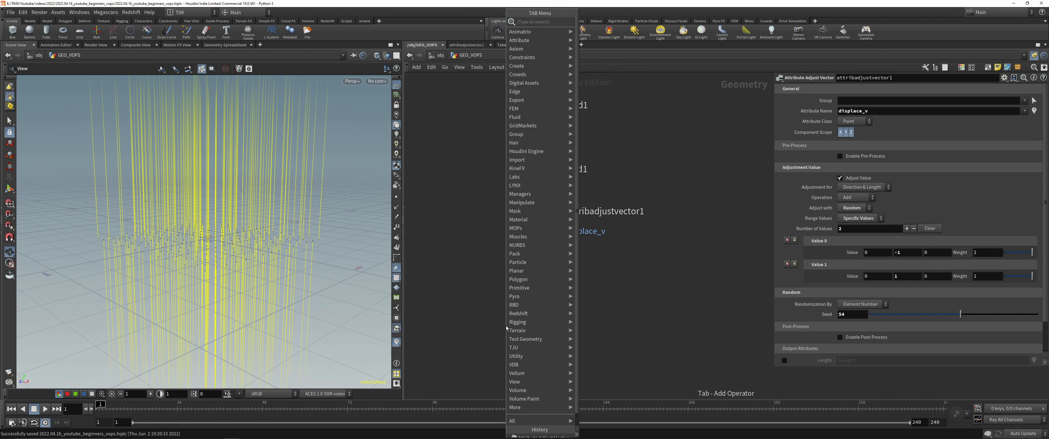
text(vvo)
key(BackSpace)
key(BackSpace)
text(avop)
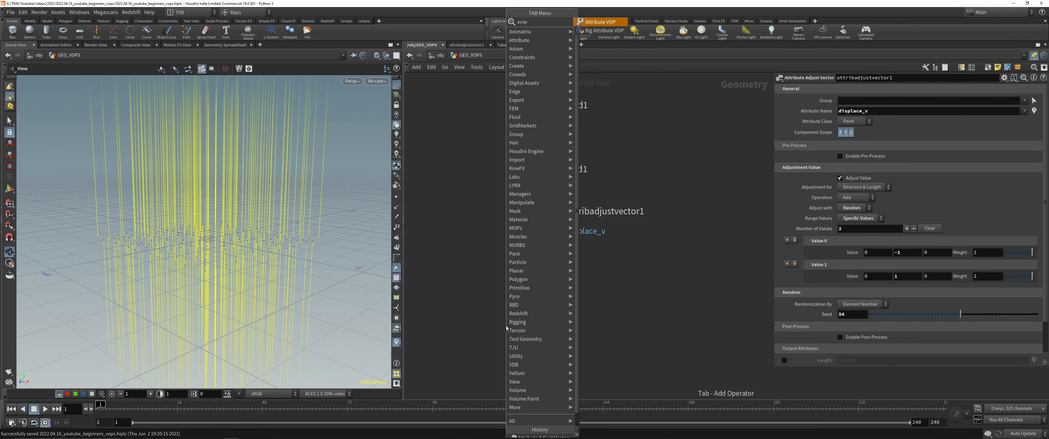
key(shift+Return)
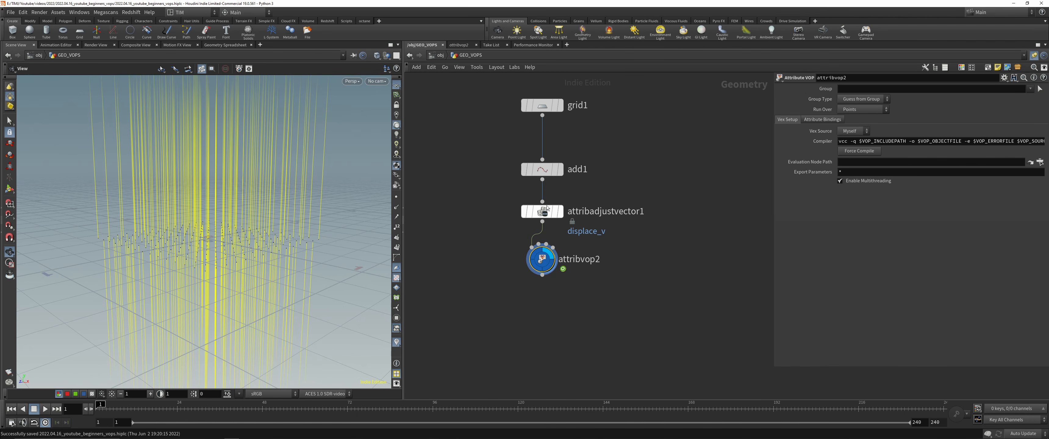
Step: Turn off the viewport visualizers and pick up the attribute name displace_v from the Attribute Adjust Vector node
click(398, 344)
drag(229, 220, 222, 223)
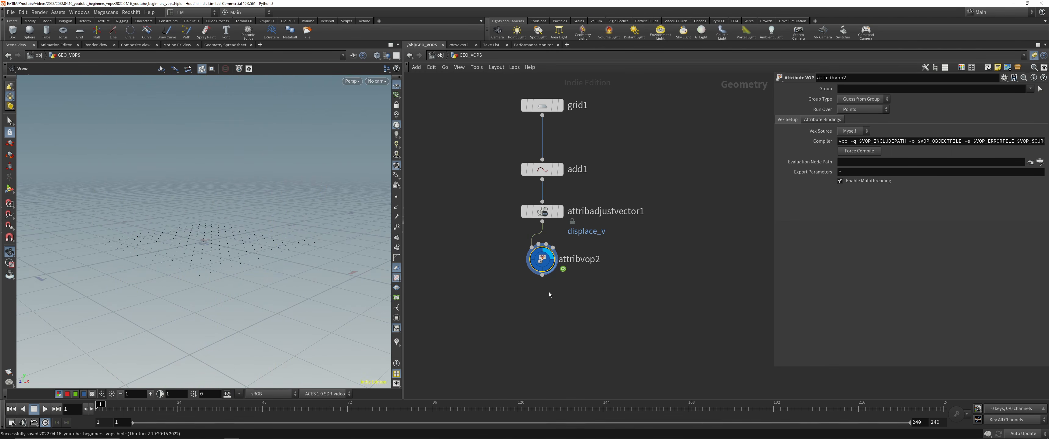
click(548, 213)
click(651, 267)
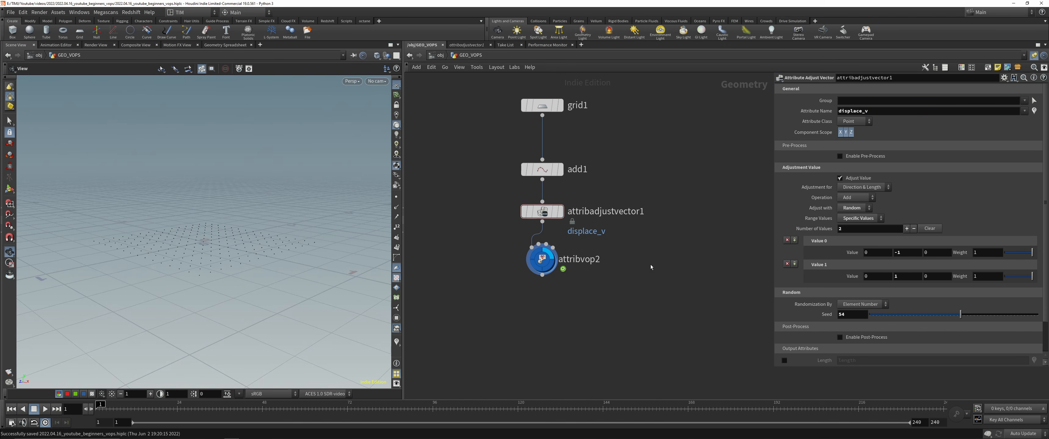
click(915, 108)
Step: Enter the Attribute VOP network and move the geometry output node farther from the global parameters node
double_click(542, 259)
middle_drag(600, 267, 582, 265)
click(590, 265)
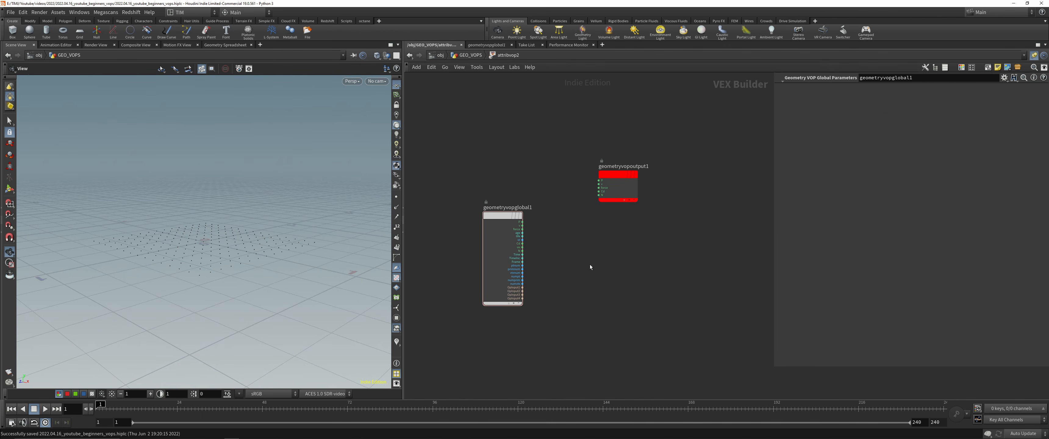
scroll(716, 262, down, 3)
middle_drag(716, 261, 615, 243)
drag(531, 186, 655, 222)
scroll(510, 280, up, 5)
Step: Add a Bind node below the global parameters node
middle_drag(510, 280, 564, 294)
key(Tab)
text(bind)
key(Return)
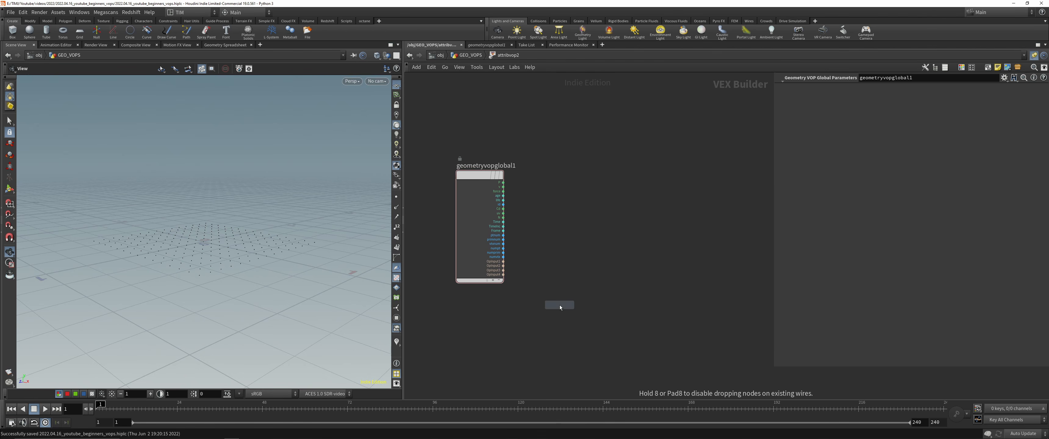
click(560, 307)
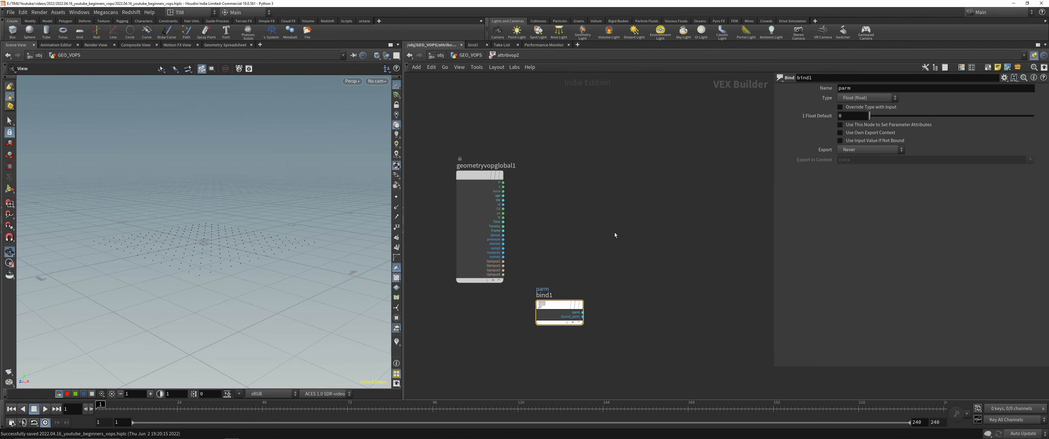
click(202, 435)
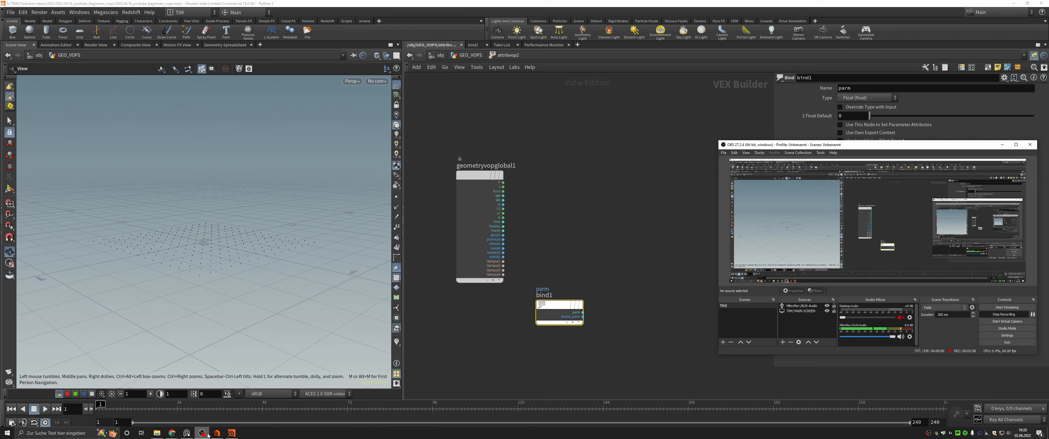
click(630, 223)
Step: Set the Bind node's type to 3 Floats (vector) and its name to displace_v
click(867, 98)
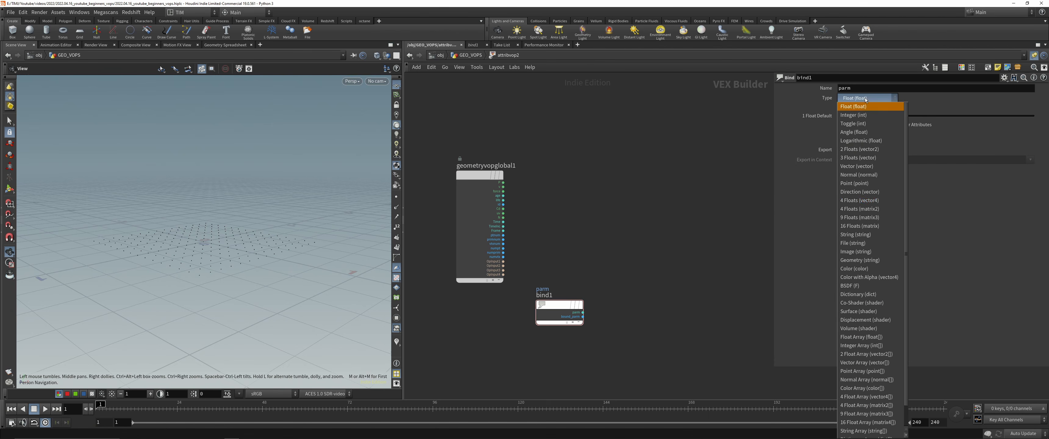
click(858, 157)
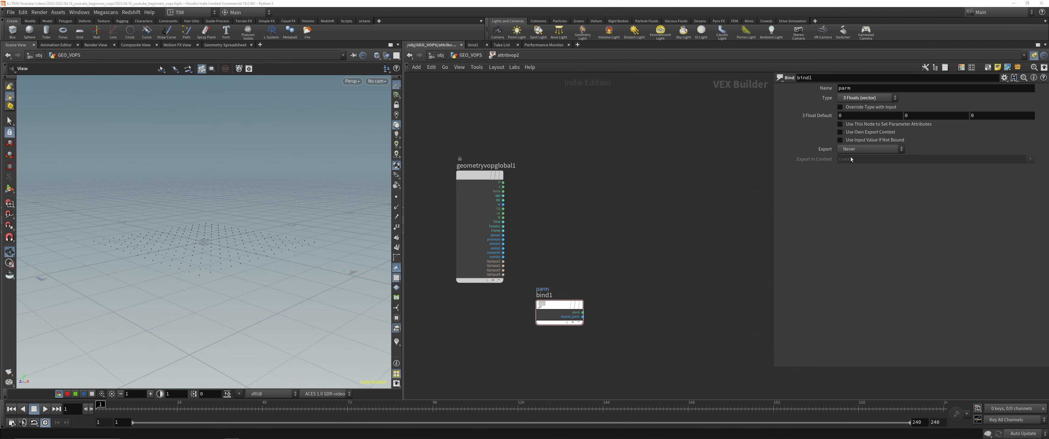
text(displace_v)
key(Return)
Step: Add a Displace Along Normal node between the global parameters and the geometry output
middle_drag(668, 244, 604, 236)
key(Tab)
text(dspla)
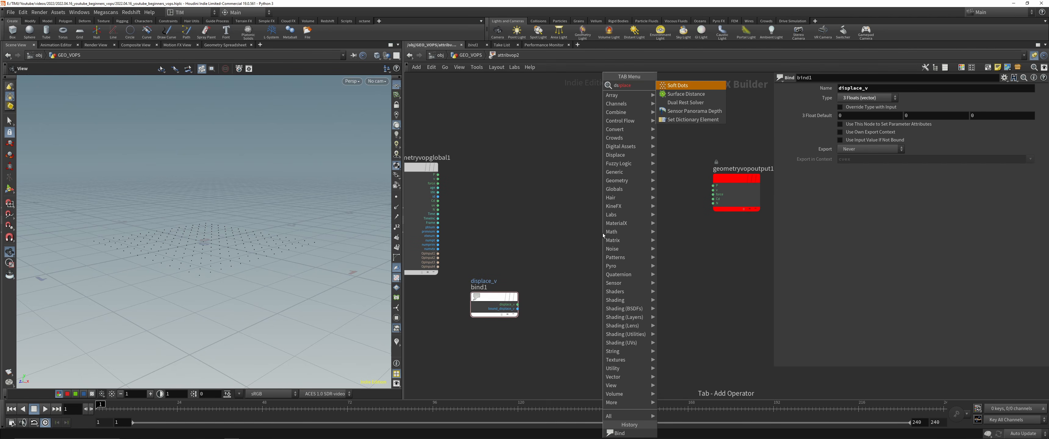
key(BackSpace)
key(BackSpace)
key(BackSpace)
key(BackSpace)
key(BackSpace)
text(dal)
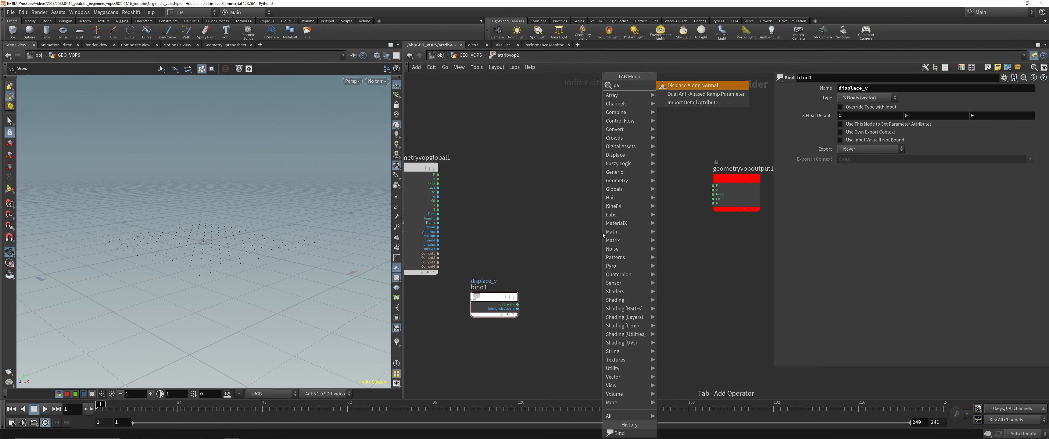
key(Return)
click(603, 235)
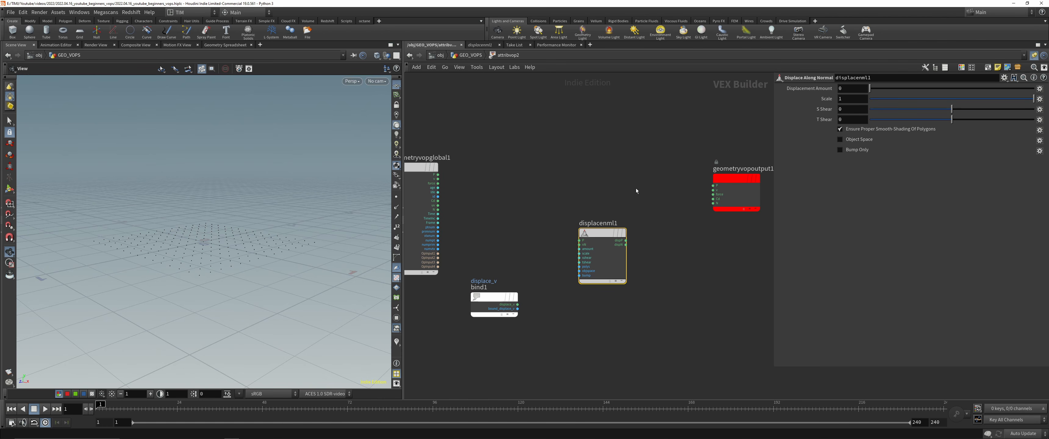
Step: Wire the global P into the Displace Along Normal node and its displaced position into the geometry output's P
drag(439, 174, 579, 240)
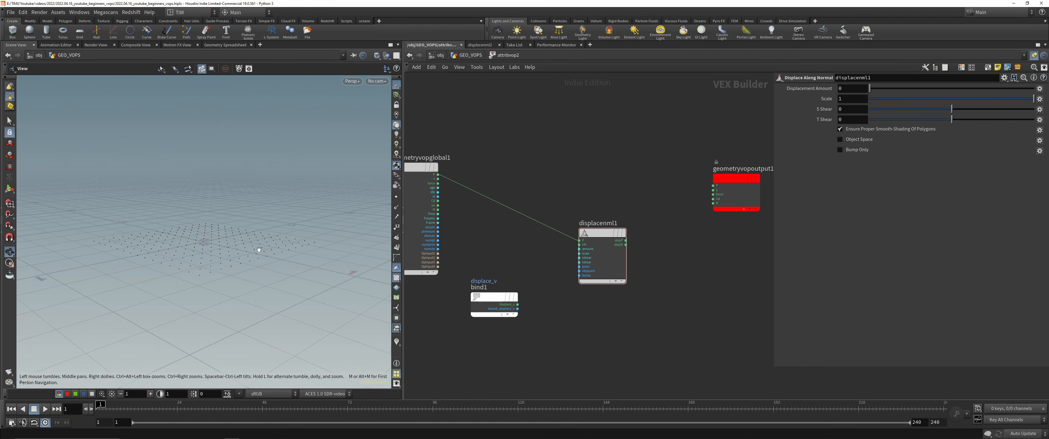
click(626, 240)
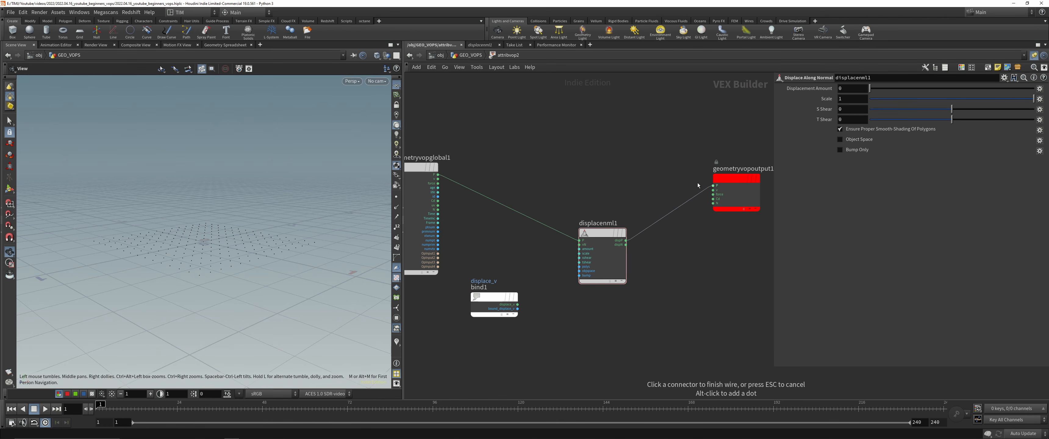
click(699, 183)
Step: Move the Displace Along Normal node closer to the output and connect the Bind's displace_v to its normal input
drag(603, 234, 633, 206)
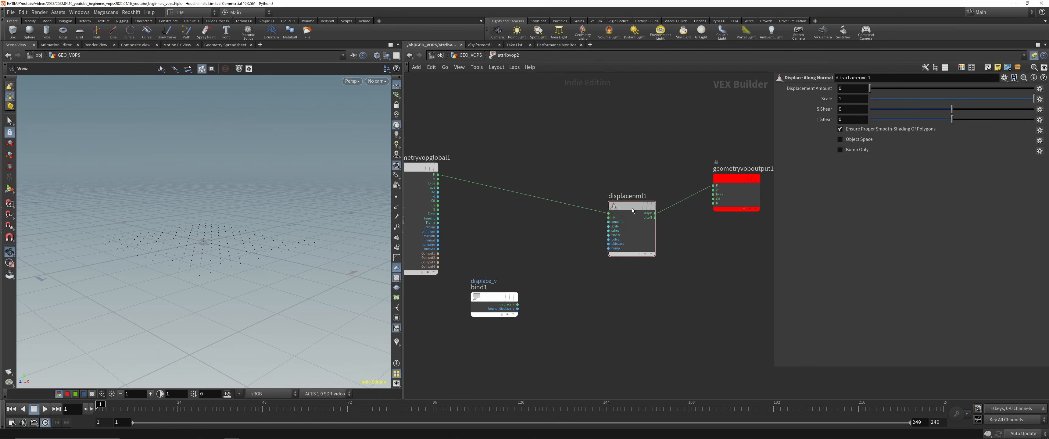
click(610, 219)
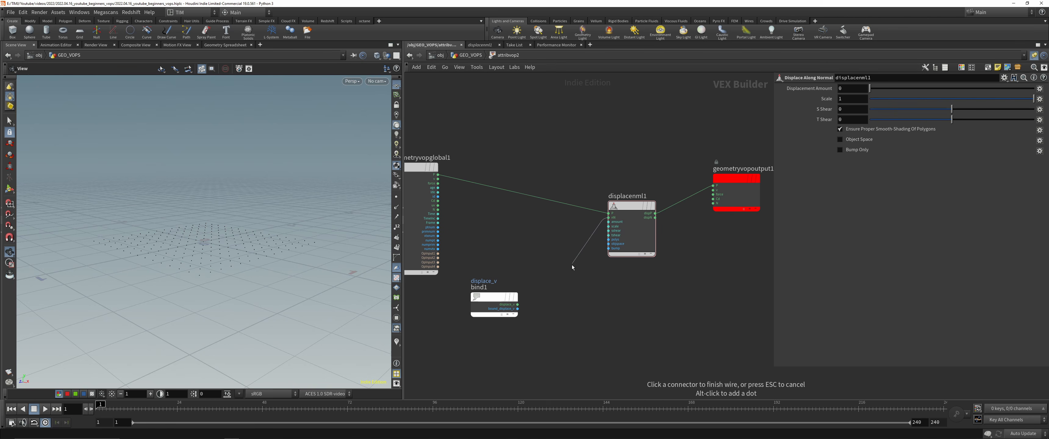
click(517, 304)
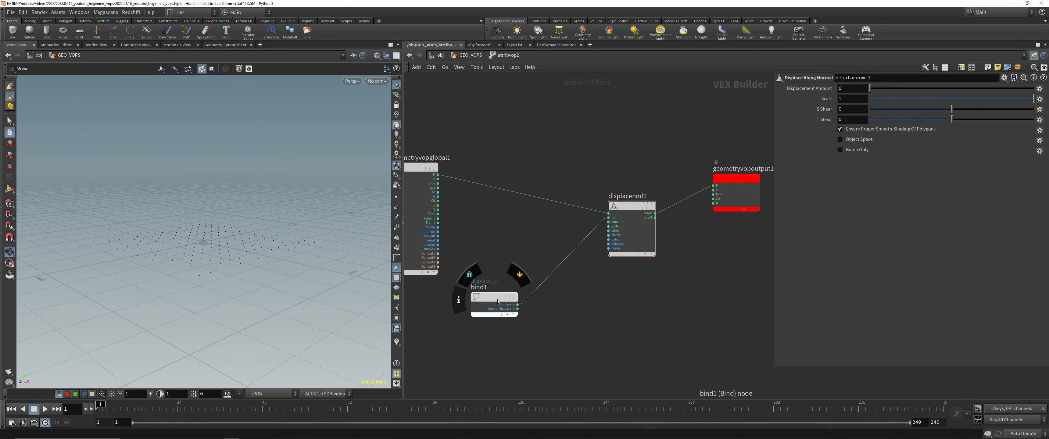
Step: Switch the network wires to the curved style and move the displace_v Bind node up between the global parameters and Displace Along Normal
key(shift+s)
drag(476, 270, 547, 320)
drag(484, 305, 496, 245)
scroll(558, 282, down, 3)
middle_drag(558, 283, 587, 288)
scroll(593, 272, up, 3)
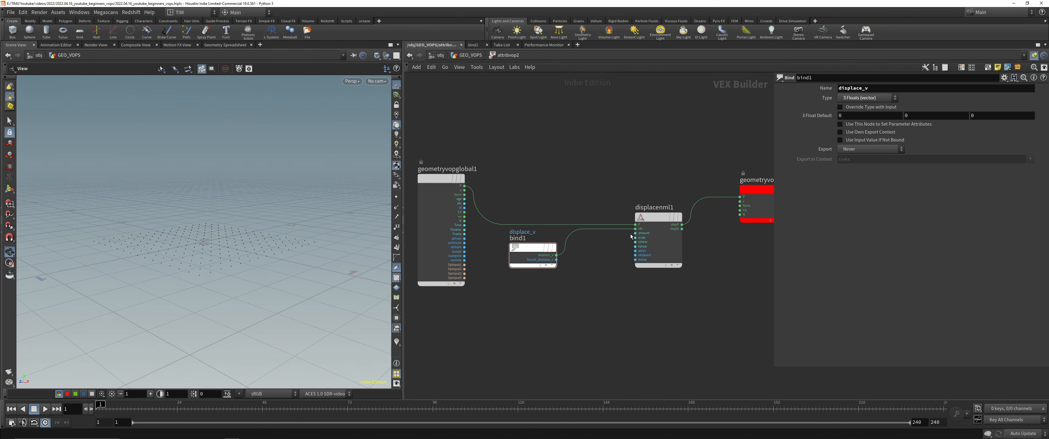
Step: Test a Displacement Amount of 0.095 on the Displace Along Normal node and orbit around the displaced points
click(658, 218)
mouse_move(871, 89)
mouse_down()
mouse_move(913, 90)
mouse_move(871, 89)
mouse_move(906, 89)
mouse_move(885, 94)
mouse_up()
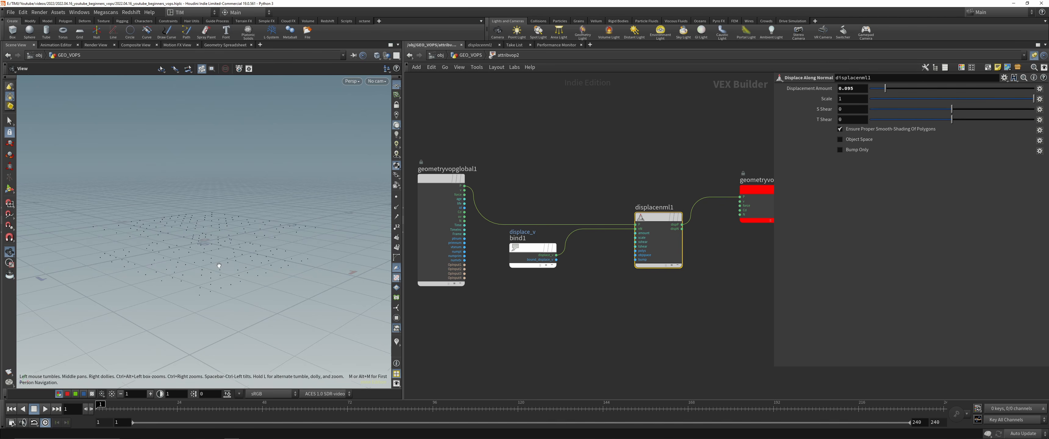
drag(218, 266, 215, 281)
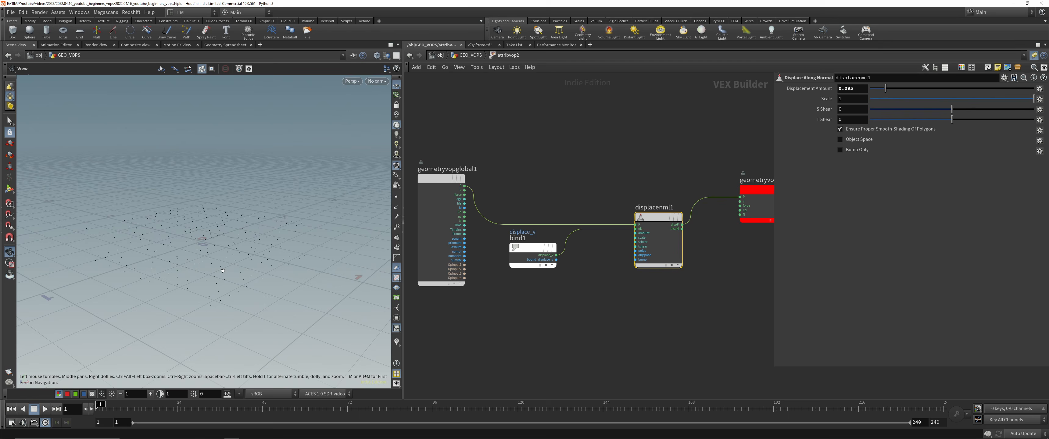
click(627, 178)
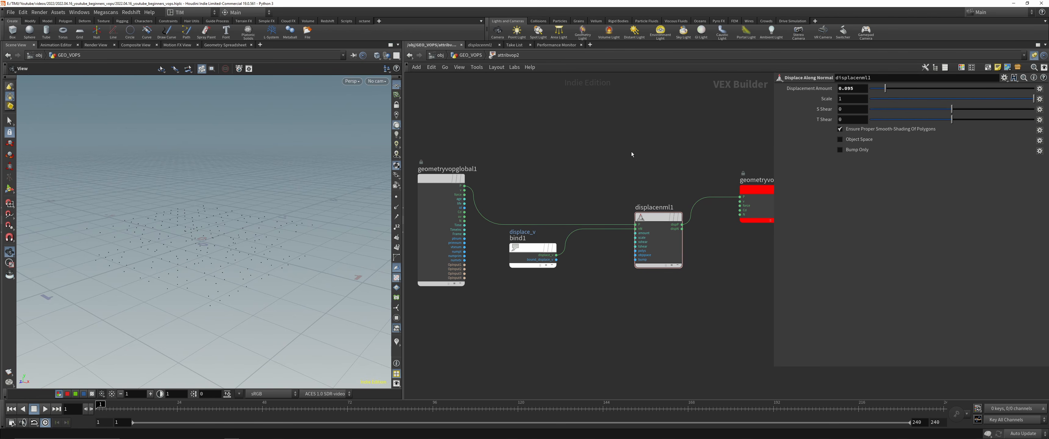
Step: Go up to the geometry network and lower the random seed of the displace_v Attribute Adjust Vector node
key(u)
click(542, 211)
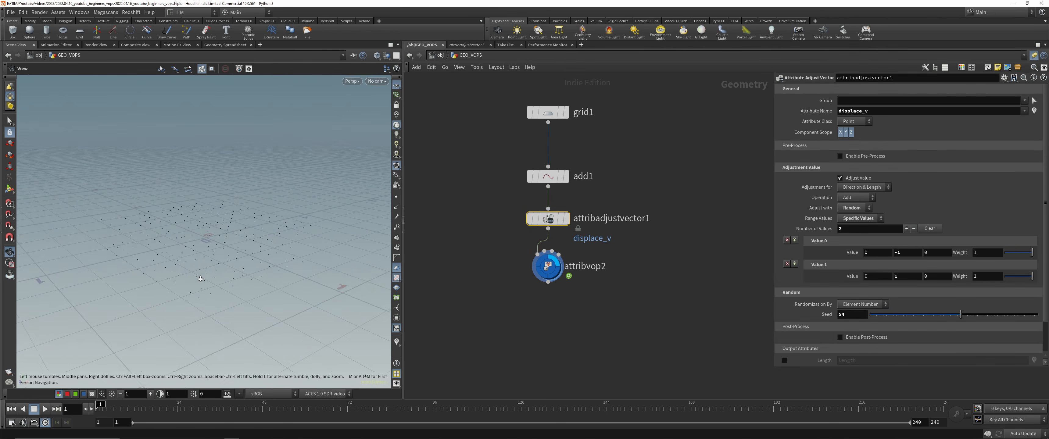
scroll(200, 278, up, 2)
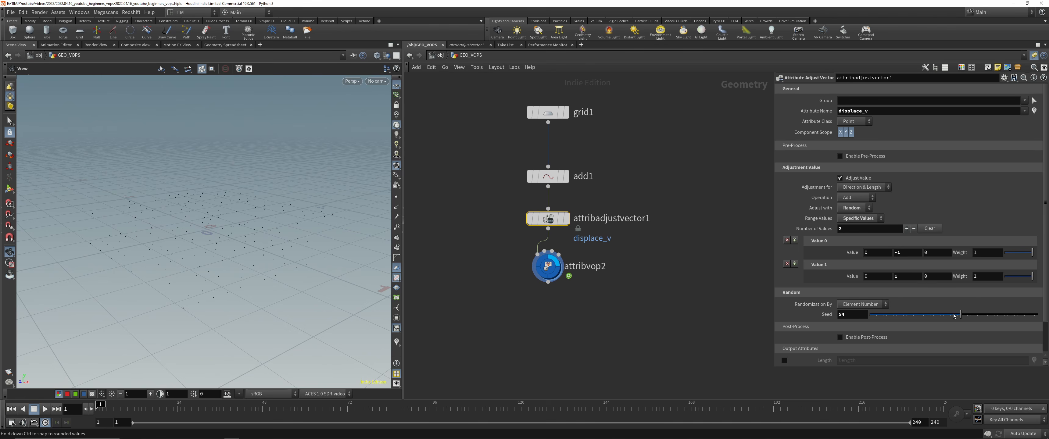
drag(956, 318, 942, 317)
Step: Reopen the Attribute VOP network, shift the Bind node slightly down, and reset the Displacement Amount to 0
click(548, 266)
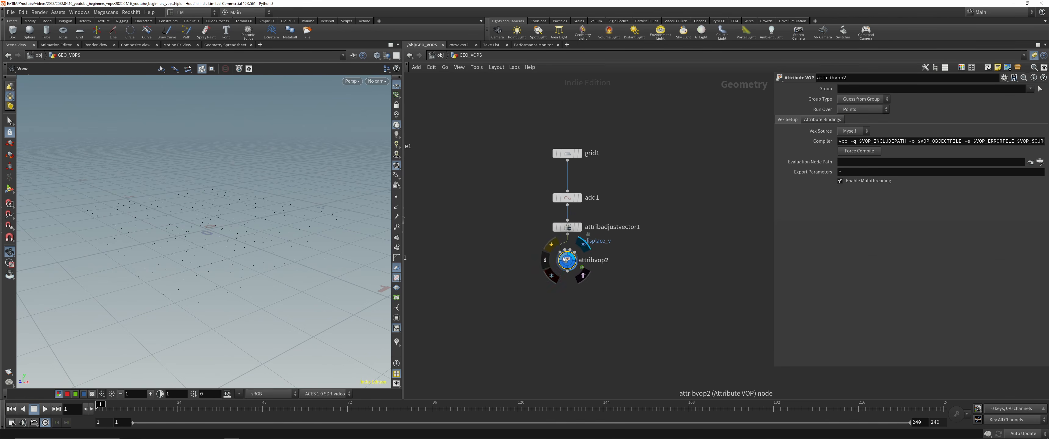
double_click(561, 264)
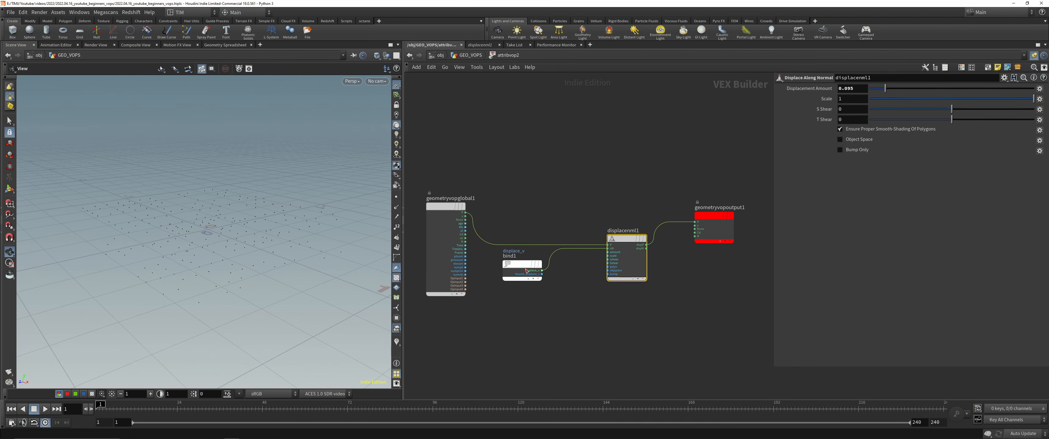
drag(525, 264, 544, 283)
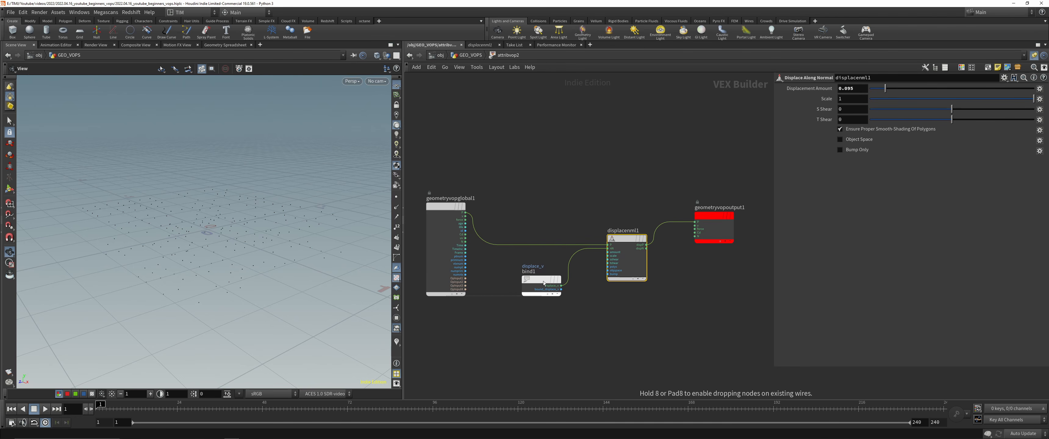
click(855, 87)
text(0)
key(Return)
Step: Save the scene and move the global parameters and Bind nodes farther away from Displace Along Normal
middle_drag(578, 322, 677, 274)
click(585, 303)
key(ctrl+s)
scroll(585, 302, down, 1)
drag(574, 186, 551, 186)
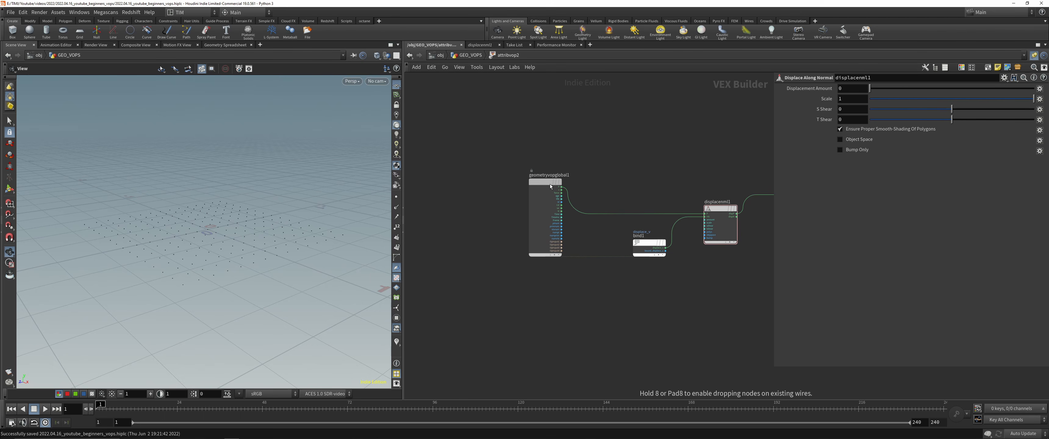
drag(649, 243, 616, 243)
scroll(689, 230, up, 2)
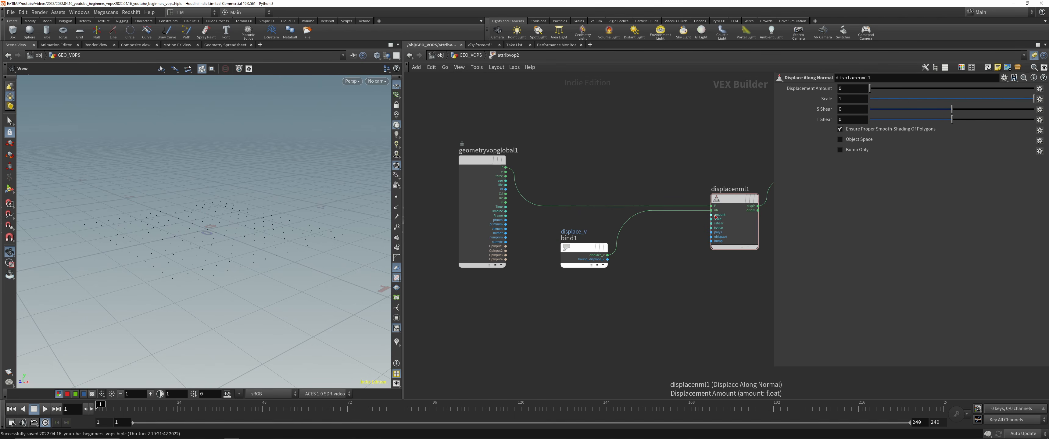
Step: Add a Parameter node below the Bind node, wired into the amount input of Displace Along Normal
click(714, 217)
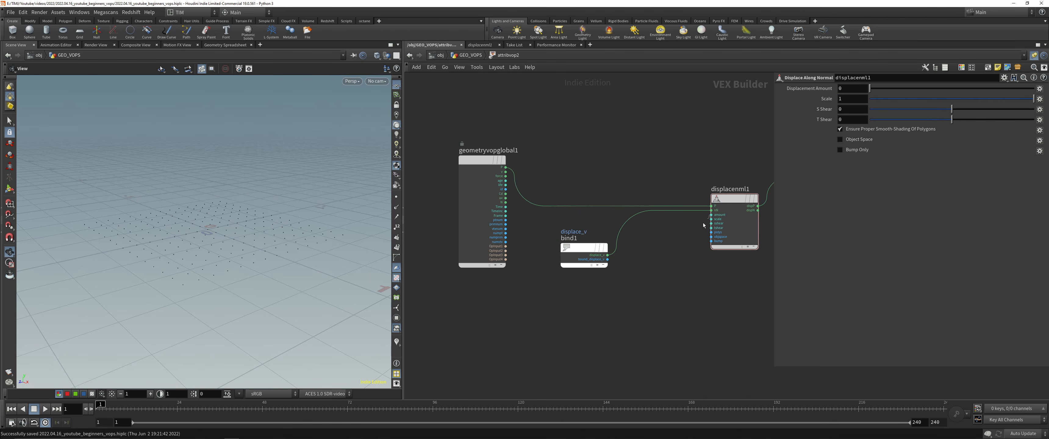
key(Tab)
text(p)
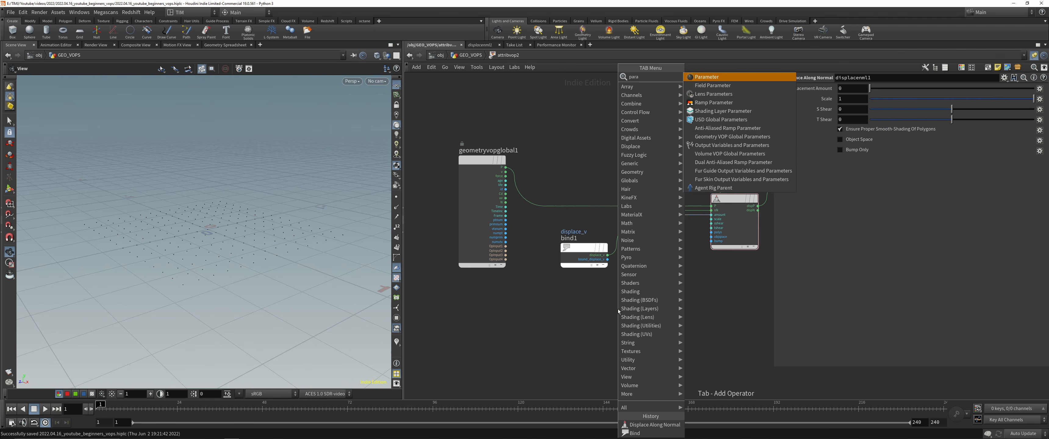
key(Return)
click(581, 314)
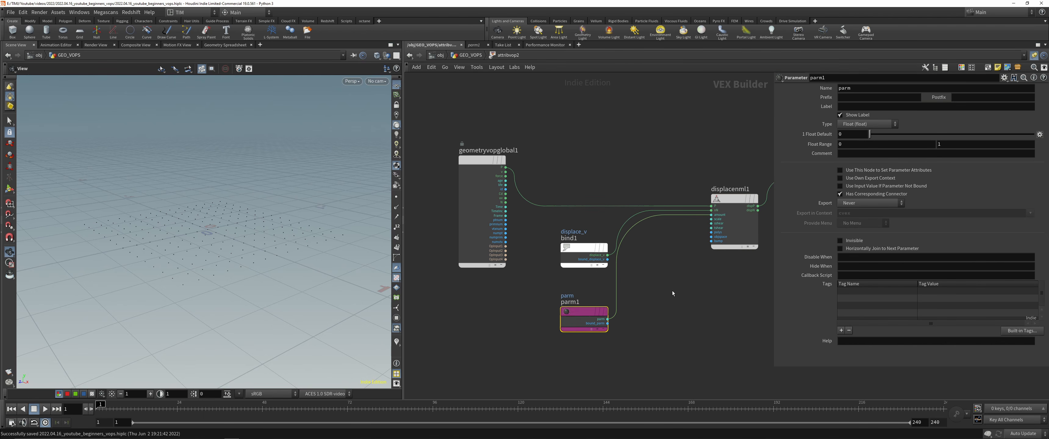
key(h)
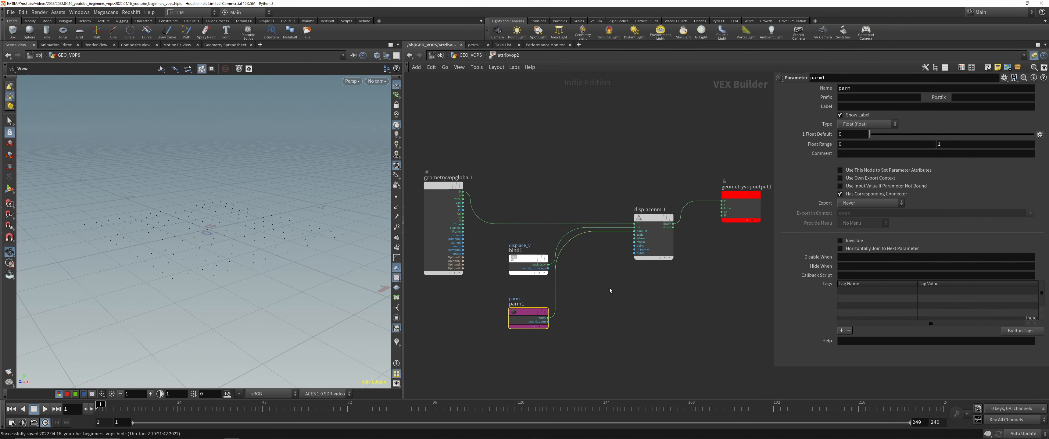
Step: Set both the name and the label of the Parameter node to scale_d
double_click(857, 89)
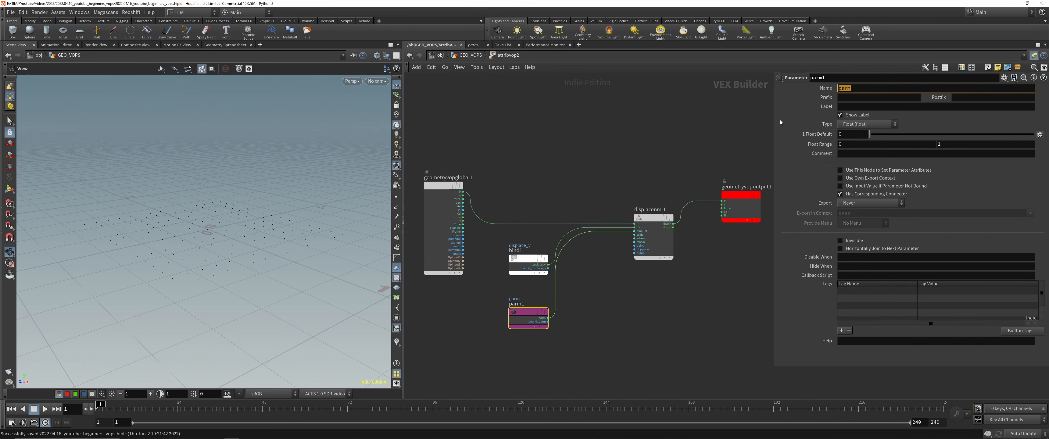
text(scale_d)
key(Return)
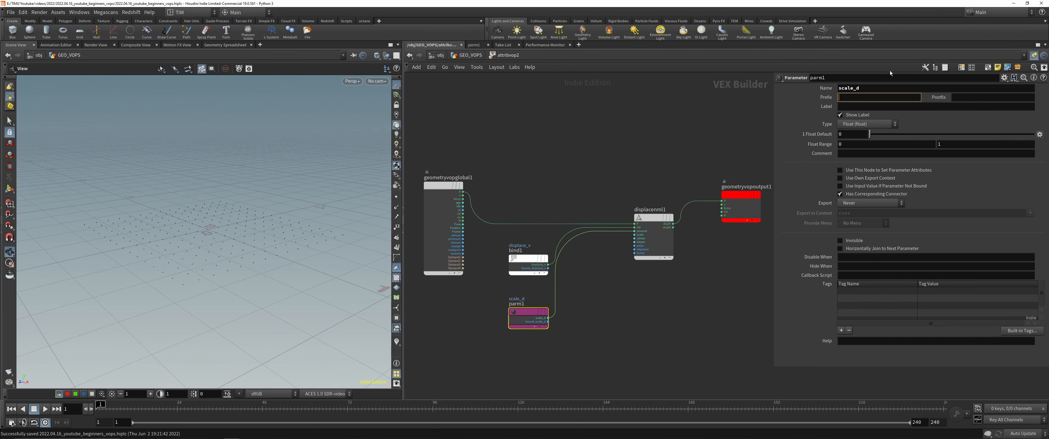
double_click(884, 87)
key(ctrl+c)
click(852, 108)
key(ctrl+v)
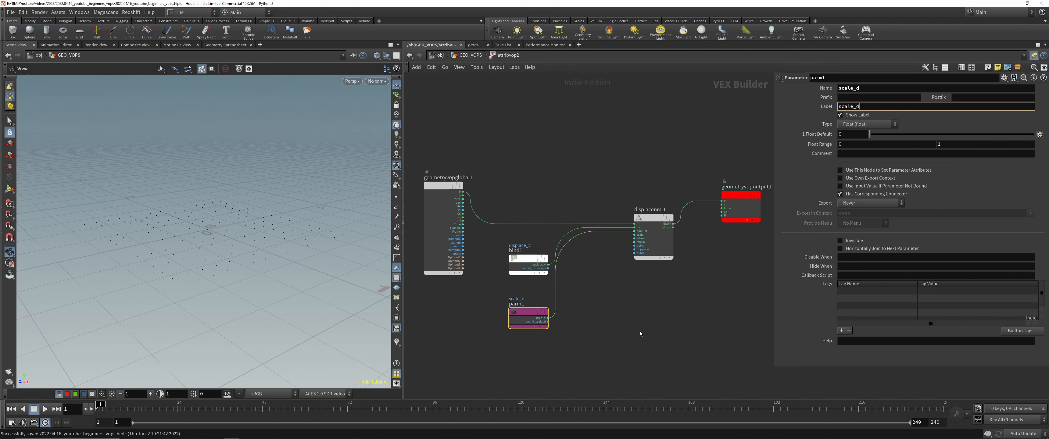
Step: Save the scene and move the scale_d Parameter node closer to the Displace Along Normal node
click(639, 333)
key(ctrl+s)
middle_drag(616, 290, 597, 254)
drag(508, 287, 549, 265)
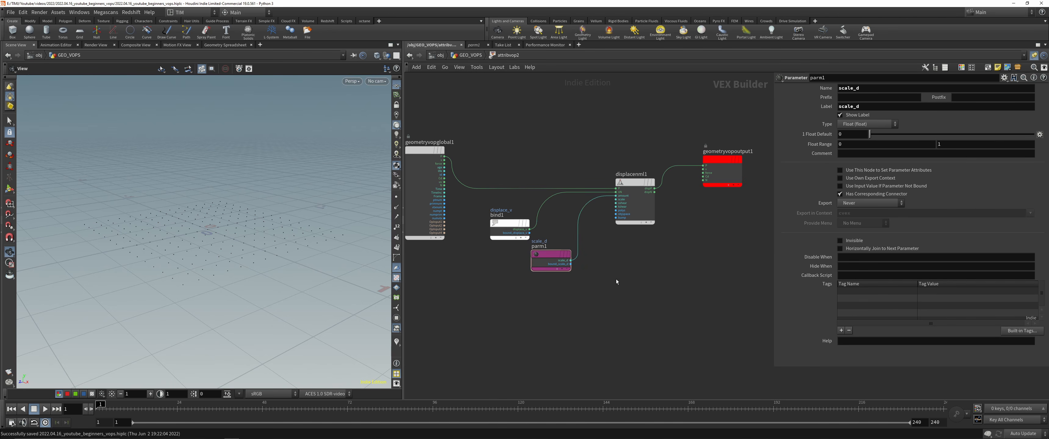
Step: Go up to the Attribute VOP's parameters and test scale_d at 0.095
key(u)
drag(911, 227, 886, 231)
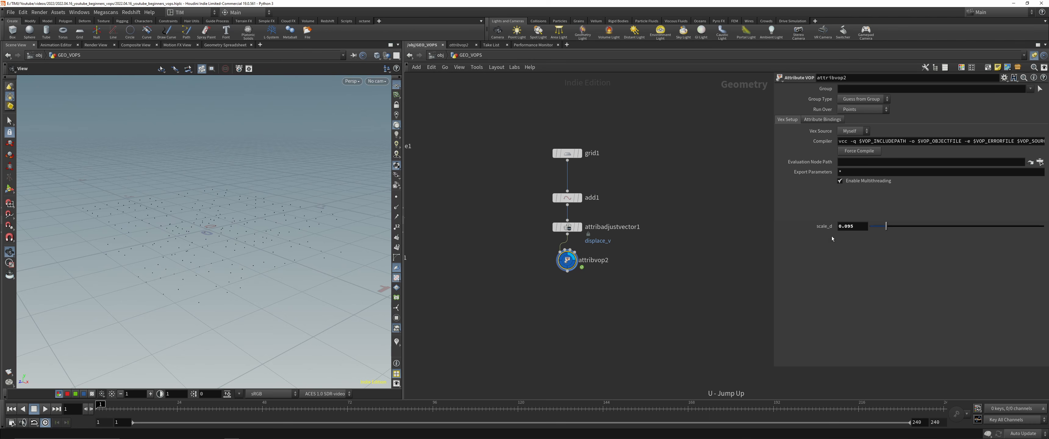
click(854, 227)
Step: Reopen the Attribute VOP network and spread out its nodes, with scale_d placed below the Bind node near the global parameters
double_click(566, 261)
scroll(609, 204, up, 3)
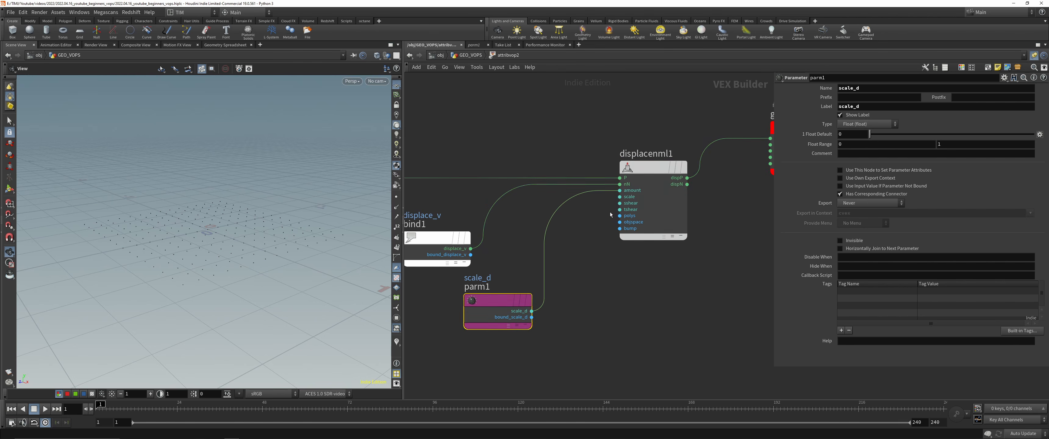
click(651, 209)
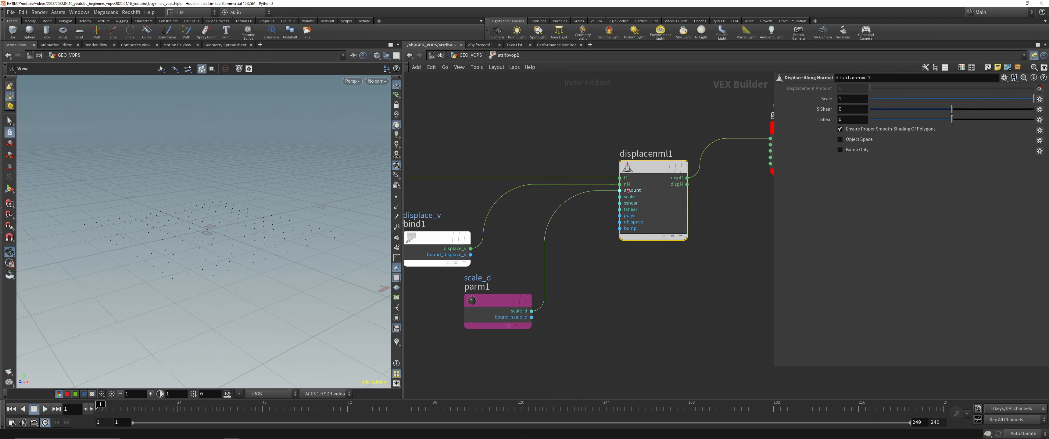
scroll(613, 209, down, 5)
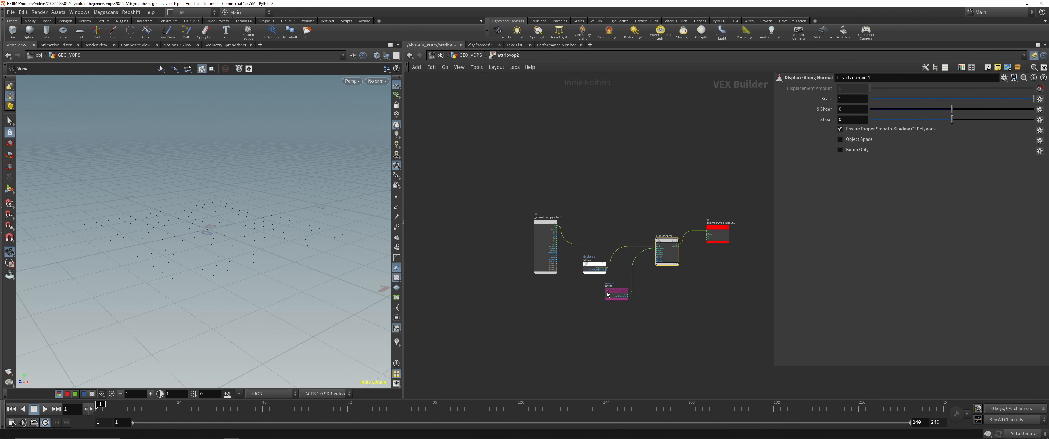
scroll(574, 284, up, 3)
scroll(574, 282, down, 1)
drag(509, 139, 467, 172)
drag(591, 211, 537, 201)
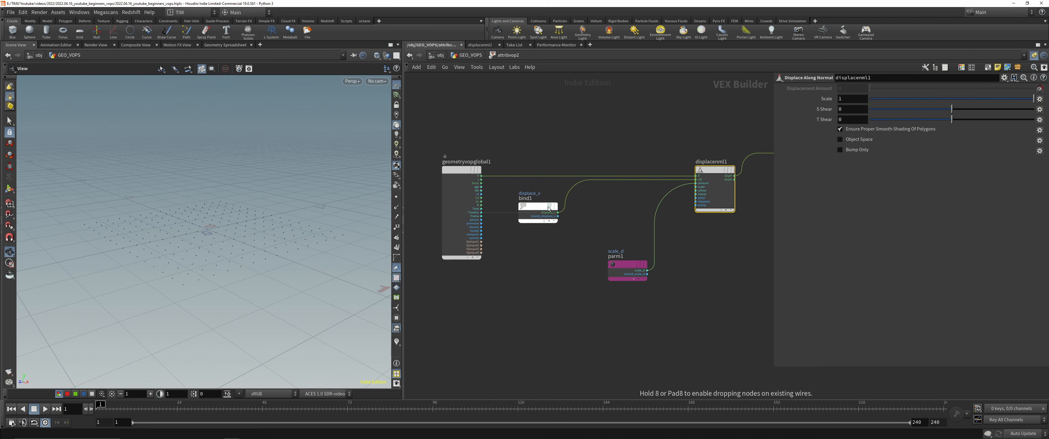
drag(625, 266, 547, 295)
scroll(538, 241, up, 3)
Step: Add a Relative to Bounding Box node below scale_d, wiring OpInput1 into its file input and the global P into its P input
text(r)
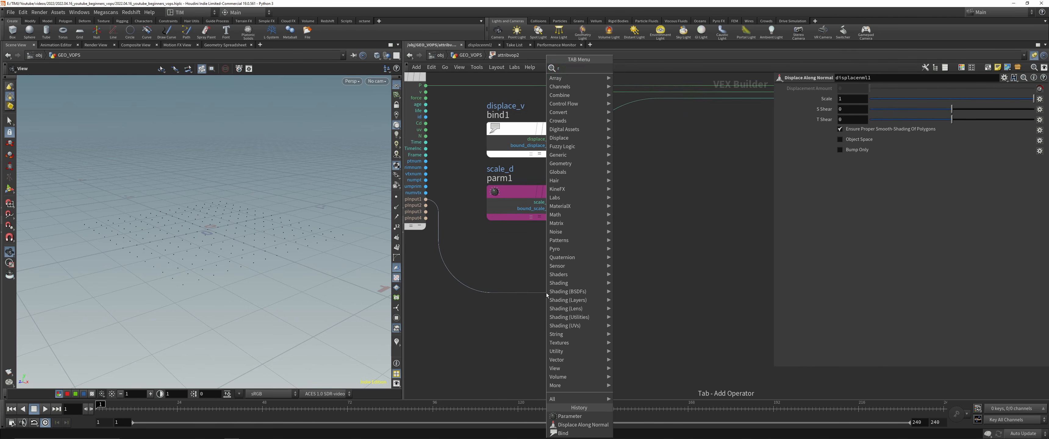
text(bb)
key(Escape)
key(Tab)
text(bb)
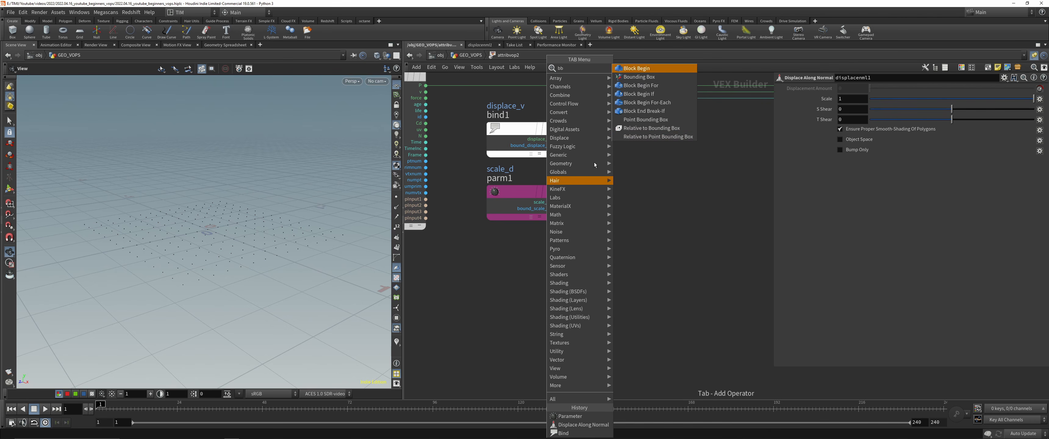
click(654, 129)
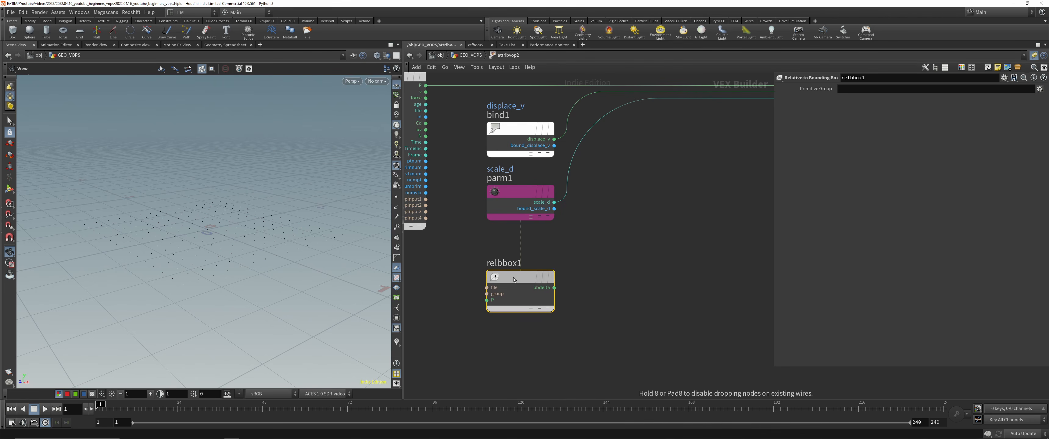
click(514, 279)
drag(426, 199, 487, 287)
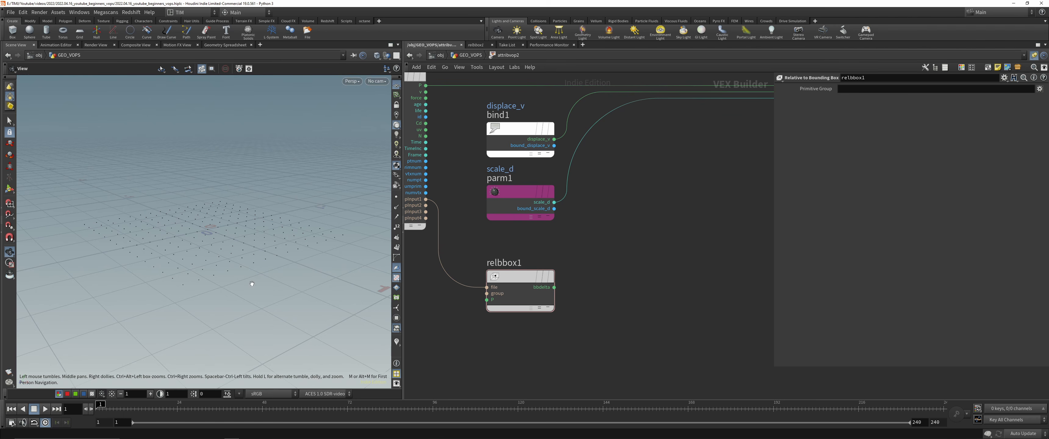
drag(487, 300, 425, 85)
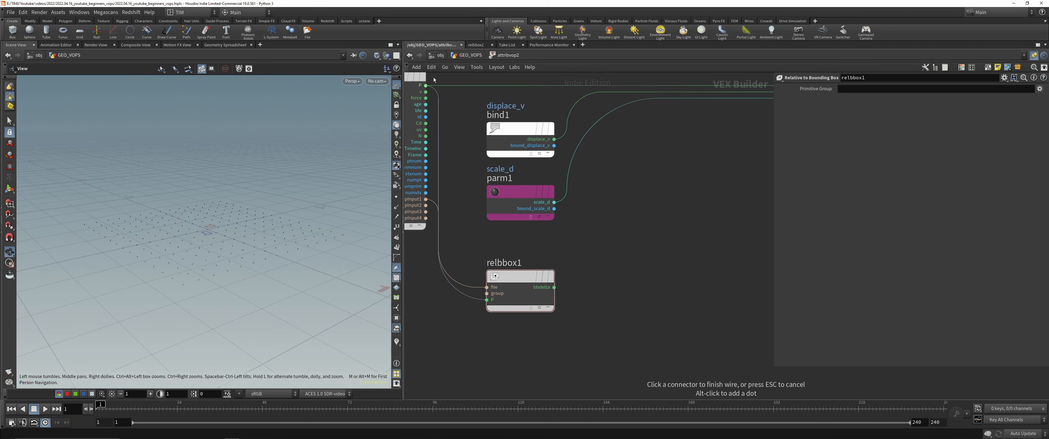
Step: Connect the Relative to Bounding Box output to the geometry output's Cd
drag(554, 287, 593, 279)
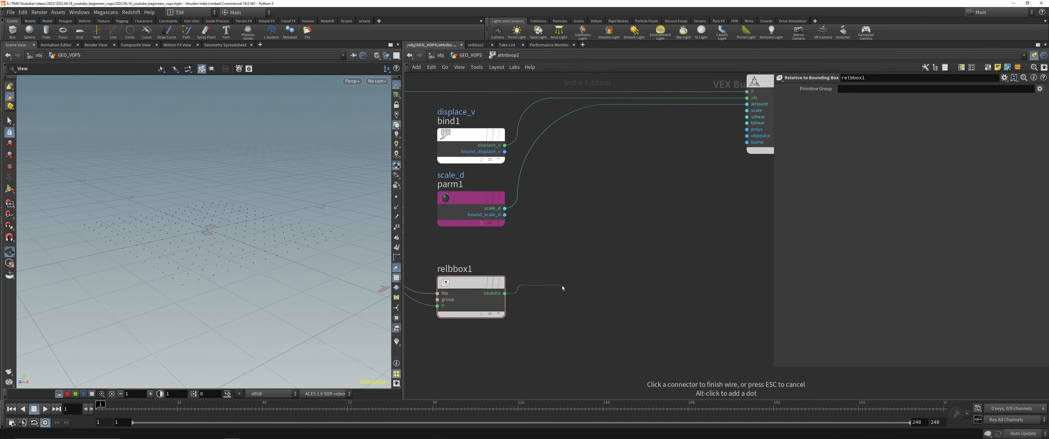
scroll(623, 254, down, 3)
middle_drag(676, 218, 583, 253)
click(688, 185)
Step: Increase the particle point size in the viewport's geometry display options
drag(384, 258, 161, 249)
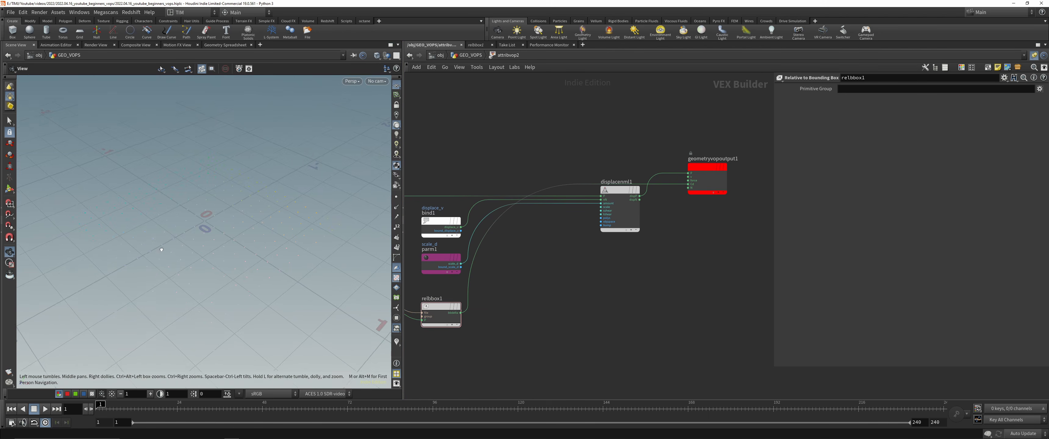
key(d)
click(135, 143)
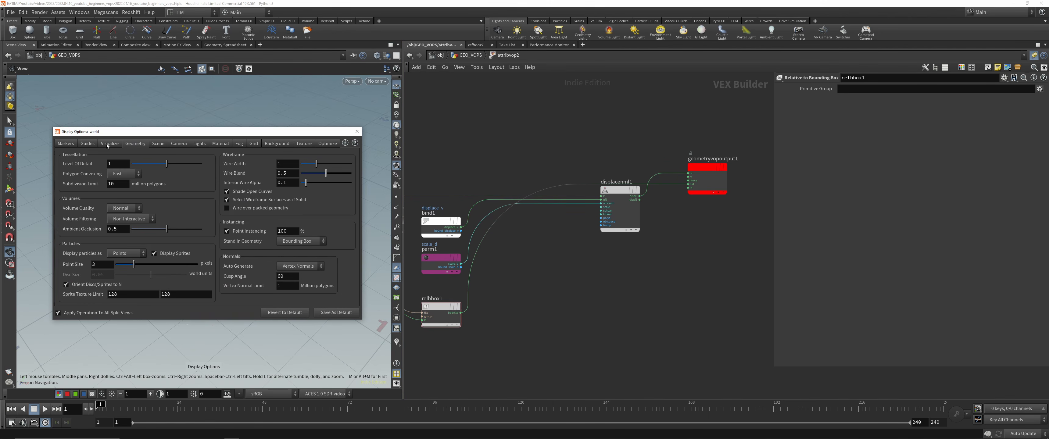
click(127, 254)
click(307, 258)
drag(133, 264, 198, 265)
click(356, 132)
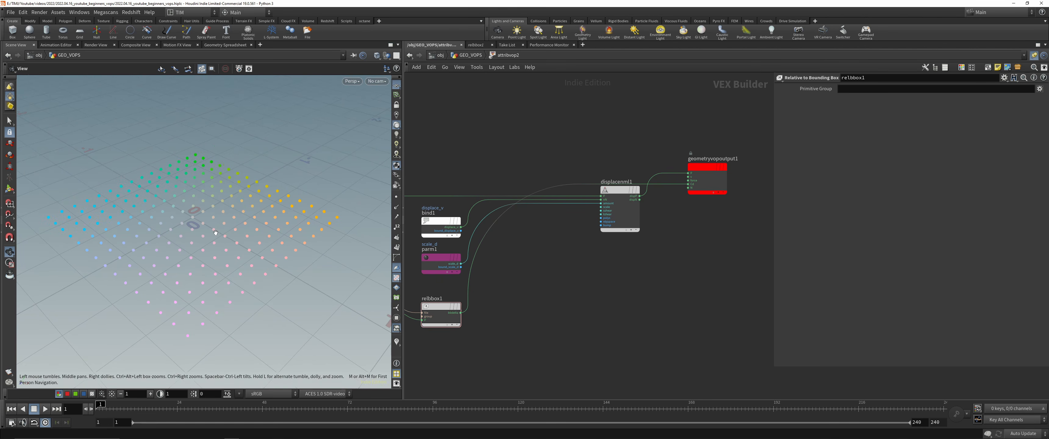
Step: Examine how the bounding-box colours spread across the grid points, both from above and edge-on
scroll(502, 305, up, 1)
middle_drag(501, 305, 533, 297)
scroll(533, 297, down, 2)
mouse_move(163, 209)
mouse_down()
mouse_move(167, 221)
mouse_move(170, 206)
mouse_up()
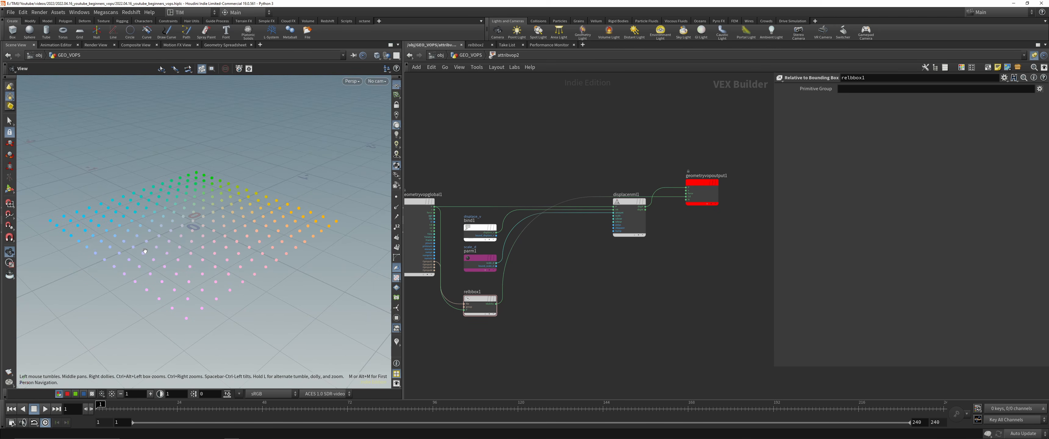
drag(145, 251, 126, 252)
drag(258, 277, 231, 235)
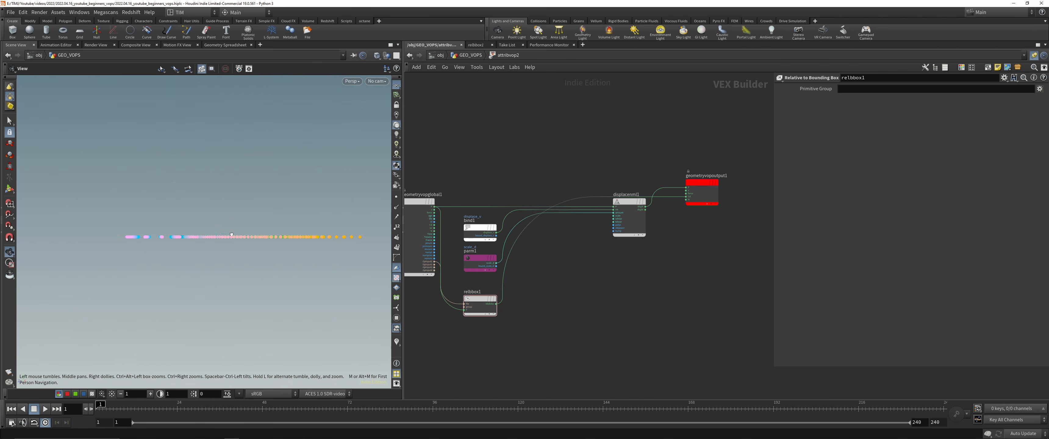
Step: Examine the bounding-box colours at the grid's corners along X and Z from several tilted views
drag(244, 165, 270, 248)
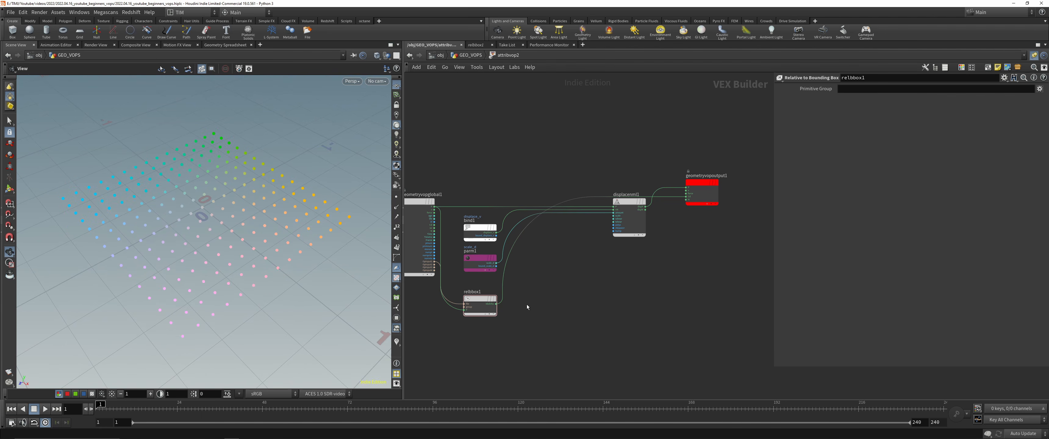
scroll(527, 305, up, 4)
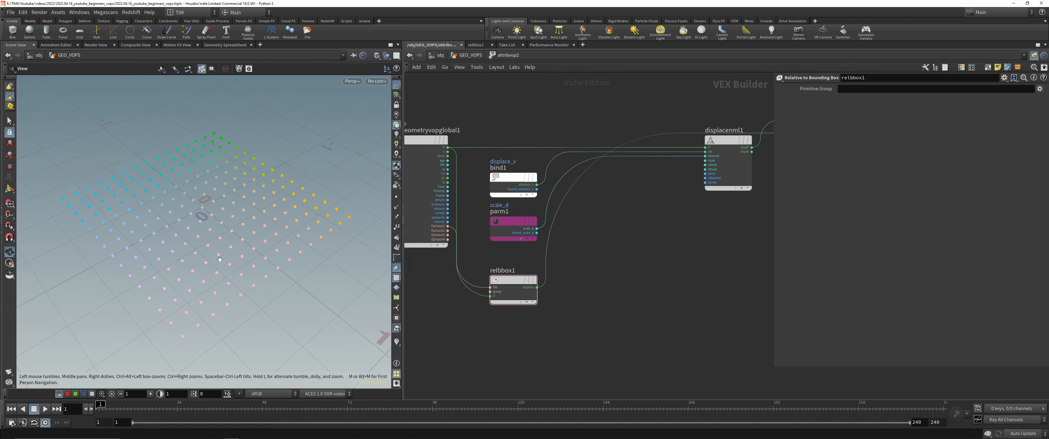
drag(220, 259, 251, 288)
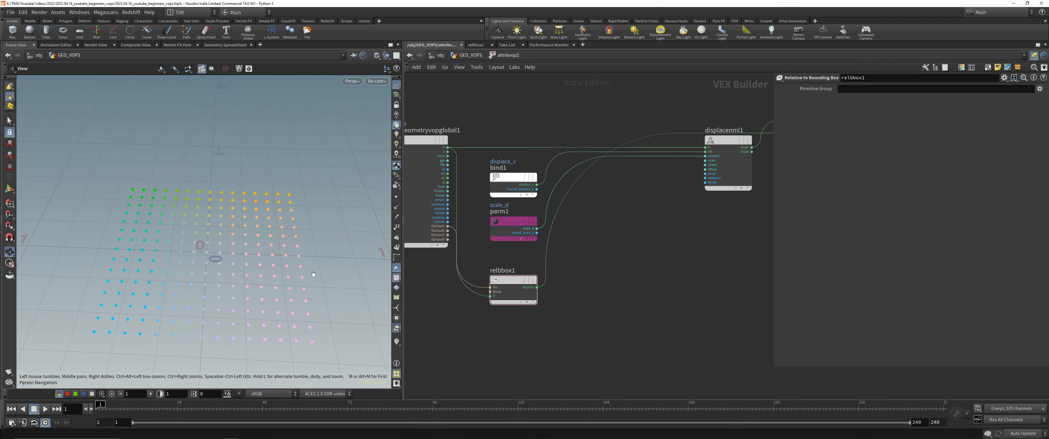
middle_drag(313, 274, 278, 261)
middle_drag(614, 258, 585, 283)
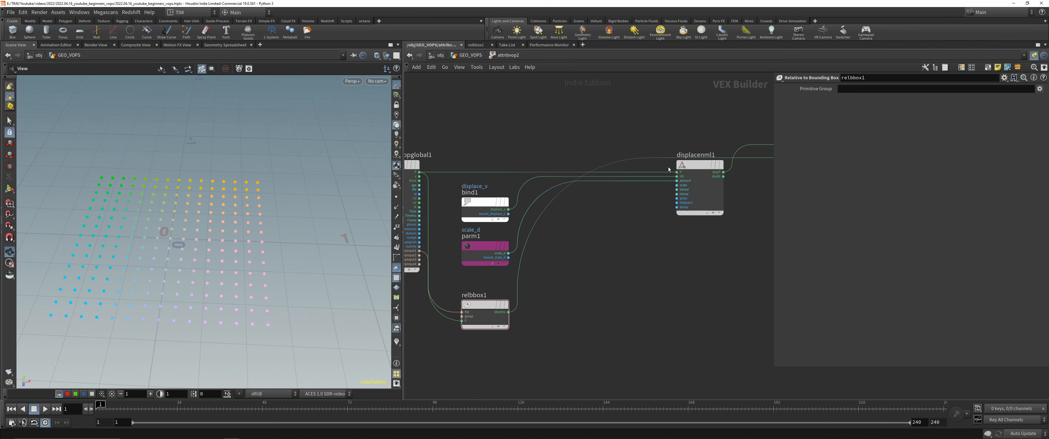
middle_drag(612, 242, 609, 242)
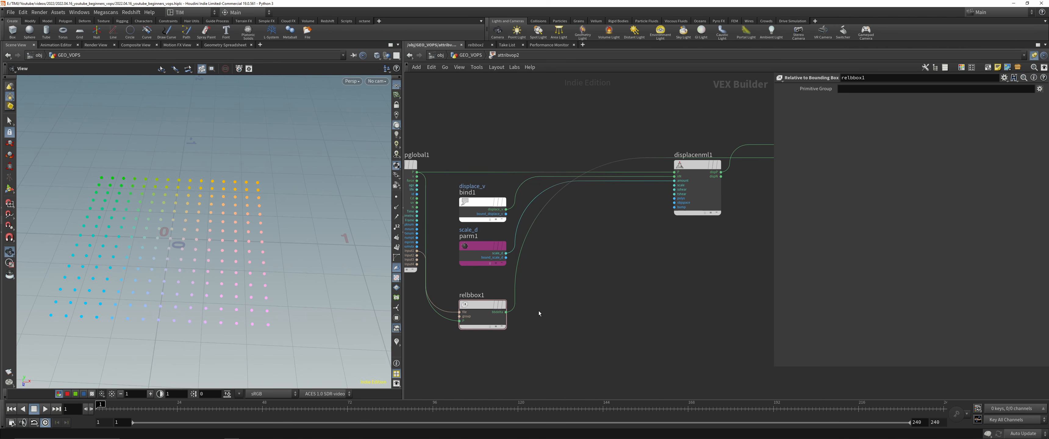
scroll(540, 311, up, 2)
scroll(514, 313, down, 3)
Step: Add a Vector to Float node beside the Relative to Bounding Box node and wire bbdelta into its vec input
key(Tab)
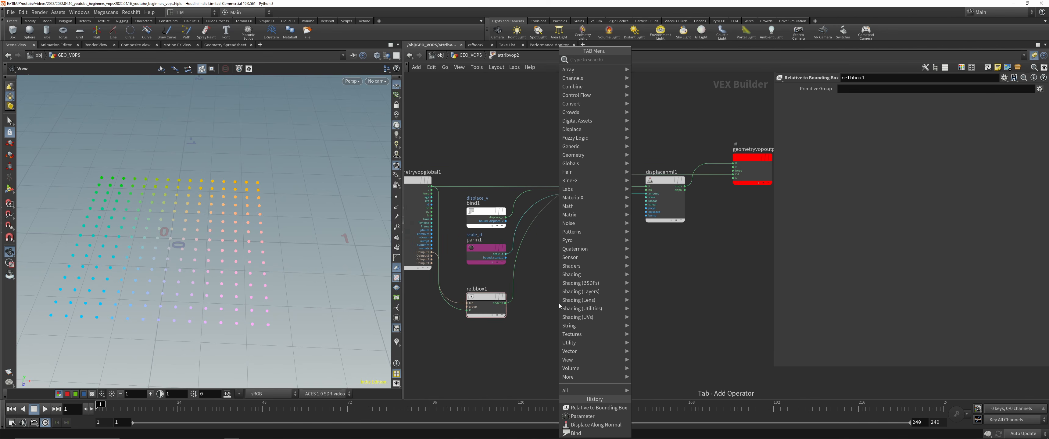
text(vf)
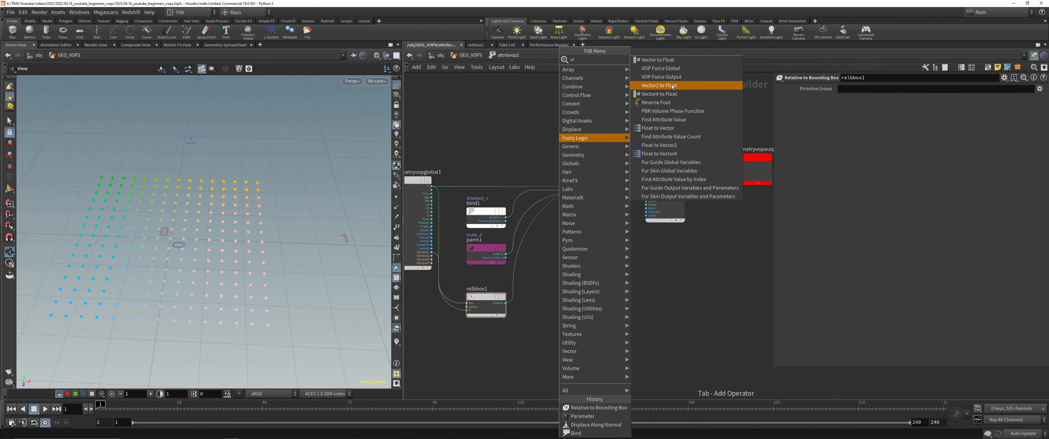
click(658, 60)
click(554, 300)
scroll(516, 311, up, 4)
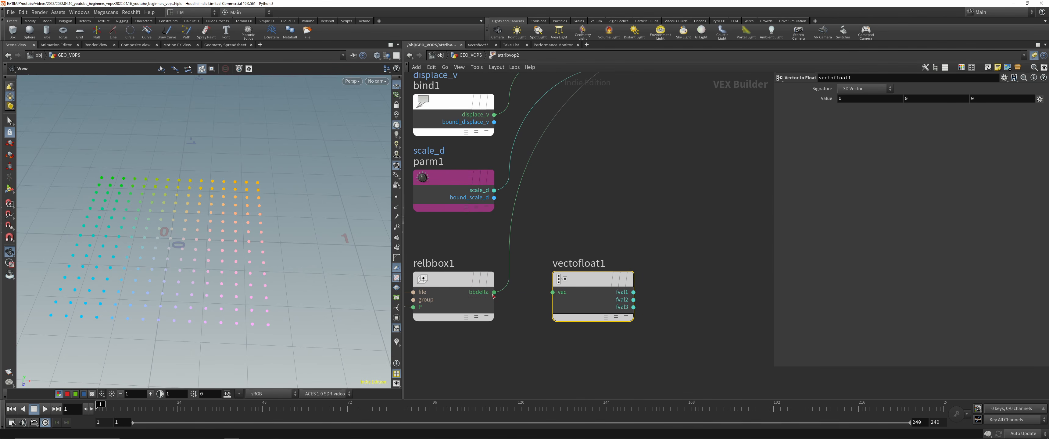
drag(493, 296, 553, 292)
Step: Replace the geometry output's Cd connection with Vector to Float's fval1 output and save the scene
middle_drag(634, 294, 536, 300)
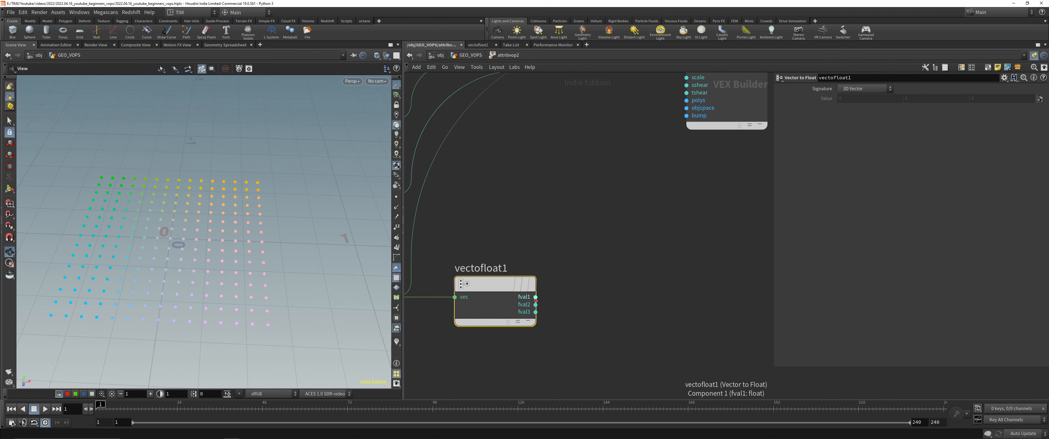
click(535, 297)
scroll(561, 301, down, 3)
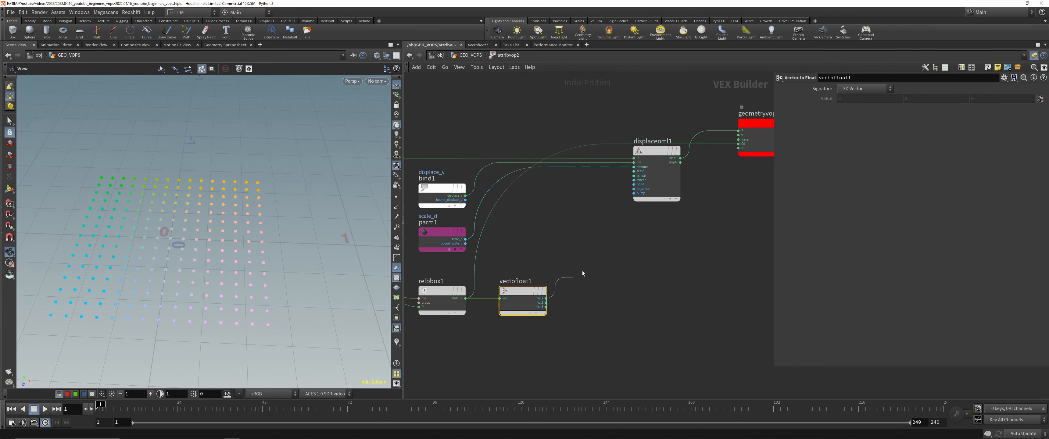
click(739, 144)
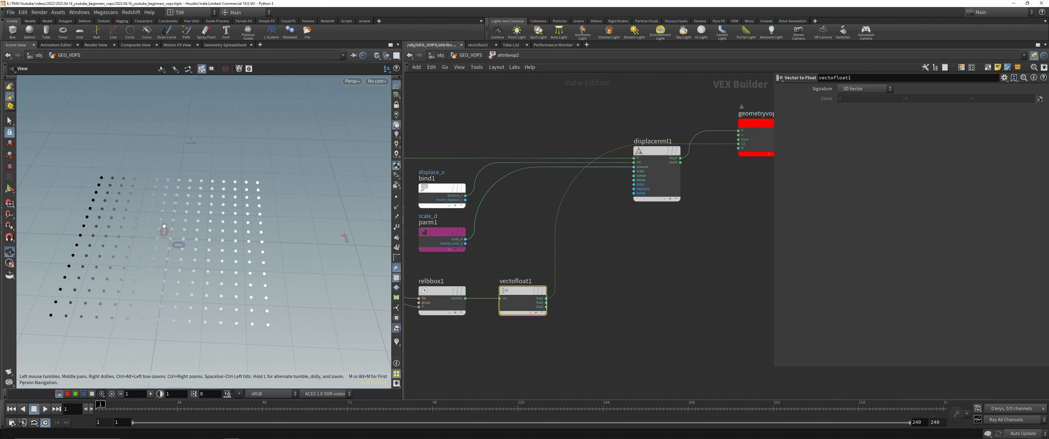
drag(168, 222, 244, 254)
key(ctrl+s)
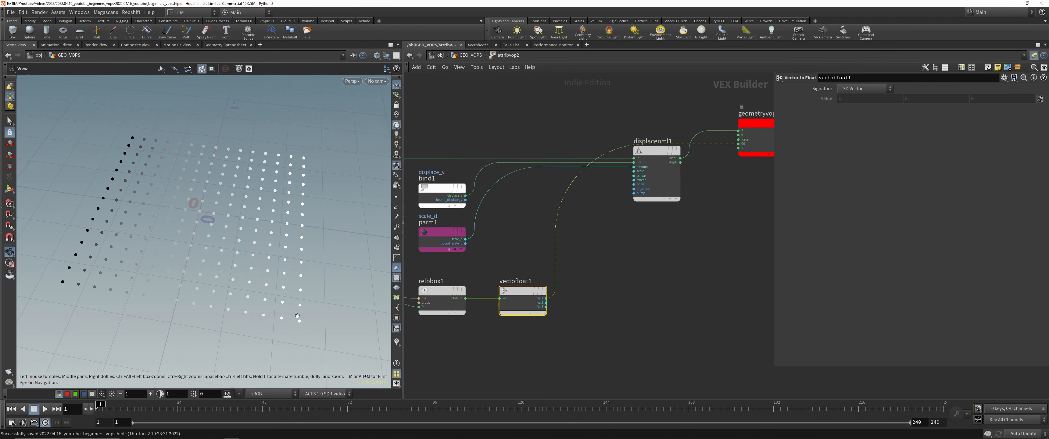
Step: Add a Ramp Parameter node after Vector to Float, fed by its fval1 output
key(Tab)
text(ram)
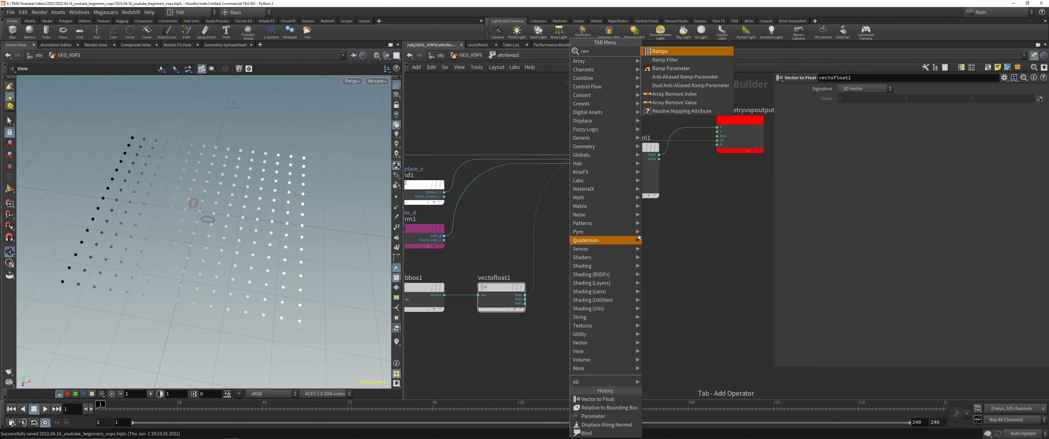
click(671, 68)
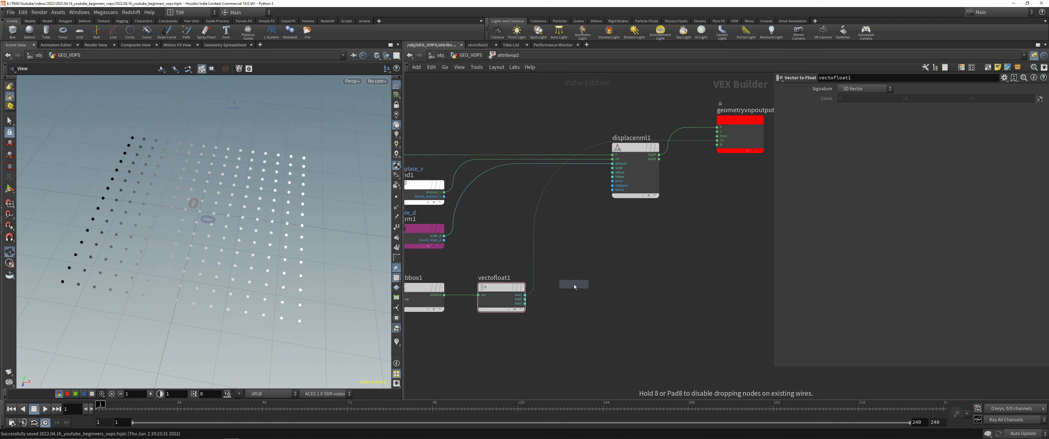
click(572, 287)
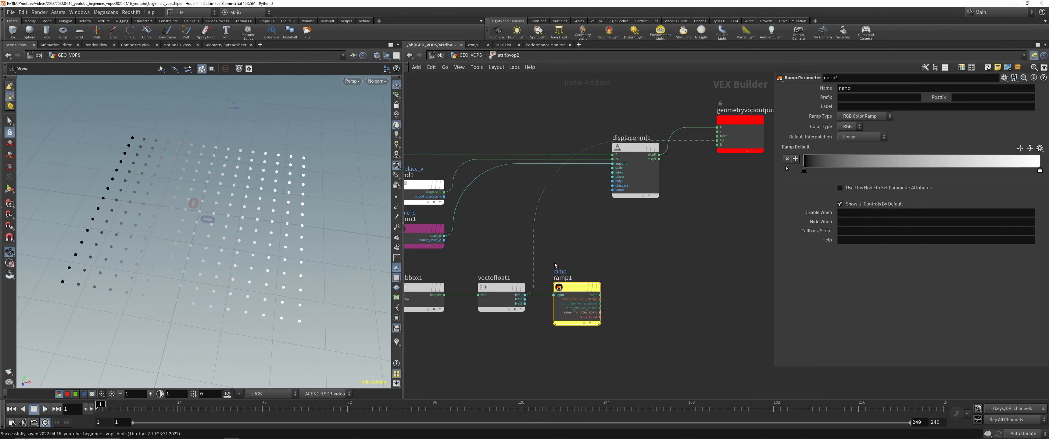
Step: Set the ramp type to Spline Ramp (float) and enter ramp_falloff as both its name and label
click(868, 116)
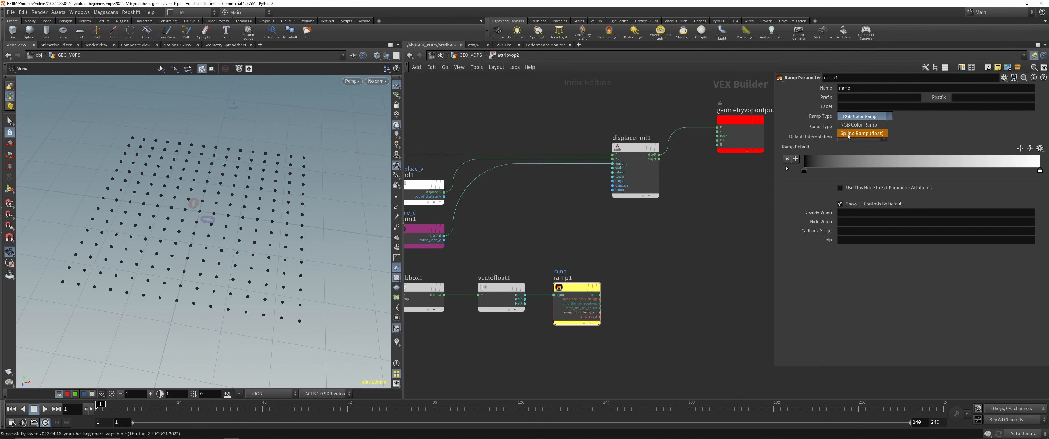
click(864, 124)
click(869, 89)
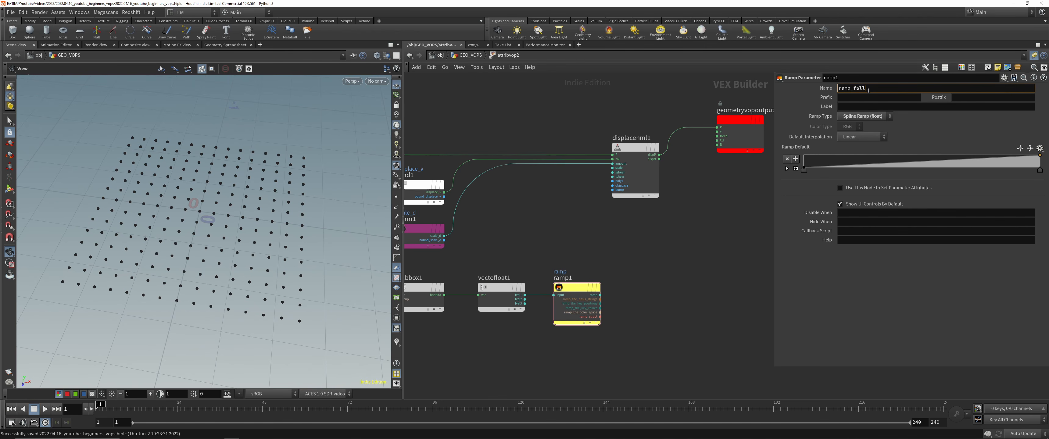
key(Return)
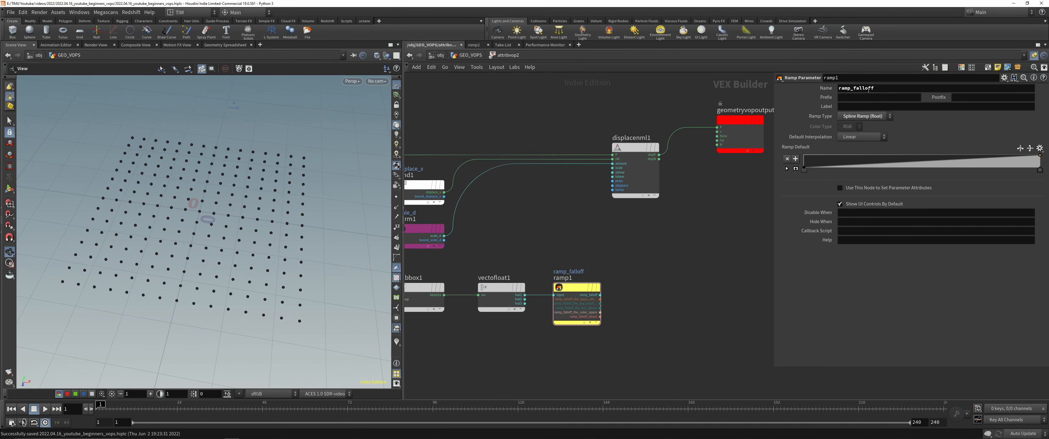
double_click(869, 90)
key(ctrl+c)
click(857, 106)
key(ctrl+v)
key(Return)
Step: Connect the ramp_falloff output to the Displace Along Normal node's scale input
middle_drag(635, 262, 642, 272)
click(607, 306)
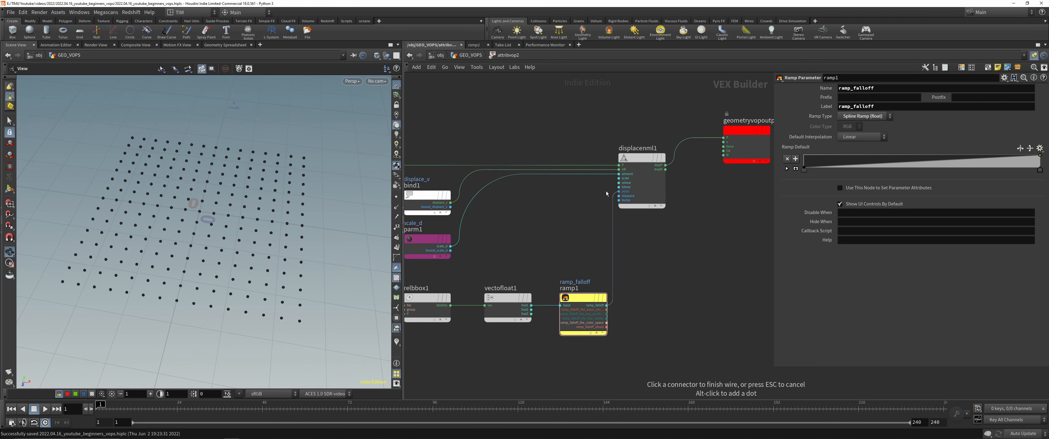
click(612, 179)
scroll(564, 247, down, 2)
middle_drag(565, 246, 628, 224)
drag(516, 308, 631, 264)
click(692, 298)
key(Tab)
text(bind)
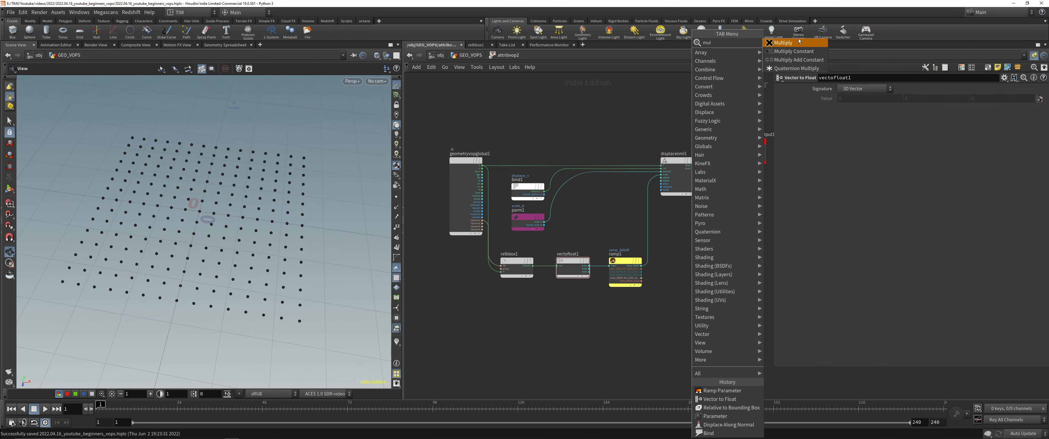
key(Return)
click(649, 213)
drag(650, 213, 675, 229)
key(Delete)
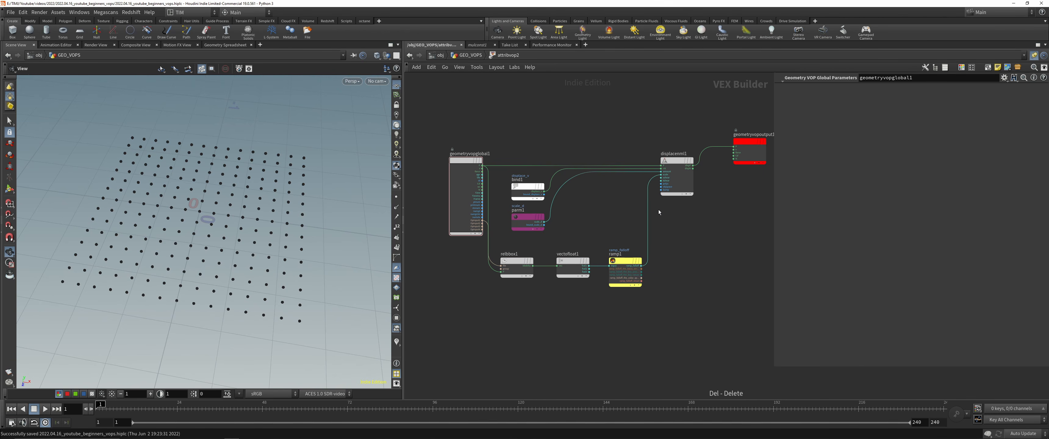
Step: Insert a Multiply node on the wire from ramp_falloff to Displace Along Normal and place it beside the ramp
key(Tab)
mouse_move(717, 43)
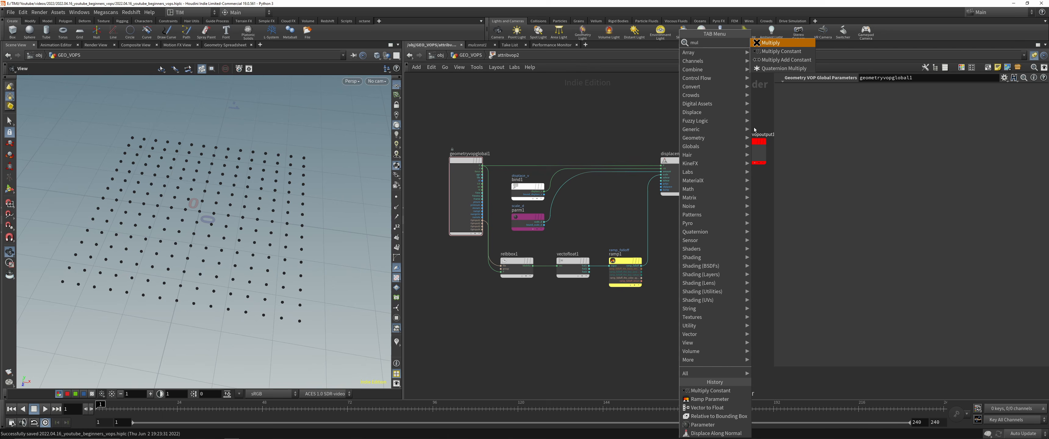
click(771, 45)
click(655, 222)
drag(655, 223, 663, 269)
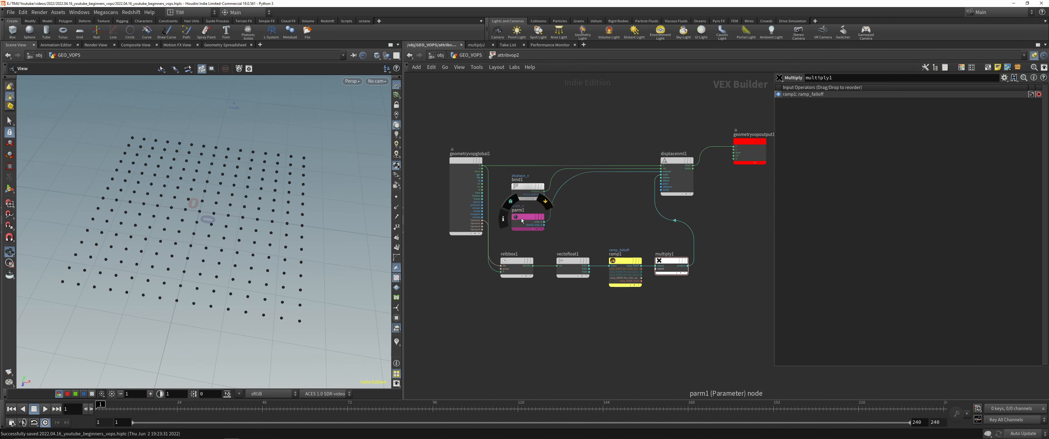
Step: Detach the scale_d parameter from Displace Along Normal, place it below the ramp and wire it into the Multiply node's second input
drag(524, 222, 643, 335)
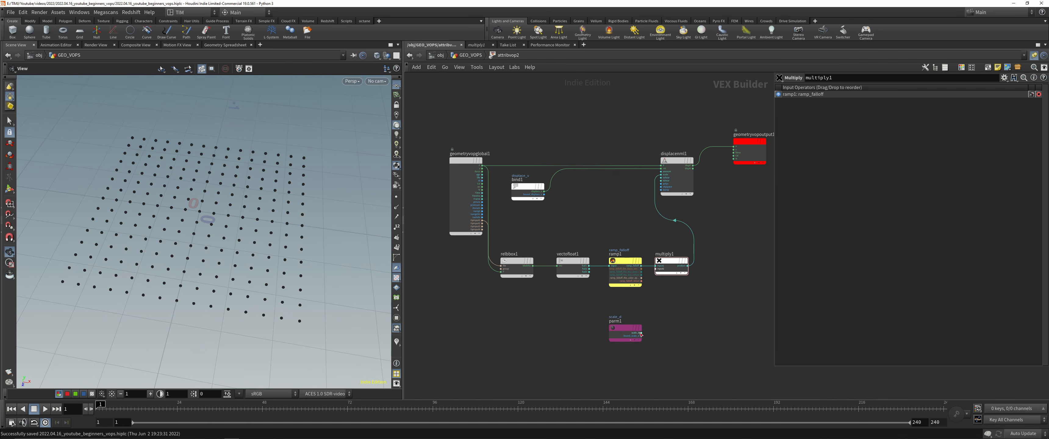
click(643, 334)
click(656, 269)
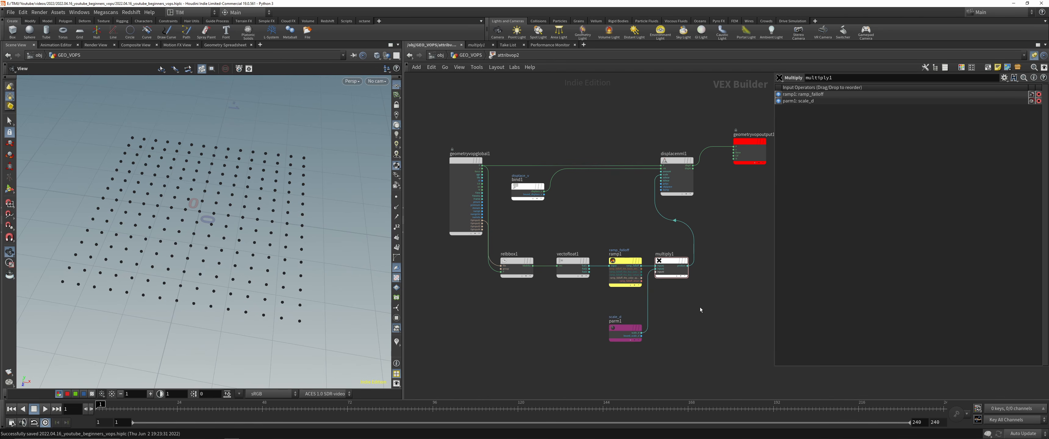
Step: Return to the geometry network and set attribvop2's scale_d to 0.43
scroll(700, 308, up, 4)
click(572, 353)
scroll(597, 350, down, 3)
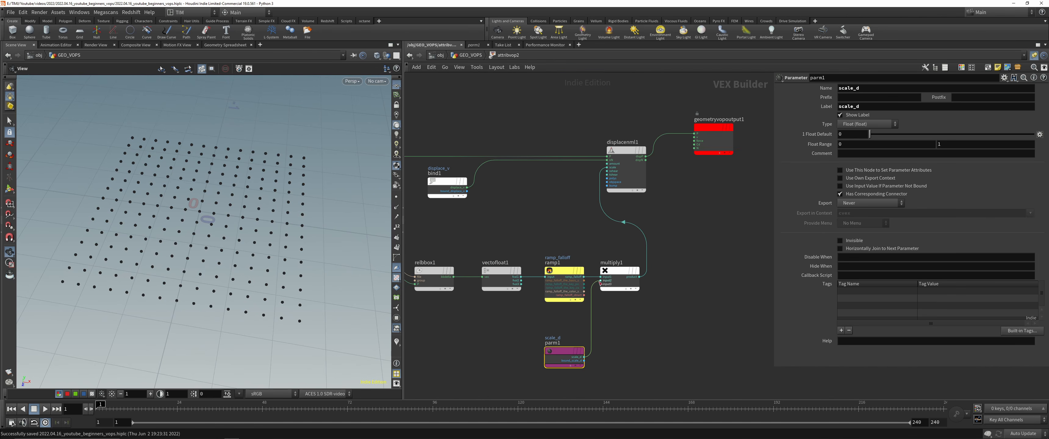
key(u)
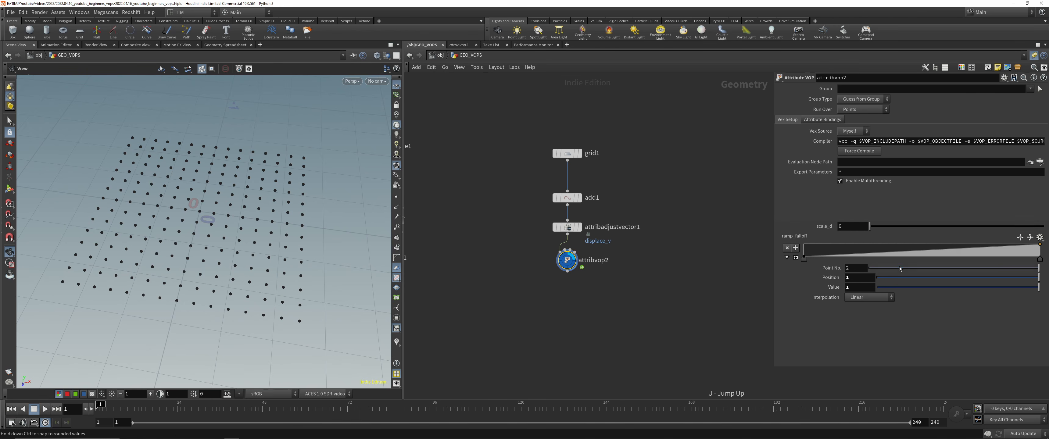
drag(986, 228, 944, 227)
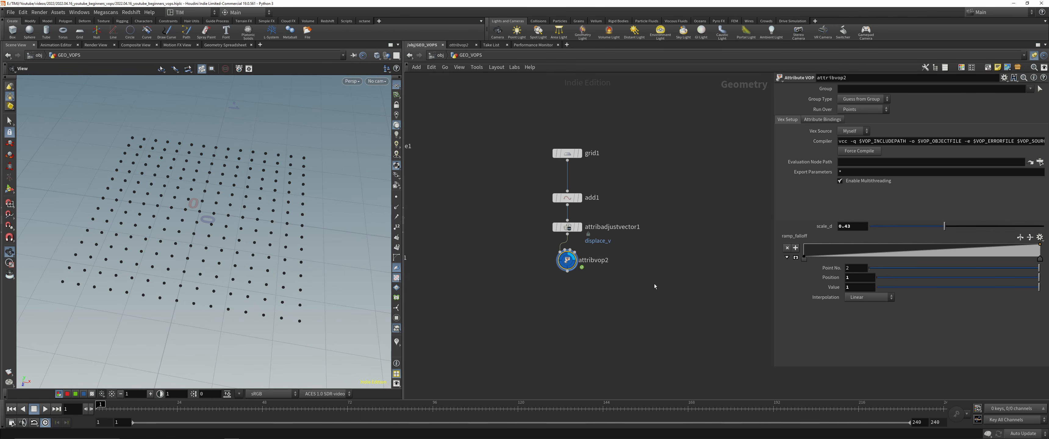
Step: Inside attribvop2, move the Multiply output from Displace Along Normal's scale input to its amount input and inspect the points
double_click(580, 256)
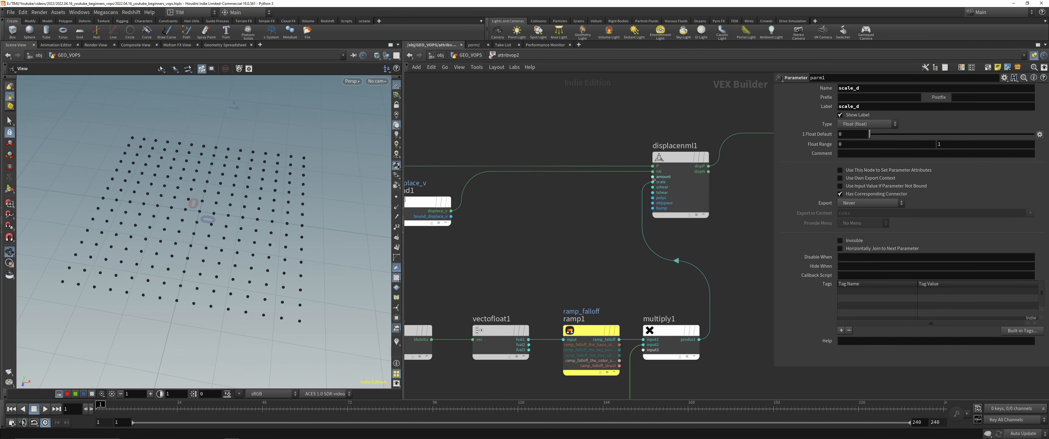
drag(647, 189, 652, 182)
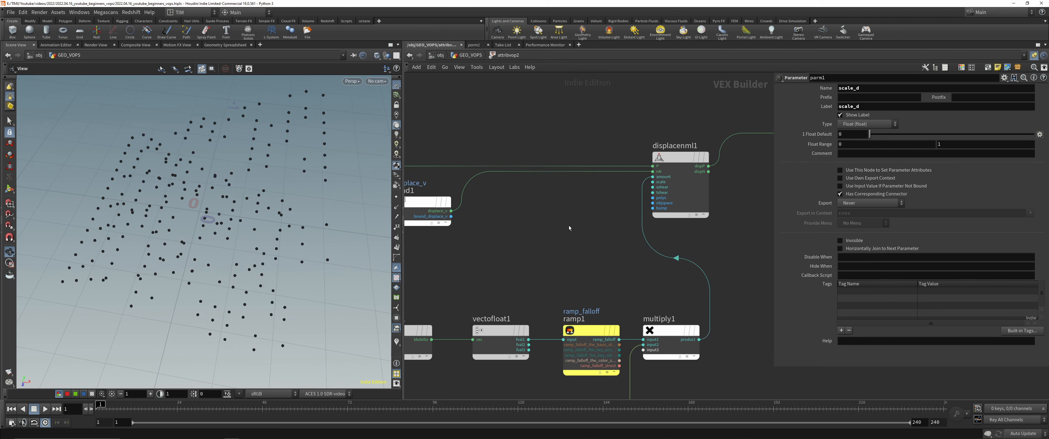
scroll(245, 204, down, 4)
drag(228, 212, 264, 184)
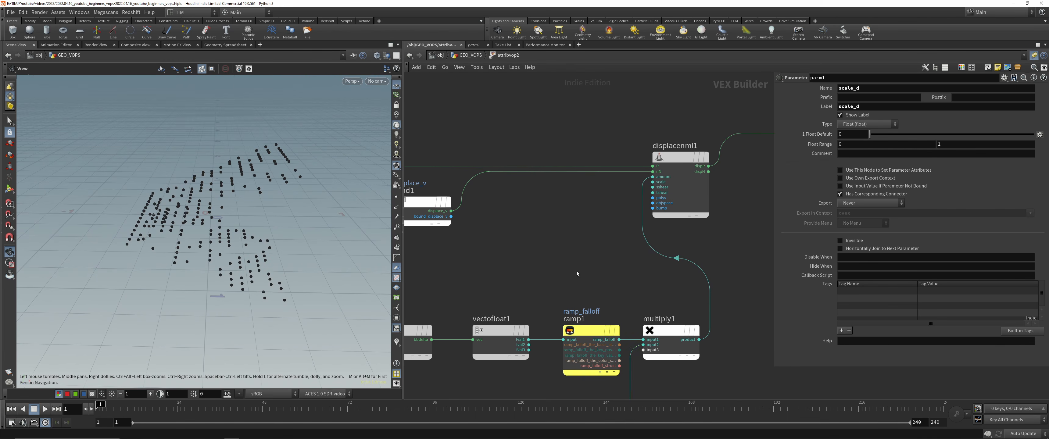
scroll(577, 274, down, 3)
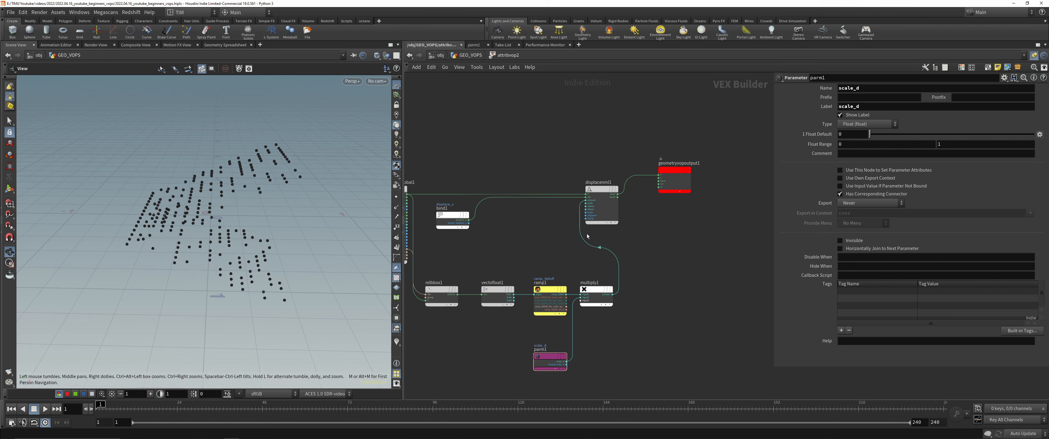
Step: Return to the geometry network, save the scene and set attribvop2's scale_d to 0.347
key(u)
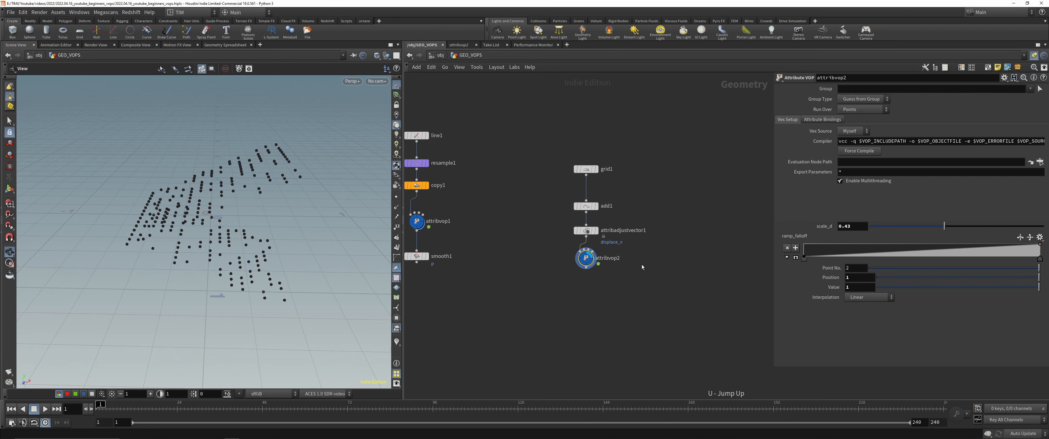
scroll(654, 262, up, 4)
key(ctrl+s)
middle_drag(648, 237, 649, 267)
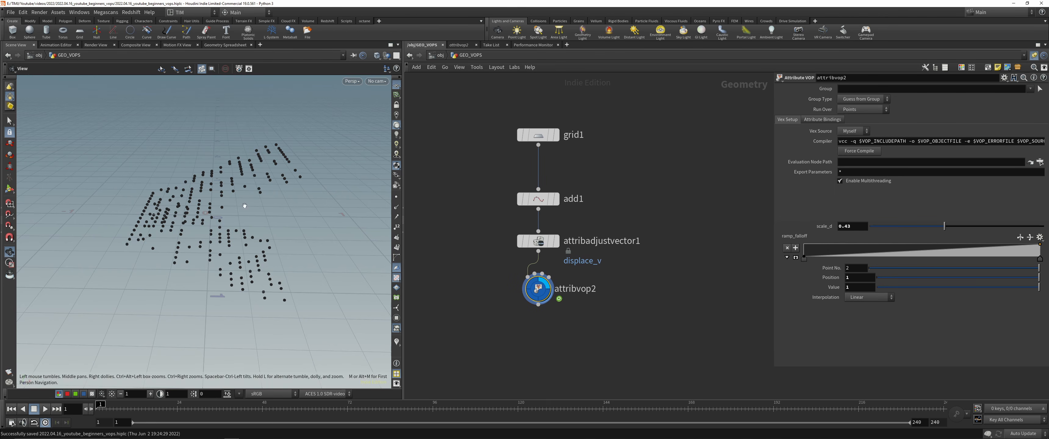
drag(244, 207, 267, 216)
mouse_move(804, 258)
mouse_down()
mouse_move(1030, 261)
mouse_move(803, 260)
mouse_up()
mouse_move(944, 226)
mouse_down()
mouse_move(901, 231)
mouse_move(930, 230)
mouse_up()
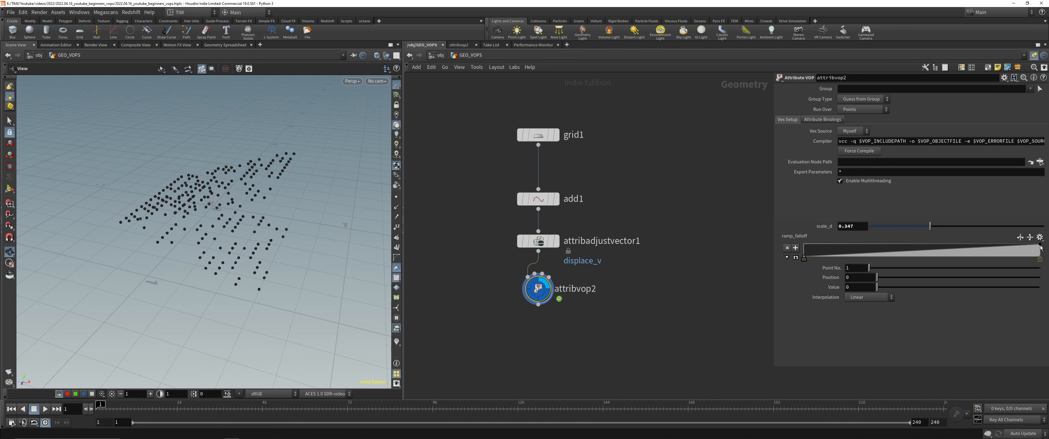
Step: Reshape ramp_falloff into a peak by lowering its end point to 0 and adding a middle point with value 1
drag(1041, 246, 1046, 265)
drag(960, 257, 919, 244)
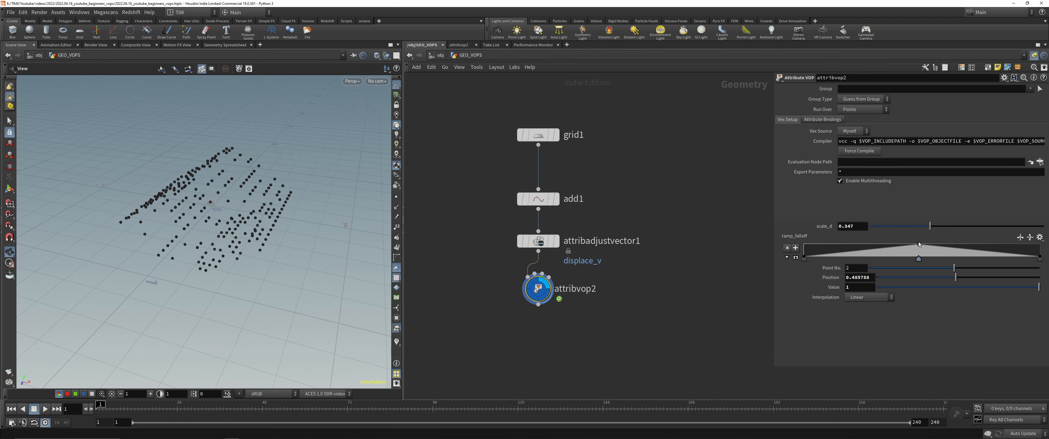
click(802, 259)
click(1040, 258)
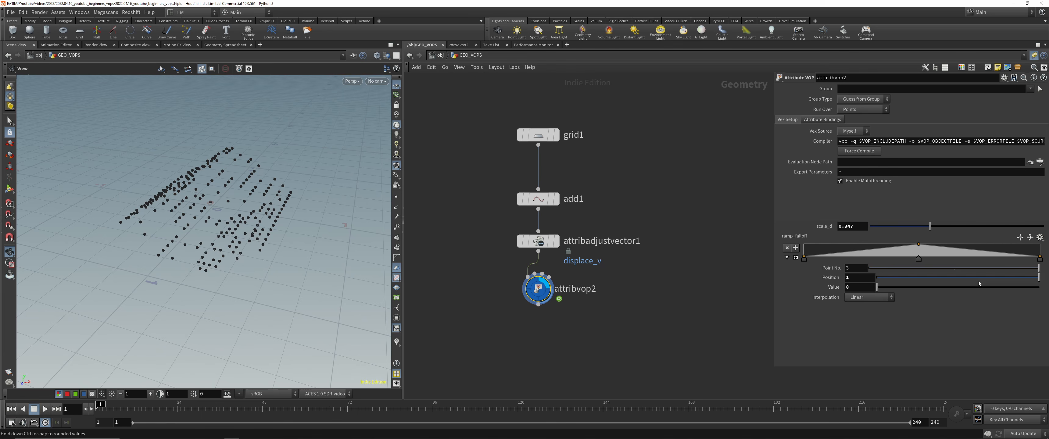
Step: Set the ramp's interpolation to B-Spline, place its middle point at position 0.5 and save the scene
click(870, 298)
click(857, 349)
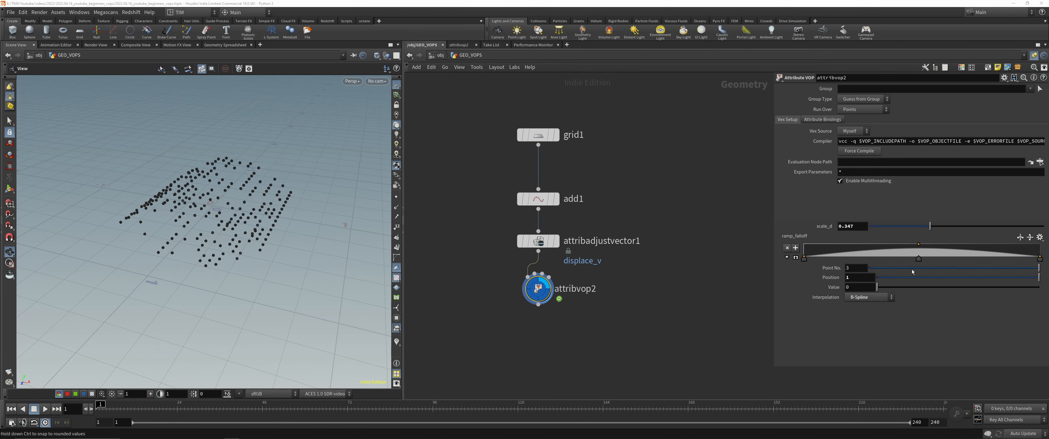
click(918, 260)
click(862, 278)
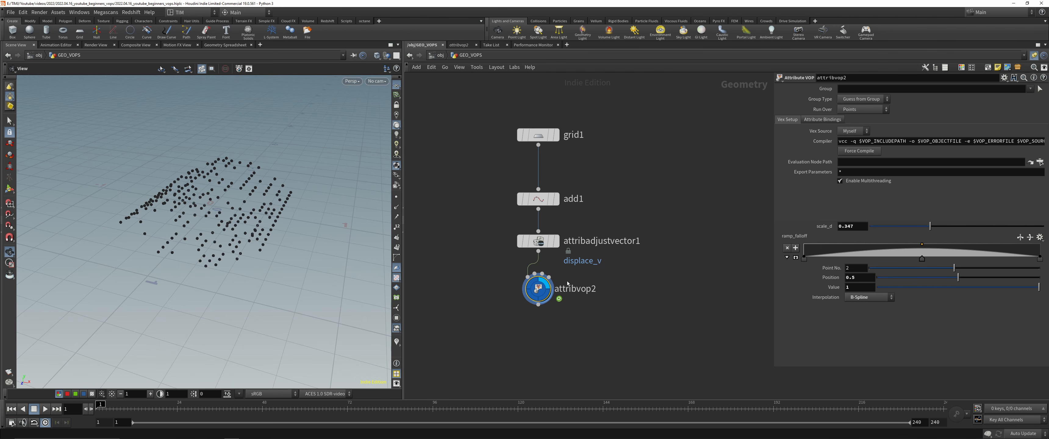
key(ctrl+s)
Step: Reduce the viewport's particle point size in the display options and save the scene
drag(195, 192, 230, 216)
key(d)
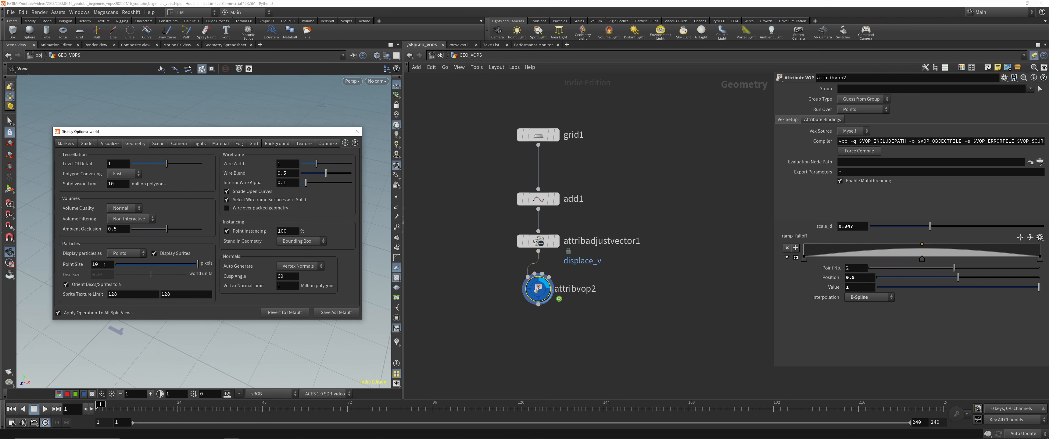
click(357, 132)
mouse_move(267, 203)
mouse_down()
mouse_move(235, 199)
mouse_move(241, 222)
mouse_move(268, 210)
mouse_up()
key(ctrl+s)
Step: Duplicate grid1 beside the original and connect the copy to add1 in its place
click(547, 136)
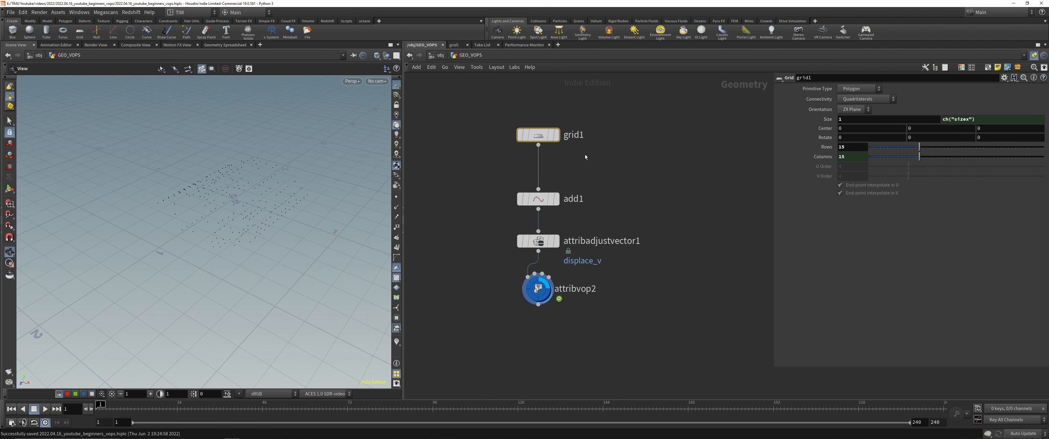
alt+drag(541, 136, 647, 136)
click(645, 146)
click(530, 189)
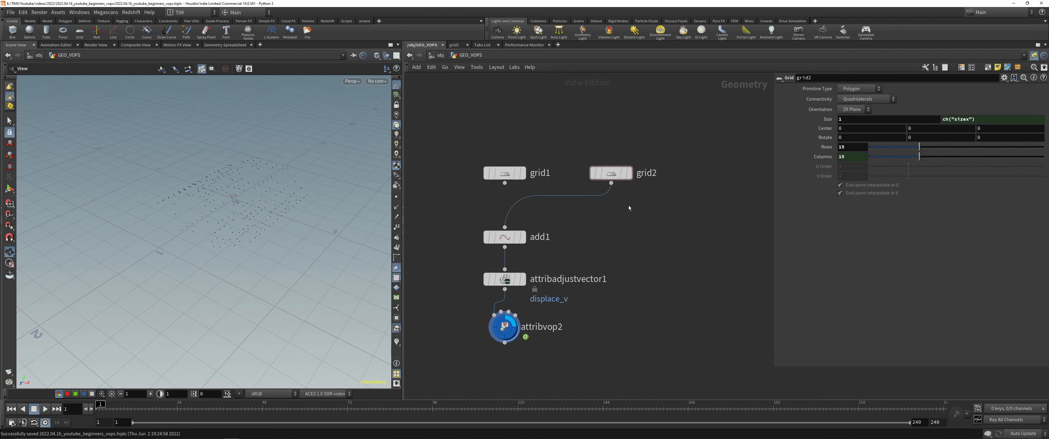
Step: Remove the copied grid's size expression, set its size to 0.16 by about 2.3 and raise its rows to 68
right_click(956, 121)
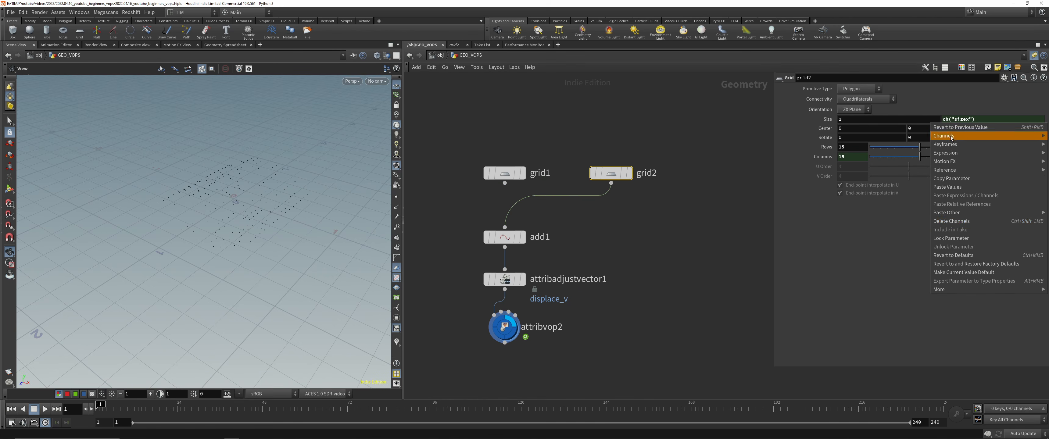
click(949, 223)
mouse_move(858, 120)
middle_down()
mouse_move(892, 122)
mouse_move(862, 122)
middle_up()
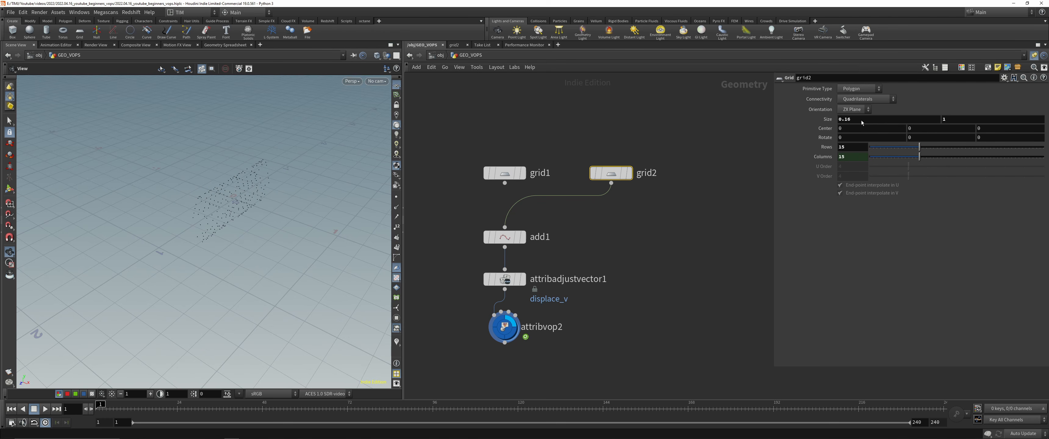
middle_drag(963, 120, 1017, 122)
middle_drag(849, 148, 1042, 138)
drag(204, 210, 236, 180)
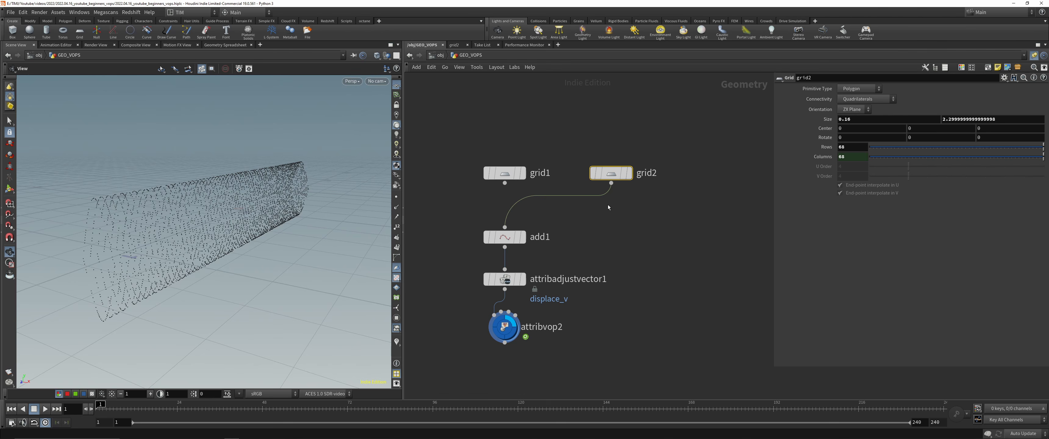
Step: Delete the duplicate grid and wire grid1 back into add1
key(Delete)
click(491, 177)
click(523, 173)
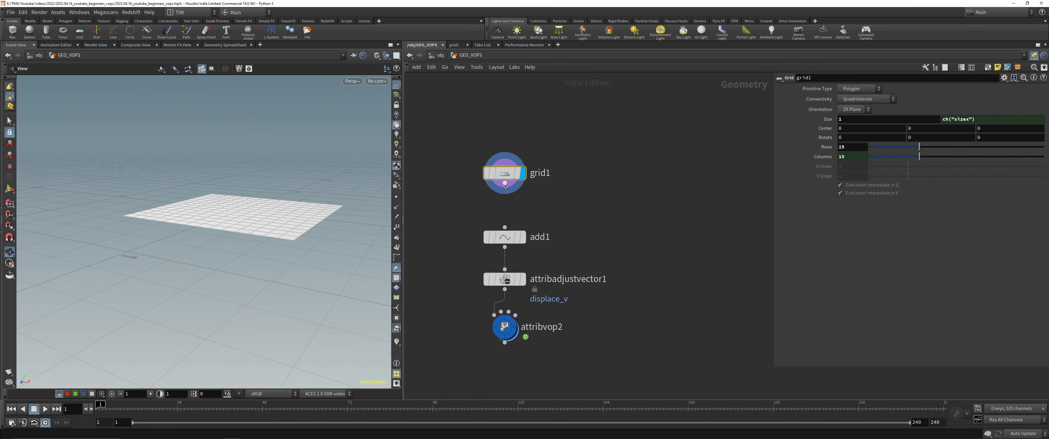
drag(504, 183, 505, 227)
Step: Set attribvop2's scale_d to 0 and check the point layout in the top and perspective views
drag(439, 316, 509, 343)
drag(277, 192, 240, 236)
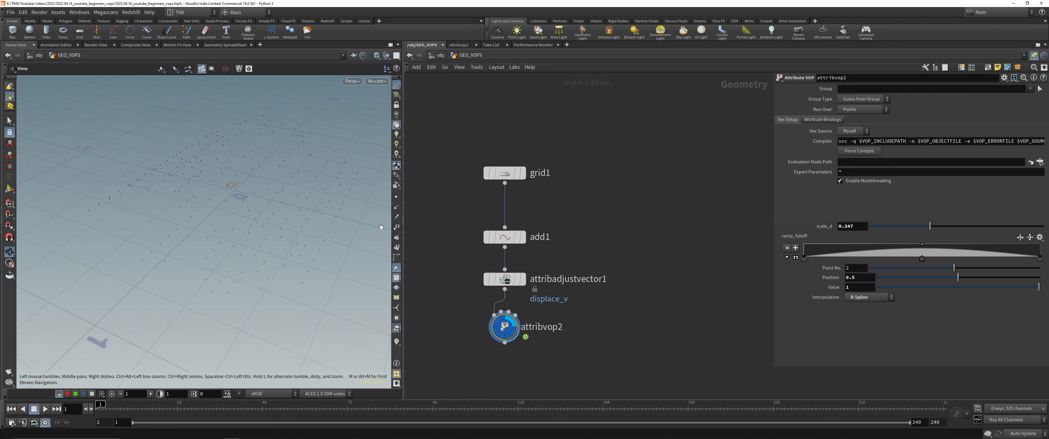
drag(875, 229, 858, 228)
drag(235, 185, 229, 215)
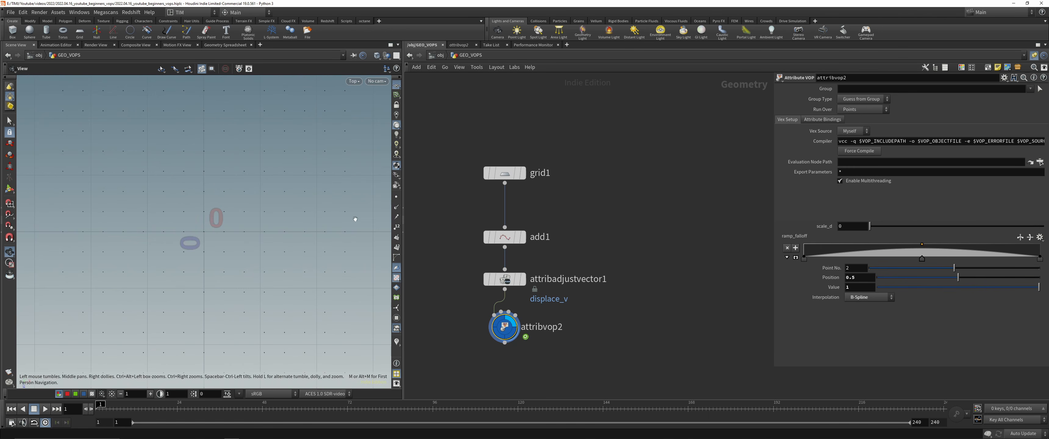
key(1)
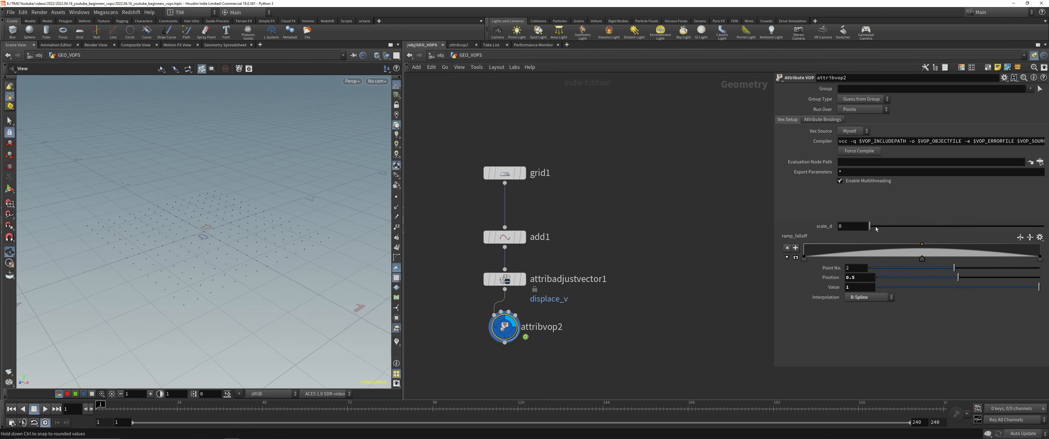
Step: Set attribvop2's scale_d to 0.521 and check the displaced points in the top and perspective views
drag(877, 230, 960, 228)
key(space+2)
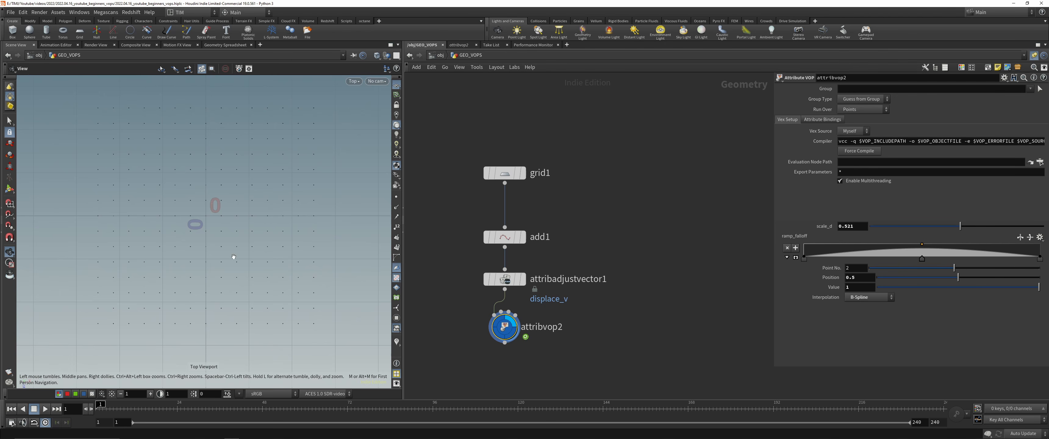
drag(233, 257, 235, 208)
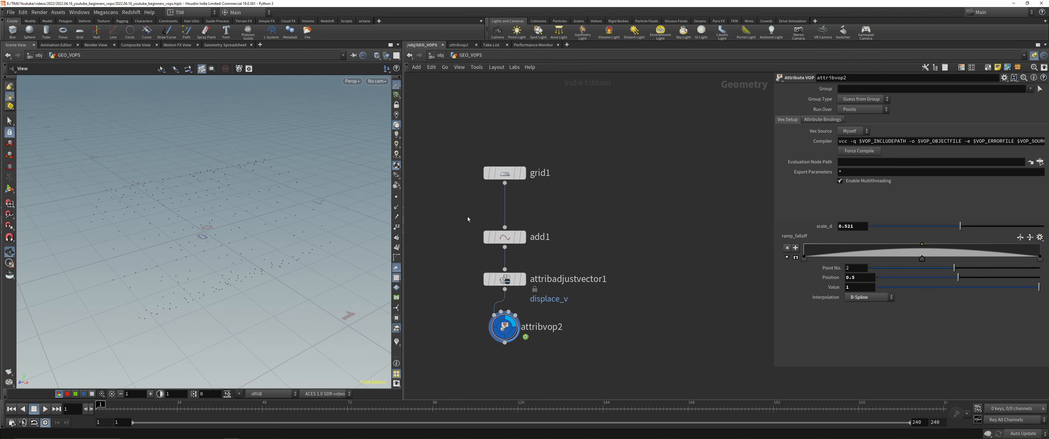
Step: Add a Remesh node fed by grid1 and display its result
key(Tab)
text(line)
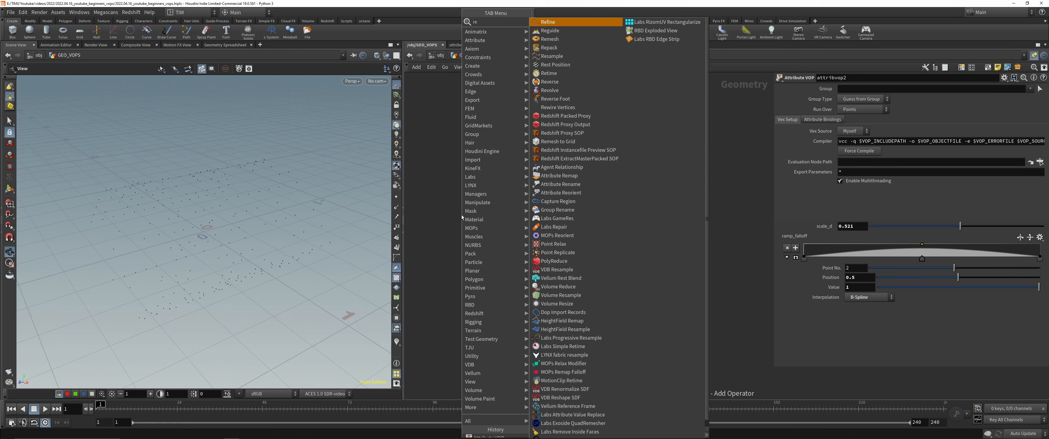
key(Return)
click(568, 209)
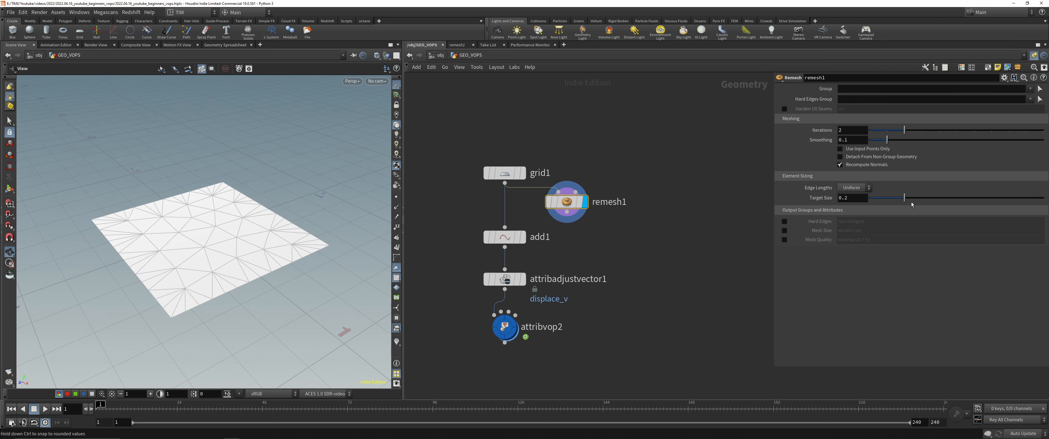
Step: Set remesh1's target size to 0.025
drag(905, 199, 880, 204)
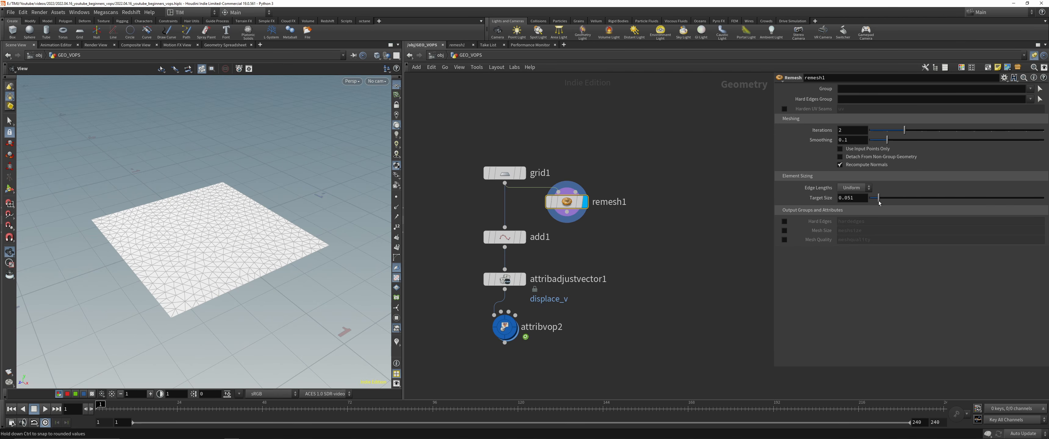
click(857, 198)
text(0.0)
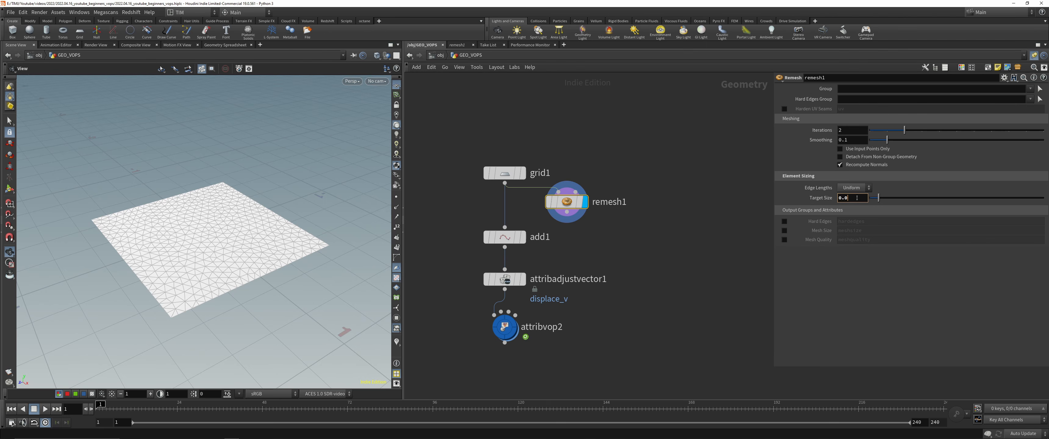
text(25)
key(Return)
Step: Set remesh1's iterations to 10 and its smoothing to 0.25
click(846, 130)
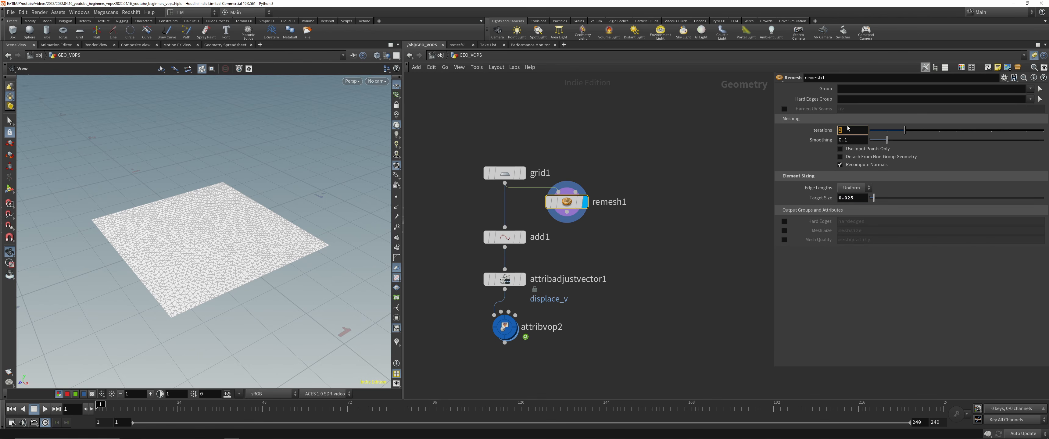
text(10)
key(Return)
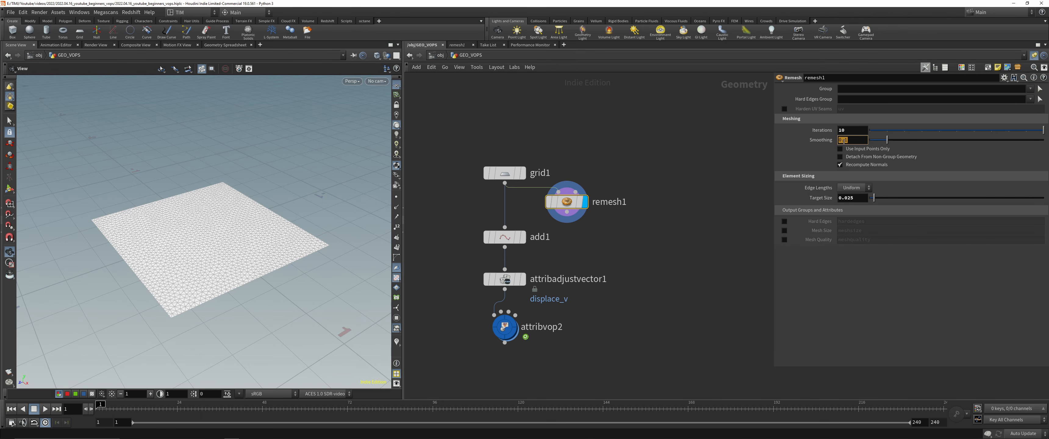
click(843, 140)
text(0.25)
key(Return)
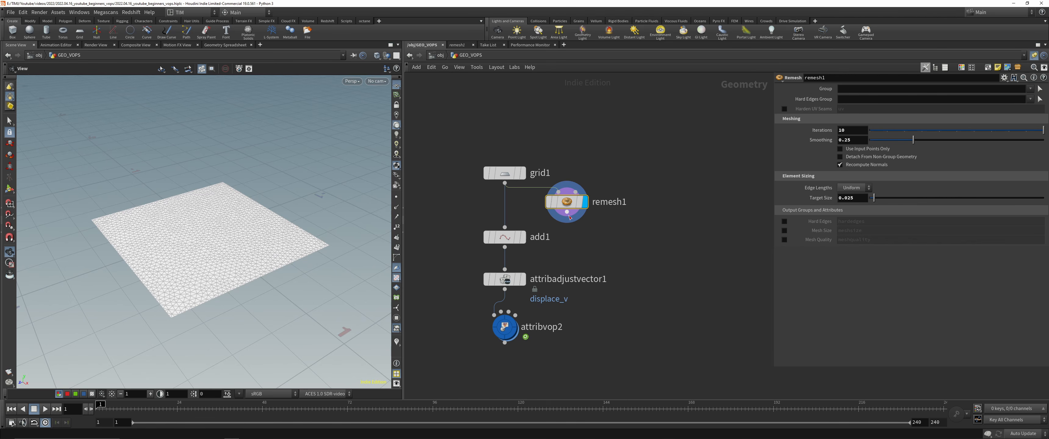
Step: Feed remesh1 into add1 and inspect attribvop2's displaced points from several angles
click(505, 326)
drag(223, 207, 87, 195)
drag(184, 221, 281, 234)
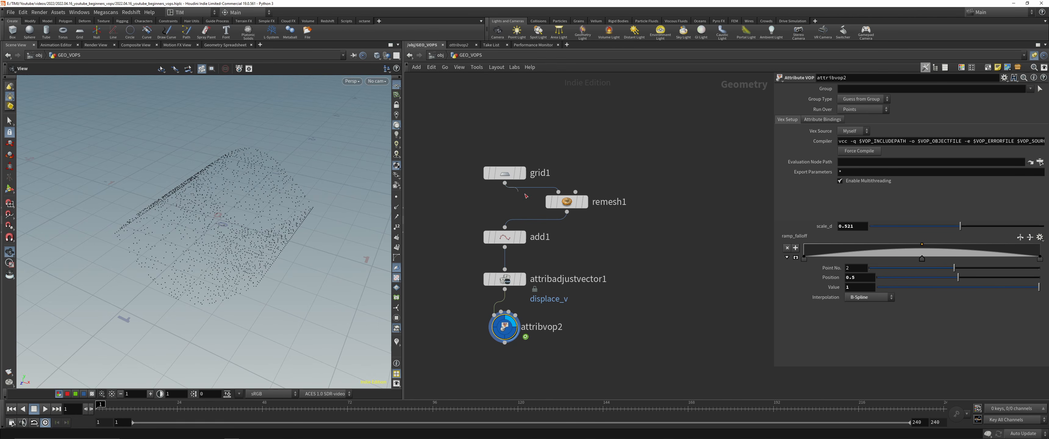
Step: Reconnect grid1 directly to add1, move remesh1 further aside and compare the grid and remesh displays
drag(504, 183, 504, 225)
drag(568, 203, 604, 201)
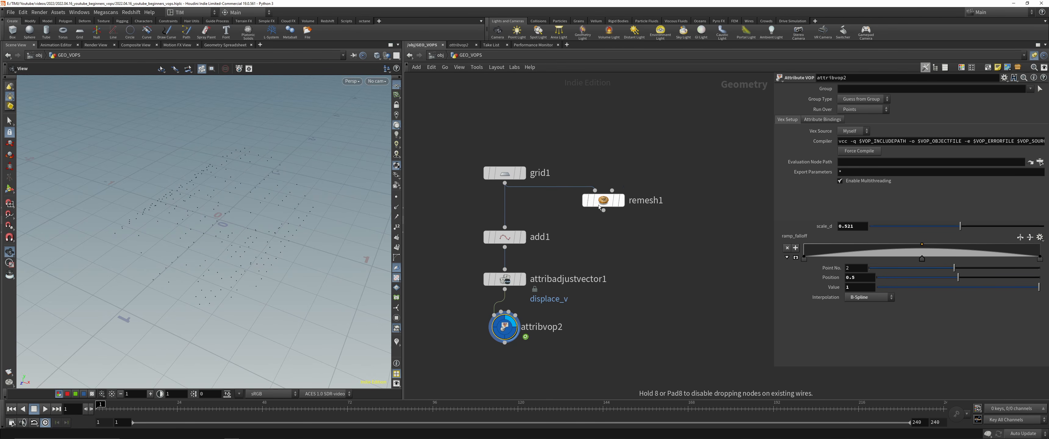
click(523, 173)
click(622, 200)
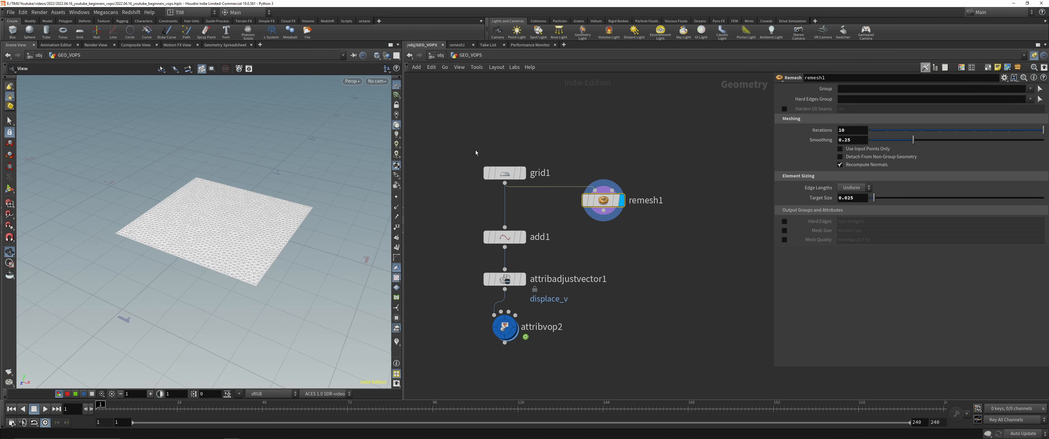
Step: Raise grid1's rows to 50, display attribvop2's displaced points and save the scene
click(523, 173)
click(514, 327)
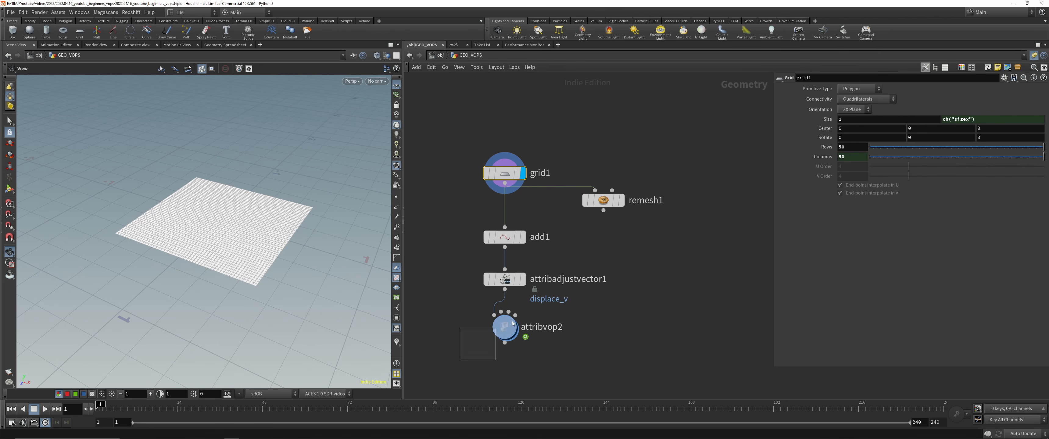
drag(241, 232, 262, 200)
key(ctrl+s)
Step: Inside attribvop2, move the geometry output and Displace Along Normal nodes further right to make room
scroll(565, 247, down, 2)
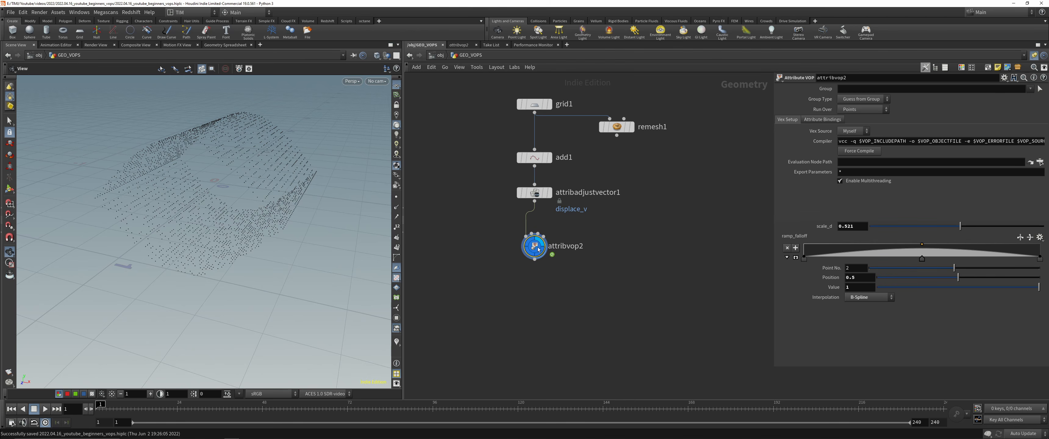
double_click(538, 238)
drag(620, 195, 698, 195)
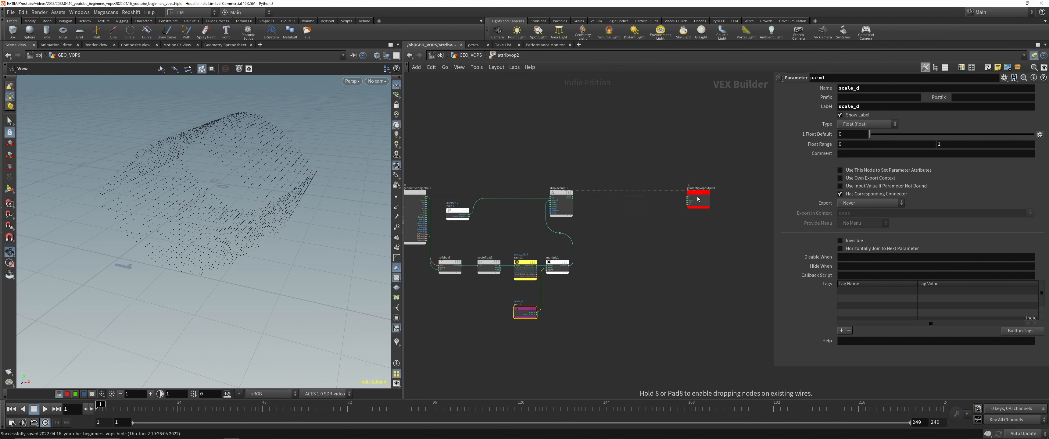
drag(566, 195, 600, 195)
scroll(644, 259, up, 2)
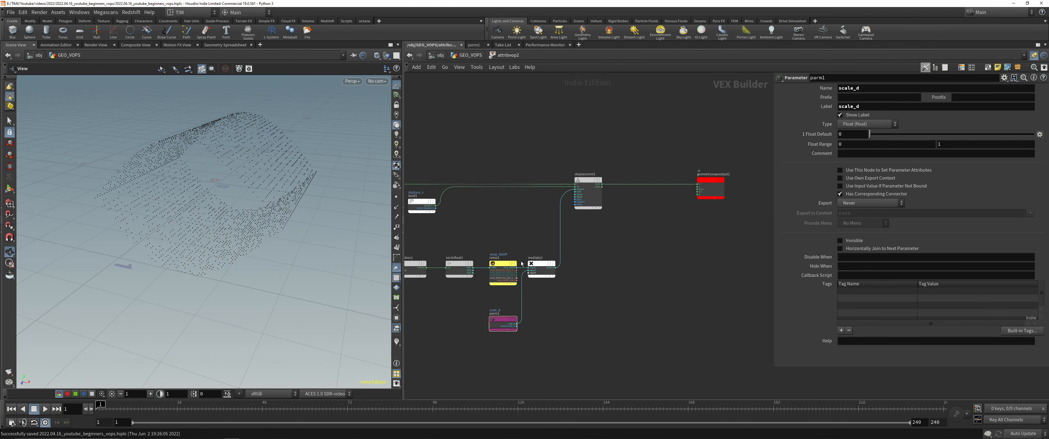
Step: Preview the falloff as point color by wiring the ramp_falloff output into the geometry output's Cd, and cut that wire
click(517, 268)
click(697, 192)
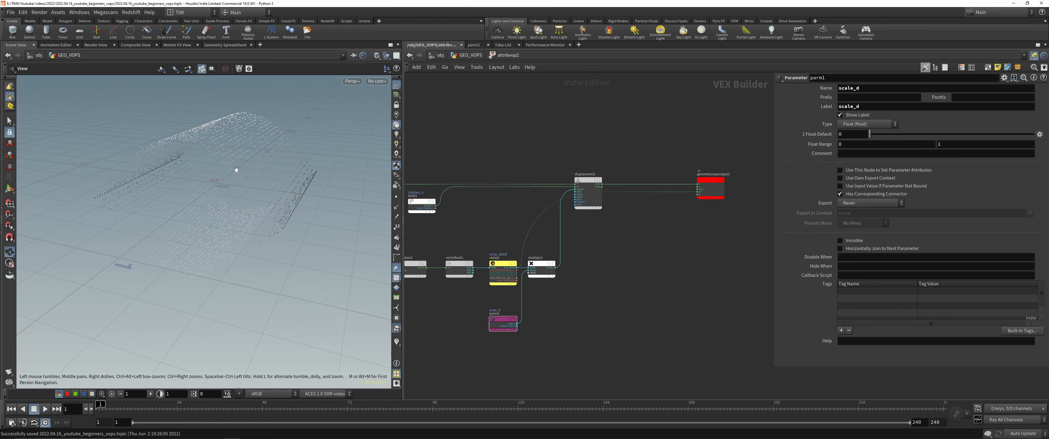
drag(236, 169, 243, 196)
scroll(525, 222, up, 2)
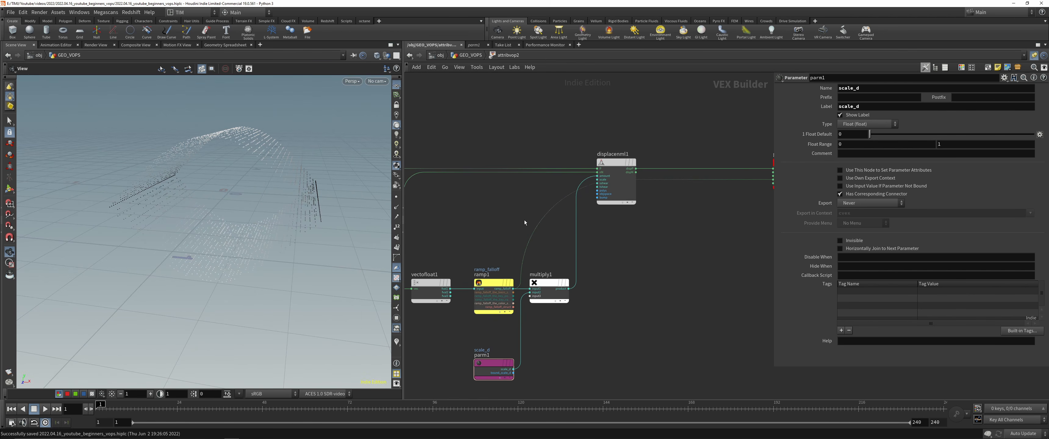
scroll(586, 227, down, 1)
middle_drag(624, 230, 578, 236)
scroll(579, 237, down, 1)
scroll(577, 239, up, 1)
scroll(577, 239, up, 1)
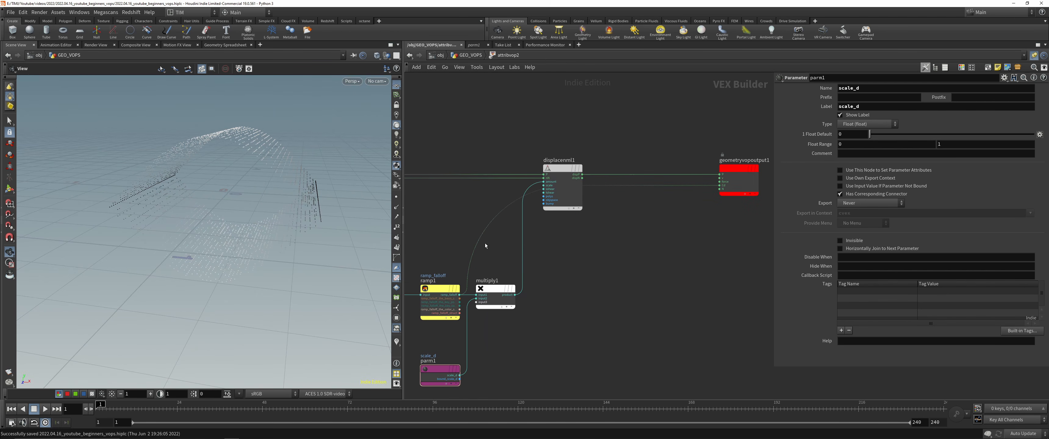
key(y)
drag(469, 239, 486, 267)
Step: Connect the ramp_falloff output to a new Bind Export node and name the exported attribute mask
click(460, 295)
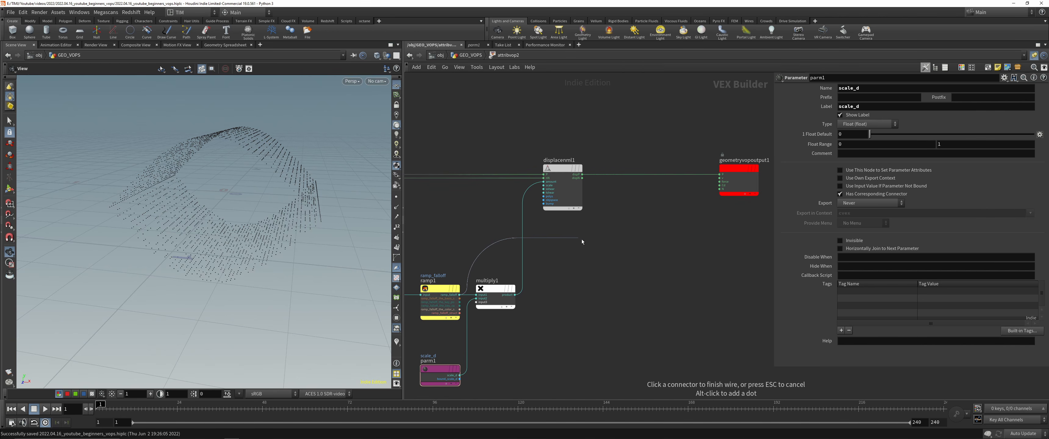
key(Tab)
text(bex)
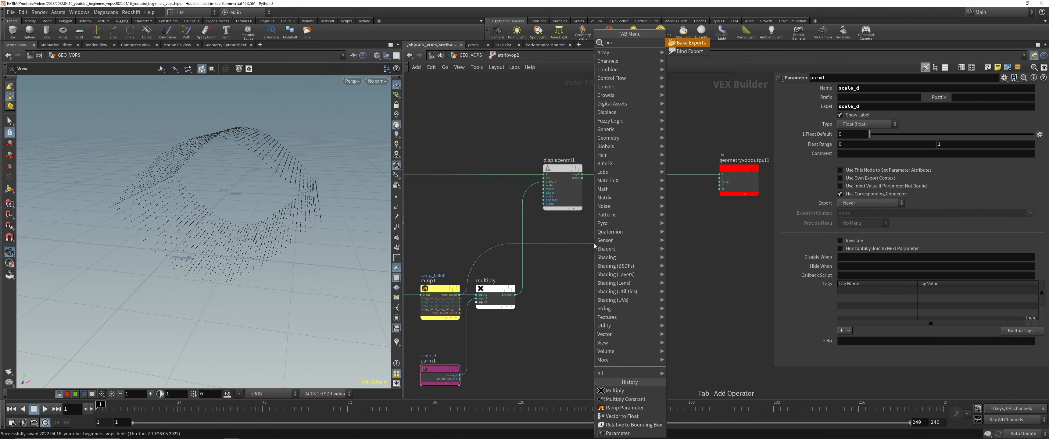
key(Down)
key(Return)
click(594, 243)
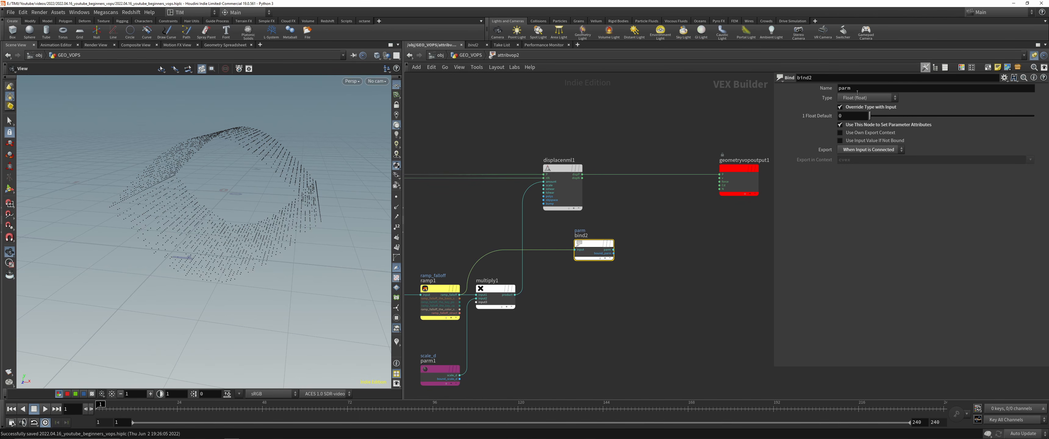
click(857, 91)
key(Return)
Step: Check attribvop2's point attributes at geometry level and visualize only mask on the points by disabling the displace_v visualizer
key(u)
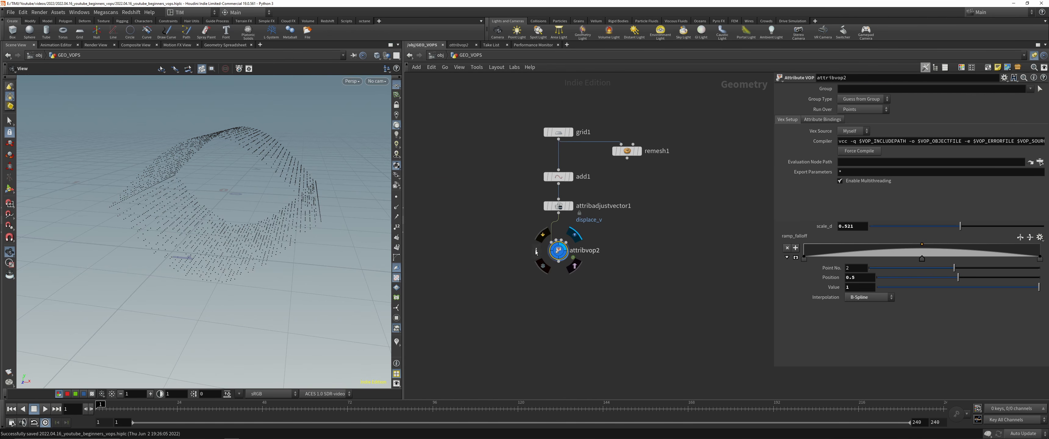
click(536, 252)
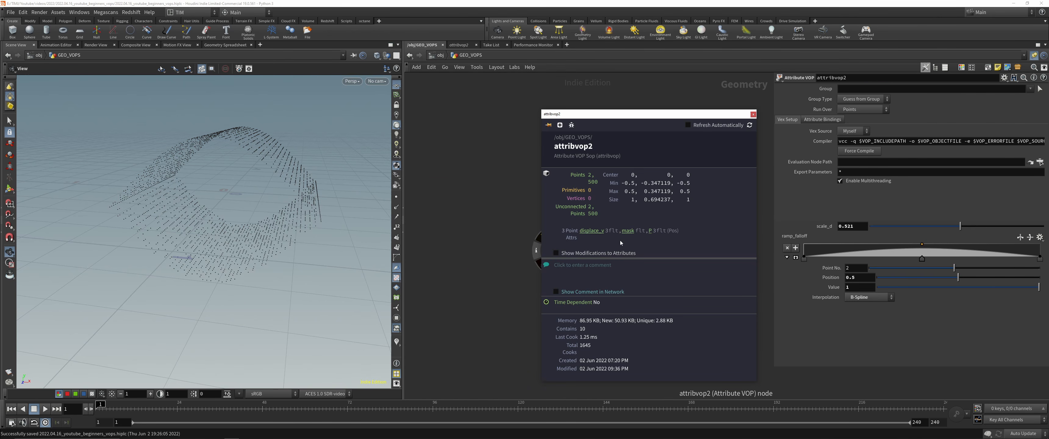
click(397, 343)
drag(387, 226, 378, 240)
right_click(397, 342)
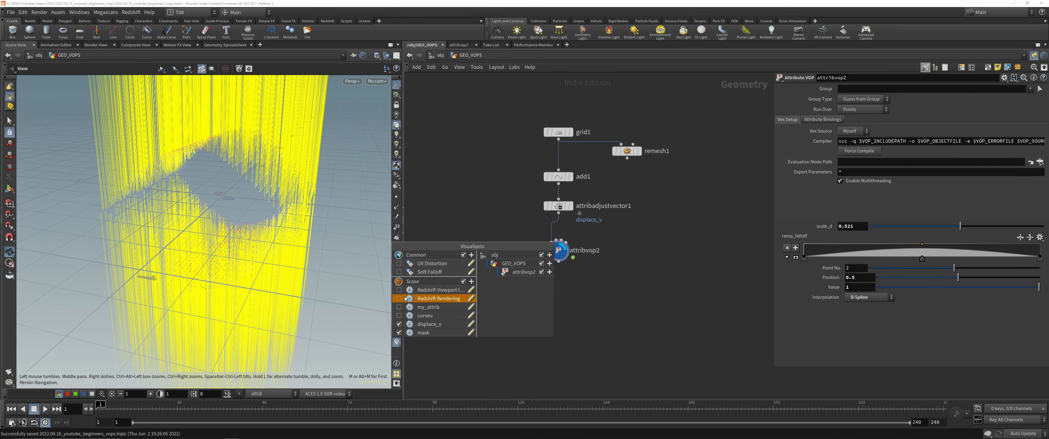
click(432, 325)
drag(224, 135, 238, 159)
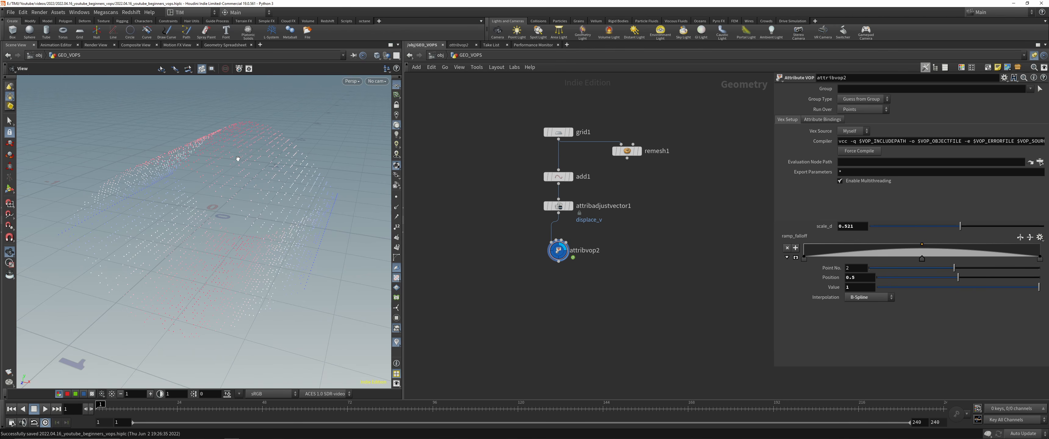
Step: Turn off the attribute visualizers in the viewport and save the scene
click(397, 342)
key(ctrl+s)
middle_drag(598, 239, 576, 243)
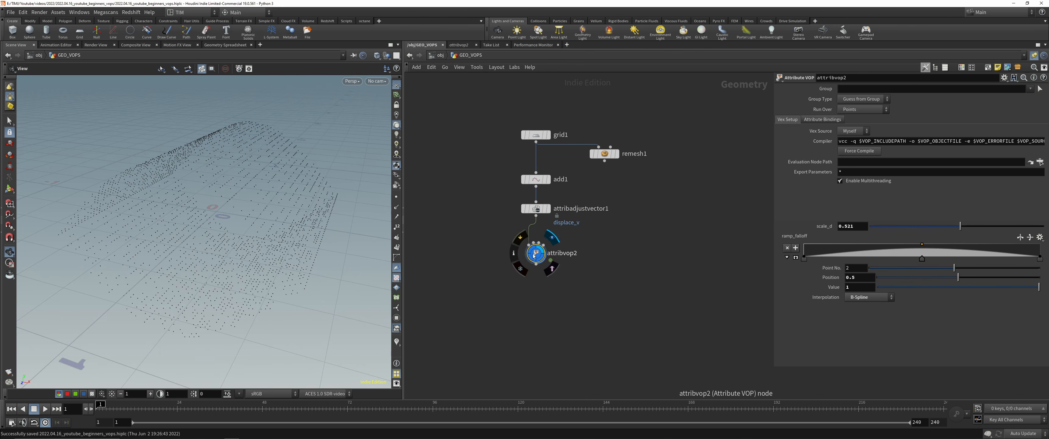
Step: Inside attribvop2, move the mask Bind Export node below the multiply and ramp nodes
double_click(536, 253)
scroll(623, 250, down, 3)
drag(604, 246, 541, 246)
drag(211, 188, 269, 191)
scroll(525, 237, up, 2)
drag(574, 257, 655, 335)
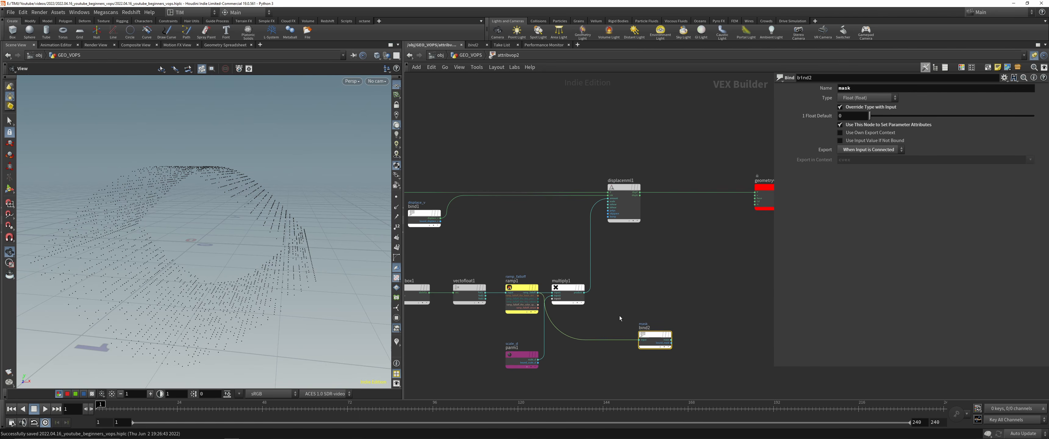
Step: Add a Random node driven by the point number output of the geometry globals and place it above relbbox1
key(h)
drag(492, 132, 456, 131)
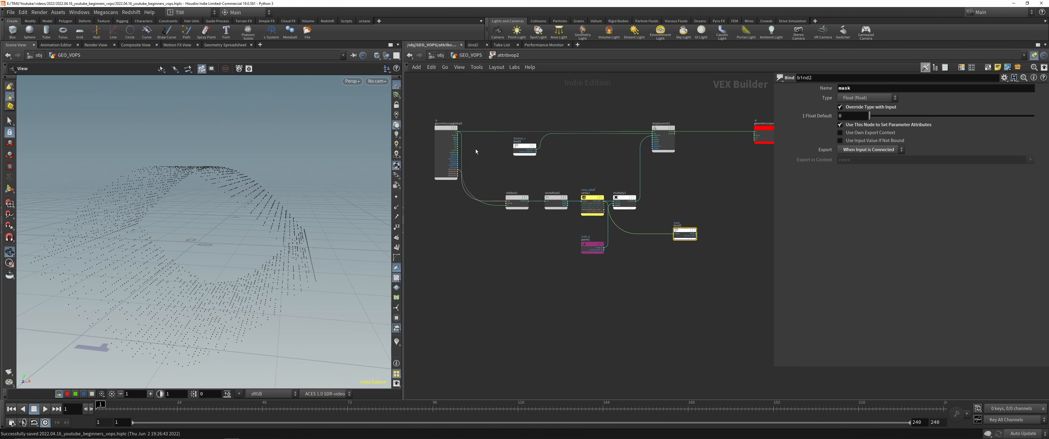
scroll(482, 198, up, 4)
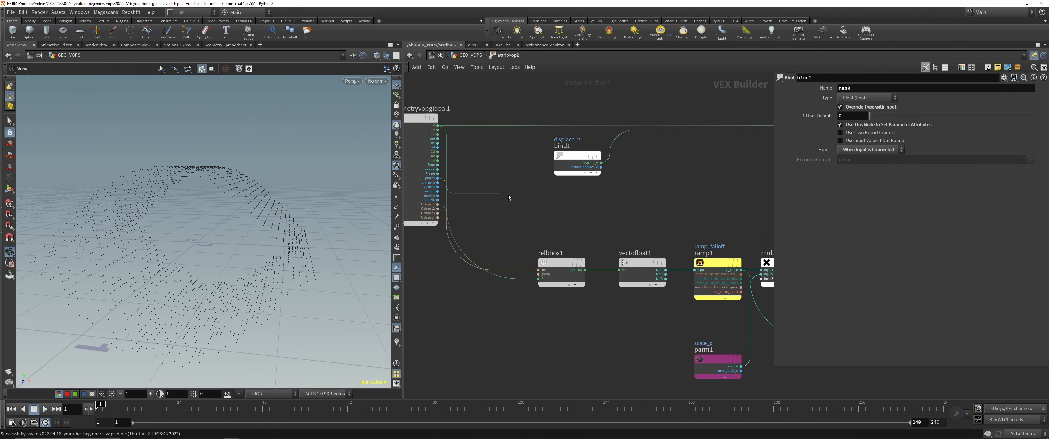
scroll(548, 230, up, 2)
key(Tab)
text(ra)
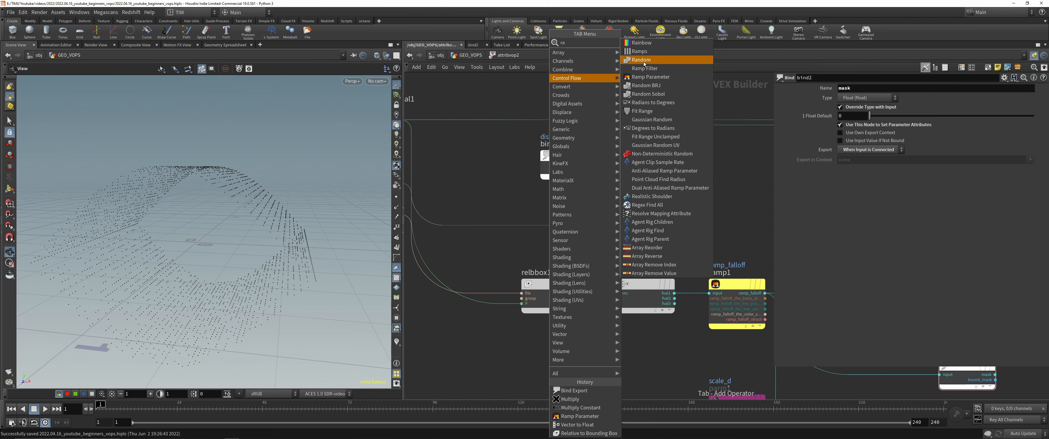
click(643, 60)
drag(559, 230, 560, 227)
Step: Preview the random values as point color by wiring random1's output into the geometry output's Cd
click(578, 232)
scroll(587, 231, down, 3)
middle_drag(692, 226, 505, 232)
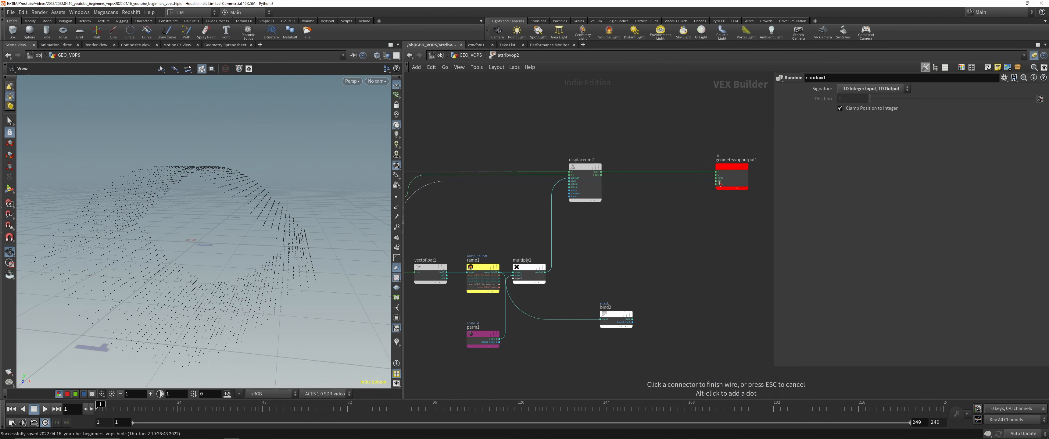
click(716, 181)
alt+drag(179, 192, 204, 218)
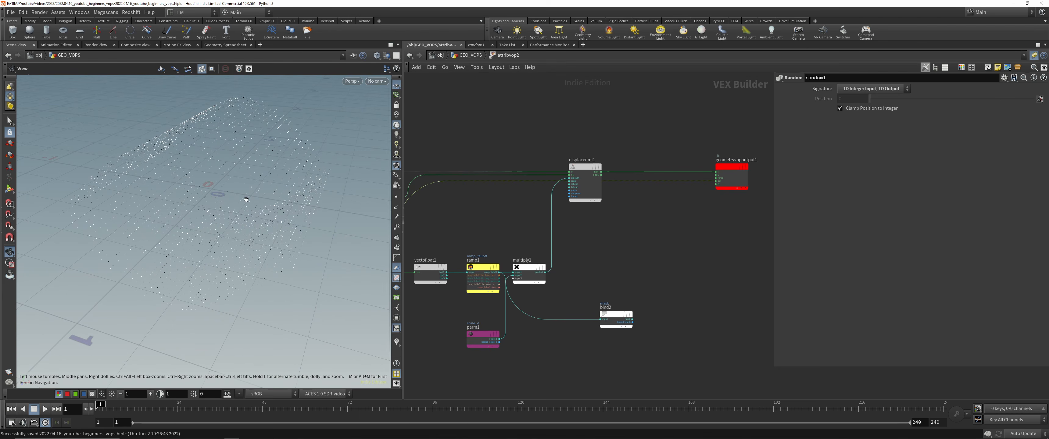
Step: Read the Random VOP node's help page for the range of its output values, and close the help window
middle_drag(508, 207, 671, 212)
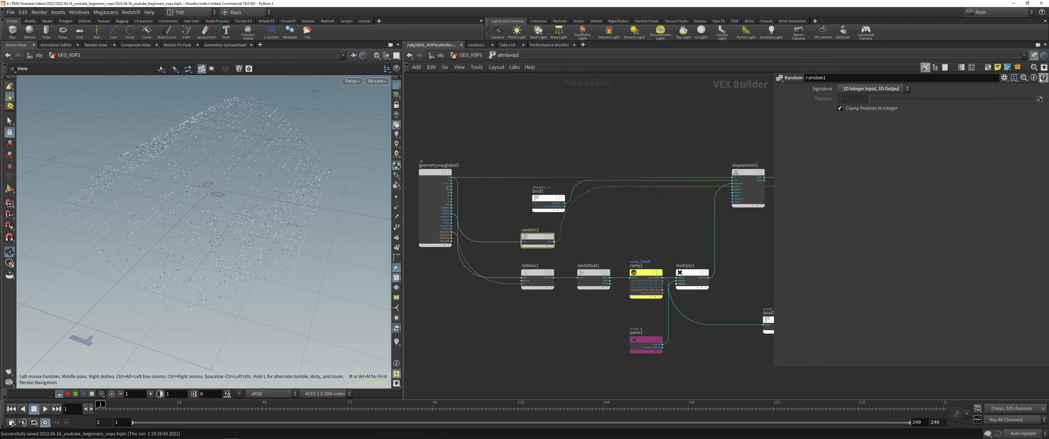
key(F1)
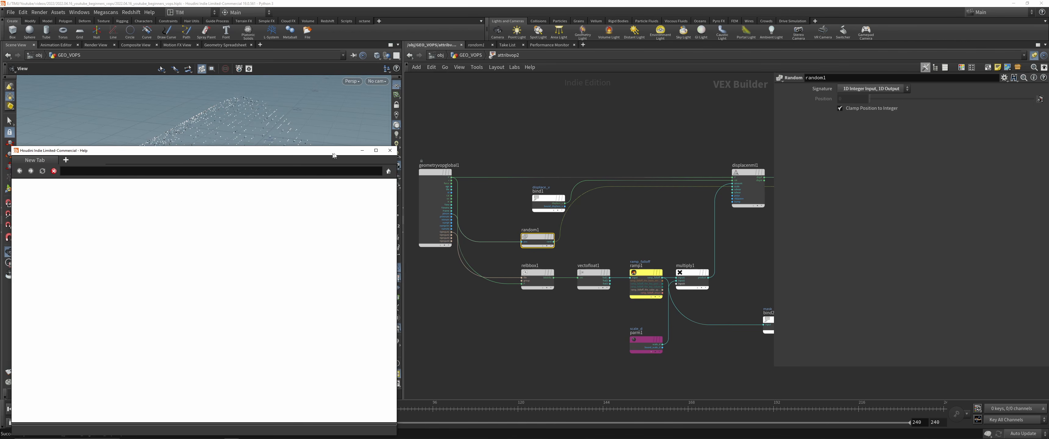
drag(319, 155, 638, 109)
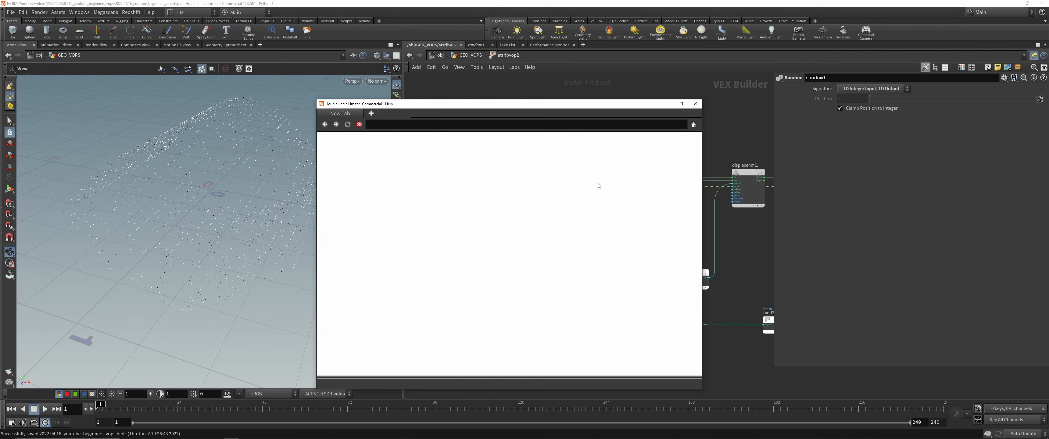
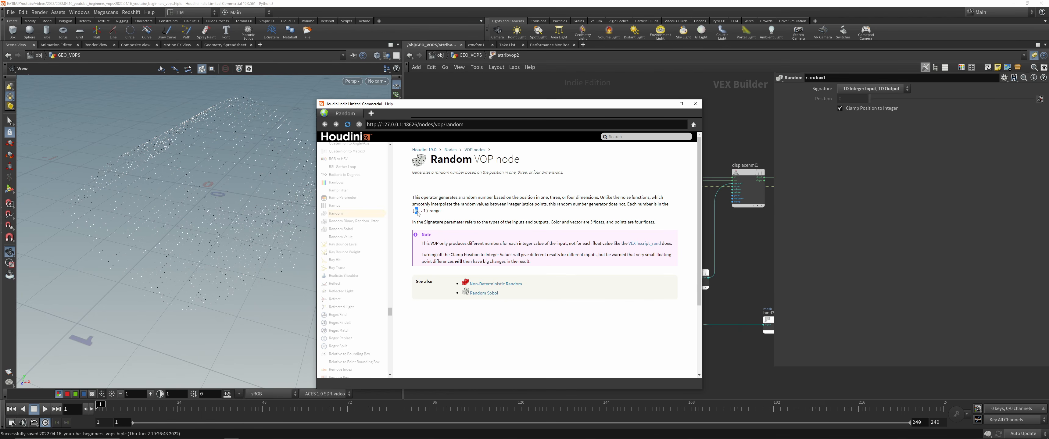
click(699, 104)
Step: Add a Fit Range node fed by random1's output and disconnect random1 from the geometry output's Cd
scroll(567, 224, up, 2)
key(Tab)
text(fi)
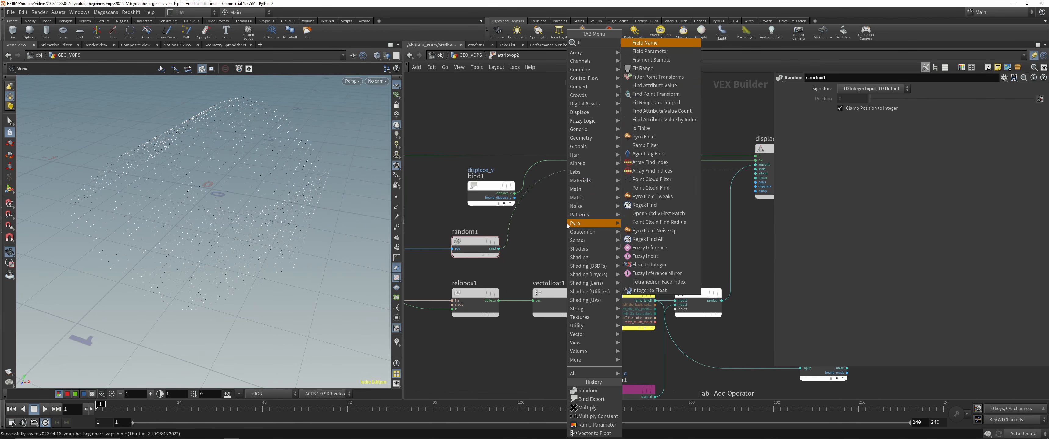
text(t)
click(642, 44)
click(564, 239)
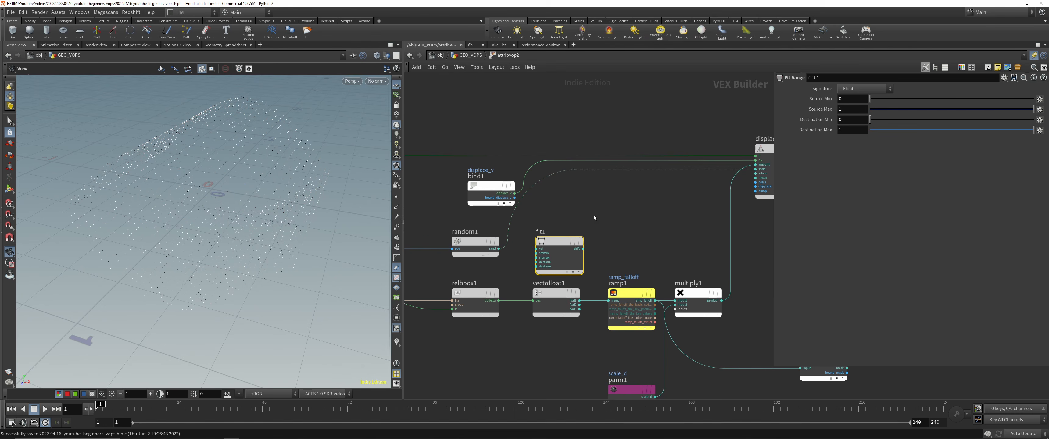
click(532, 249)
mouse_move(567, 243)
mouse_down()
mouse_move(550, 244)
mouse_move(563, 244)
mouse_up()
middle_drag(637, 222, 588, 212)
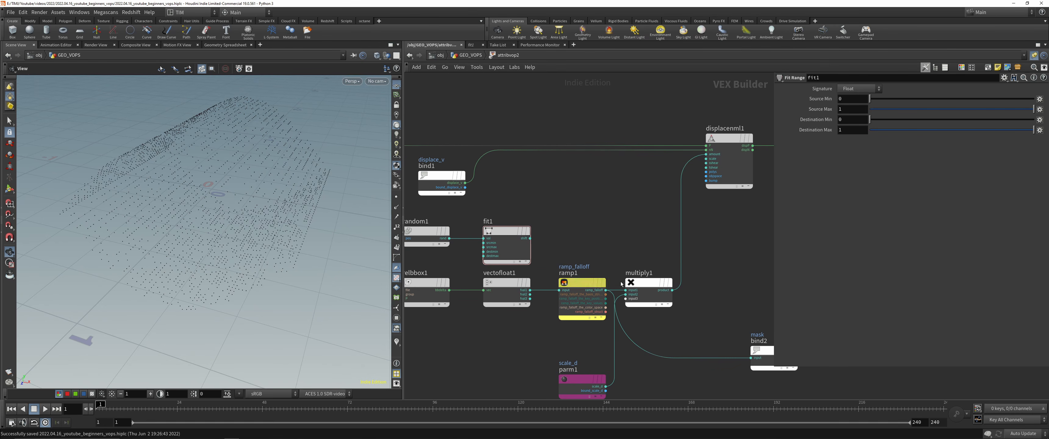
Step: Move multiply1 aside, wire fit1's output into its third input and position fit1 above ramp1
drag(640, 292, 691, 292)
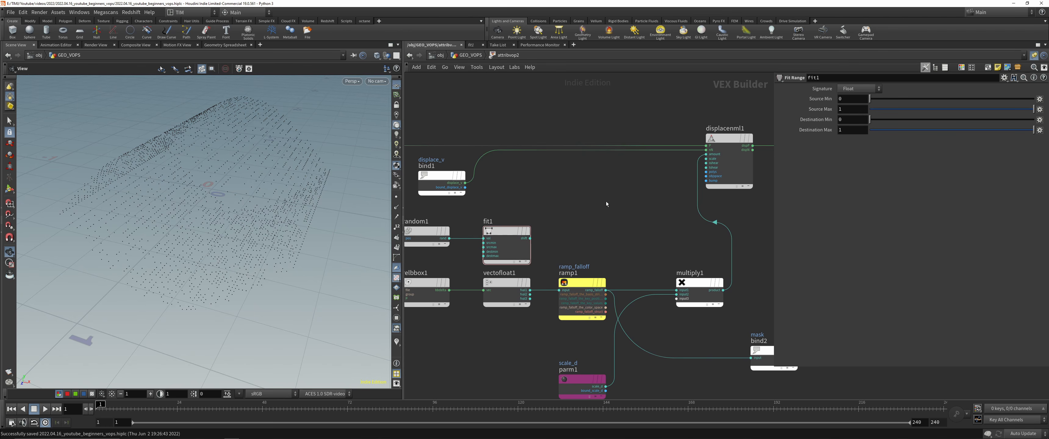
scroll(544, 225, down, 2)
click(532, 237)
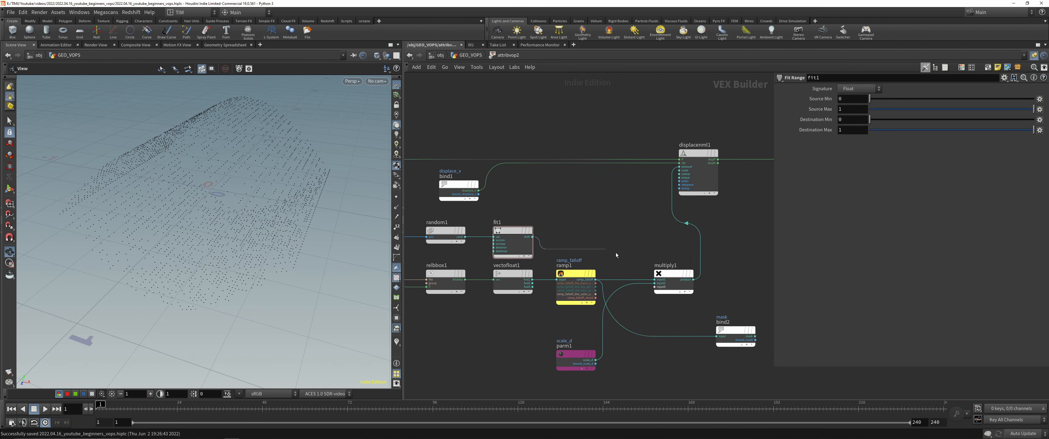
click(664, 288)
drag(520, 236, 616, 236)
Step: Set fit1's Destination Min to 0.85 so the random multiplier varies only slightly
alt+drag(203, 192, 236, 196)
drag(874, 122, 998, 121)
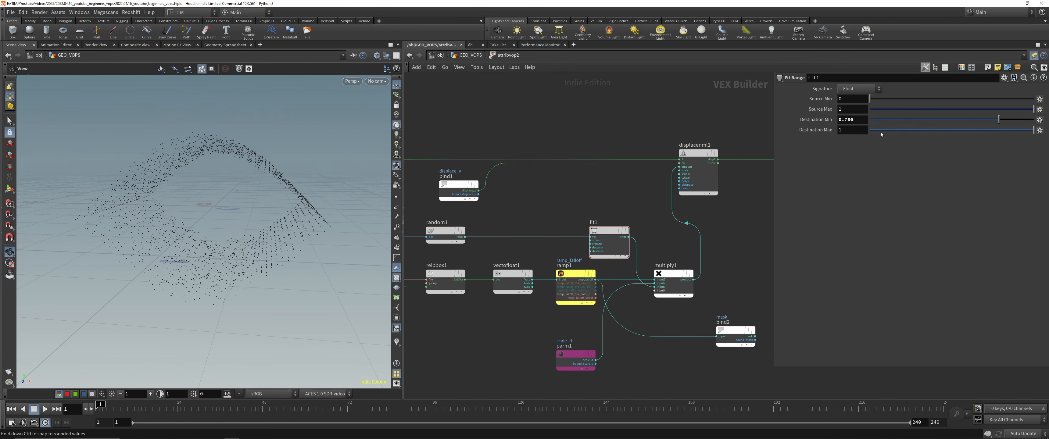
click(858, 121)
text(0.8)
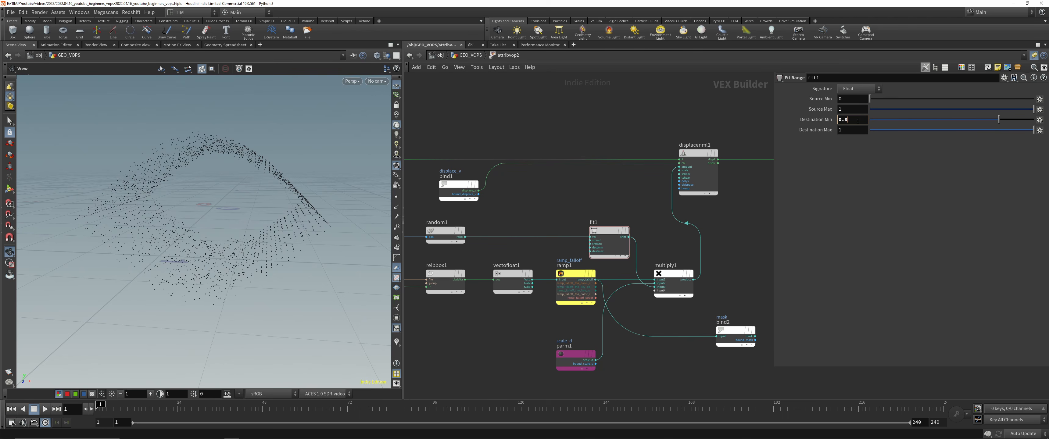
text(5)
key(Return)
alt+drag(227, 252, 262, 240)
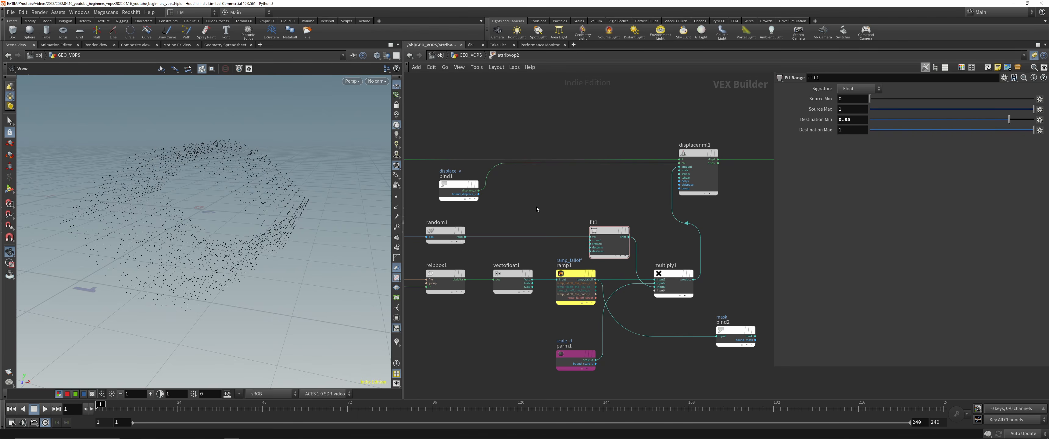
Step: Return to geometry level, save the scene and duplicate attribvop2 as a second branch from attribadjustvector1
key(u)
key(ctrl+s)
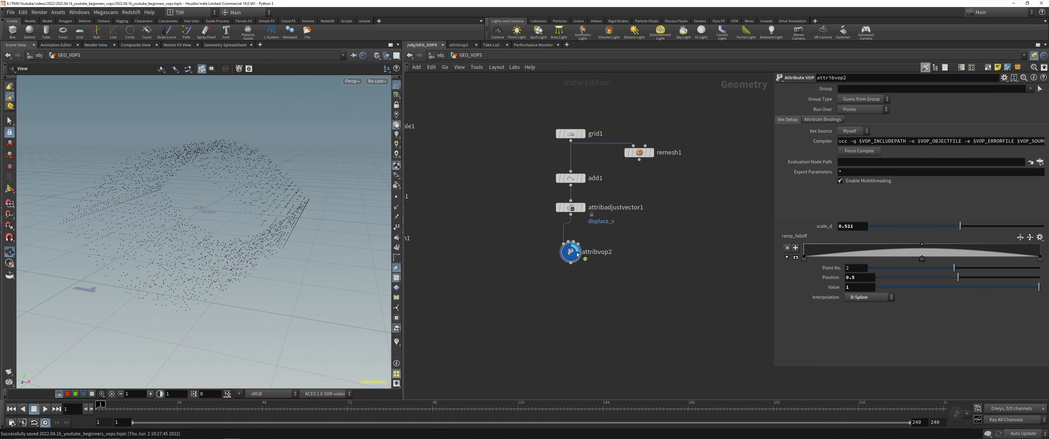
alt+drag(575, 254, 526, 253)
scroll(526, 254, up, 1)
middle_drag(527, 254, 585, 239)
drag(584, 240, 571, 287)
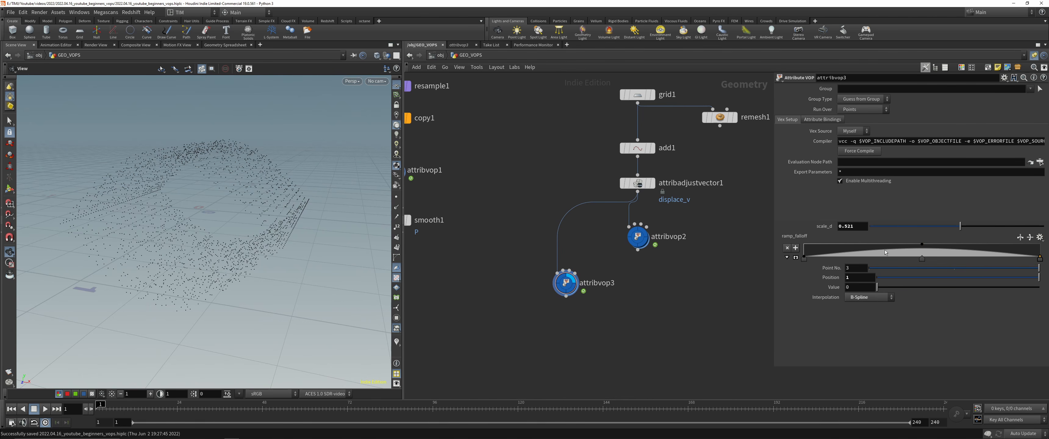
Step: Try several presets on the ramp_falloff of the duplicated VOP, including Smooth and Steps, and select its first ramp point
click(1039, 237)
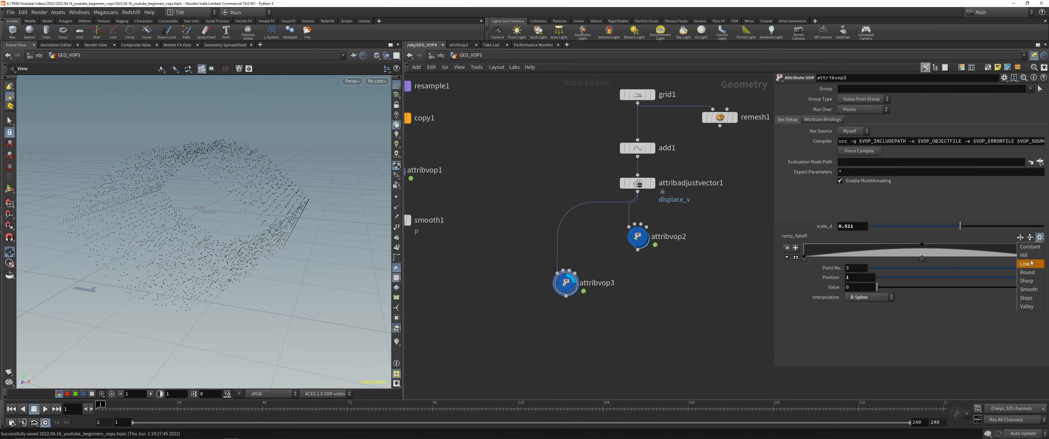
click(1032, 264)
click(1040, 238)
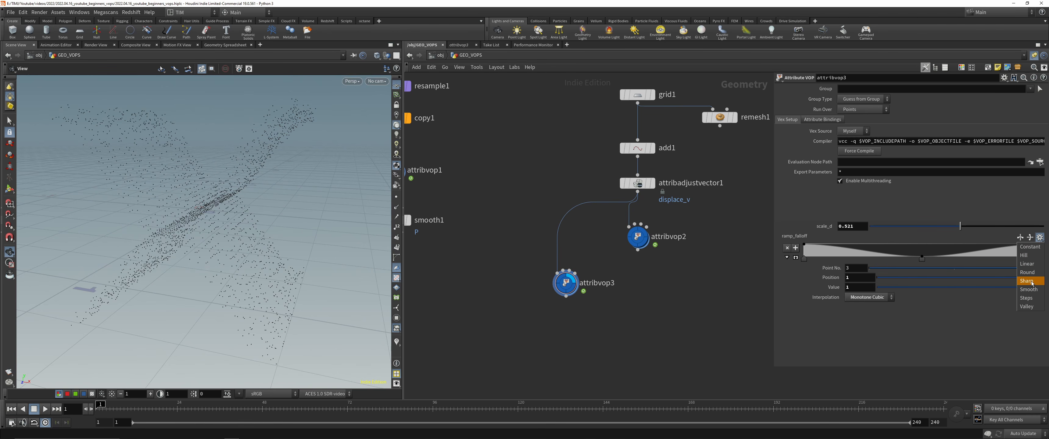
click(1032, 290)
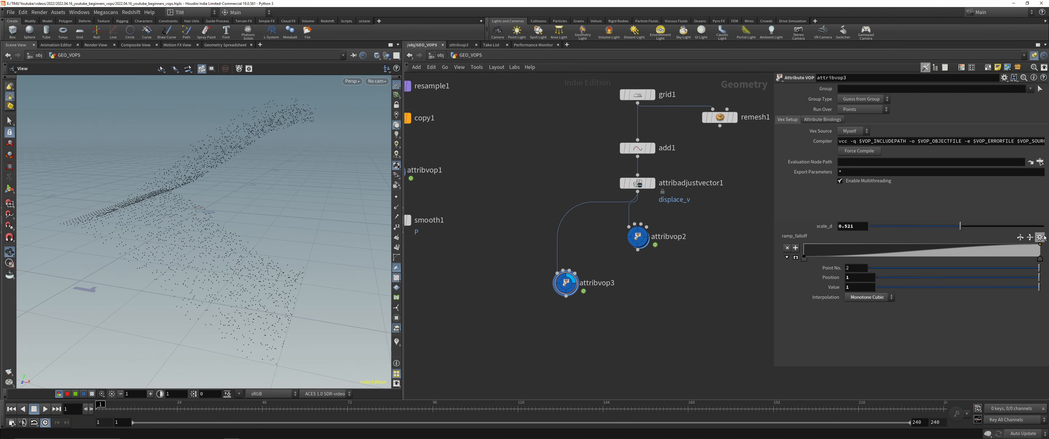
click(1040, 238)
click(1026, 298)
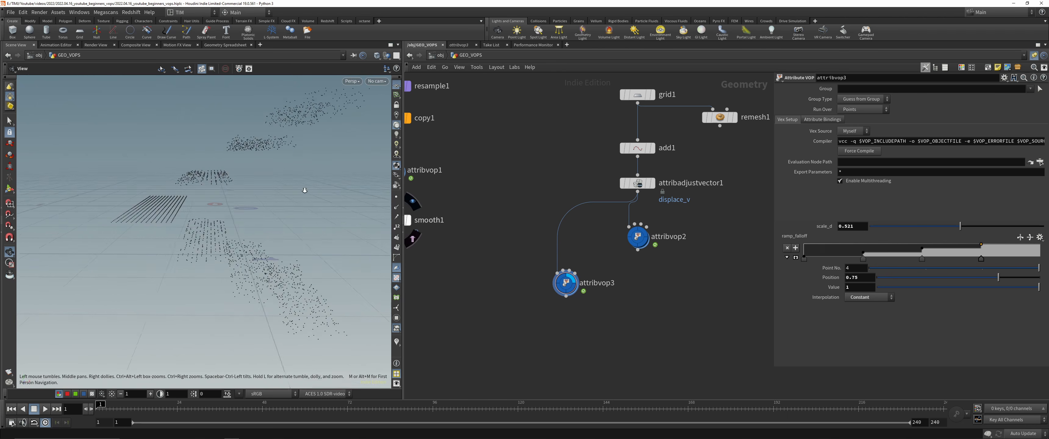
click(805, 259)
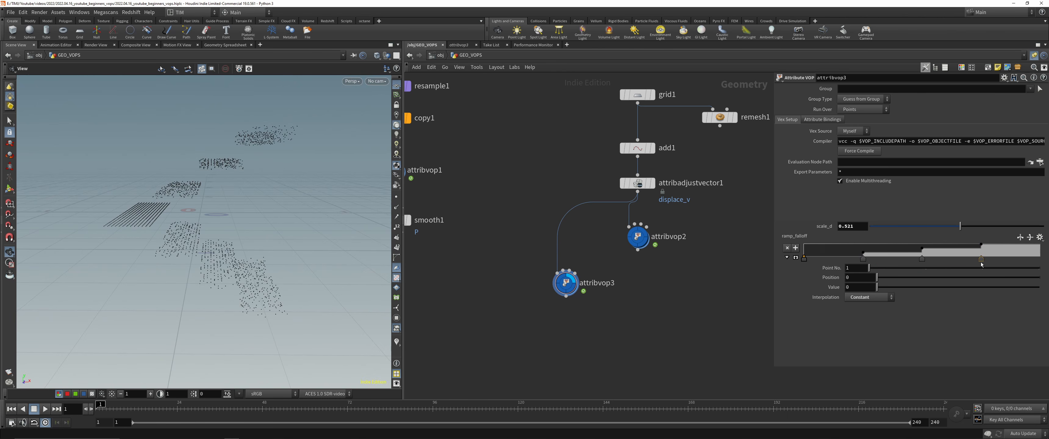
mouse_move(804, 259)
mouse_down()
mouse_move(840, 260)
mouse_move(804, 261)
mouse_up()
Step: Apply the Valley preset to attribvop3's ramp_falloff and save the scene
click(1040, 238)
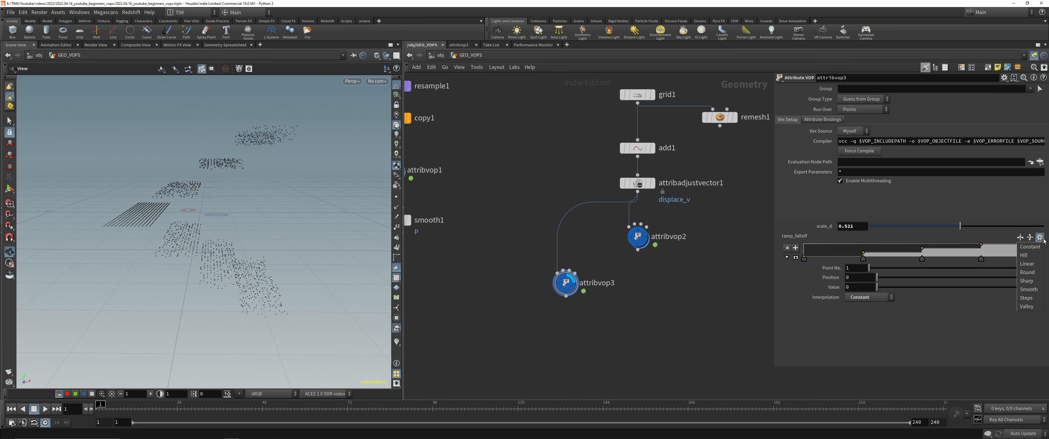
click(1027, 306)
drag(102, 174, 212, 184)
scroll(618, 264, down, 3)
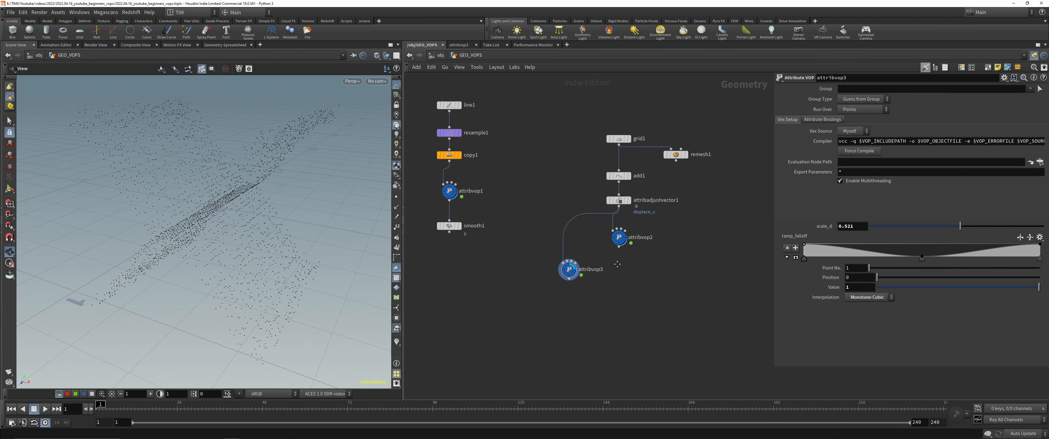
scroll(607, 263, up, 5)
key(ctrl+s)
Step: Start a connection from attribvop3's output for a downstream node
scroll(547, 264, down, 3)
click(523, 249)
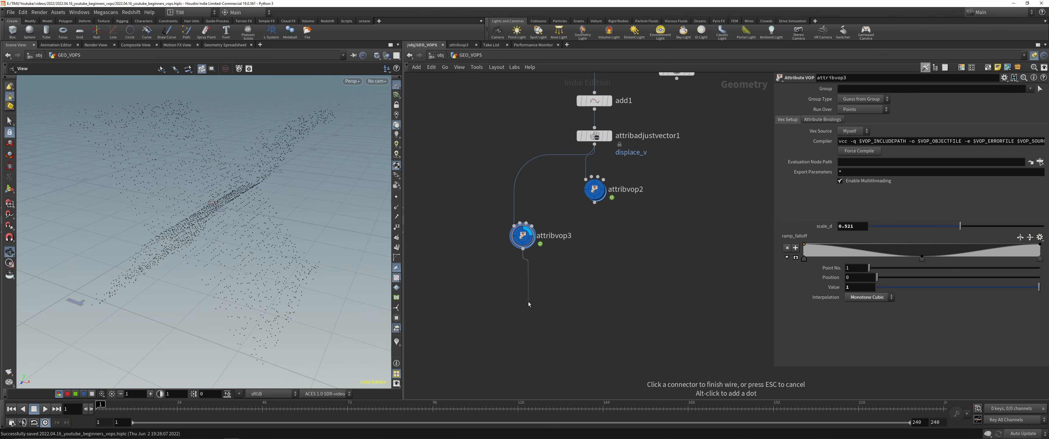
Step: Add a Connect Adjacent Pieces node after attribvop3 and set its Connection Type to Adjacent Points
key(Tab)
text(conn)
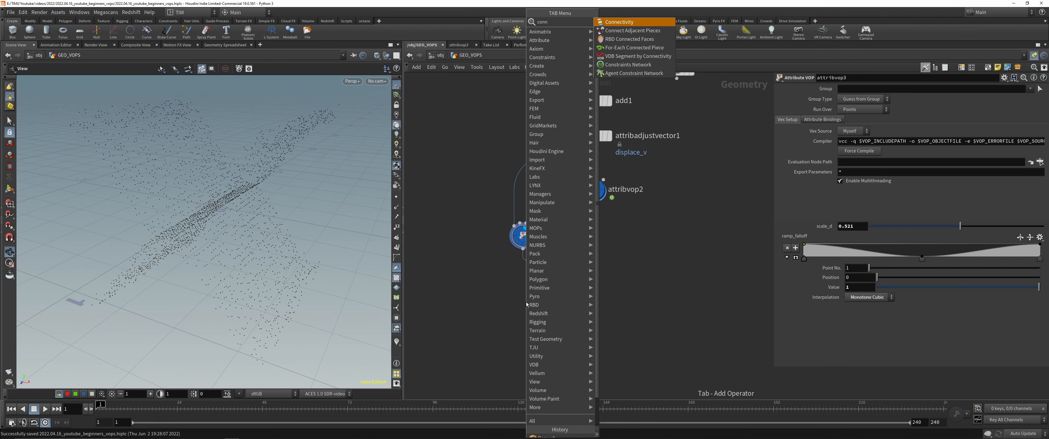
key(Down)
key(Return)
click(526, 302)
click(880, 89)
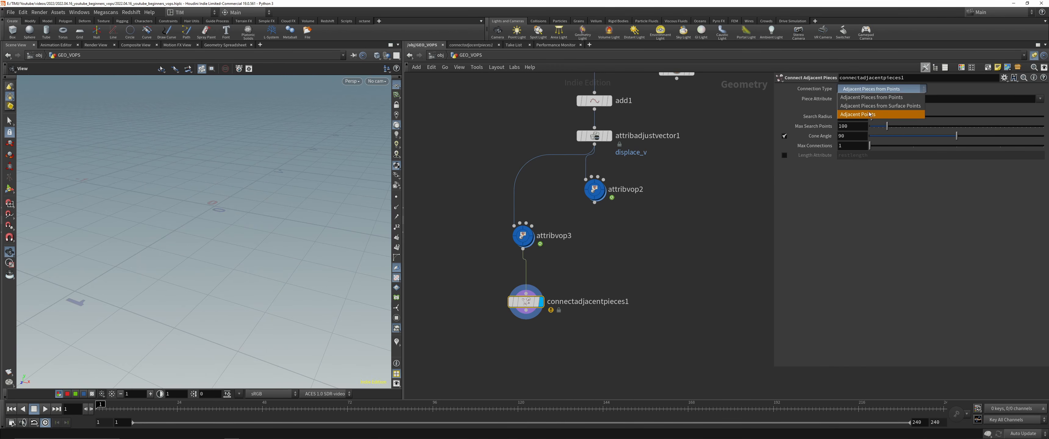
click(869, 115)
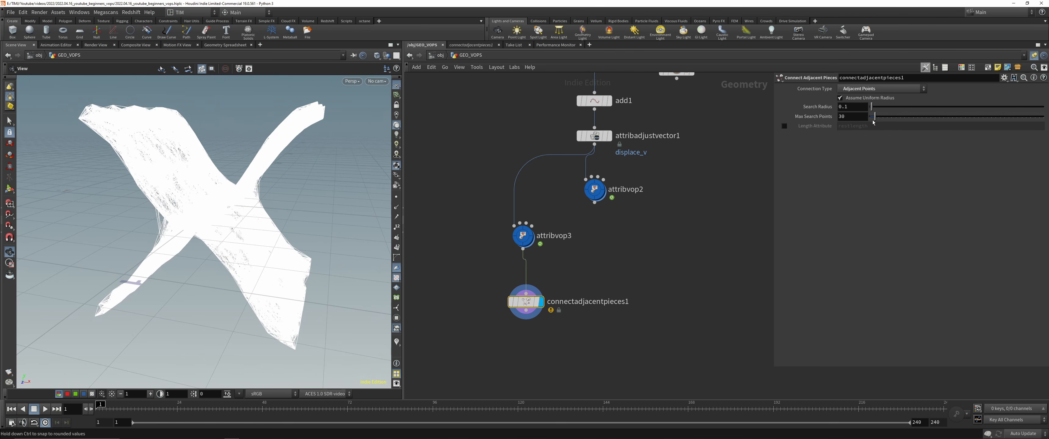
Step: Align the Connect Adjacent Pieces node beneath attribvop3 and set its Max Search Points to 9
drag(873, 122, 875, 123)
drag(301, 206, 299, 245)
drag(527, 303, 523, 320)
click(529, 231)
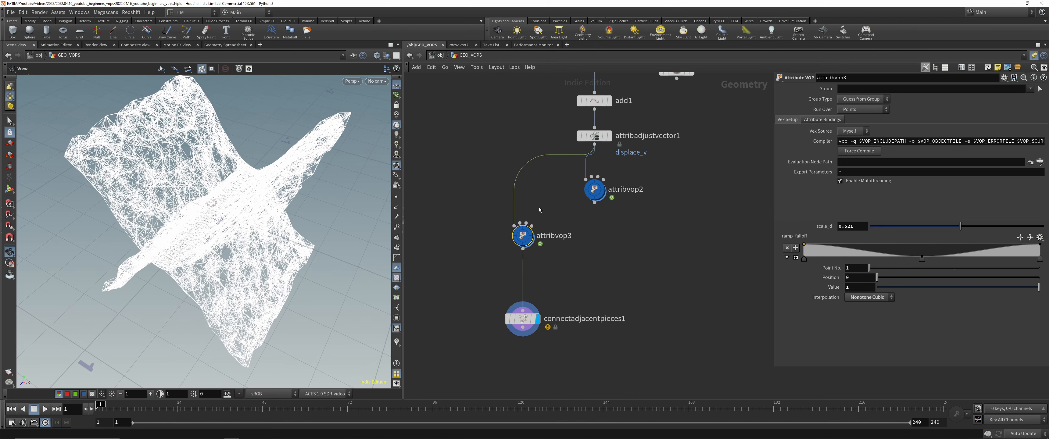
click(538, 319)
drag(204, 230, 261, 228)
scroll(268, 223, up, 3)
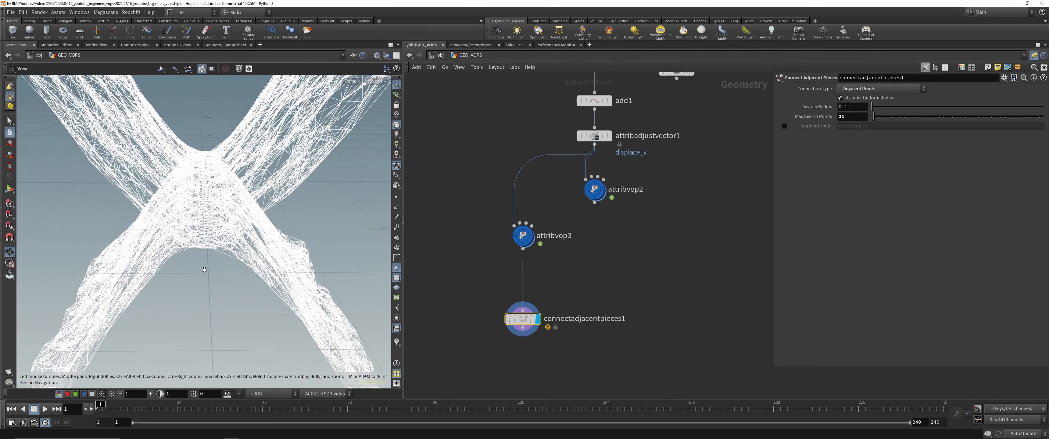
scroll(261, 228, down, 3)
middle_drag(860, 118, 810, 128)
scroll(238, 172, up, 5)
scroll(238, 172, down, 5)
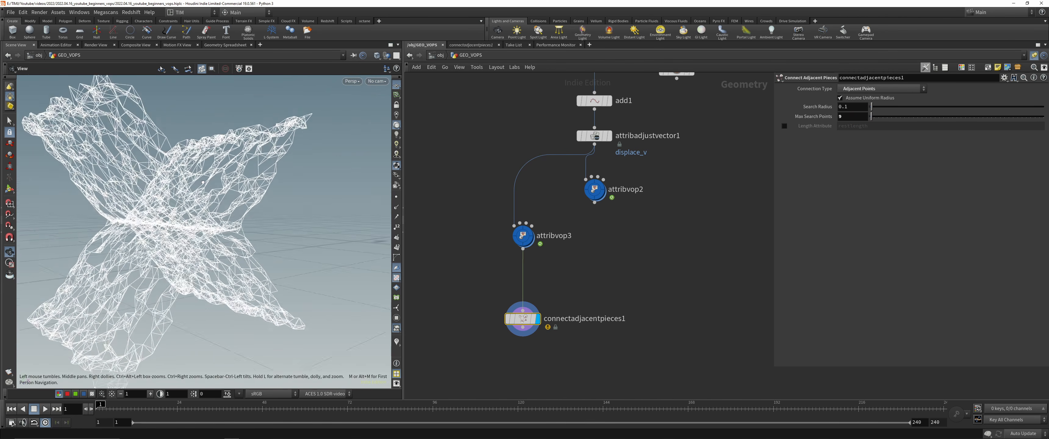
Step: Try thickening the connected lines with a PolyWire node at Wire Radius 0.01 and delete that node
middle_drag(553, 347, 548, 258)
middle_drag(487, 282, 508, 238)
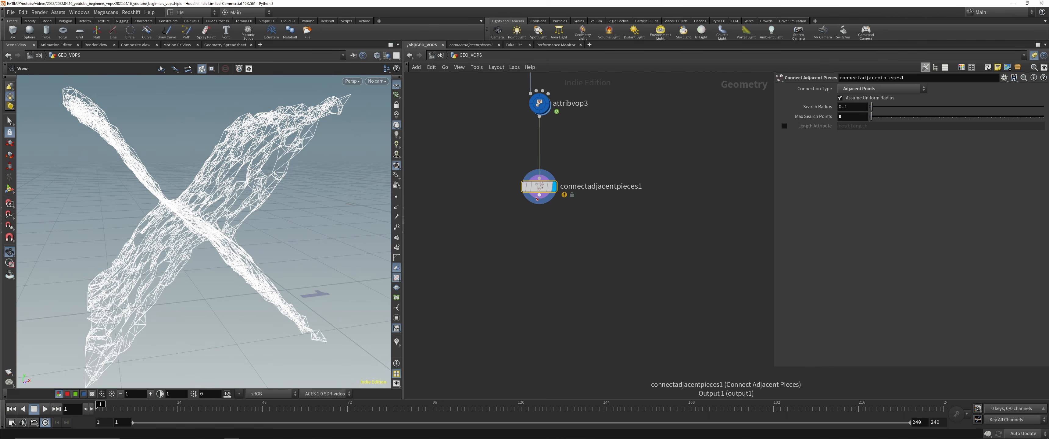
key(Tab)
text(pw)
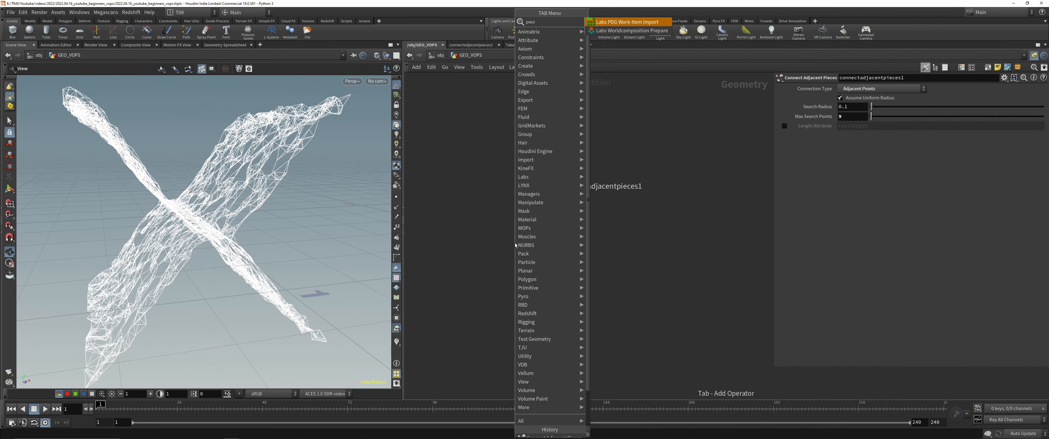
key(Down)
key(Down)
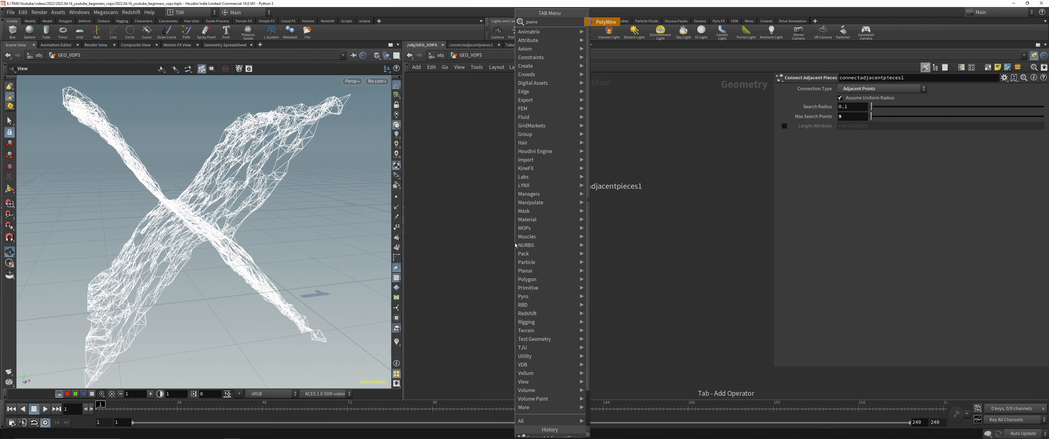
key(Return)
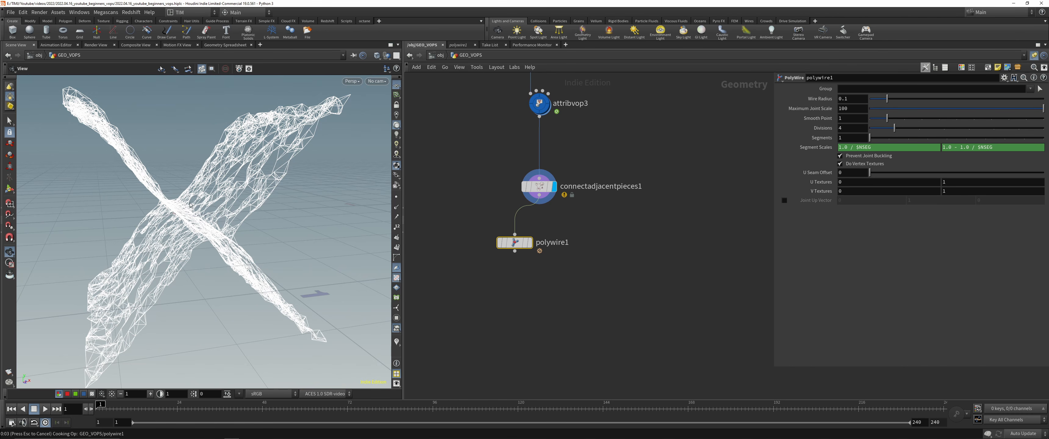
click(530, 242)
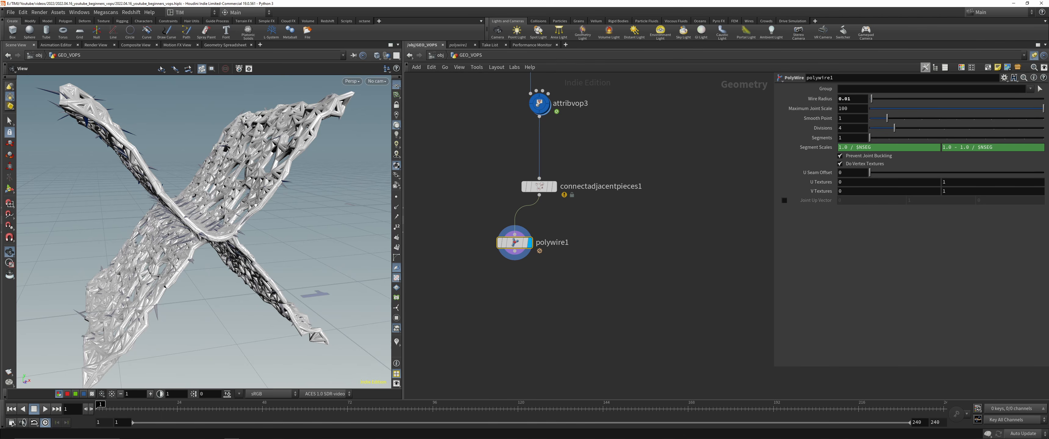
drag(255, 205, 216, 232)
key(Delete)
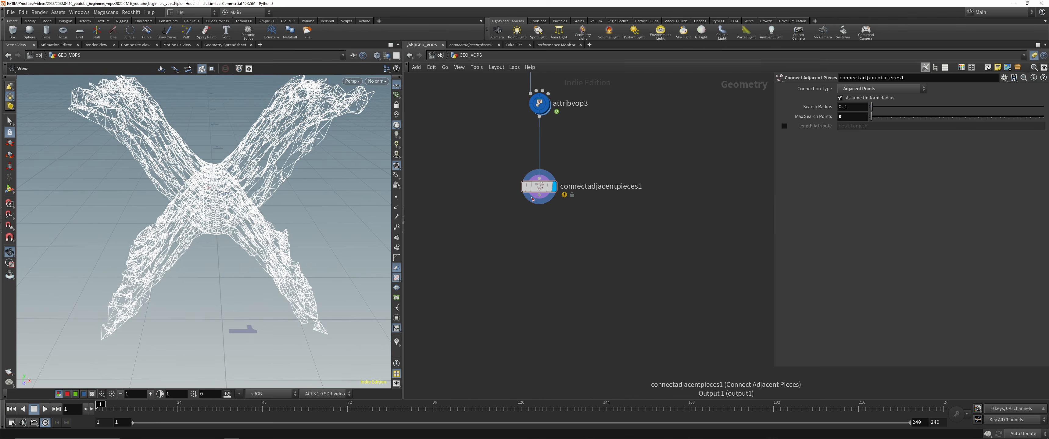
Step: Add a Resample node after connectadjacentpieces1 and display its output
key(Tab)
text(resa)
key(Return)
click(539, 263)
key(r)
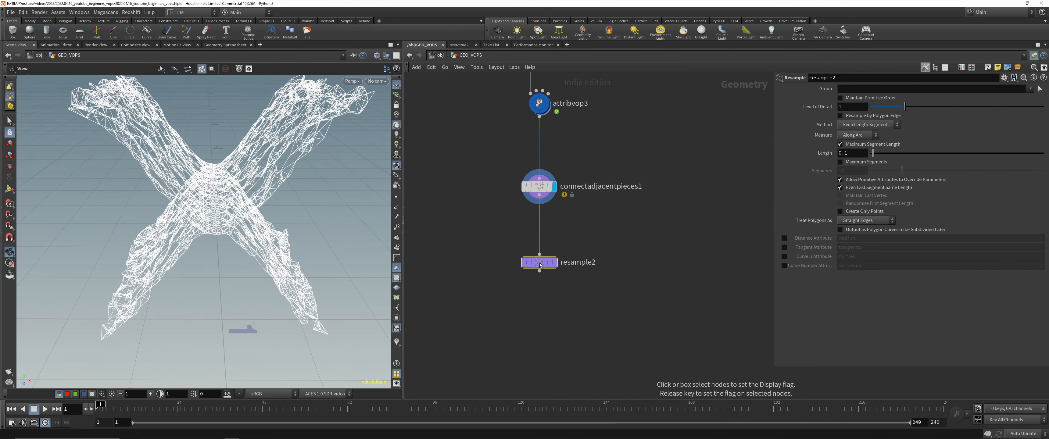
Step: Show the points in the viewport and resample by Maximum Segments, set to 12, instead of Maximum Segment Length
click(397, 197)
scroll(269, 198, up, 4)
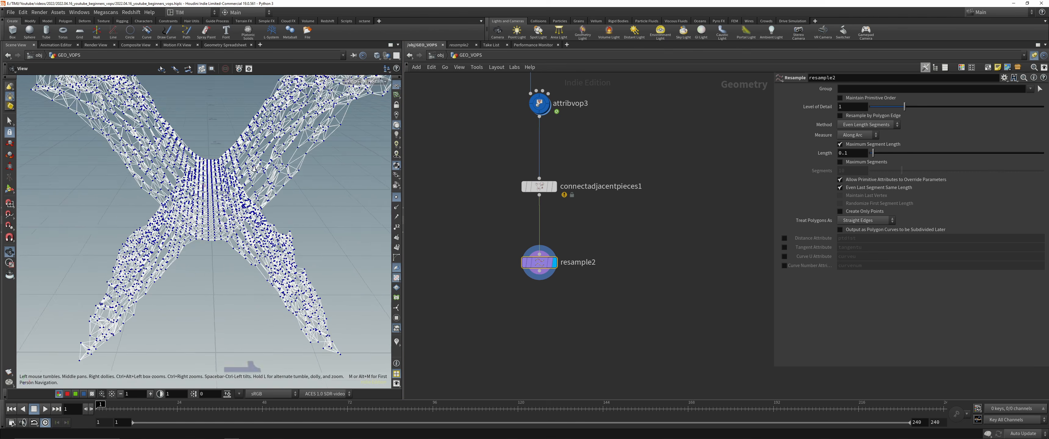
drag(261, 204, 293, 197)
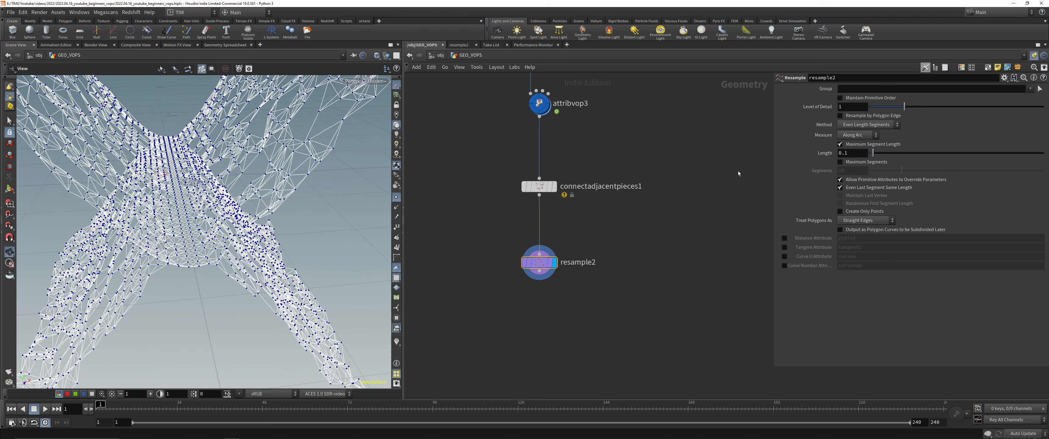
click(840, 162)
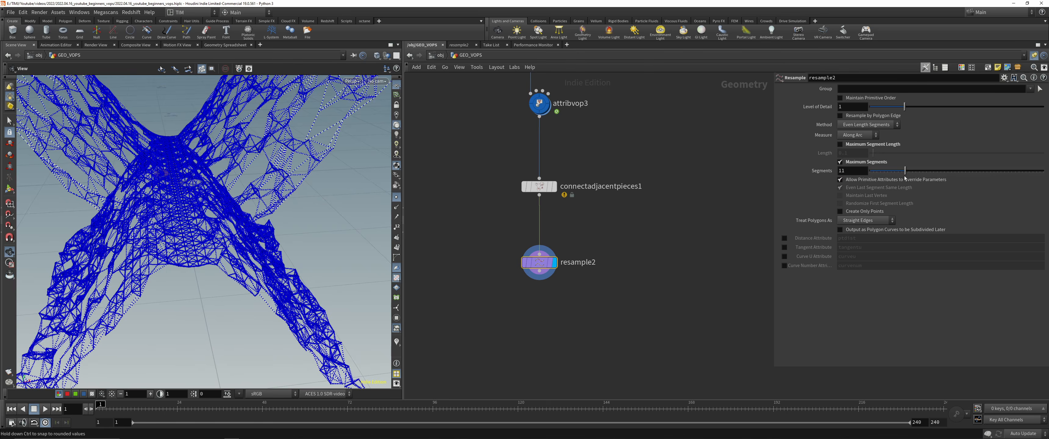
mouse_move(892, 179)
mouse_down()
mouse_move(871, 180)
mouse_move(1010, 179)
mouse_move(911, 182)
mouse_up()
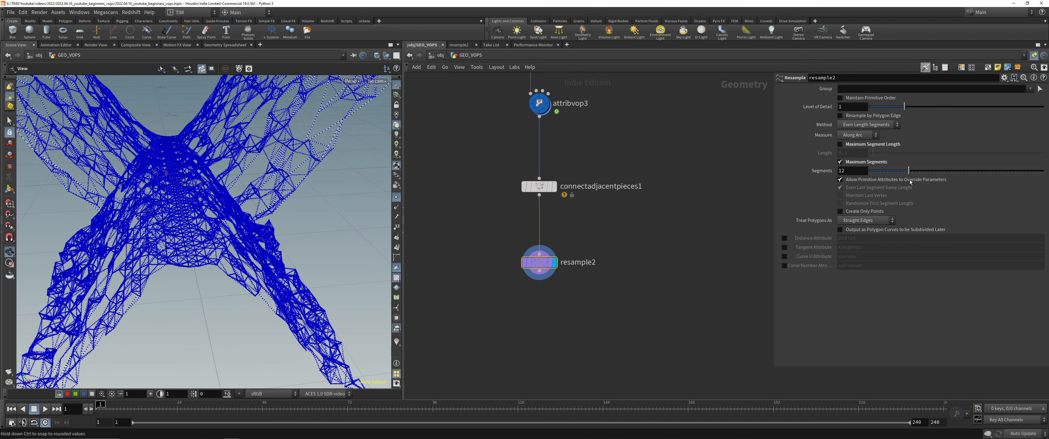
Step: Add a VDB from Particles node after resample2 with Voxel Size 0.01 and Point Radius Scale 0.025
key(Tab)
text(vdfpo)
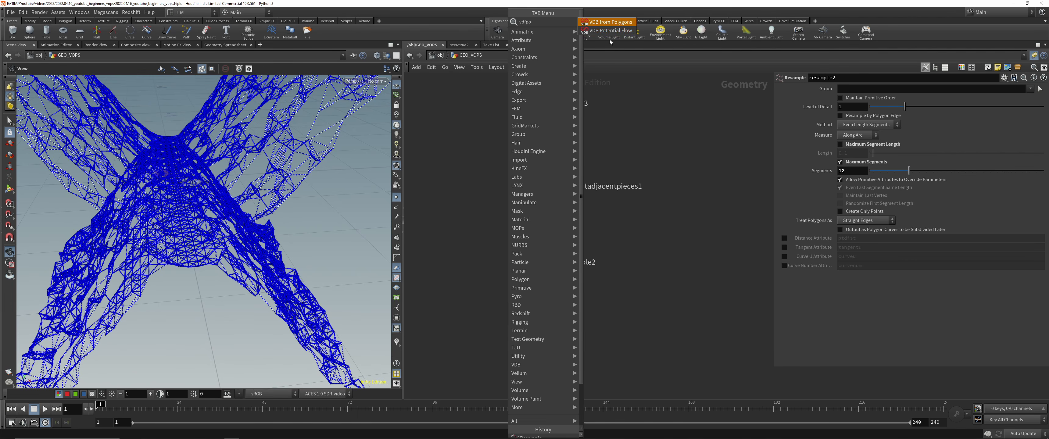
key(BackSpace)
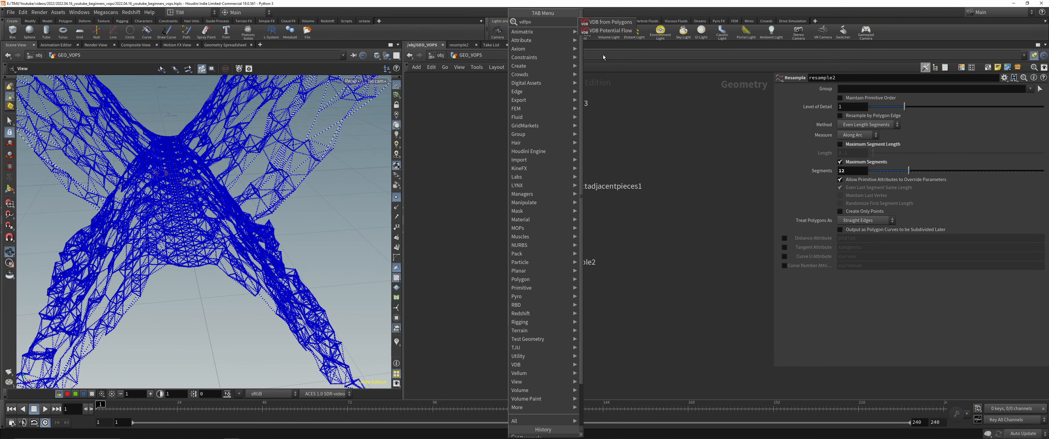
text(a)
key(Return)
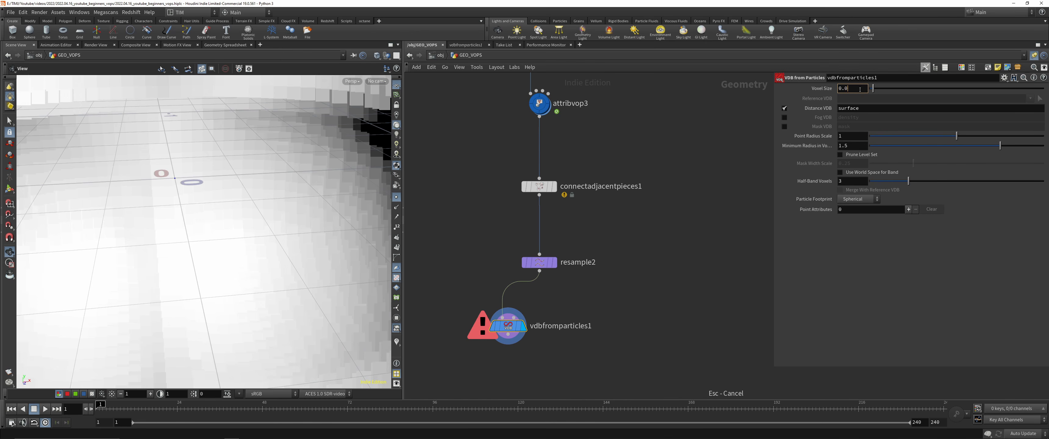
key(Return)
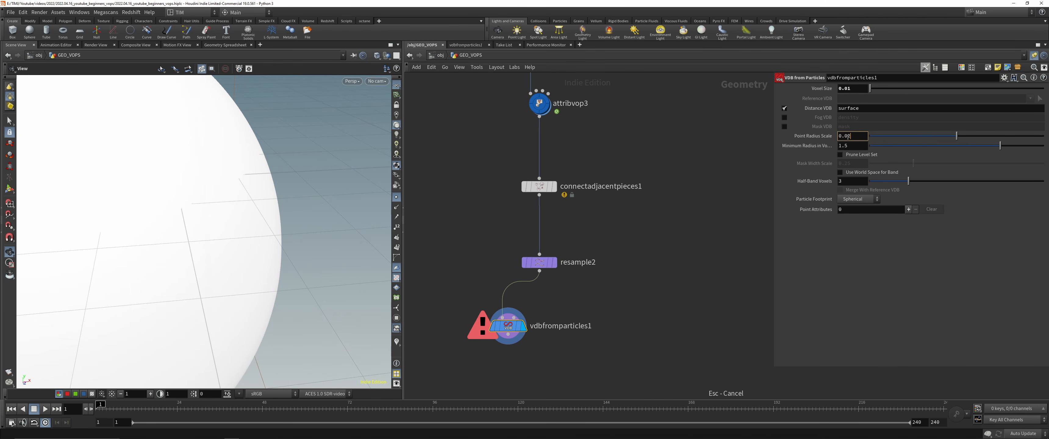
text(5)
key(Return)
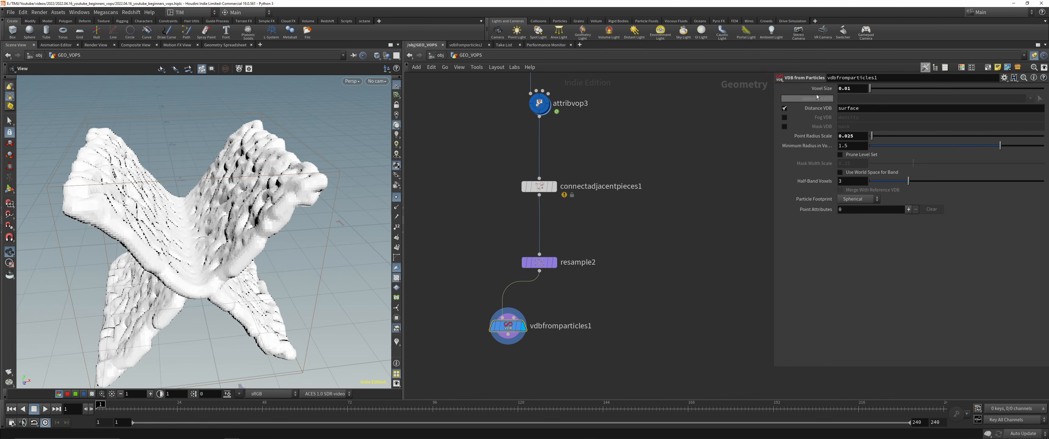
Step: Set the VDB from Particles node's Voxel Size to 0.005 and Point Radius Scale to 0.0075
double_click(852, 90)
text(0.005)
key(Return)
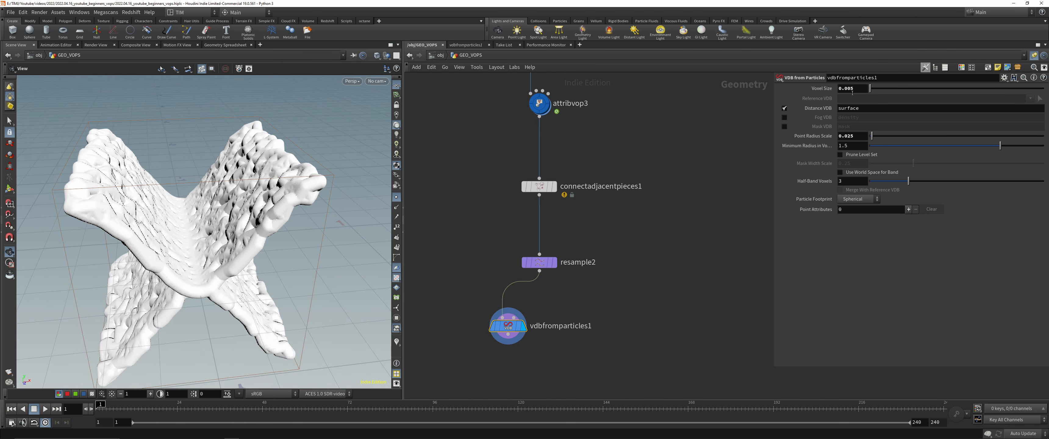
key(BackSpace)
key(BackSpace)
text(075)
key(Return)
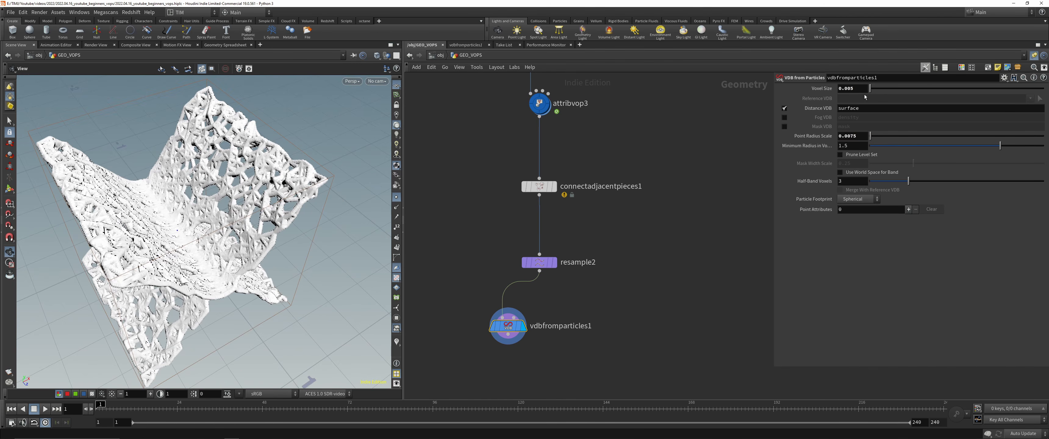
Step: Refine the VDB from Particles node with Voxel Size 0.00125 and Point Radius Scale 0.005
click(859, 89)
key(BackSpace)
text(125)
key(Return)
click(862, 135)
key(BackSpace)
key(BackSpace)
text(5)
key(Return)
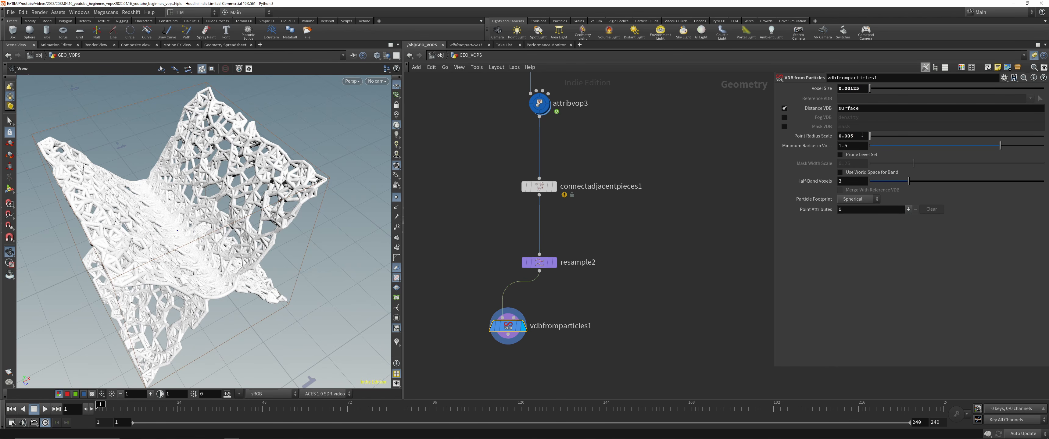
Step: Set the Resample node's maximum segments to 20
scroll(267, 266, up, 5)
click(539, 263)
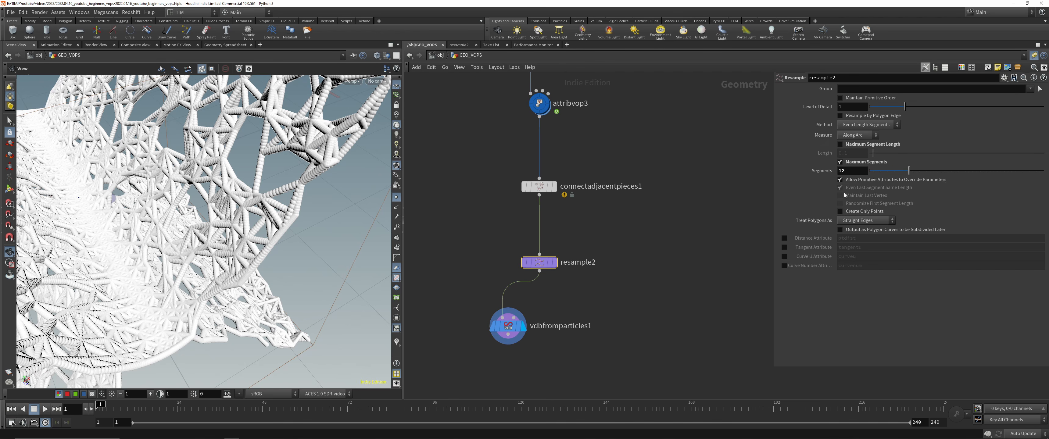
click(852, 177)
double_click(853, 171)
text(20)
key(Return)
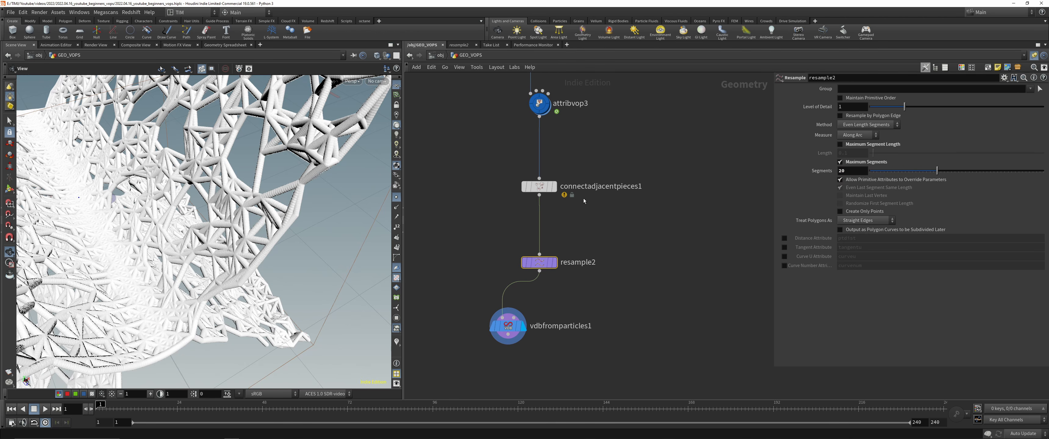
Step: Set the Resample node's maximum segments to 30 and inspect the resulting structure
double_click(850, 170)
text(30)
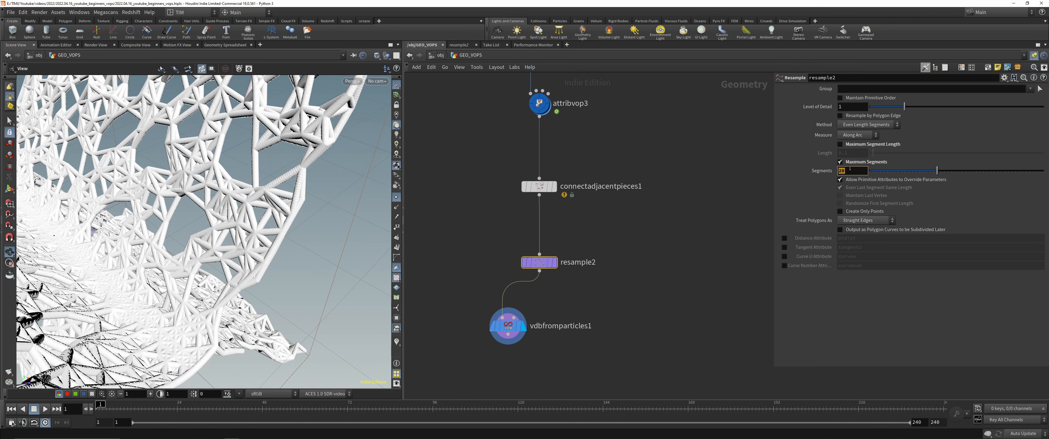
key(Return)
scroll(228, 191, down, 5)
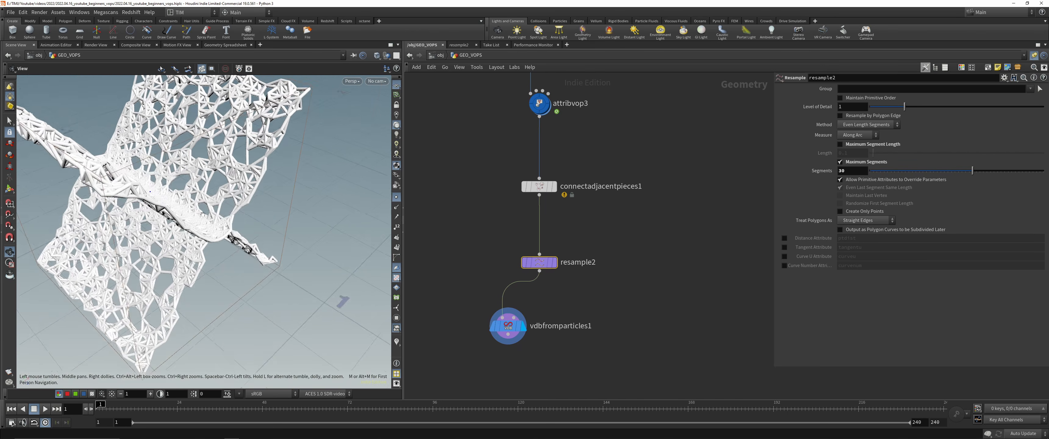
drag(228, 190, 175, 184)
Step: Align vdbfromparticles1 under resample2, then add and display a VDB Smooth SDF node directly below it
middle_drag(482, 322, 474, 262)
drag(493, 265, 522, 241)
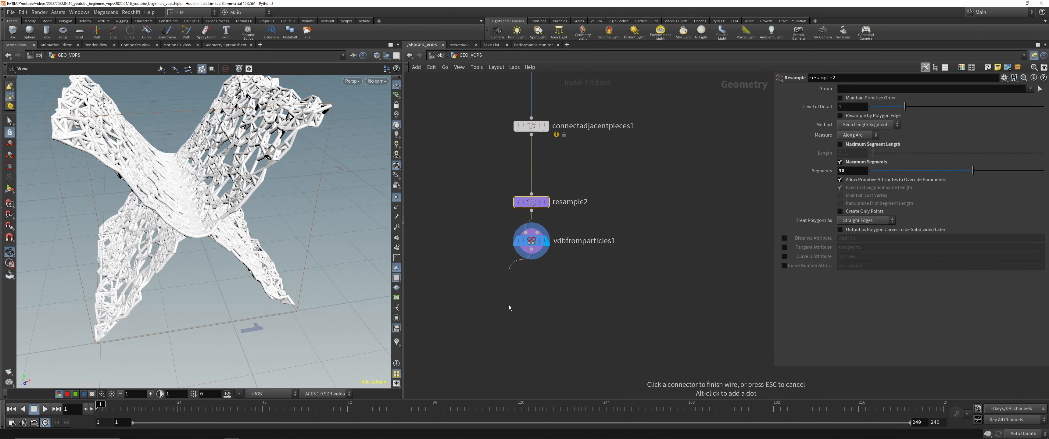
key(Tab)
text(smoo)
key(Down)
key(Down)
key(Down)
key(Down)
key(Down)
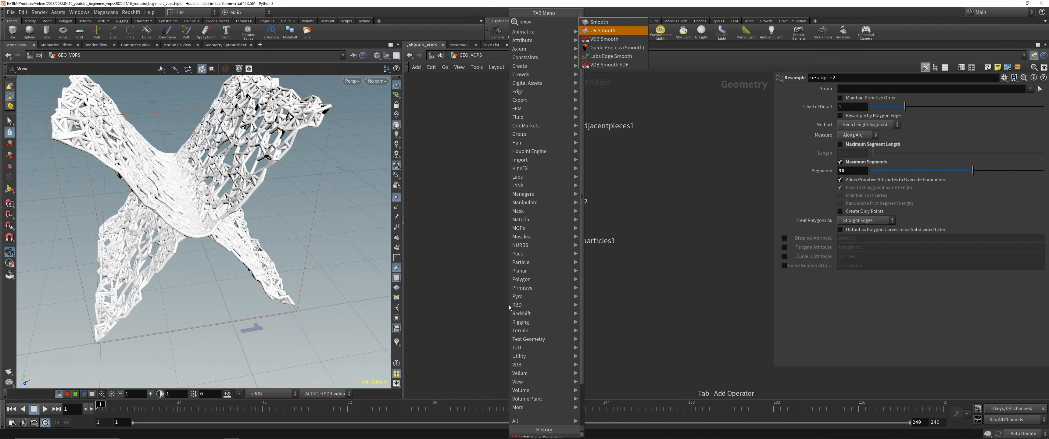
key(Return)
key(r)
click(510, 307)
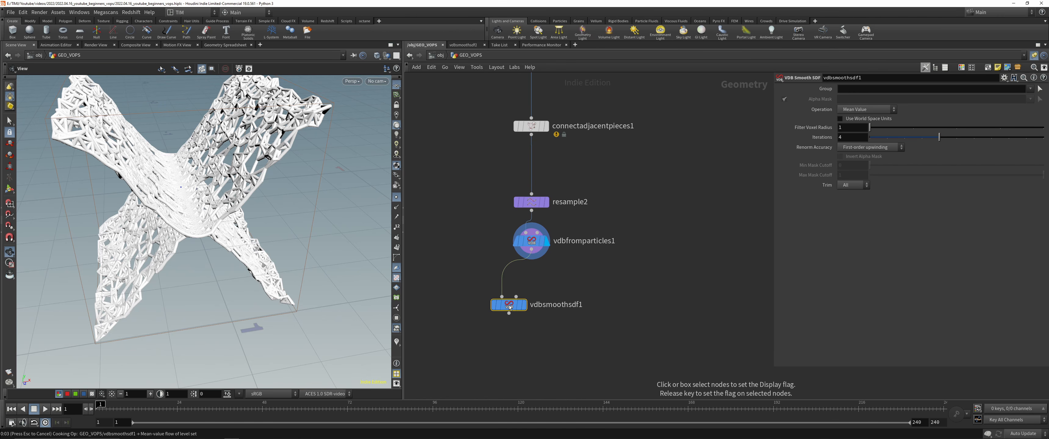
drag(510, 307, 532, 298)
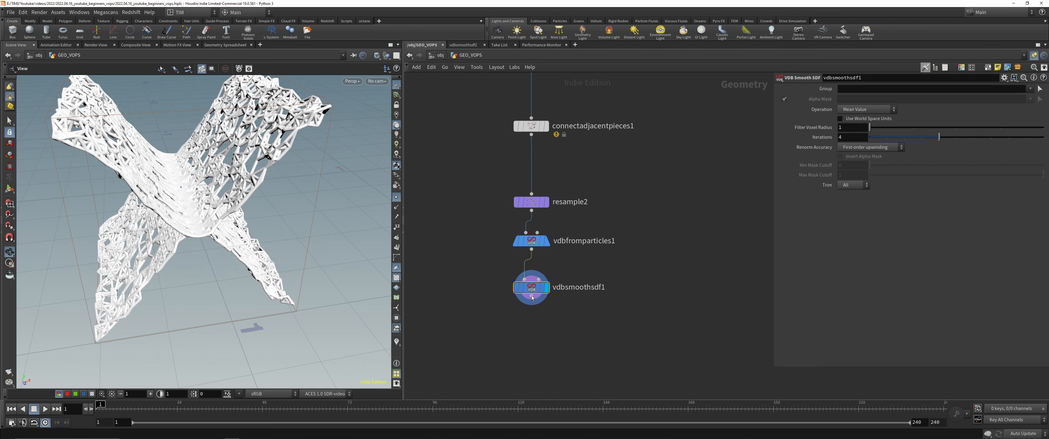
Step: Add a Convert VDB node after vdbsmoothsdf1 and display its output
key(Tab)
text(conver)
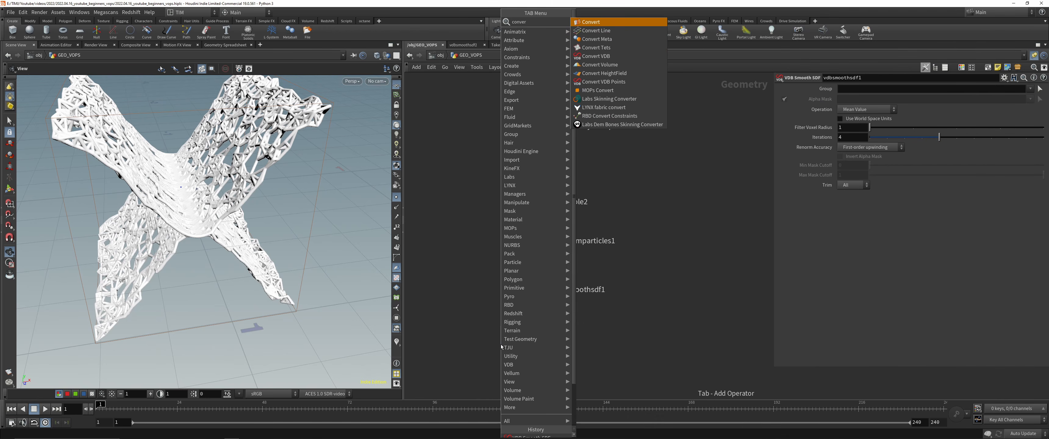
key(Down)
key(Down)
key(Down)
key(Down)
key(Return)
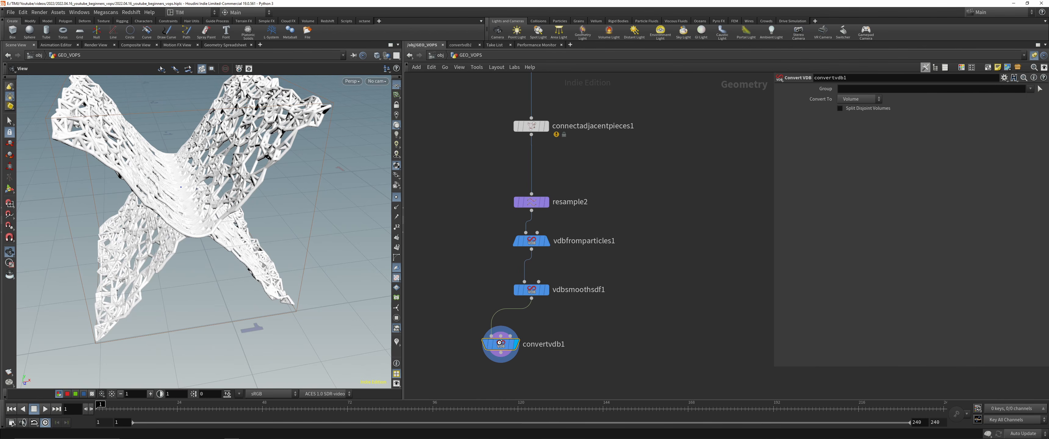
Step: Set convertvdb1 to convert the volume to polygons and turn off the viewport's point display
click(859, 99)
click(855, 107)
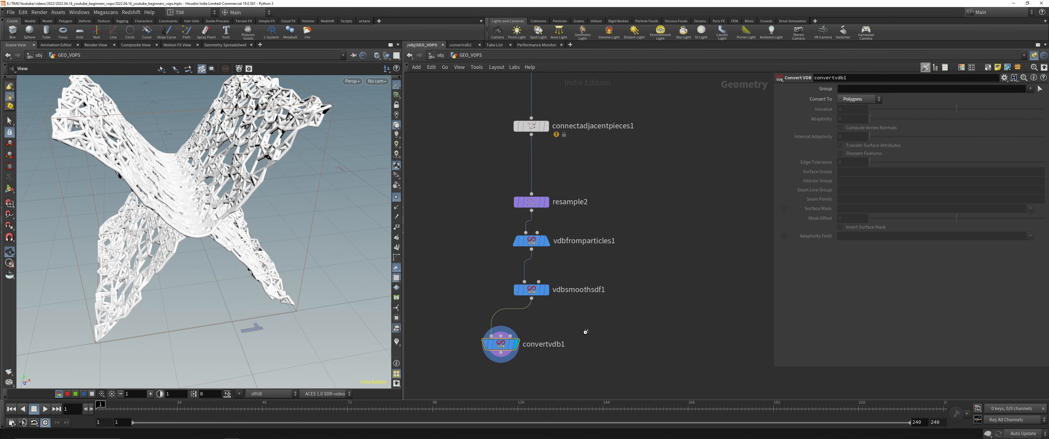
middle_drag(586, 332, 578, 292)
scroll(578, 292, down, 1)
click(396, 197)
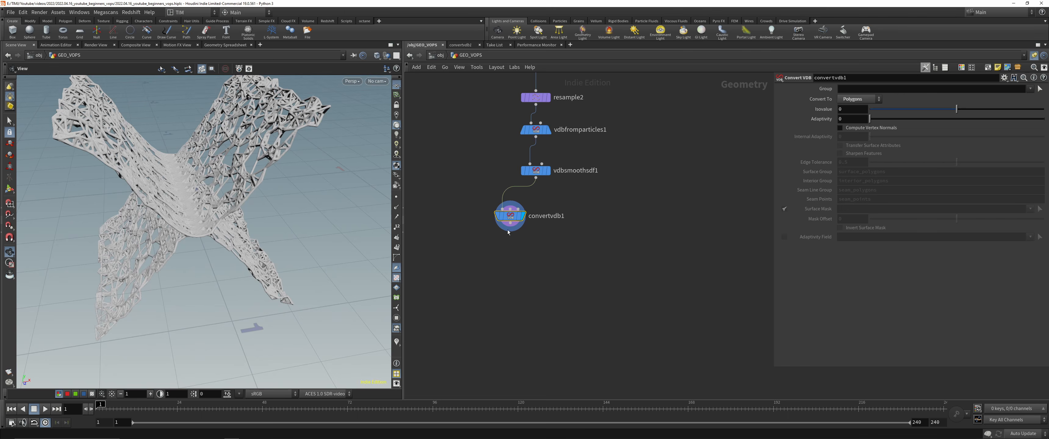
Step: Add a Smooth node after convertvdb1, display its output and inspect the smoothed mesh up close
click(509, 229)
key(Tab)
text(smoo)
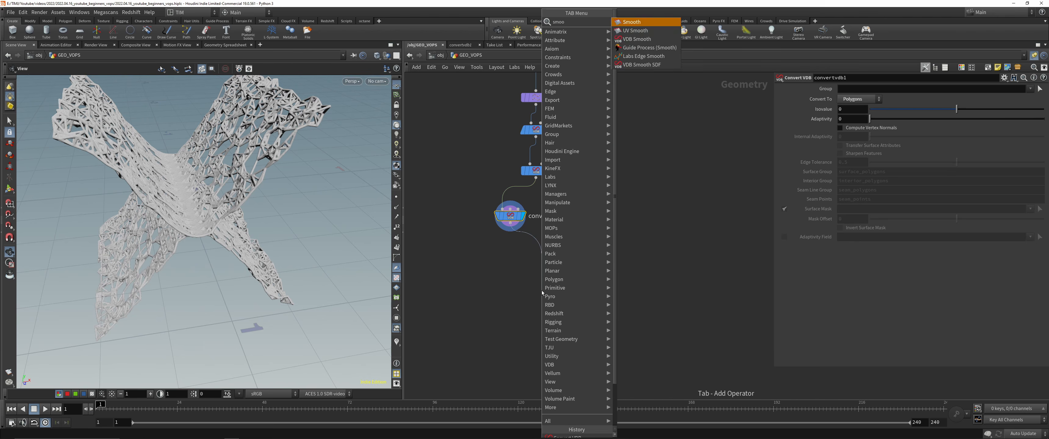
key(Return)
click(541, 290)
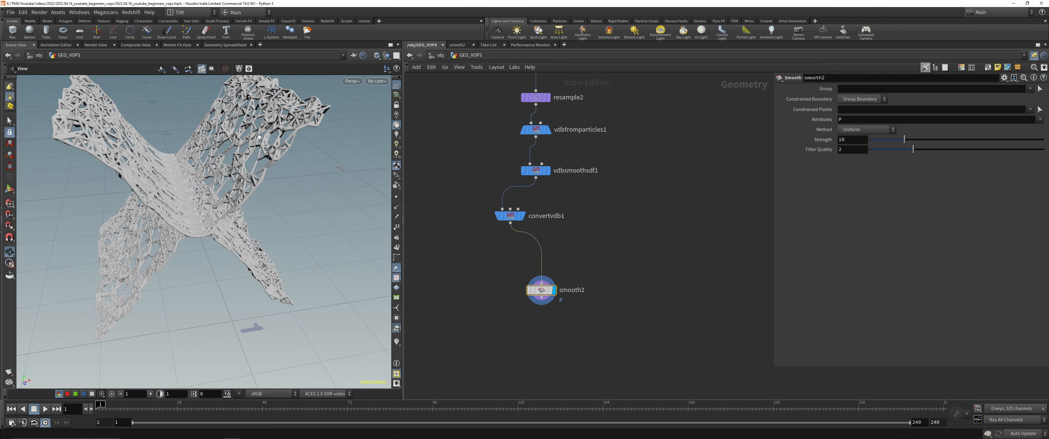
right_drag(294, 103, 275, 215)
middle_click(512, 216)
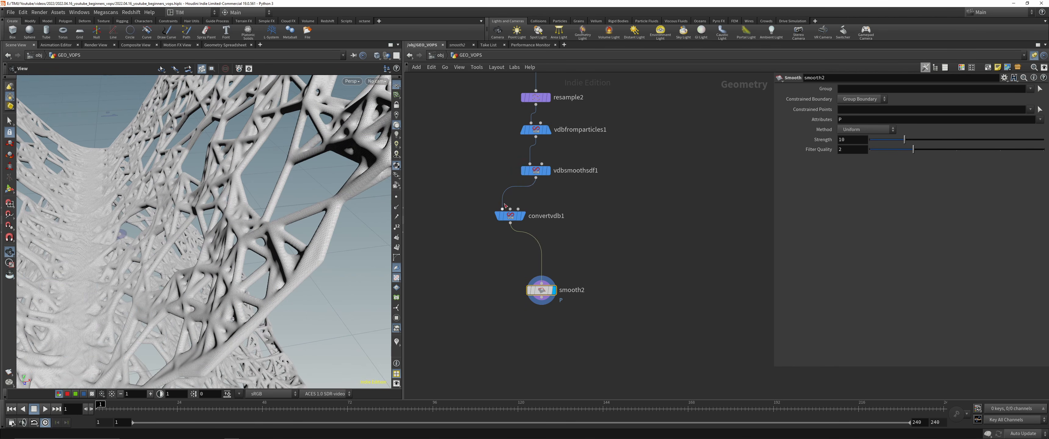
Step: Set the voxel size of vdbfromparticles1 to 0.00185 and align convertvdb1 and smooth2 under the node chain
middle_drag(511, 133, 526, 193)
click(545, 190)
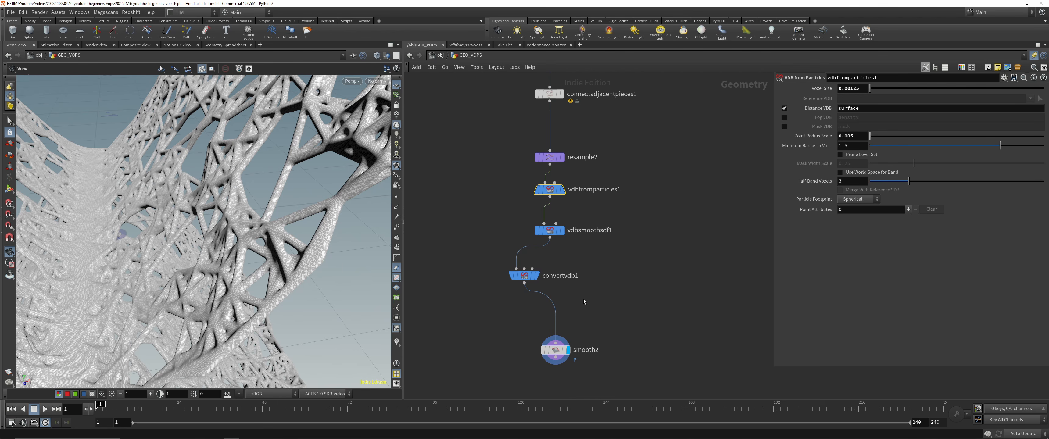
drag(528, 277, 551, 270)
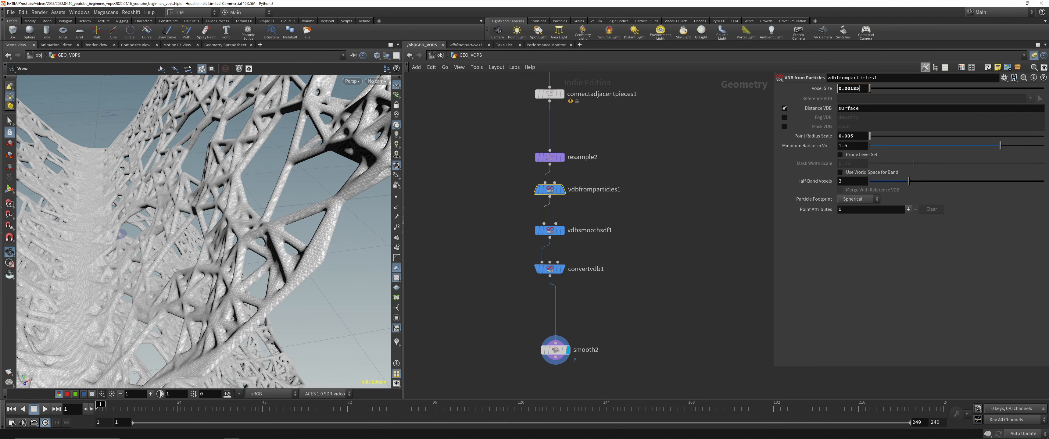
key(Return)
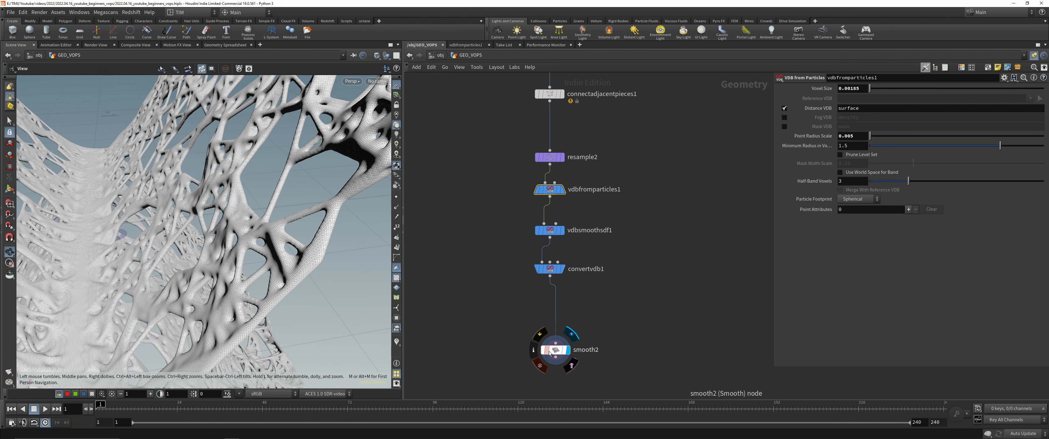
drag(550, 353, 550, 331)
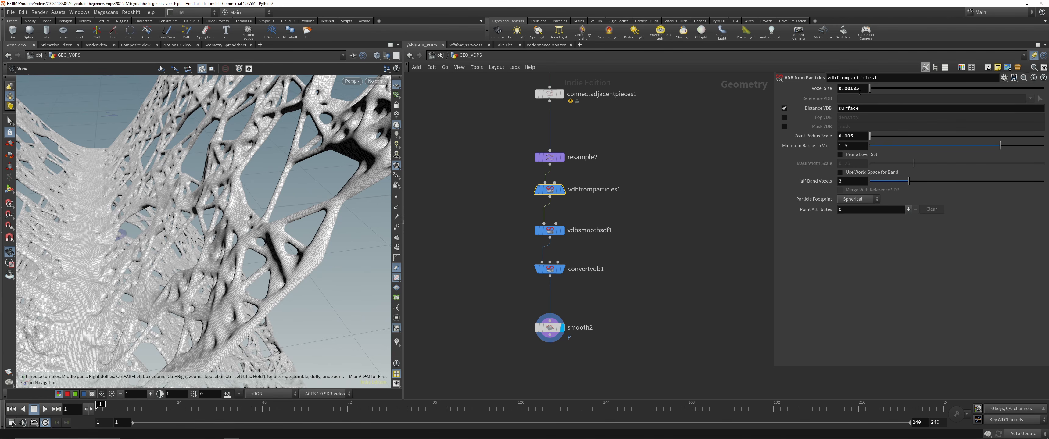
Step: Set the voxel size of vdbfromparticles1 to 0.002
drag(856, 91, 850, 91)
text(2)
key(Return)
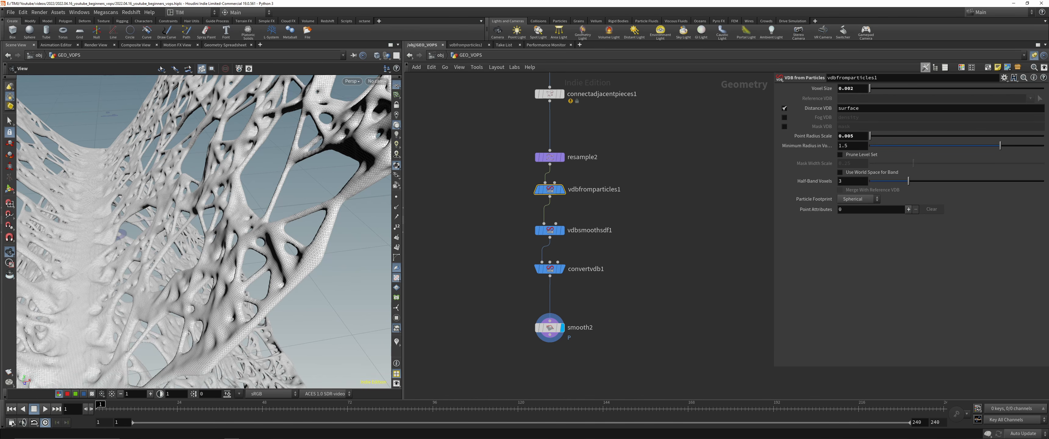
click(202, 433)
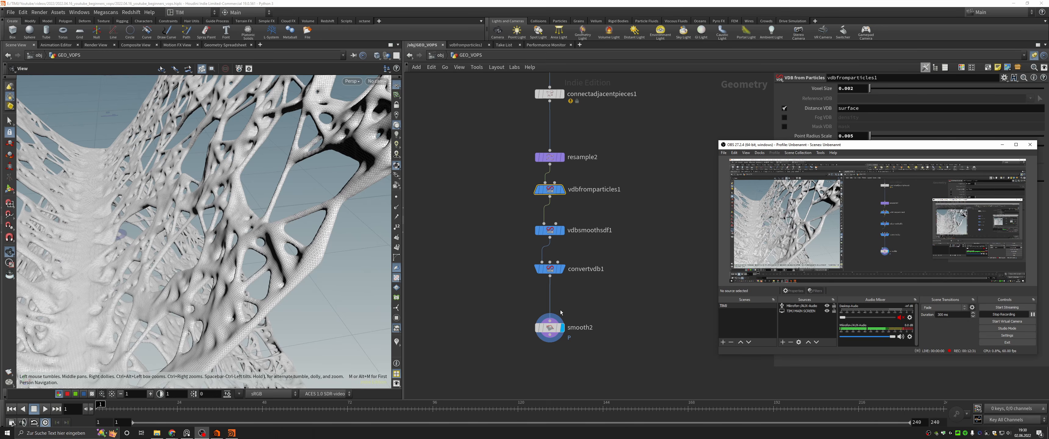
click(670, 309)
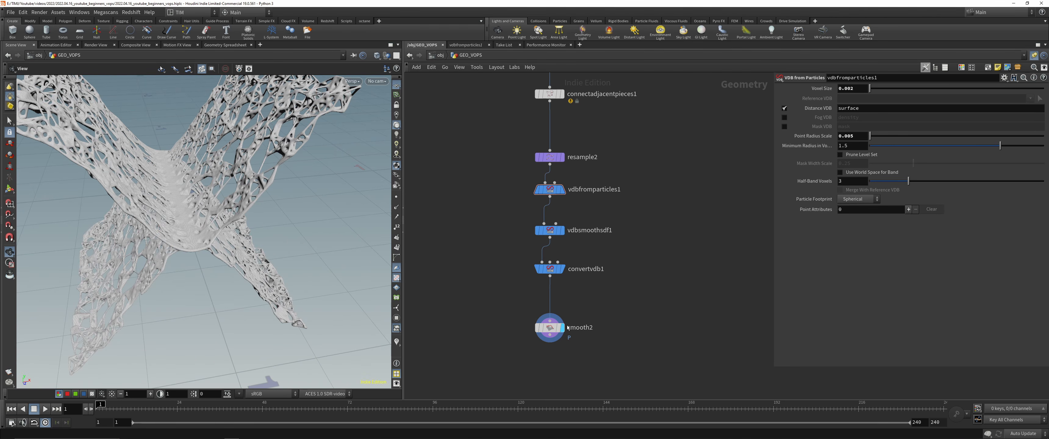
Step: Set smooth2's filter quality to 1 and its strength to 25
click(550, 328)
click(852, 140)
key(Tab)
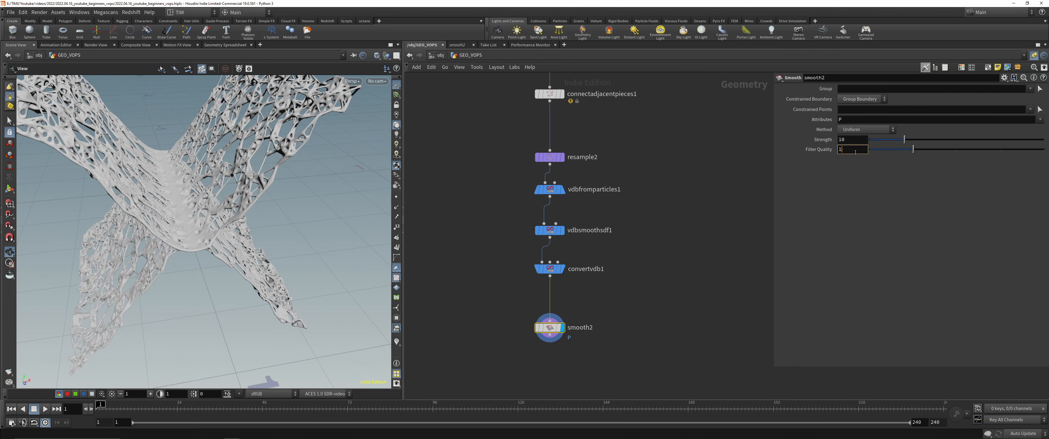
key(Return)
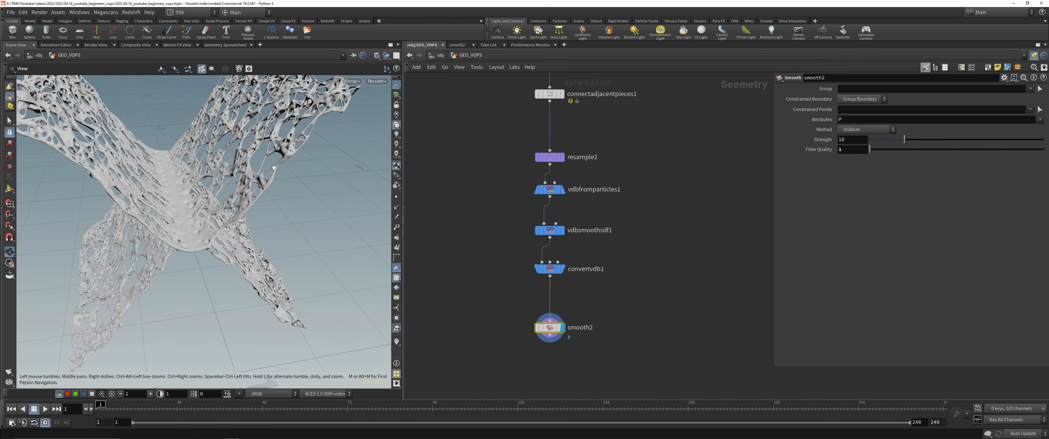
click(850, 140)
text(25)
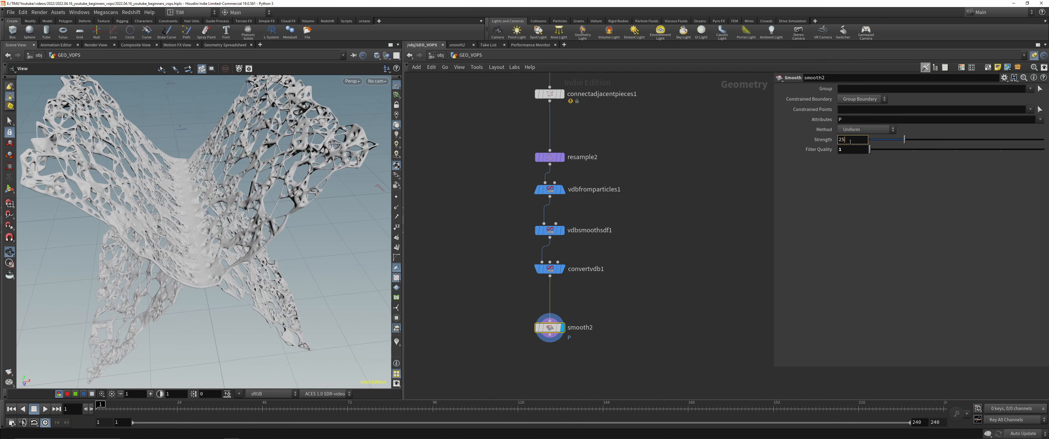
key(Return)
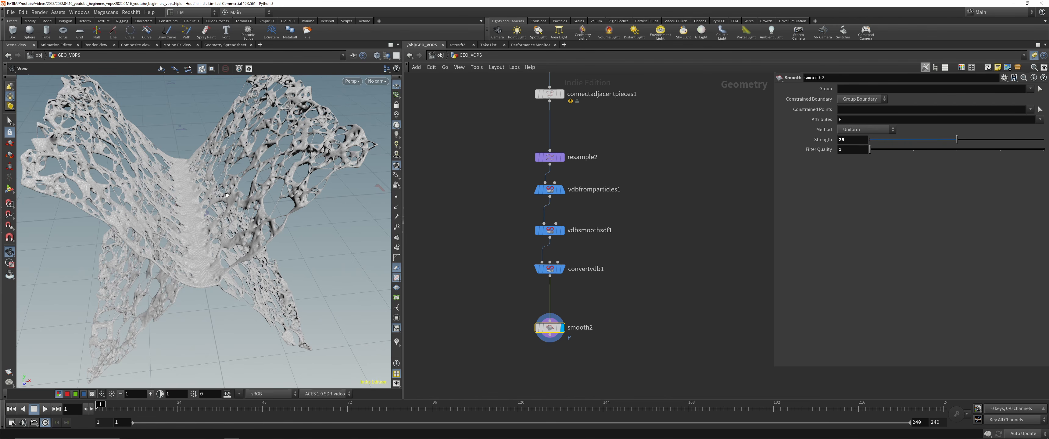
Step: Lay out the nodes from resample2 to smooth2 in a neat column and move attribvop3 beside attribvop2
drag(241, 211, 272, 216)
scroll(564, 249, down, 2)
drag(501, 318, 572, 177)
key(l)
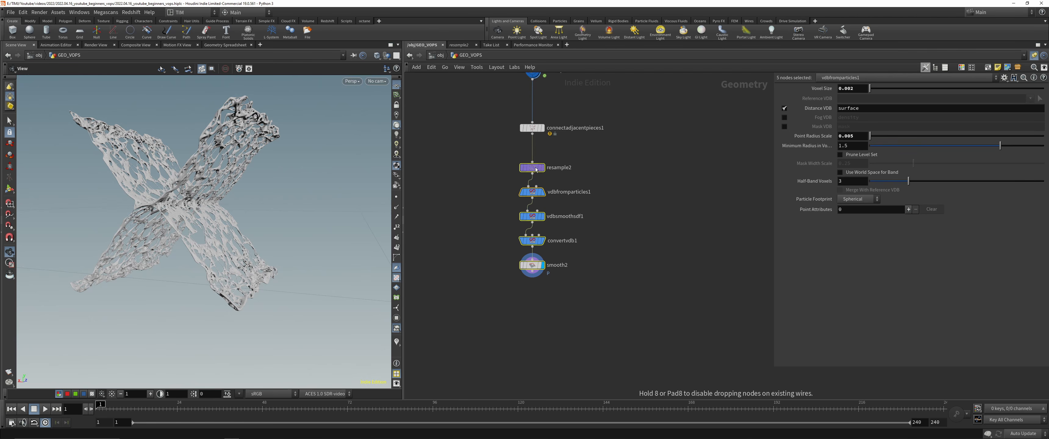
click(608, 133)
middle_drag(609, 132, 588, 188)
drag(531, 184, 531, 192)
middle_drag(547, 131, 533, 176)
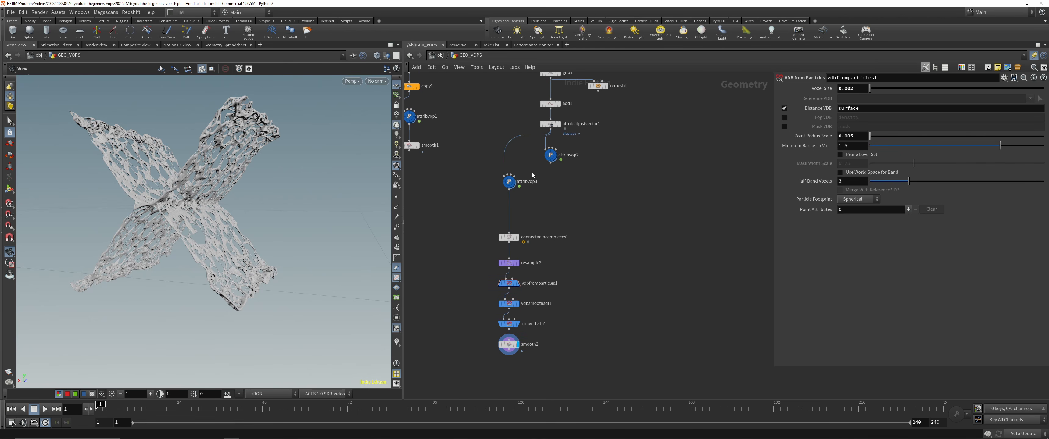
drag(515, 181, 512, 156)
click(512, 154)
middle_drag(571, 163, 571, 193)
Step: Connect attribvop2 to connectadjacentpieces1 in place of attribvop3 and display the result at smooth2
click(553, 187)
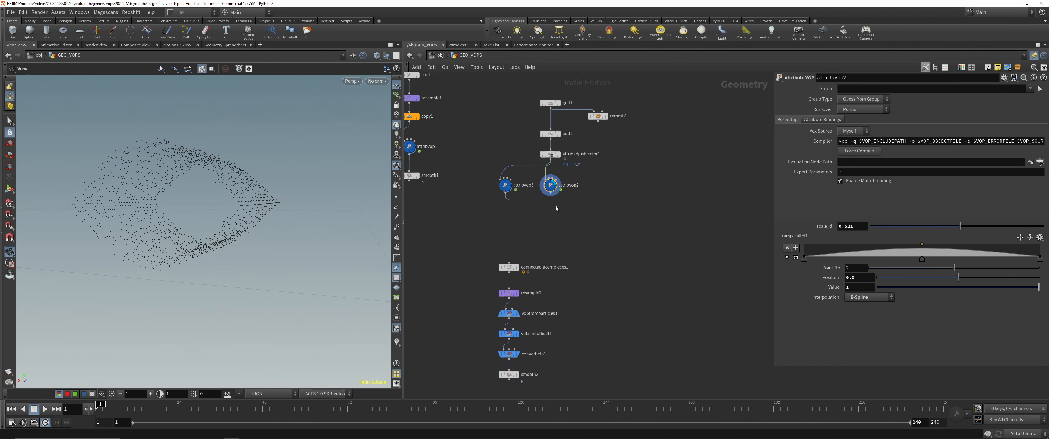
drag(550, 199, 509, 263)
click(514, 374)
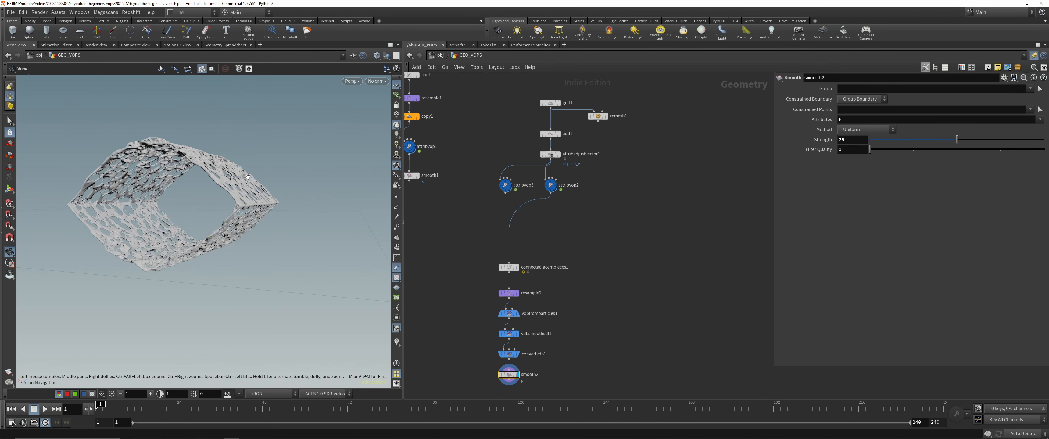
drag(247, 180, 252, 238)
Step: Set the search radius of connectadjacentpieces1 to 1 and display smooth2 to inspect the structure
click(517, 268)
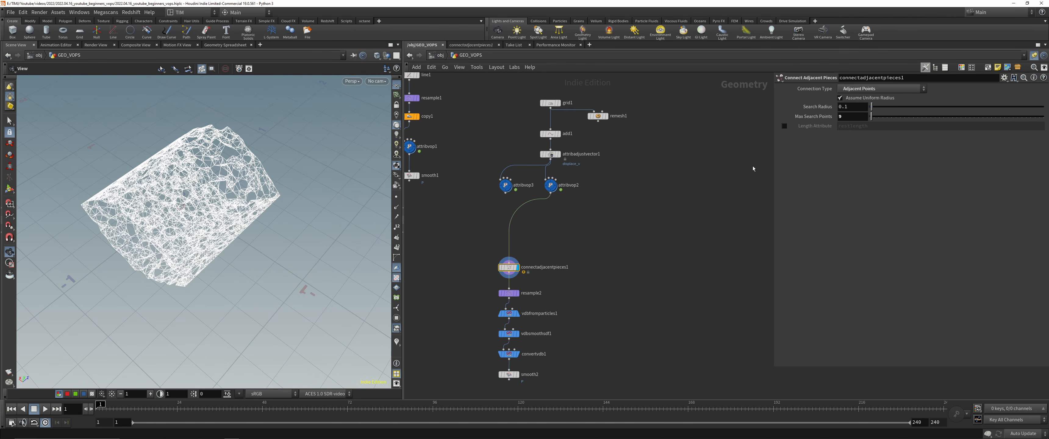
drag(874, 107, 893, 107)
double_click(855, 107)
text(1)
key(Return)
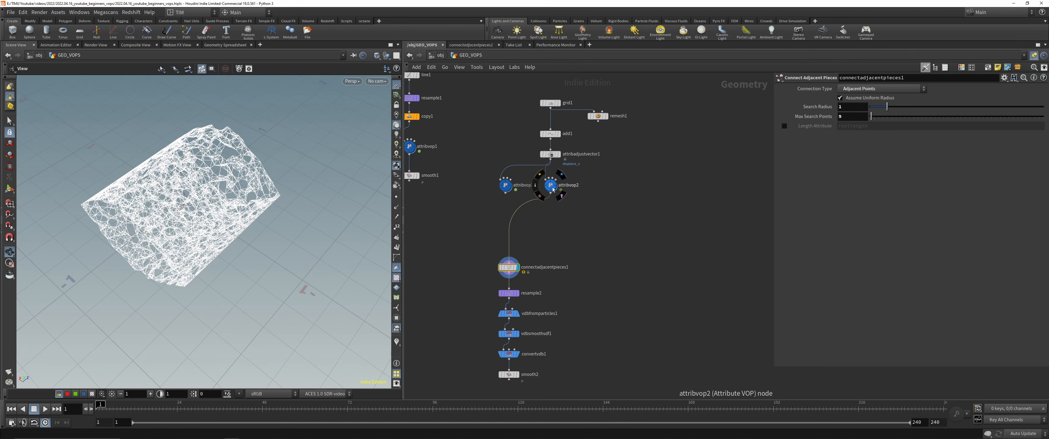
click(509, 374)
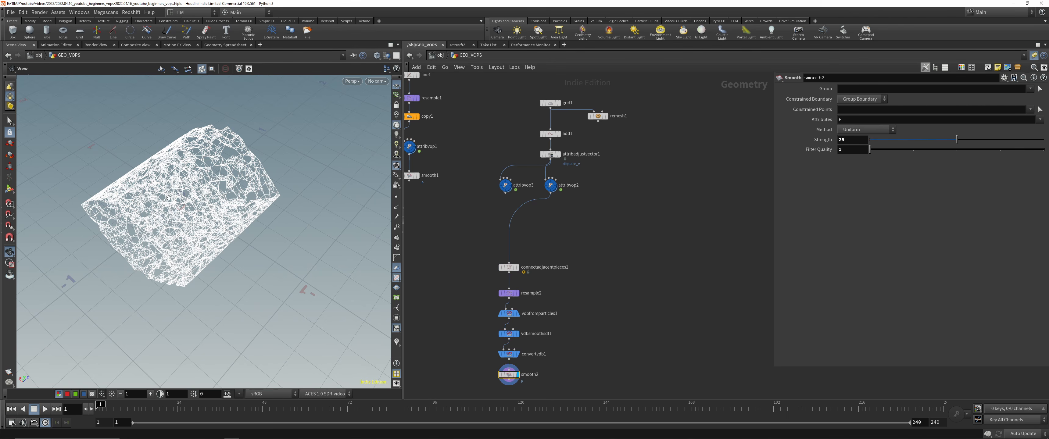
drag(181, 228, 211, 195)
Step: Inside attribvop2, set fit1's destination minimum to 0.5 and inspect the displaced web from several angles
double_click(551, 185)
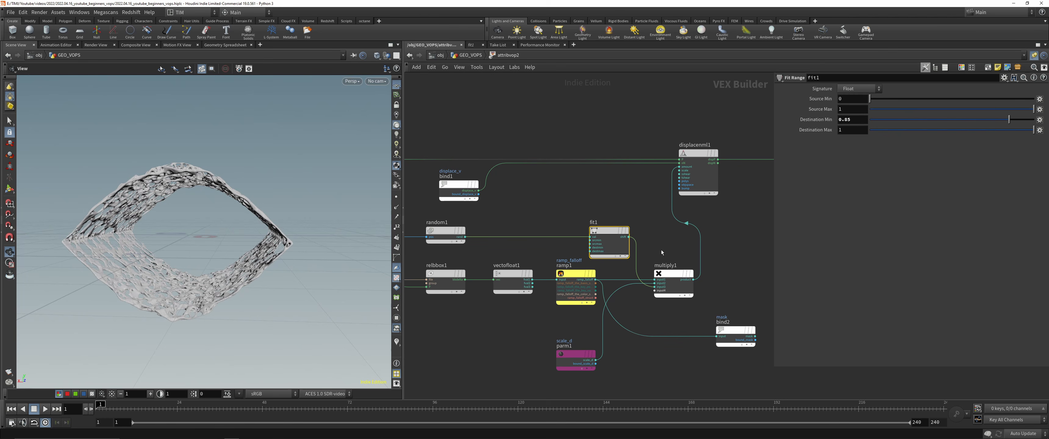
click(856, 118)
text(0.)
key(Return)
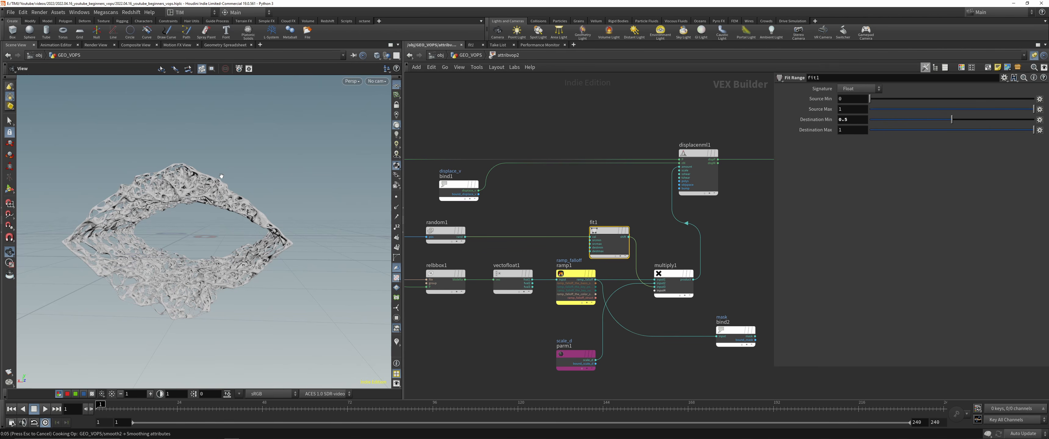
drag(267, 169, 313, 173)
right_drag(313, 173, 259, 170)
drag(260, 170, 281, 183)
right_drag(281, 183, 321, 196)
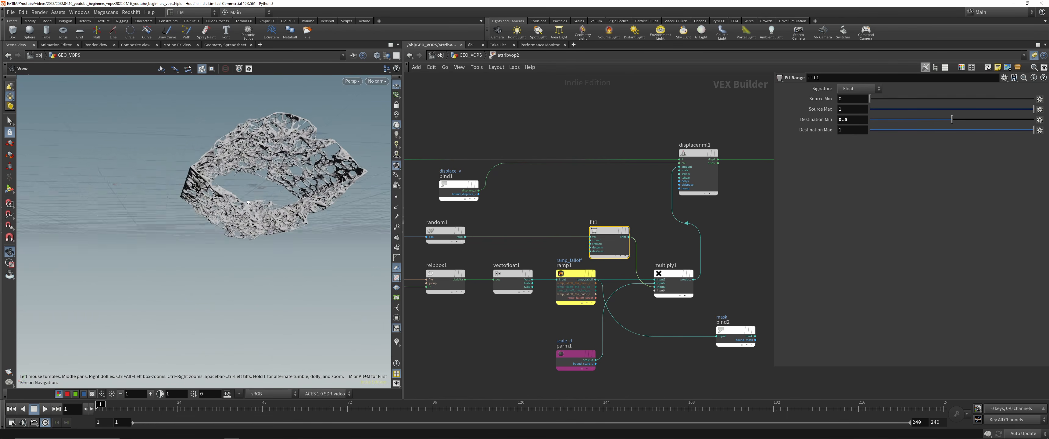
drag(322, 196, 394, 257)
middle_drag(393, 257, 430, 330)
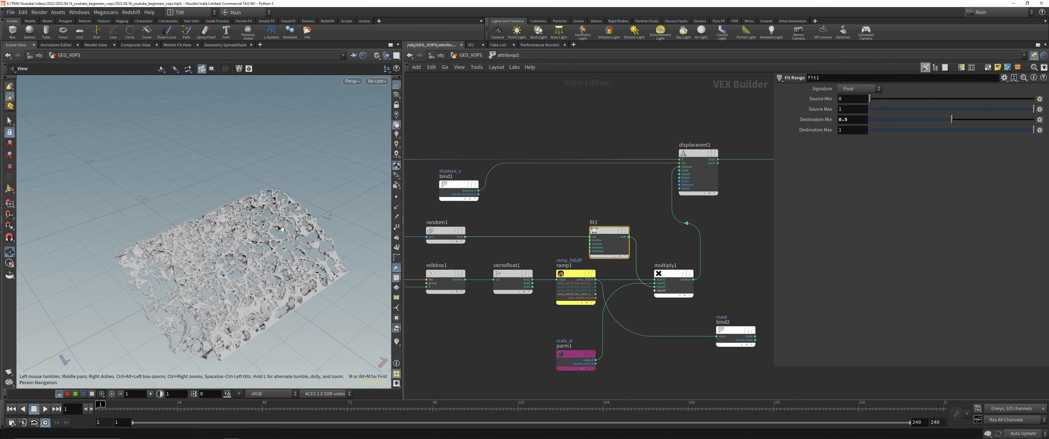
Step: Return to the geometry network, display attribvop2's points and set its scale_d parameter to 0.575
click(559, 215)
key(u)
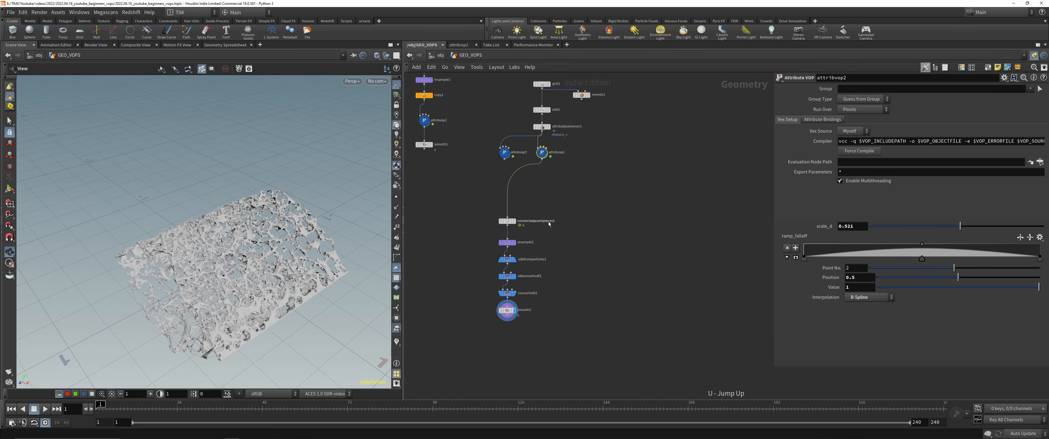
click(531, 135)
drag(342, 218, 212, 280)
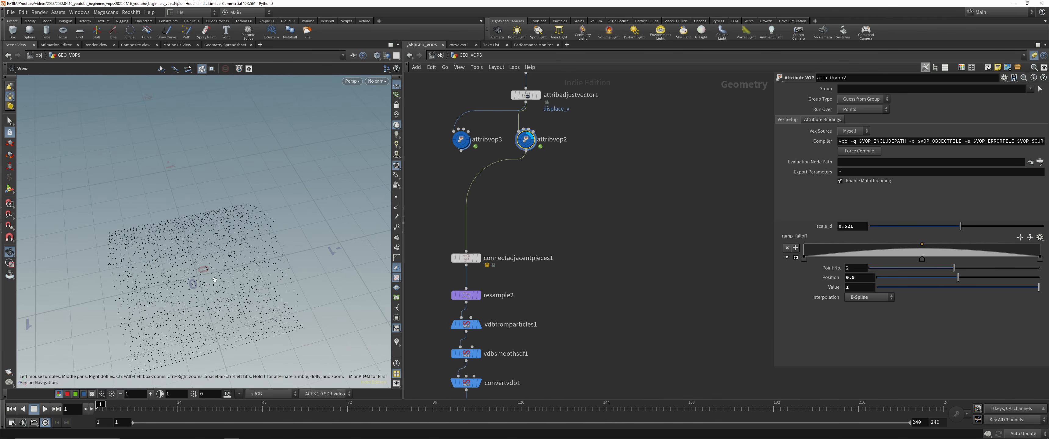
middle_drag(212, 280, 231, 233)
drag(232, 233, 245, 212)
right_drag(245, 212, 245, 222)
middle_drag(245, 222, 222, 241)
scroll(570, 181, up, 1)
scroll(569, 181, down, 3)
middle_drag(591, 169, 656, 256)
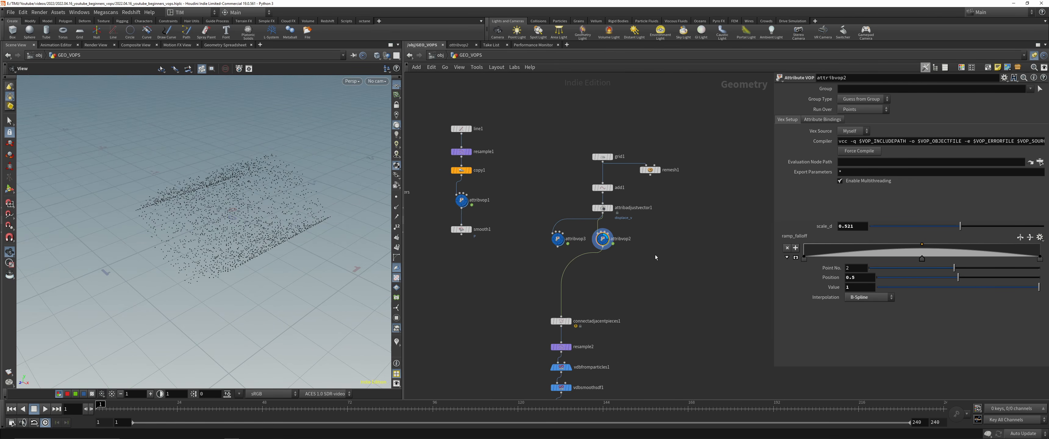
mouse_move(961, 226)
mouse_down()
mouse_move(889, 227)
mouse_move(970, 228)
mouse_up()
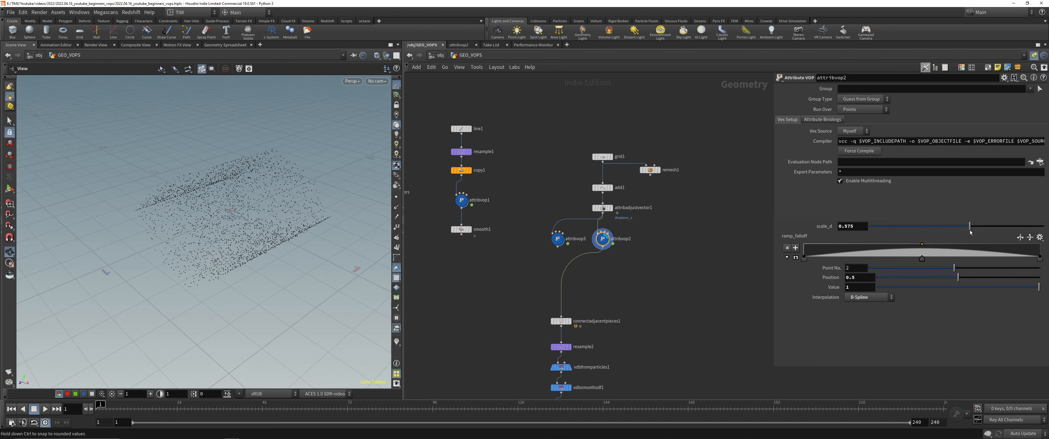
Step: Inside attribvop2, set fit1's destination minimum to 0.85, then return to the geometry network
double_click(605, 239)
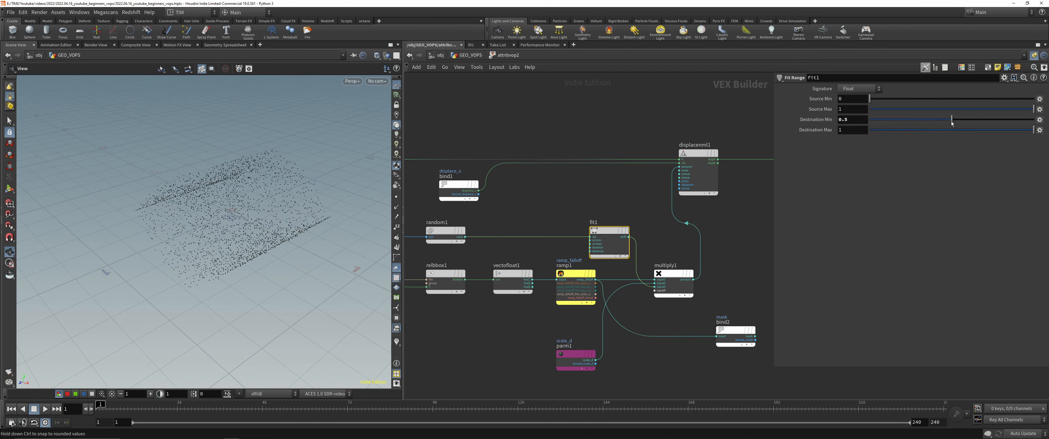
mouse_move(952, 121)
mouse_down()
mouse_move(1034, 122)
mouse_move(901, 124)
mouse_move(955, 127)
mouse_up()
mouse_move(1032, 131)
mouse_down()
mouse_move(952, 136)
mouse_move(1048, 136)
mouse_up()
drag(960, 122, 1003, 121)
click(857, 119)
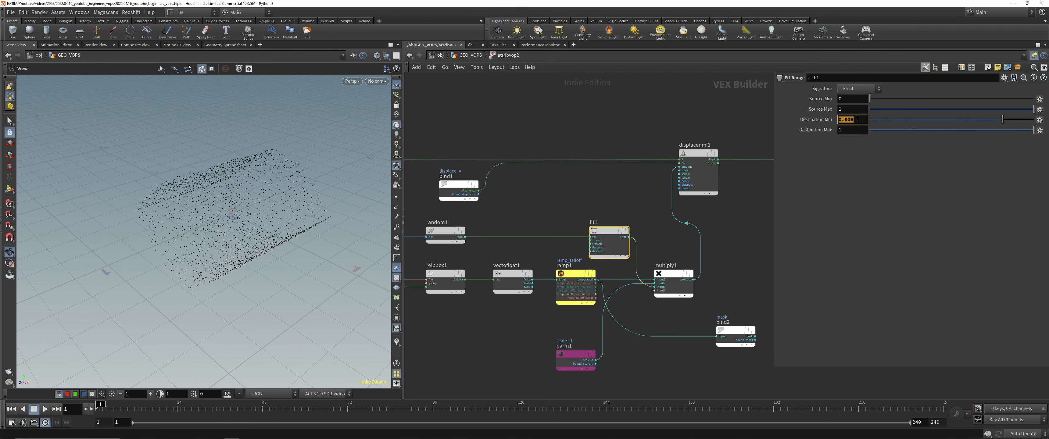
text(0.85)
key(Return)
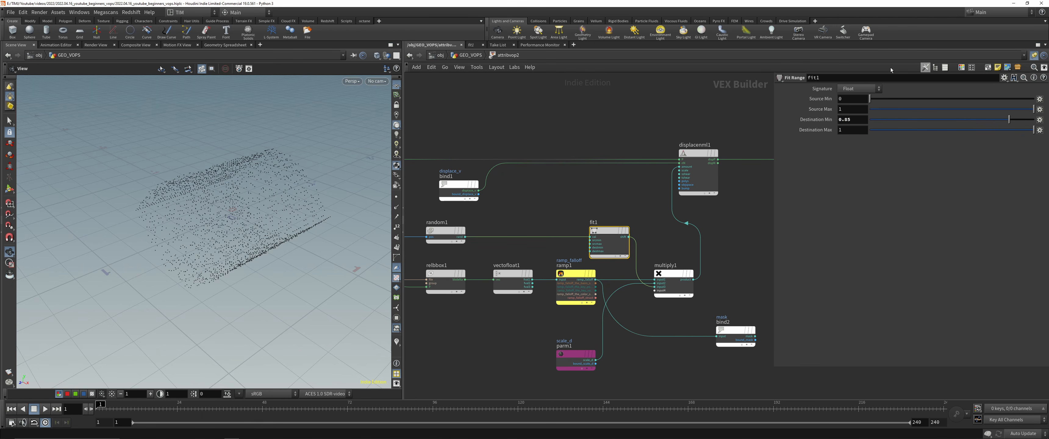
key(u)
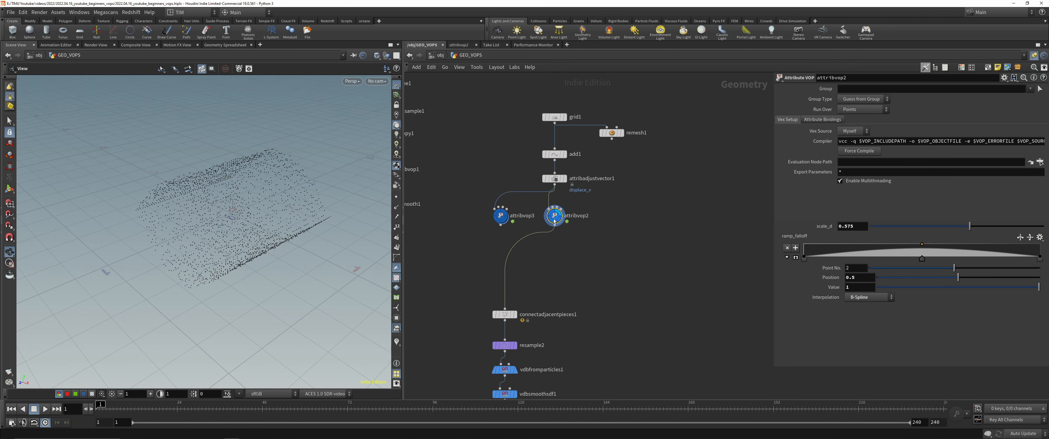
Step: Save the scene file and inspect attribvop2's displaced points in the viewport
mouse_move(554, 221)
mouse_down()
mouse_move(479, 217)
mouse_move(558, 234)
mouse_up()
scroll(598, 253, up, 3)
key(ctrl+s)
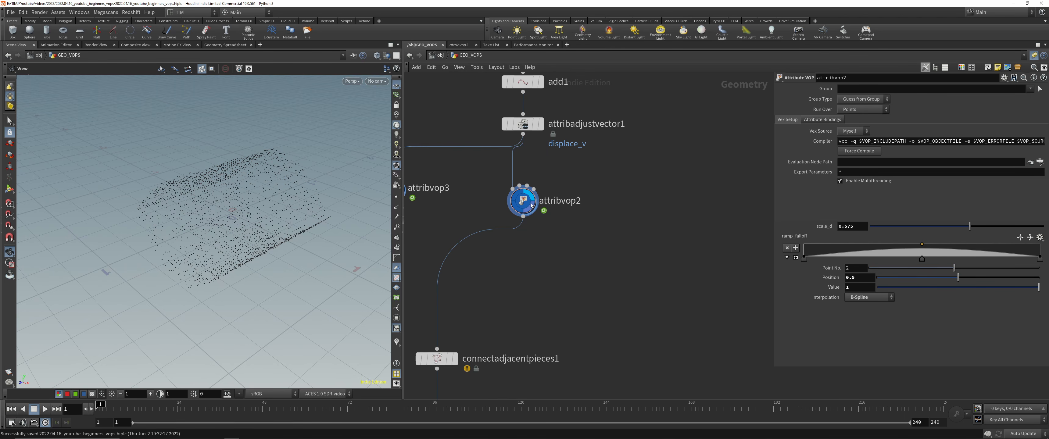
mouse_move(523, 206)
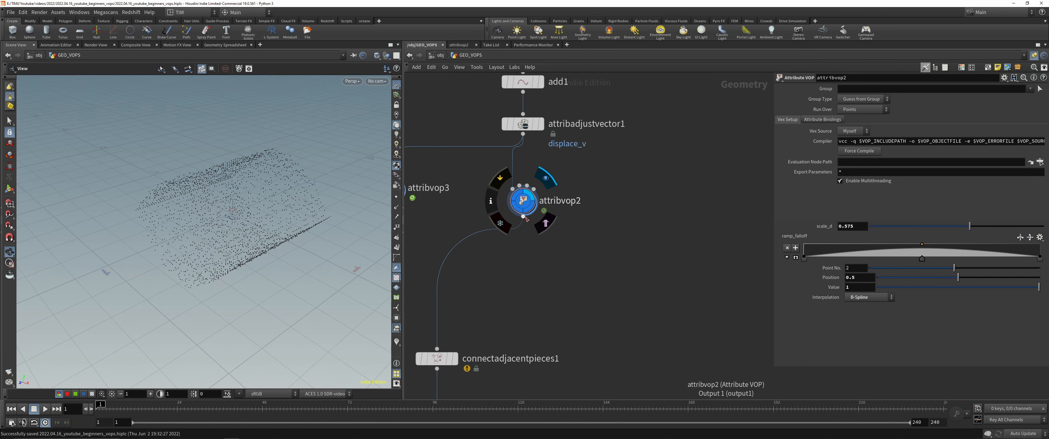
scroll(565, 245, down, 4)
scroll(551, 232, up, 3)
drag(285, 212, 287, 166)
scroll(286, 165, up, 4)
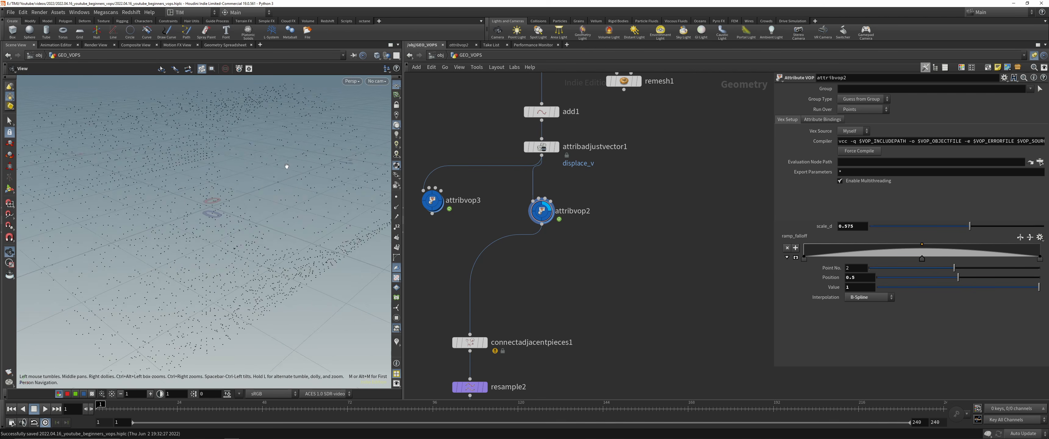
scroll(287, 166, down, 4)
scroll(530, 285, down, 2)
Step: Display the undisplaced point grid at attribadjustvector1
click(536, 217)
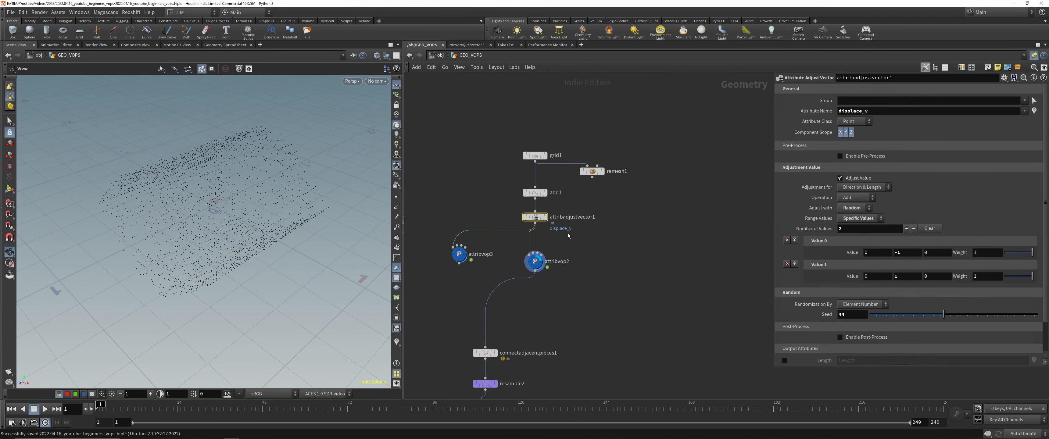
key(r)
scroll(578, 246, up, 2)
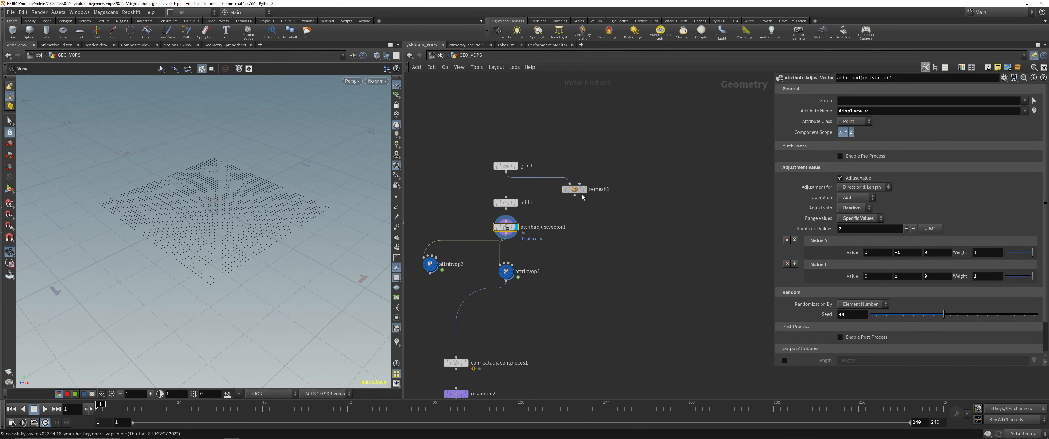
Step: Add a Circle node in the empty area above the remesh1 branch and frame it in the viewport
drag(582, 196, 598, 199)
scroll(516, 136, up, 3)
middle_drag(566, 132, 548, 218)
click(561, 189)
scroll(560, 189, down, 2)
middle_drag(641, 202, 586, 197)
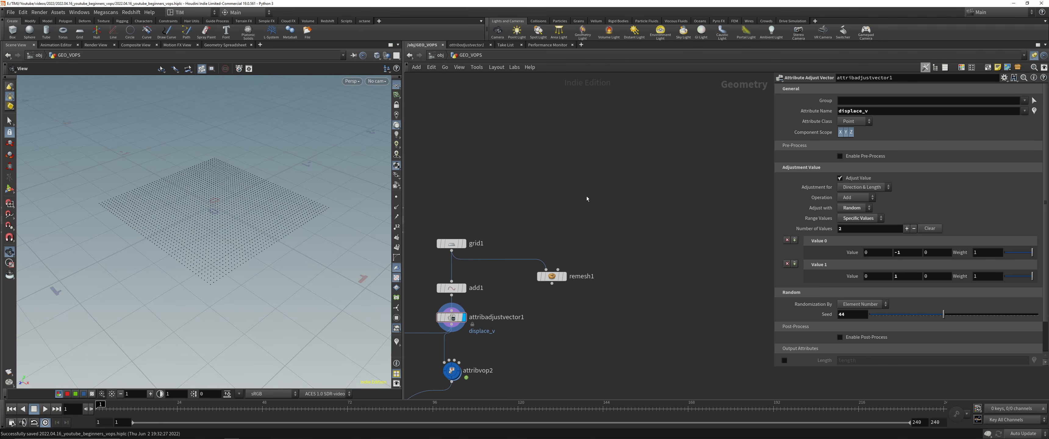
key(Tab)
text(circle)
key(Return)
click(587, 196)
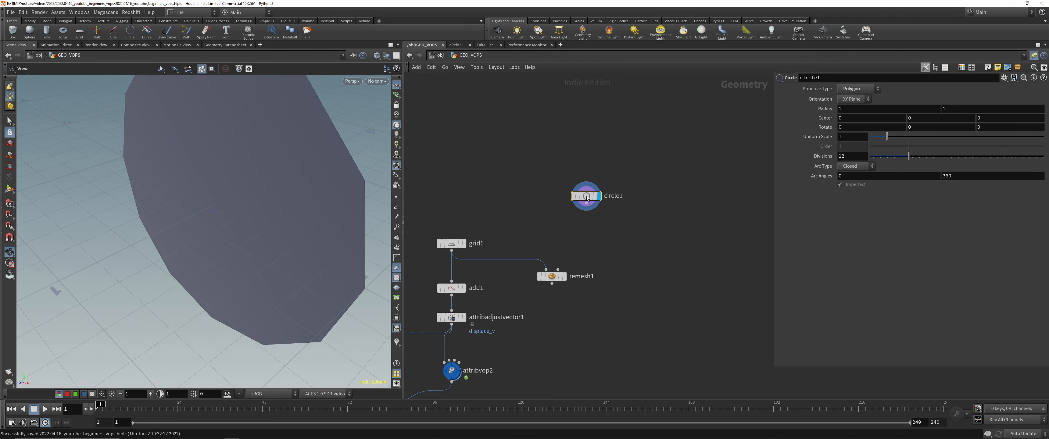
right_drag(356, 190, 225, 198)
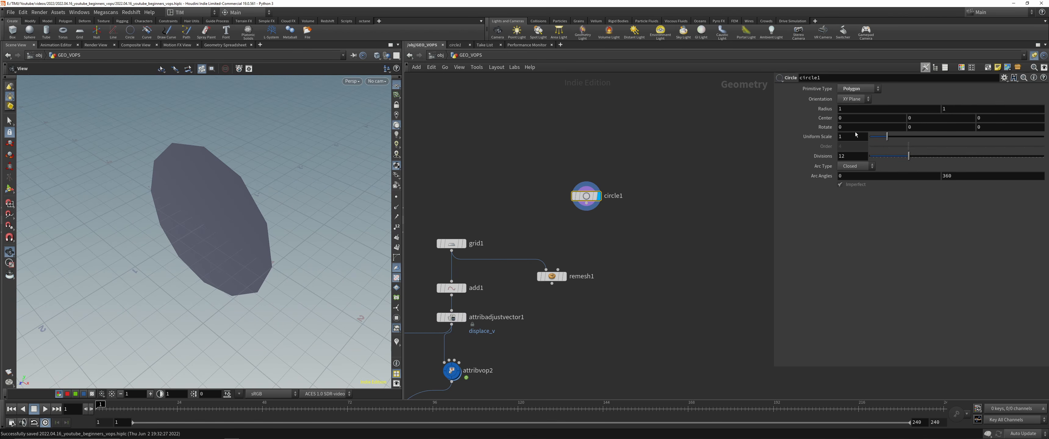
Step: Set circle1's divisions to 64 and its orientation to ZX Plane
click(851, 154)
key(Return)
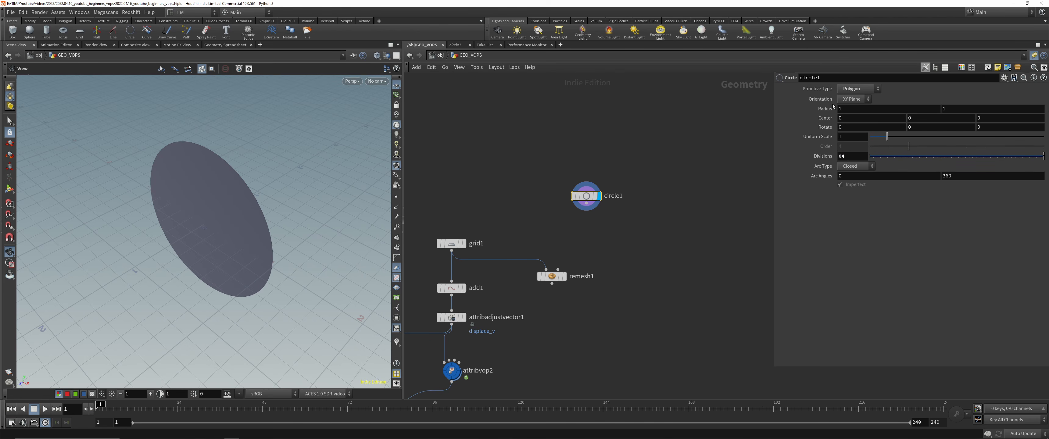
click(854, 99)
click(850, 116)
click(854, 99)
click(850, 124)
scroll(633, 203, up, 3)
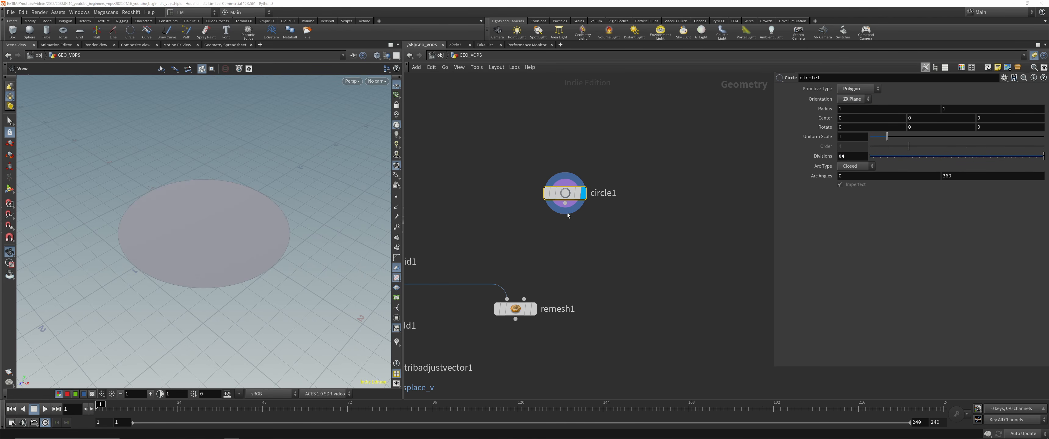
Step: Append a PolyFrame node to circle1, turn off its normal output and name its tangent attribute N
key(Tab)
text(polyframe)
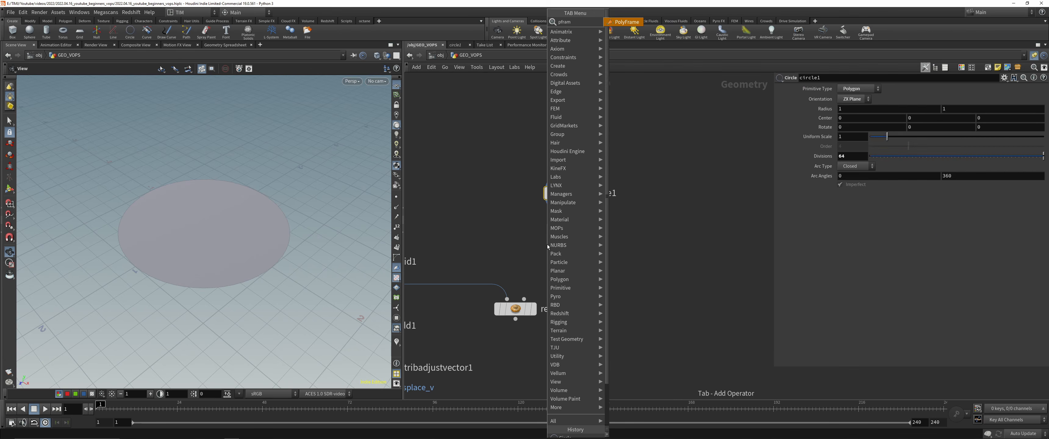
key(Return)
click(548, 244)
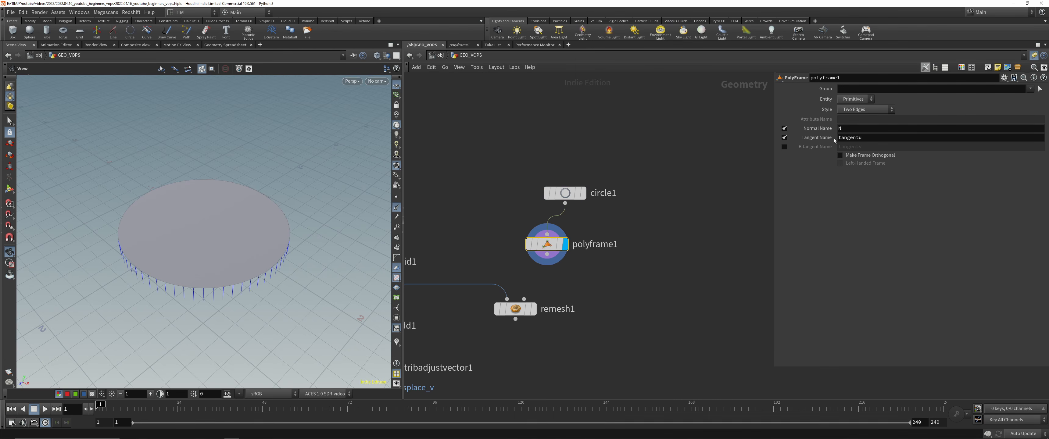
click(785, 129)
double_click(857, 138)
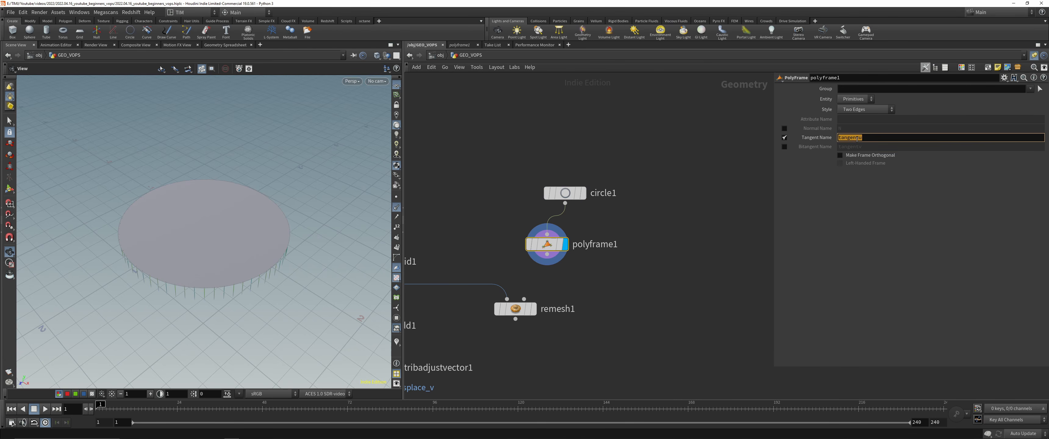
text(N)
drag(540, 245, 558, 233)
drag(535, 180, 639, 203)
Step: Append an Attribute Wrangle to polyframe1 with the expression @N = -@N; to flip the normals
click(638, 252)
key(Tab)
text(aw)
key(Return)
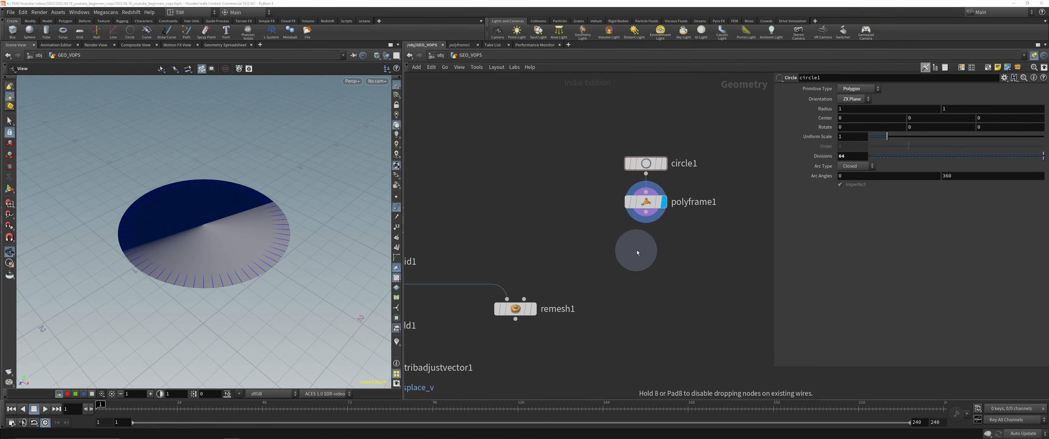
click(644, 249)
drag(649, 220, 645, 233)
click(791, 163)
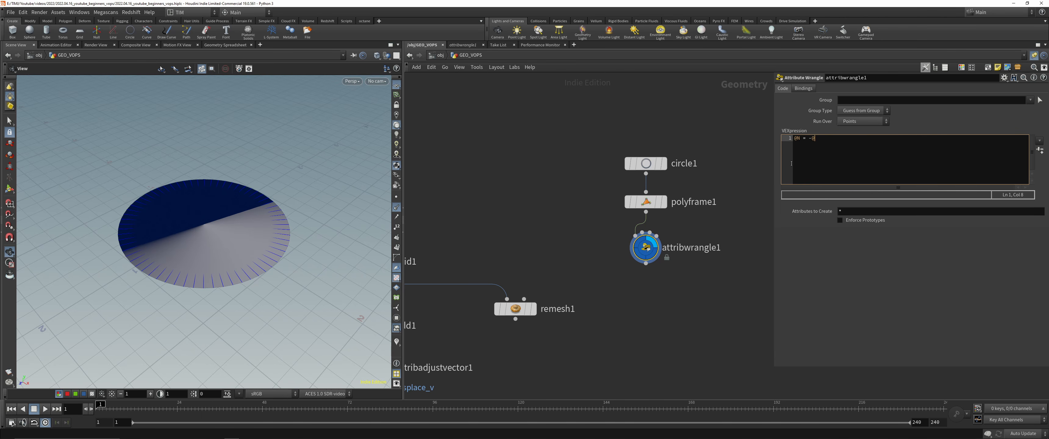
key(ctrl+Return)
click(564, 348)
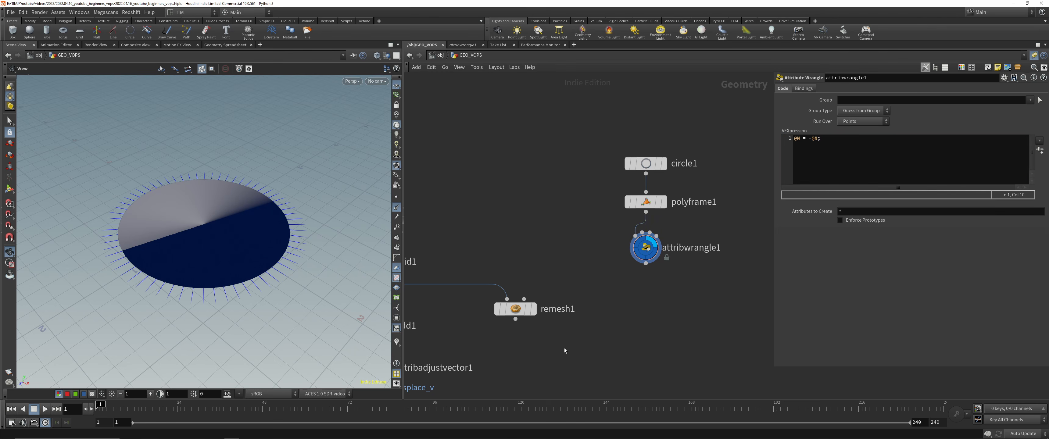
Step: Append a Mountain node to attribwrangle1 and display the noise-displaced circle
scroll(609, 267, down, 3)
scroll(635, 266, up, 3)
click(632, 259)
middle_drag(631, 296, 580, 281)
key(Tab)
text(mi)
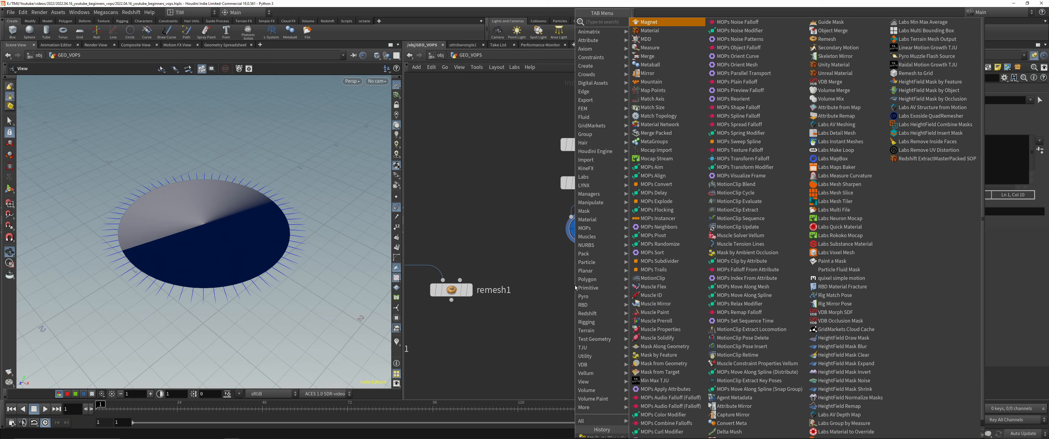
text(o)
key(BackSpace)
key(BackSpace)
text(ou)
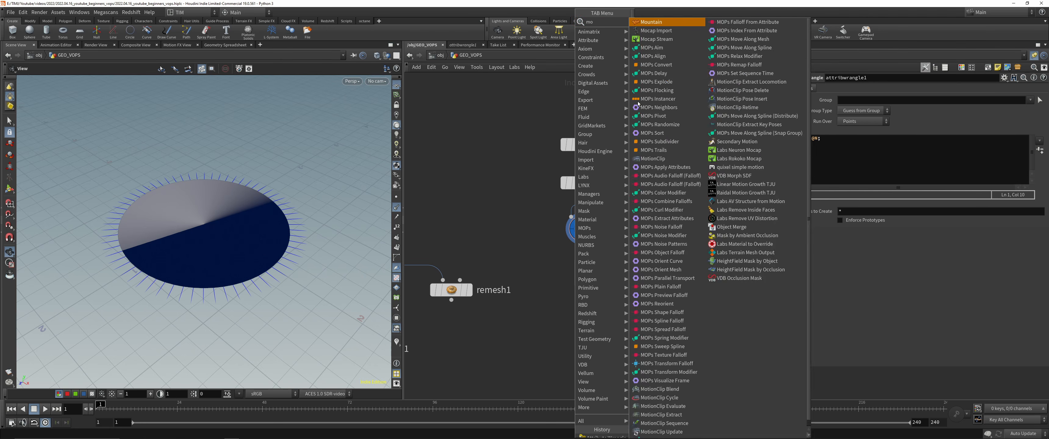
key(Return)
key(Return)
key(r)
click(576, 287)
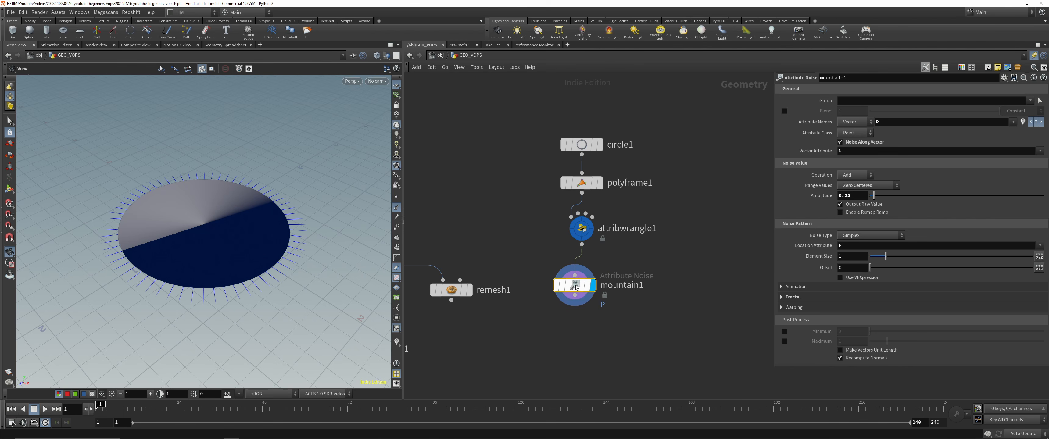
drag(580, 278, 587, 278)
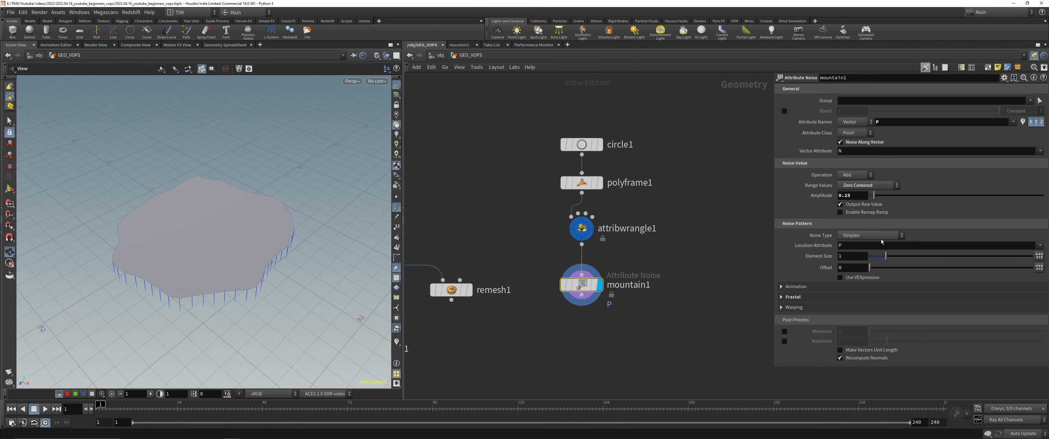
Step: Try mountain1 with an amplitude of 1.04 and an element size of 0.69, and delete the node
drag(871, 204, 889, 205)
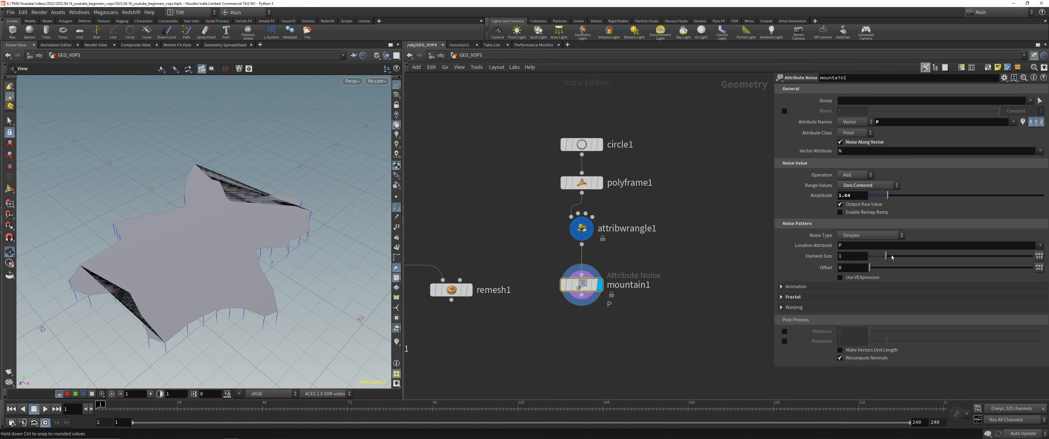
drag(892, 256, 881, 256)
scroll(625, 262, down, 2)
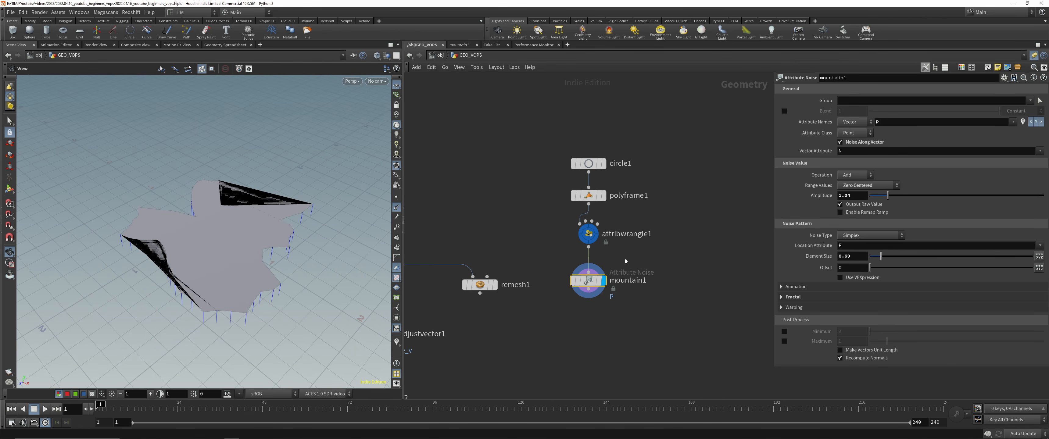
middle_drag(534, 239, 560, 197)
drag(616, 245, 617, 249)
drag(506, 244, 487, 245)
middle_drag(571, 231, 529, 244)
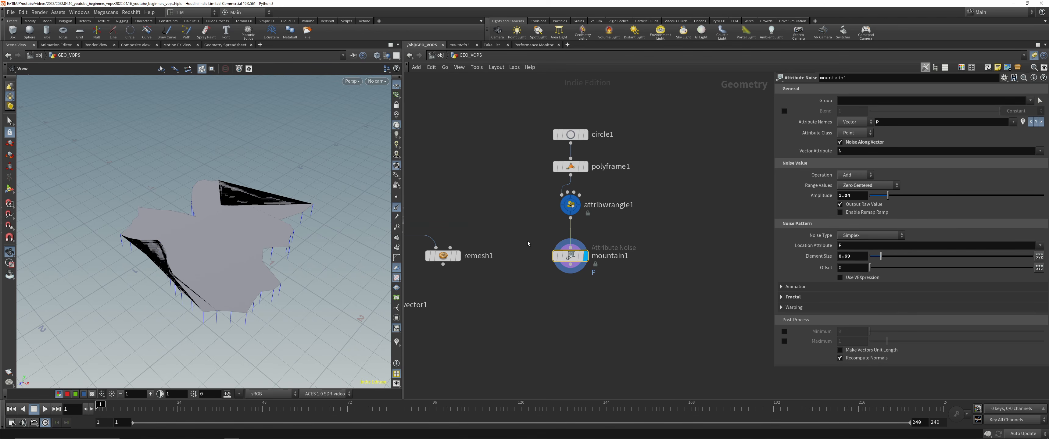
key(Delete)
Step: Append an Attribute VOP node to attribwrangle1, look inside it and return to the geometry network
key(Tab)
text(vop)
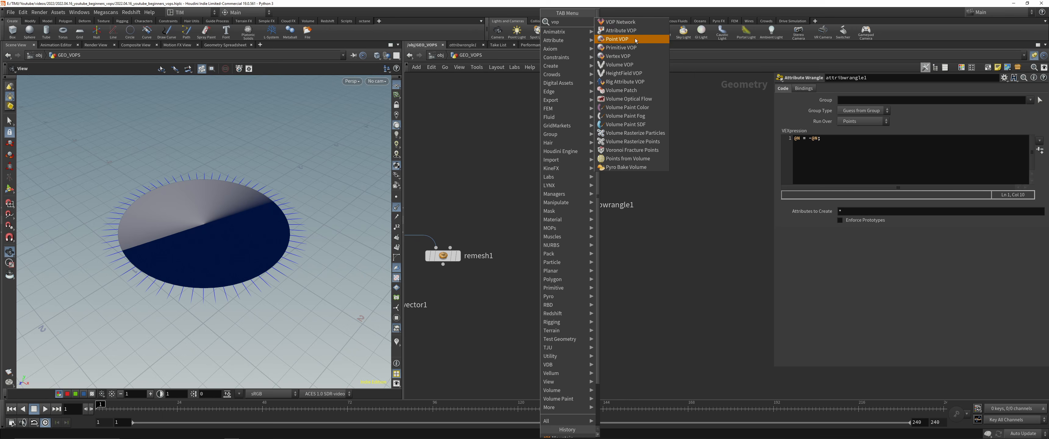
click(621, 30)
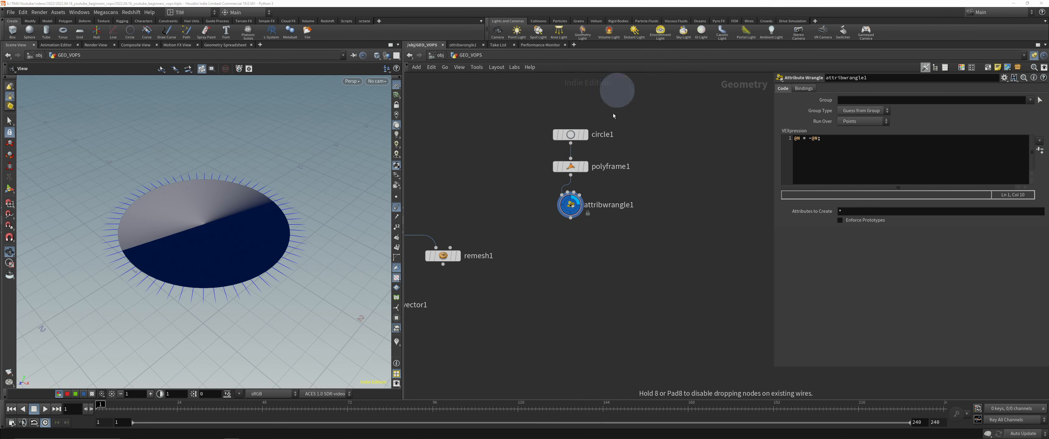
click(570, 261)
key(i)
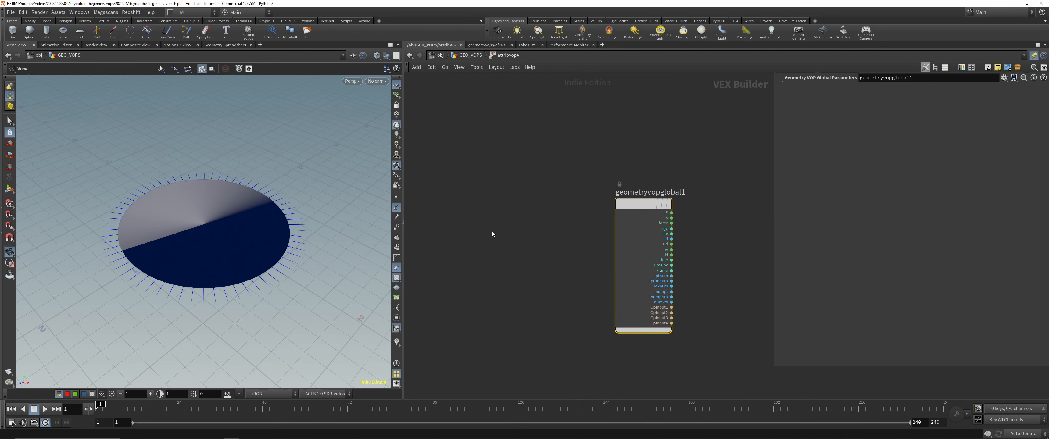
key(u)
Step: Hide the point normals in the viewport and set circle1's divisions to 512
click(395, 208)
click(570, 135)
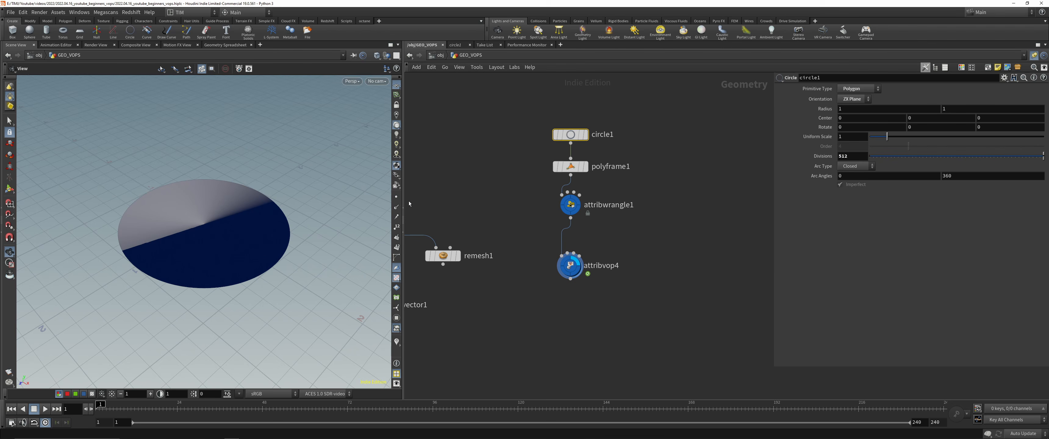
double_click(571, 266)
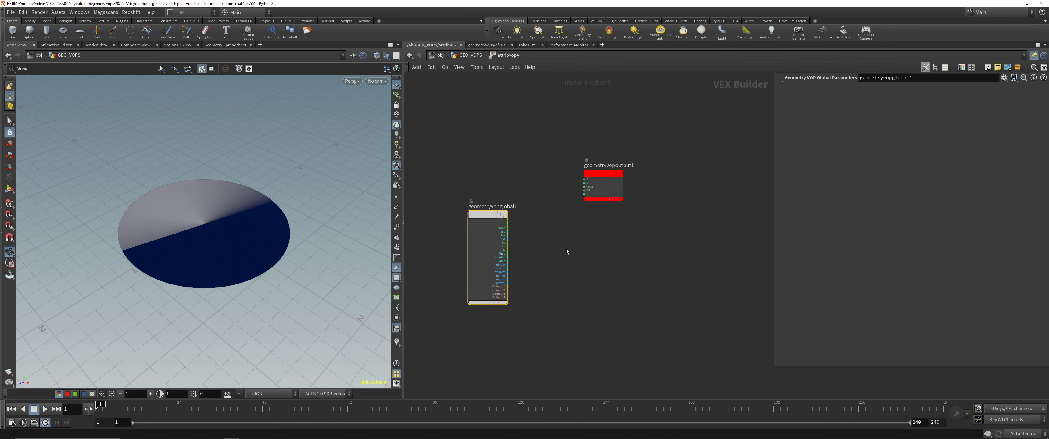
key(u)
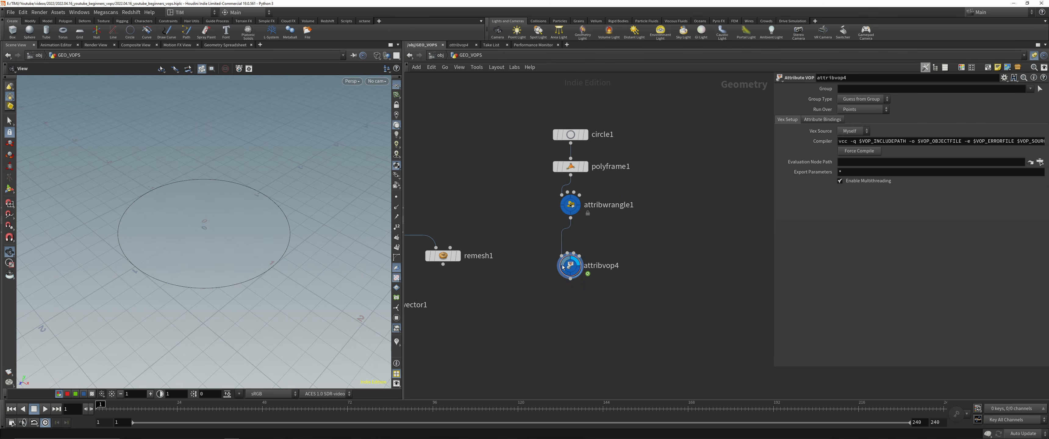
Step: Inside attribvop4, lay out the nodes and add a Displace Along Normal node between the global inputs and the output
double_click(569, 268)
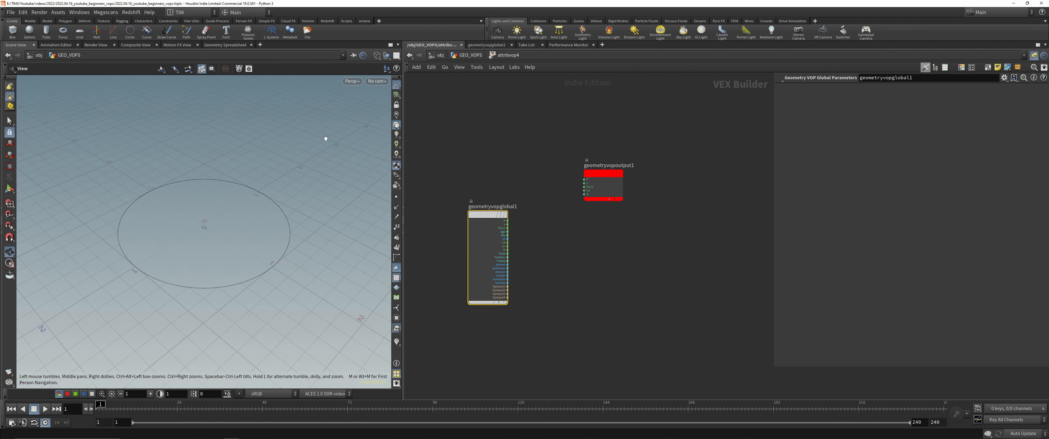
key(l)
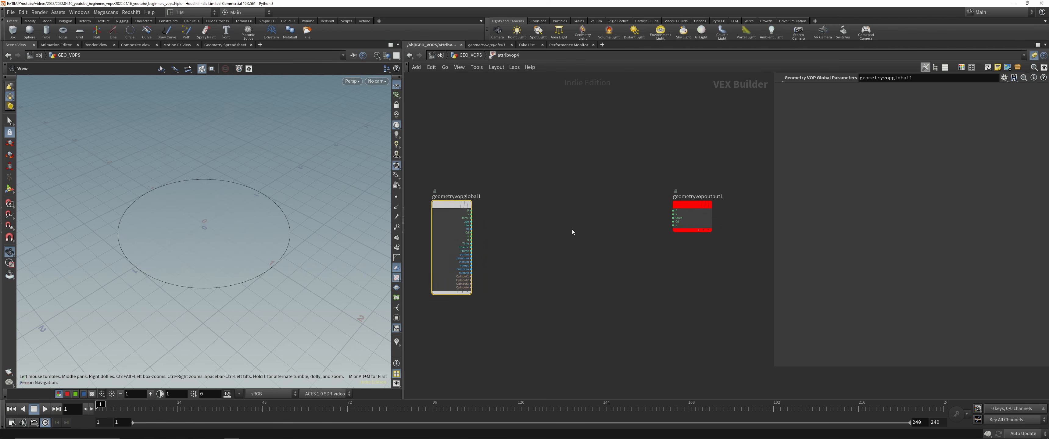
key(Tab)
text(dsplac)
key(BackSpace)
key(BackSpace)
key(BackSpace)
key(BackSpace)
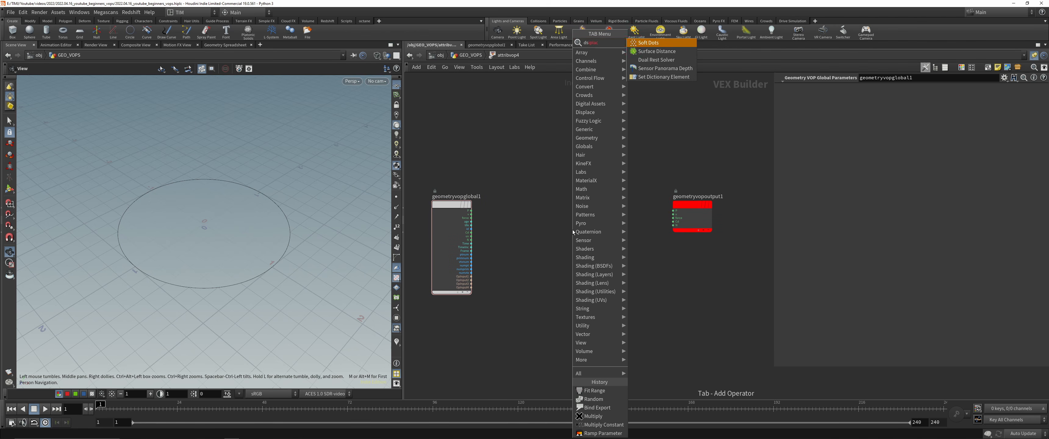
key(BackSpace)
text(isp)
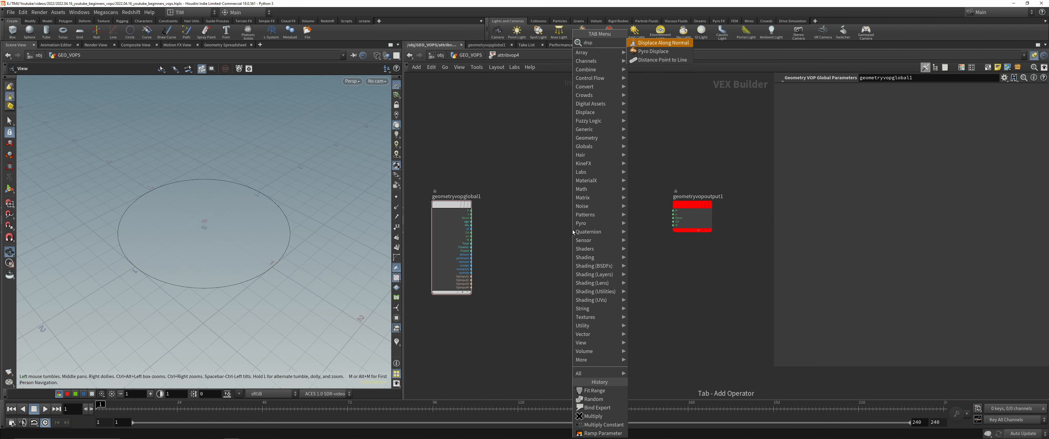
key(Return)
Step: Add an Anti-Aliased Noise node beside geometryvopglobal1 and move the displace node closer to the output
key(Tab)
text(aa)
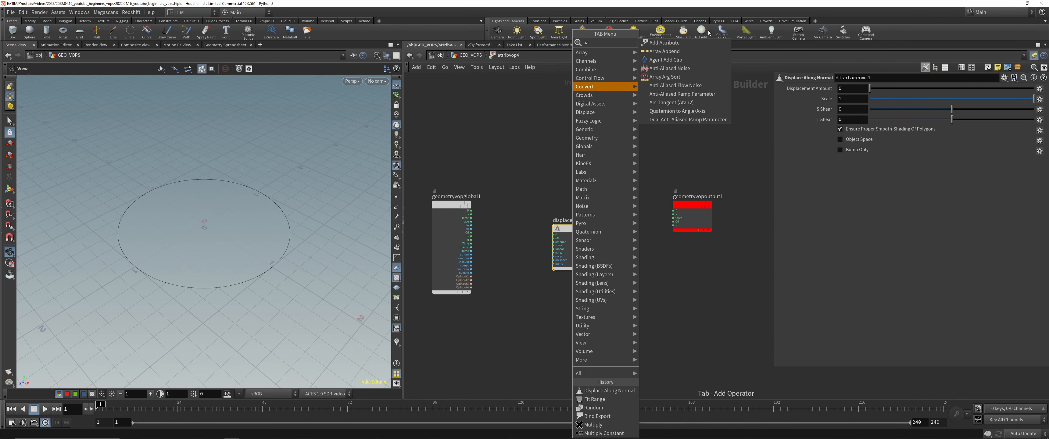
click(669, 68)
click(530, 208)
drag(569, 231, 613, 228)
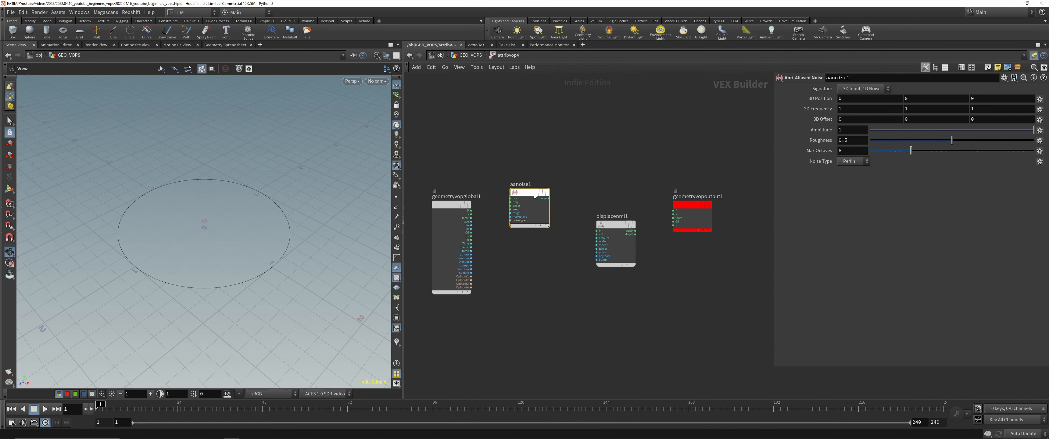
Step: Wire P into aanoise1 and displacenml1, the noise into the displacement amount, and the displaced position into the output's P; save the scene
drag(493, 203, 471, 210)
drag(549, 198, 472, 211)
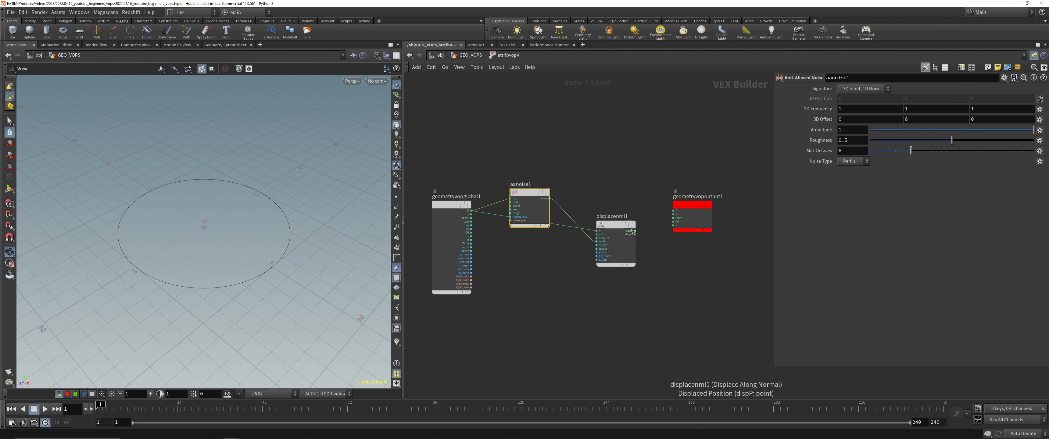
drag(636, 231, 673, 211)
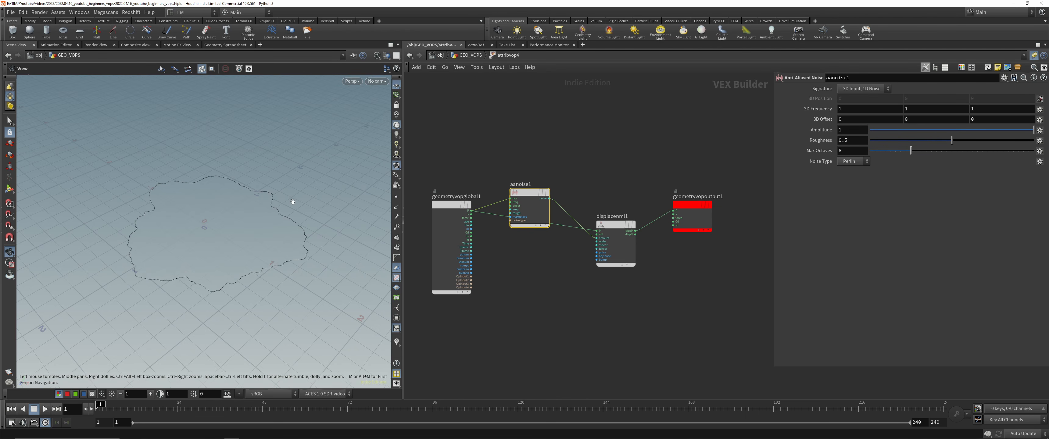
mouse_move(226, 224)
mouse_down()
mouse_move(236, 187)
mouse_move(230, 212)
mouse_up()
scroll(222, 219, up, 3)
key(ctrl+s)
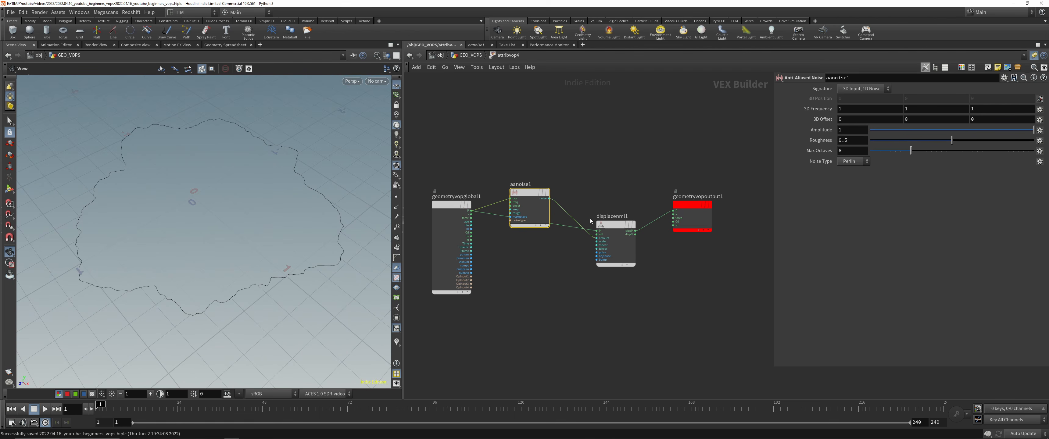
Step: Move aanoise1 below the main wire, line up displacenml1 and the output with the global inputs, and check displacenml1's parameters
drag(532, 199, 535, 267)
drag(615, 225, 618, 205)
drag(692, 205, 705, 205)
click(628, 224)
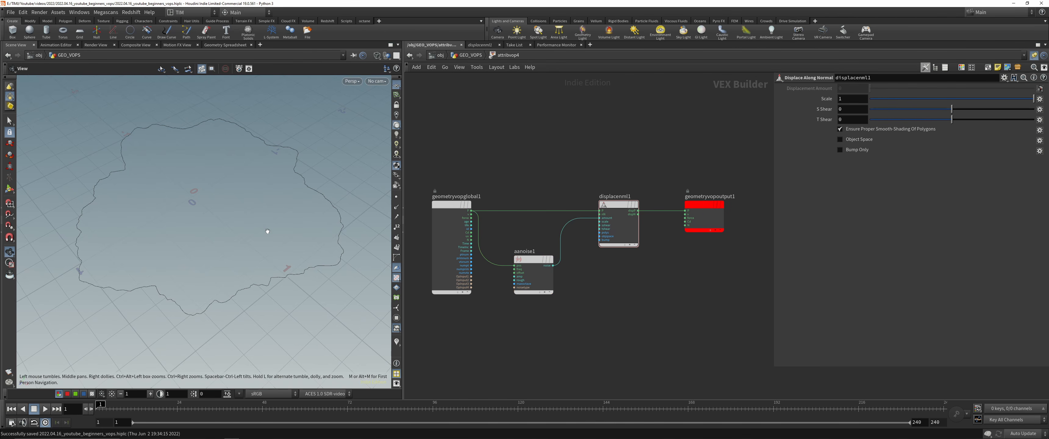
drag(270, 229, 227, 221)
Step: On aanoise1, try a 3D Offset of 1.5 on all axes, undo it, and set Roughness to 0.25
click(538, 281)
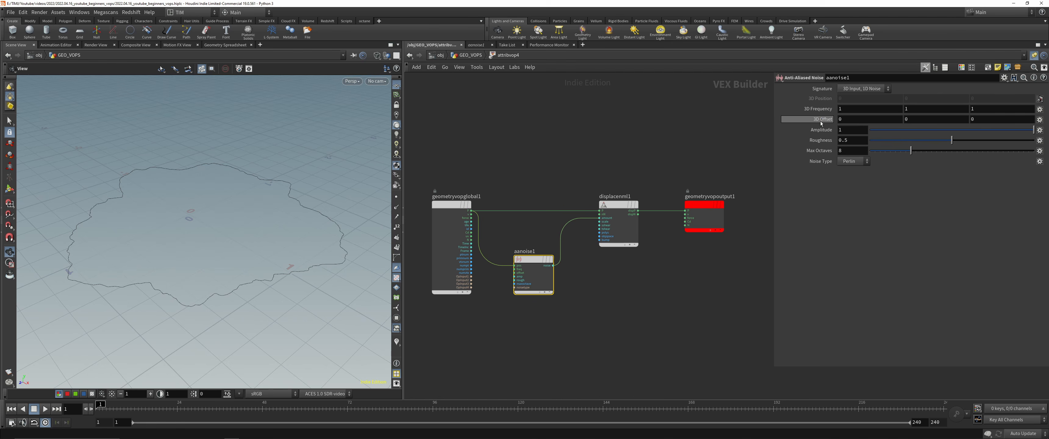
middle_drag(821, 123, 722, 179)
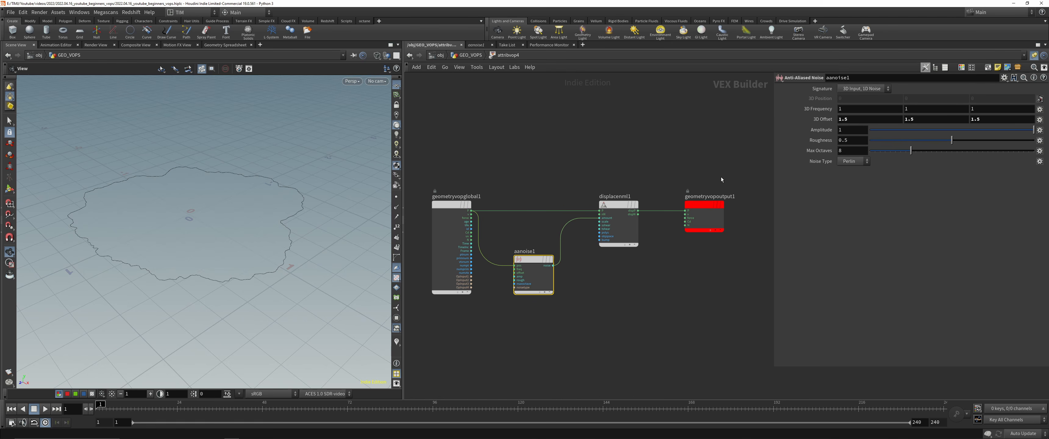
key(ctrl+z)
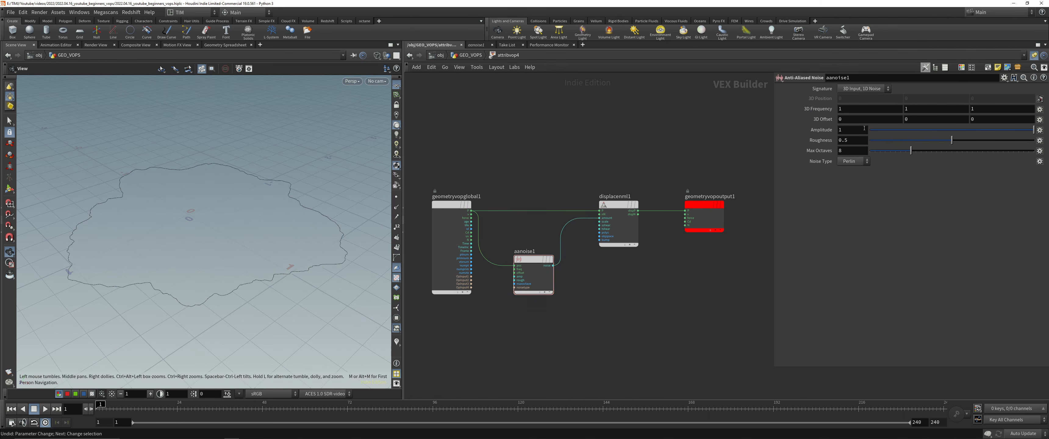
key(Return)
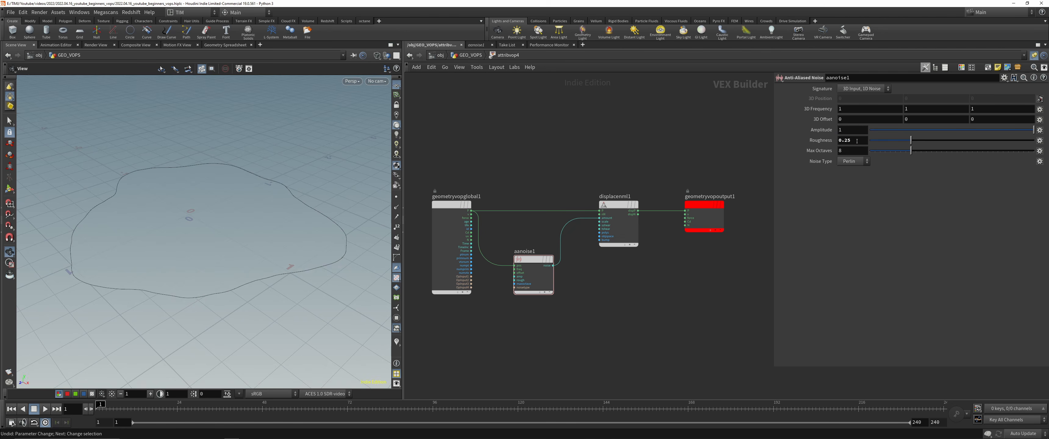
Step: Review attribvop4's internal noise network and its place after attribwrangle1 in the geometry network
key(u)
scroll(628, 288, down, 2)
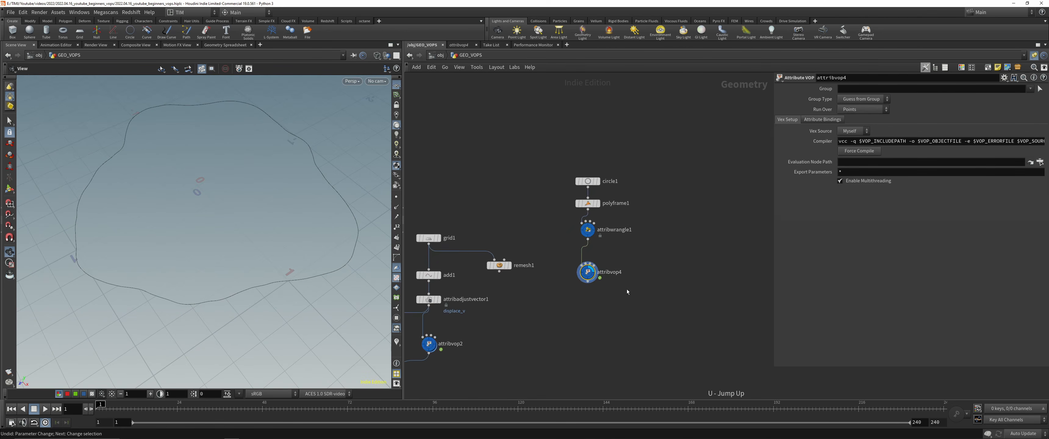
scroll(588, 275, up, 2)
double_click(588, 272)
scroll(646, 271, down, 1)
middle_drag(683, 271, 666, 260)
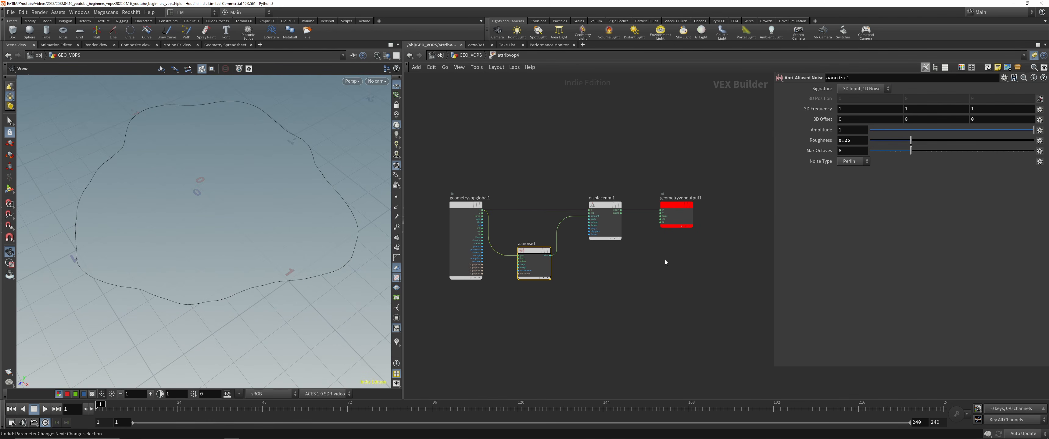
click(650, 272)
key(u)
drag(631, 208, 573, 239)
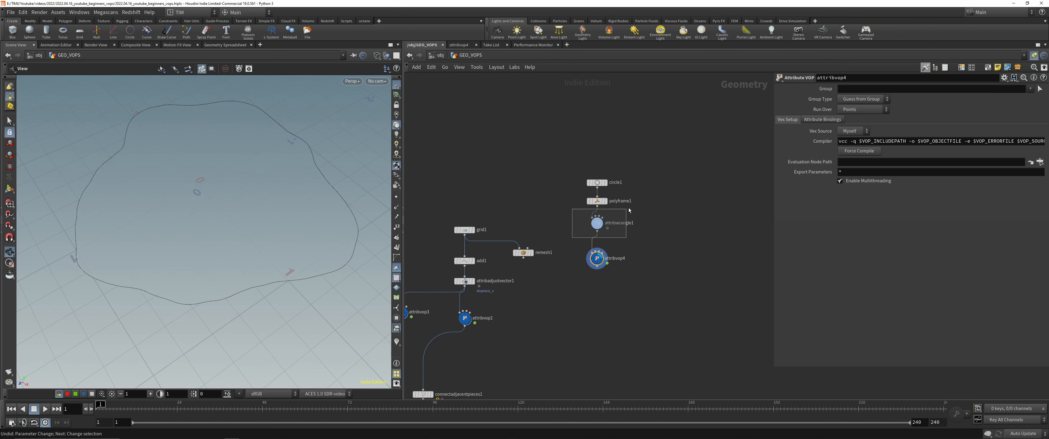
click(600, 221)
scroll(202, 182, down, 3)
drag(203, 185, 233, 191)
click(597, 258)
scroll(597, 258, up, 3)
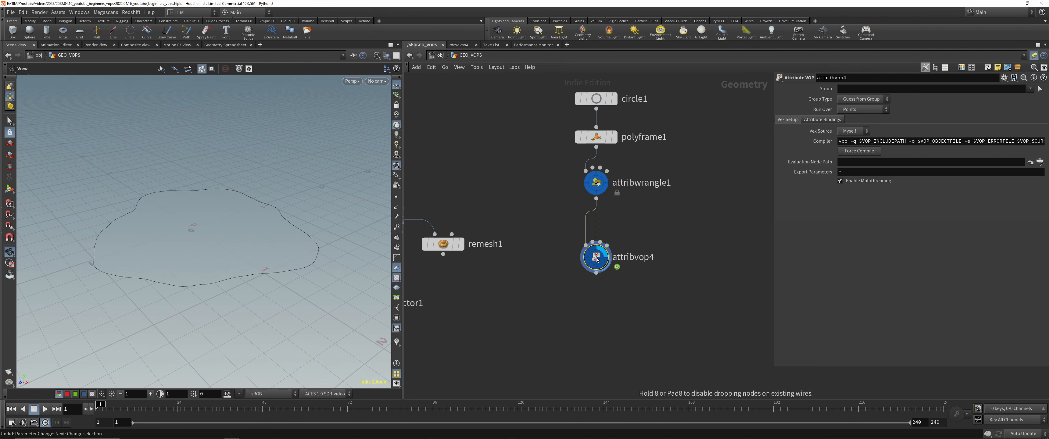
double_click(596, 259)
click(600, 285)
key(u)
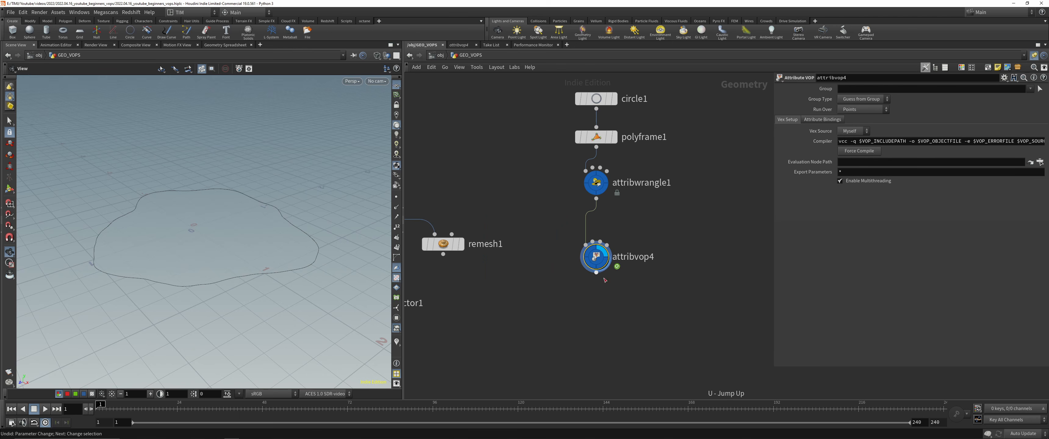
Step: Copy remesh1 below attribvop4, feed it with attribvop4's output, and display the copy
middle_drag(585, 306, 611, 270)
scroll(612, 269, down, 5)
scroll(565, 273, up, 2)
alt+drag(552, 215, 640, 267)
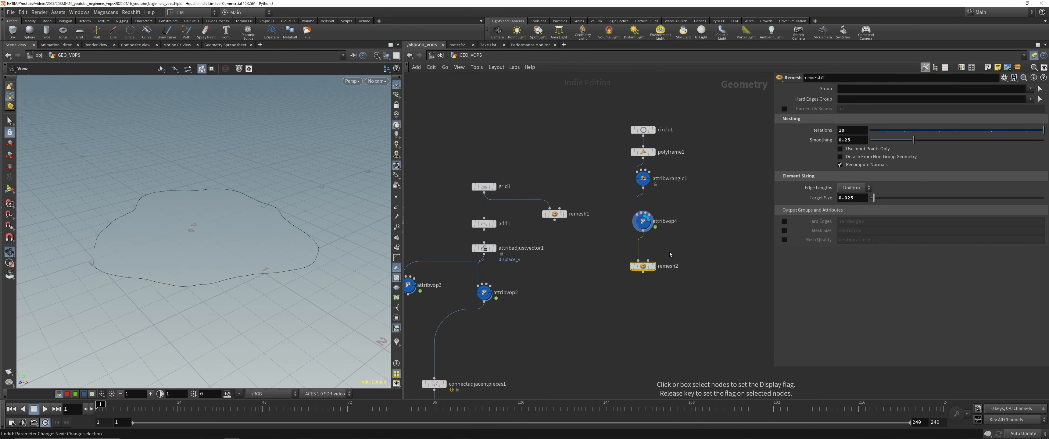
key(r)
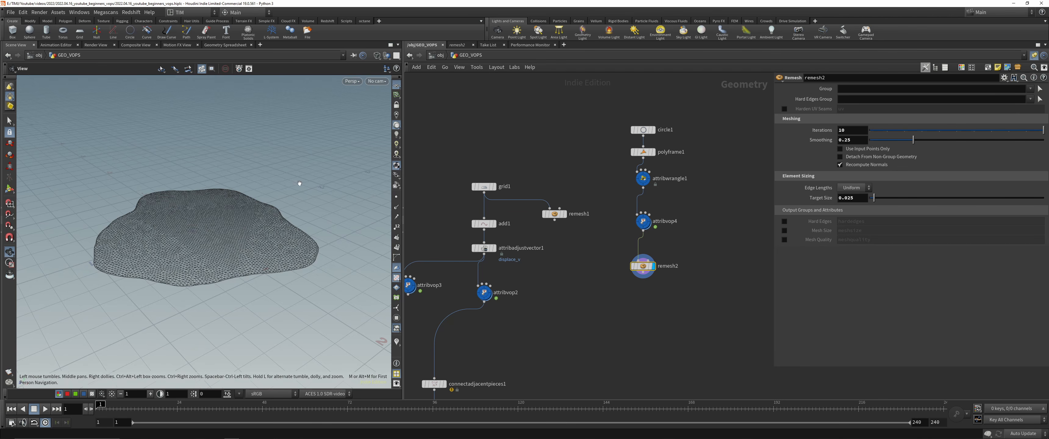
Step: Switch the viewport to shaded display and set remesh2's Iterations to 25 and Smoothing to 0.042
drag(300, 183, 239, 221)
key(w)
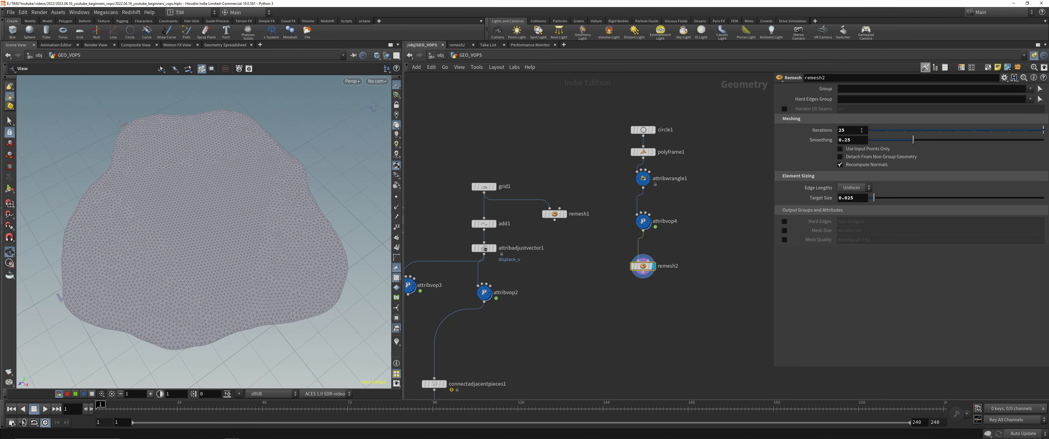
drag(261, 203, 258, 199)
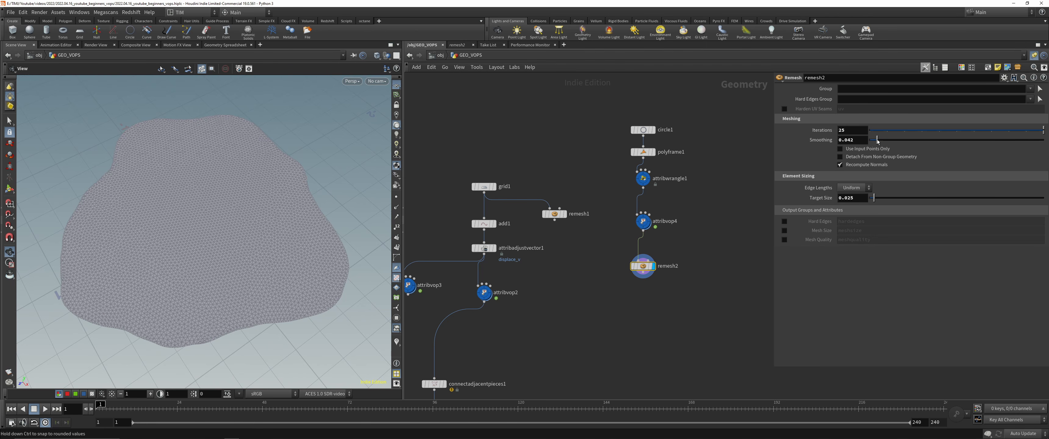
drag(277, 246, 276, 227)
click(639, 296)
Step: Copy attribvop2 below remesh2, connect and display it, and insert a copy of attribadjustvector1 between the two
middle_drag(602, 305, 605, 281)
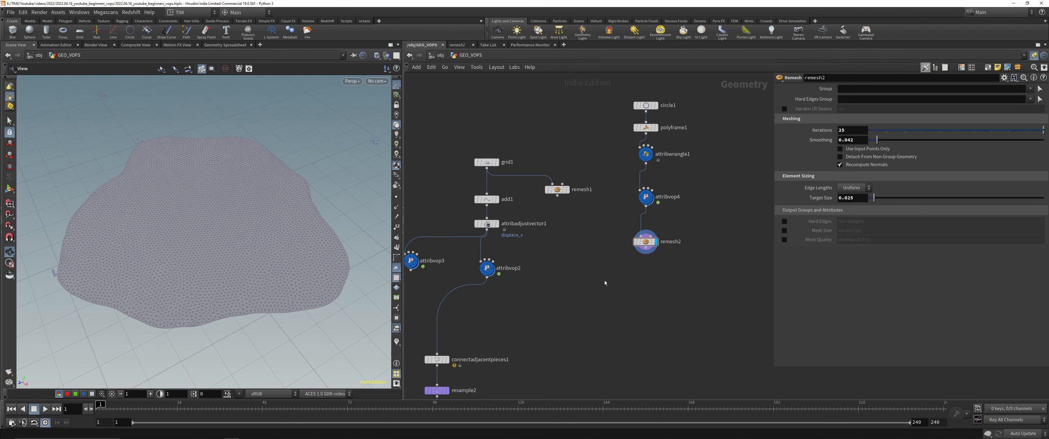
alt+drag(488, 269, 618, 278)
click(646, 247)
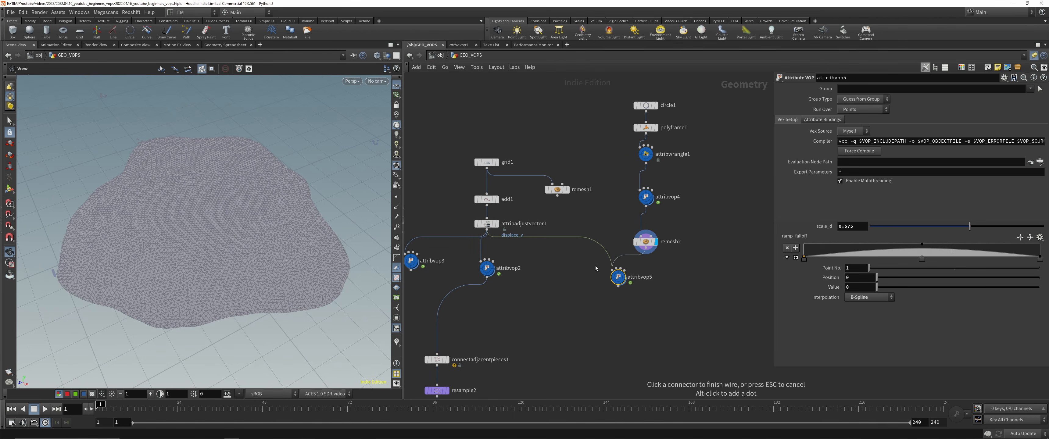
click(612, 270)
key(r)
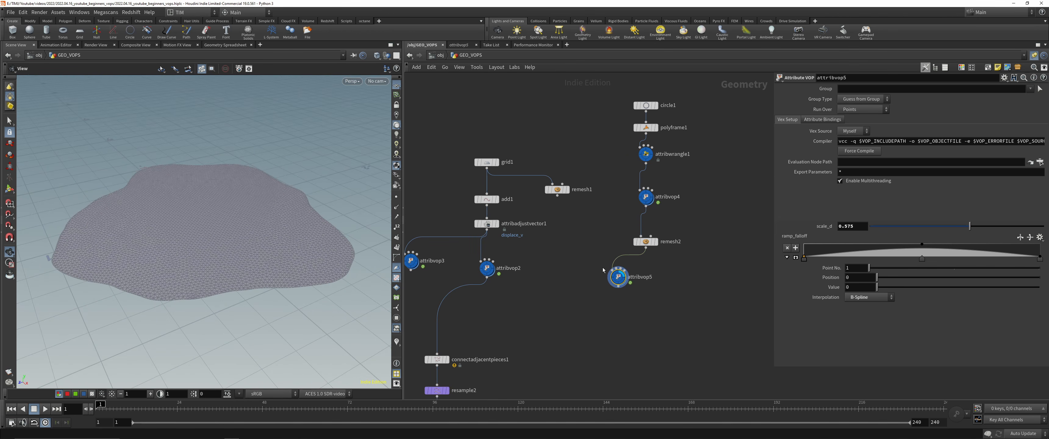
middle_drag(688, 264, 667, 250)
drag(598, 266, 629, 267)
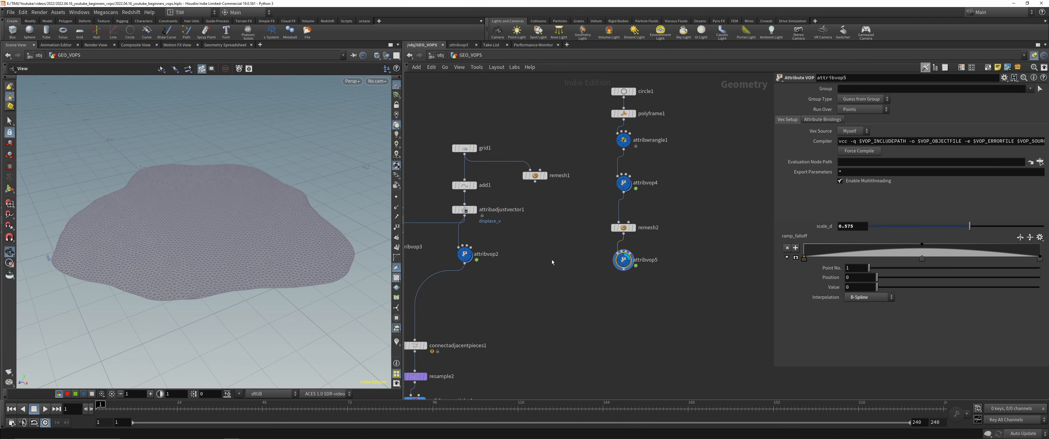
alt+drag(471, 215, 628, 291)
Step: Inside attribvop5, set fit1's Destination Min to 0.85 and return to the geometry network
double_click(628, 290)
click(737, 218)
middle_click(737, 218)
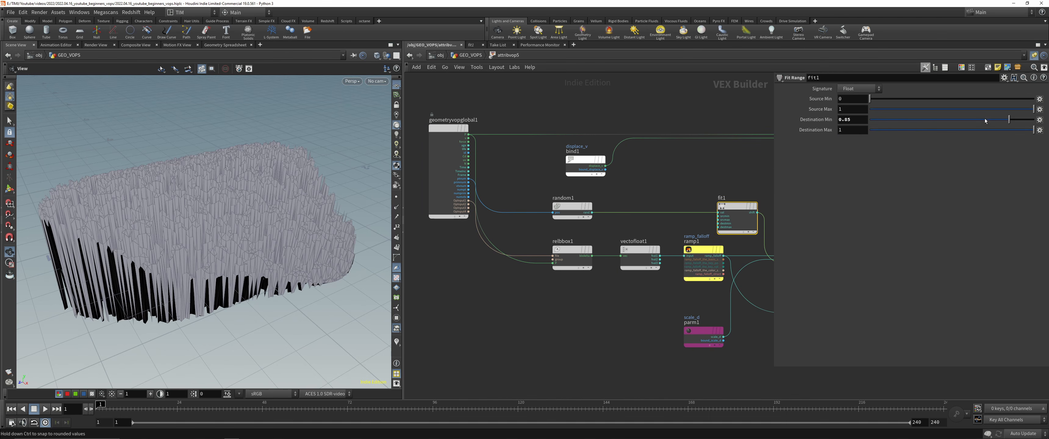
key(u)
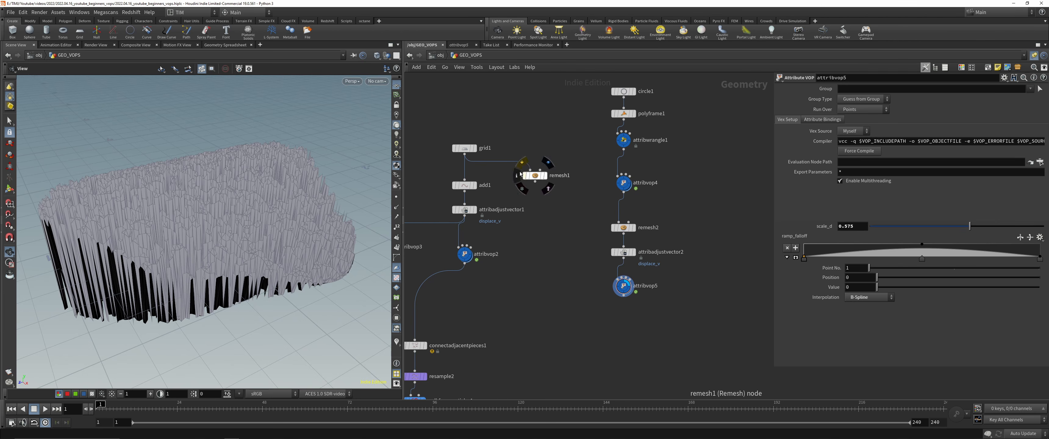
Step: Insert a copy of add1 between remesh2 and attribadjustvector2, and check attribvop5's displaced points
alt+drag(484, 202, 631, 274)
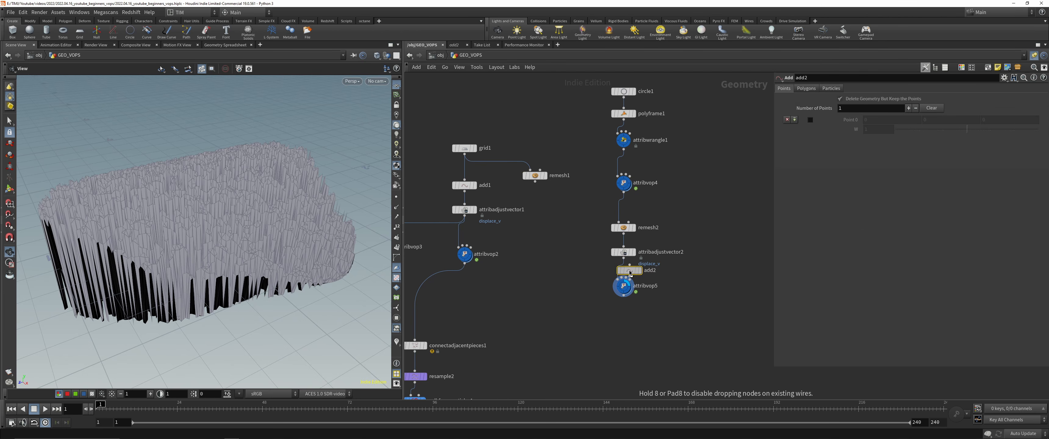
alt+drag(624, 245, 624, 246)
click(623, 311)
drag(234, 231, 269, 206)
scroll(507, 272, down, 2)
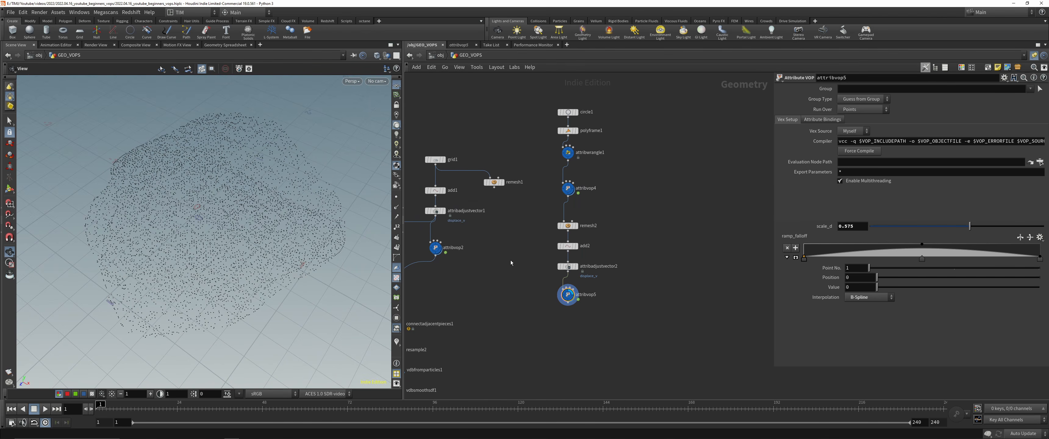
Step: Display remesh2's mesh and then attribvop4's displaced circle to compare the stages of the chain
scroll(544, 232, up, 2)
click(579, 223)
middle_drag(686, 227, 628, 231)
click(532, 226)
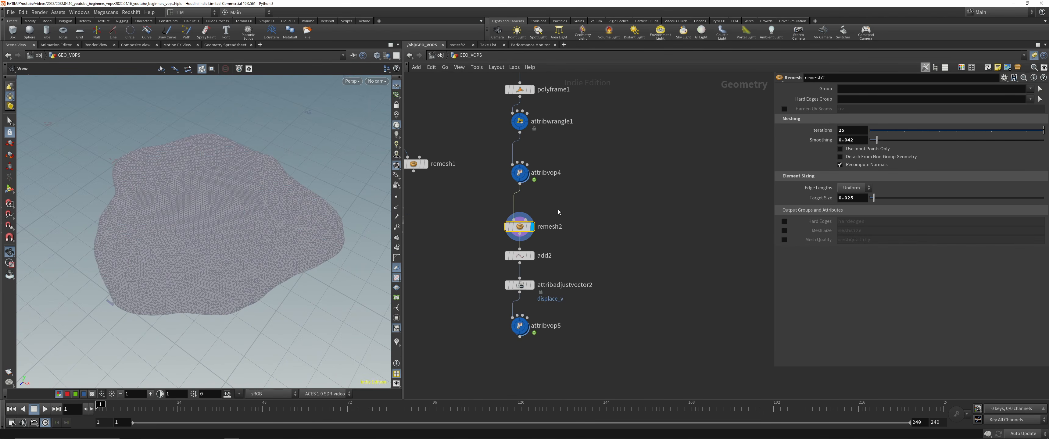
click(520, 173)
key(r)
Step: Inside attribvop4, move the output and displacenml1 farther from the global inputs, nudge aanoise1, and return to the geometry network
double_click(520, 193)
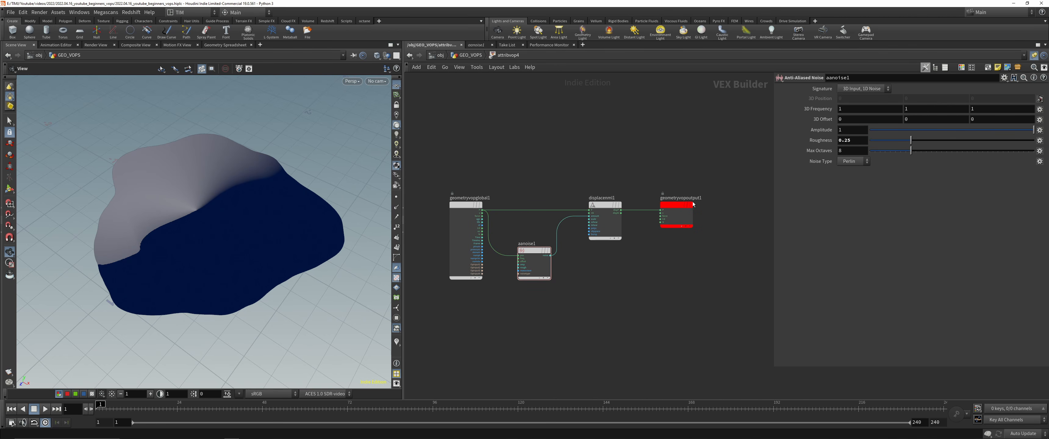
drag(682, 199, 745, 206)
drag(604, 209, 676, 209)
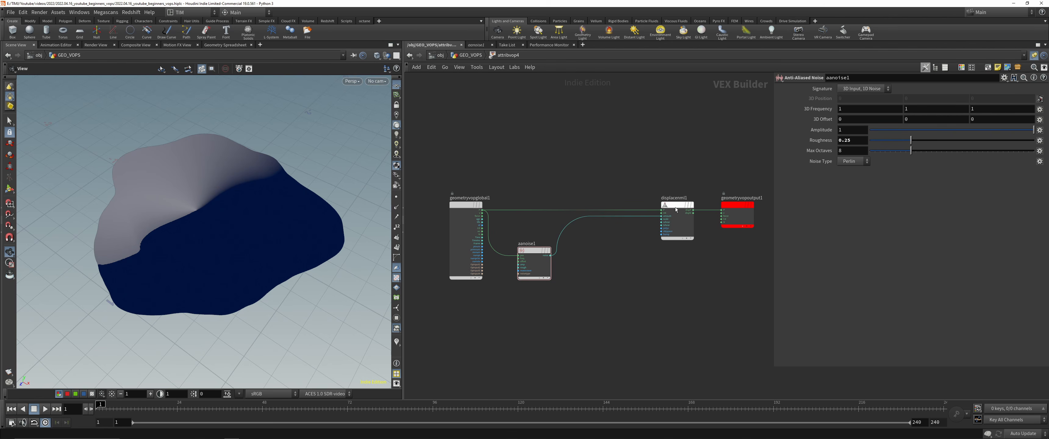
drag(536, 262, 544, 253)
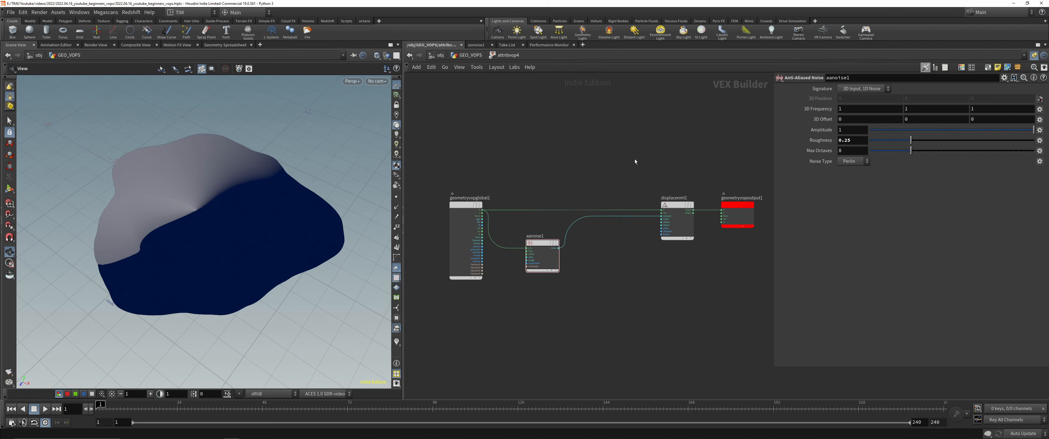
key(u)
Step: Show point normals to compare attribwrangle1 with attribvop4, look inside attribvop4 again, and hide the normals
click(546, 215)
mouse_move(374, 215)
mouse_down()
mouse_move(302, 201)
mouse_move(366, 202)
mouse_up()
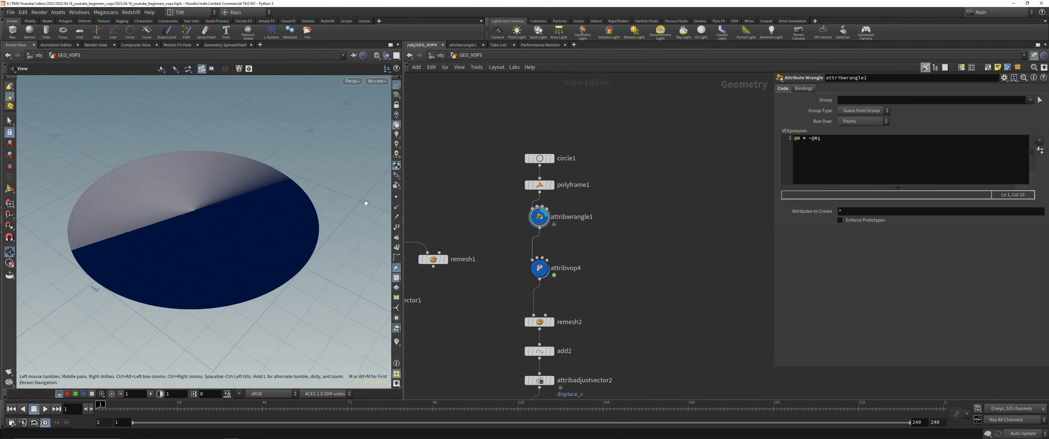
click(396, 208)
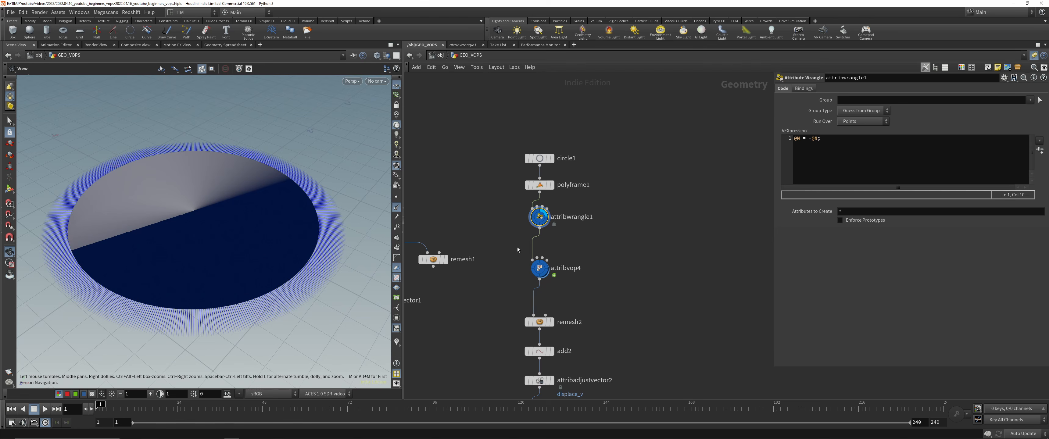
click(539, 267)
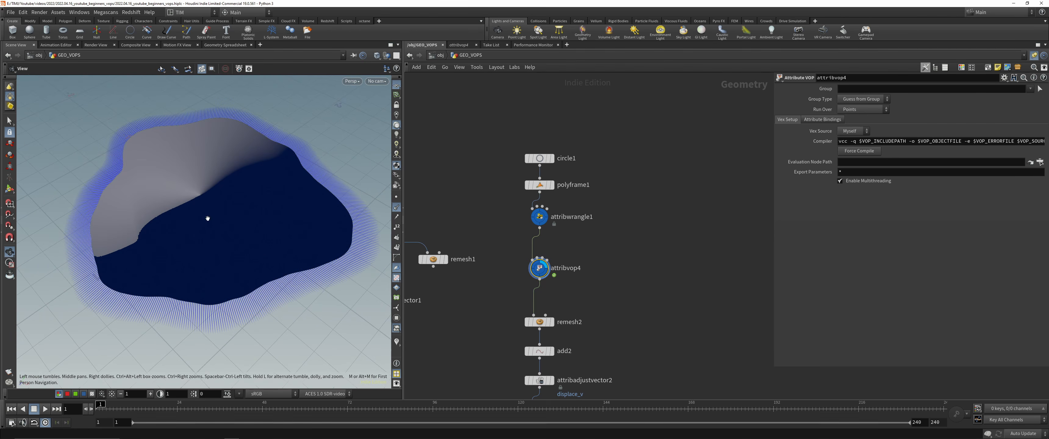
double_click(539, 268)
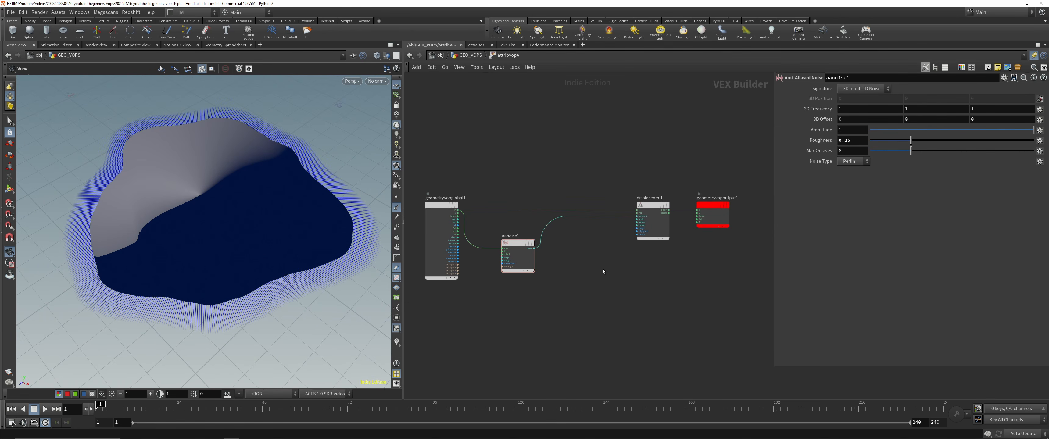
key(u)
drag(341, 208, 323, 175)
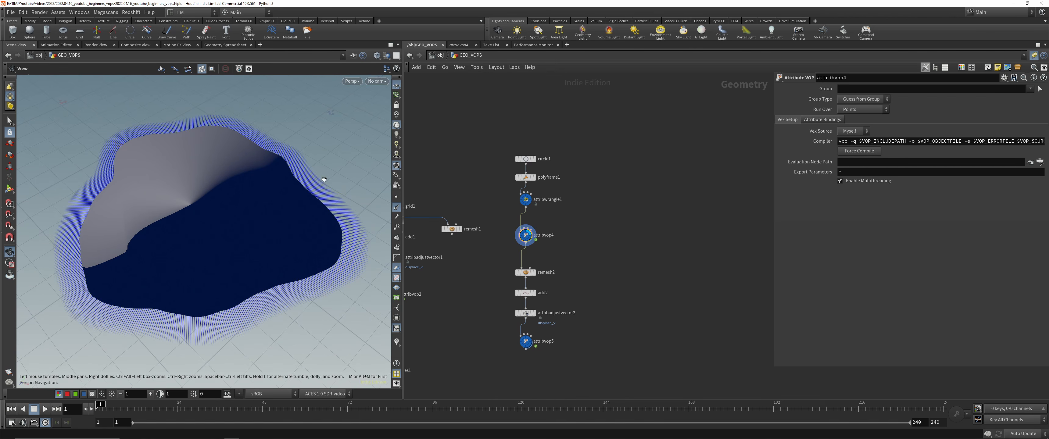
click(397, 207)
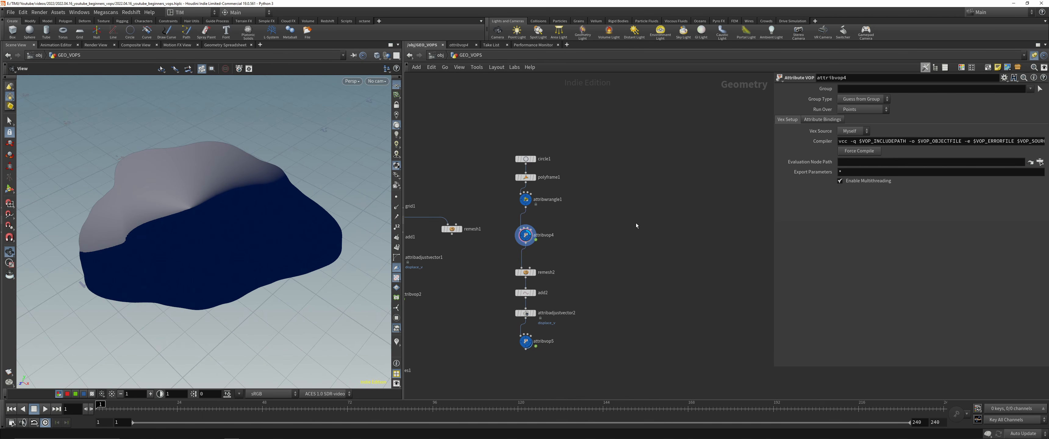
Step: Add a Copy to Points node in the empty area beside the circle1 chain
scroll(635, 216, up, 2)
key(Tab)
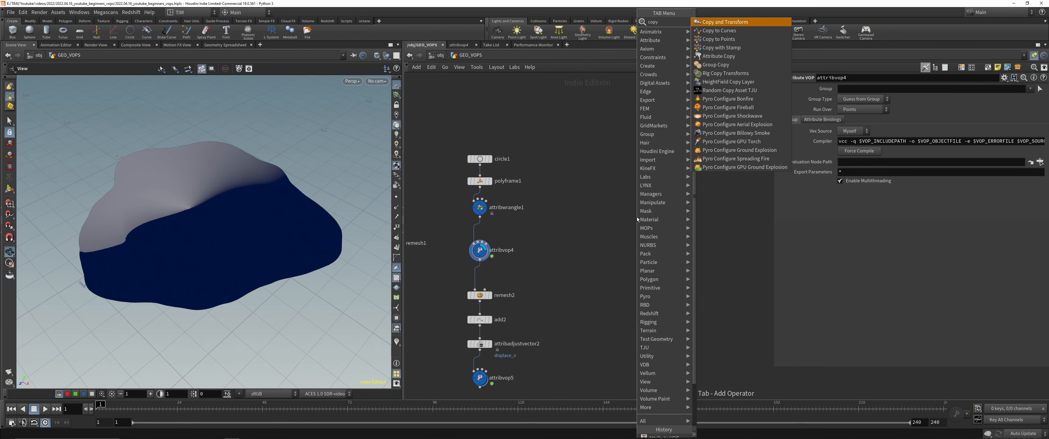
key(Escape)
click(637, 219)
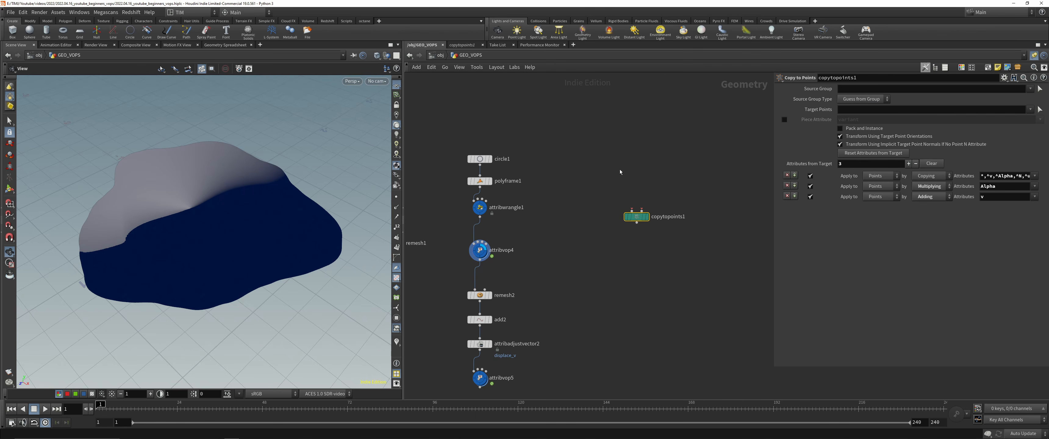
Step: Add a Line node above copytopoints1 and wire it into that node's first input
key(Tab)
text(li)
click(690, 21)
click(670, 120)
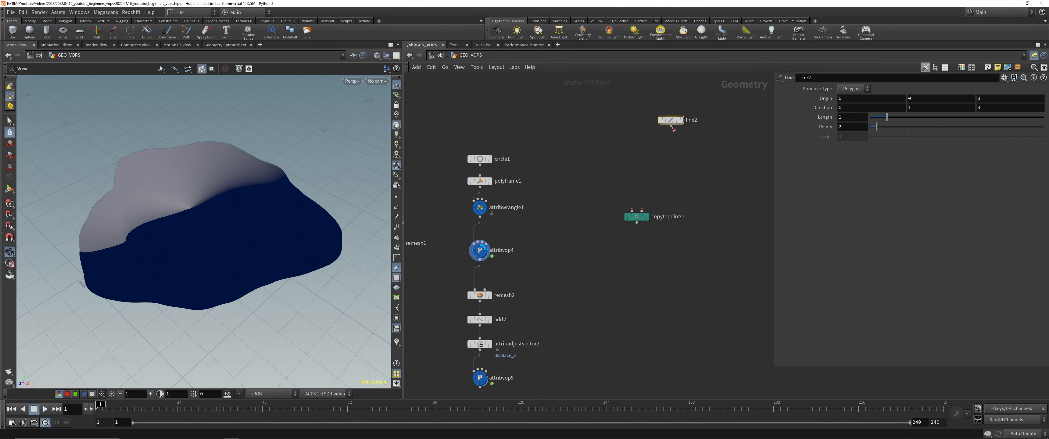
click(670, 126)
click(632, 210)
Step: Insert a Resample node between line2 and copytopoints1, aligned below the line, and display its result
key(Tab)
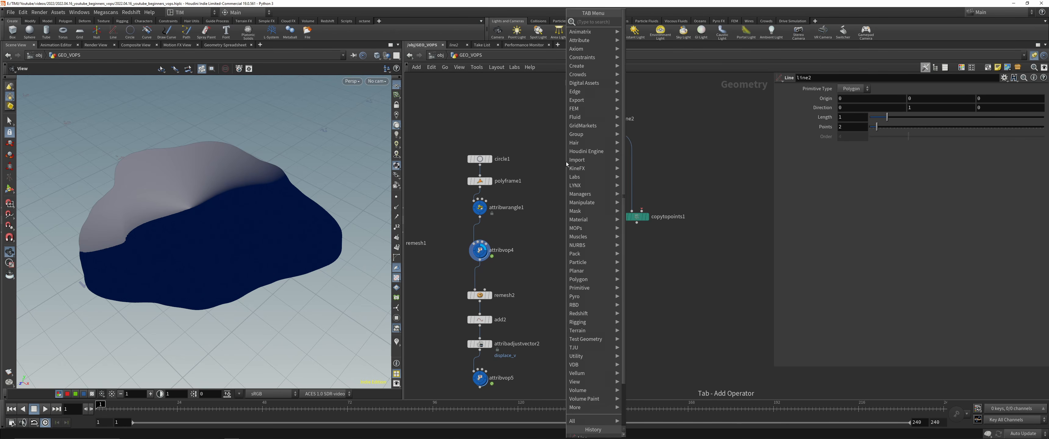
text(resa)
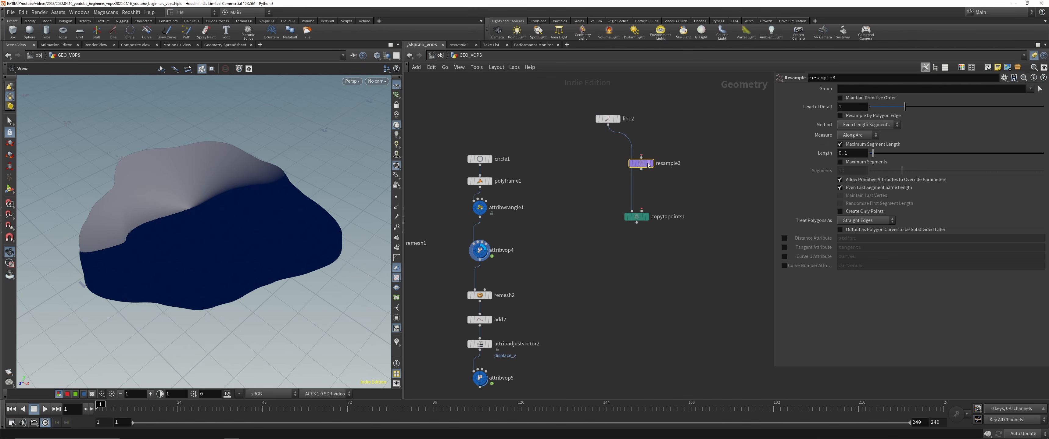
click(607, 168)
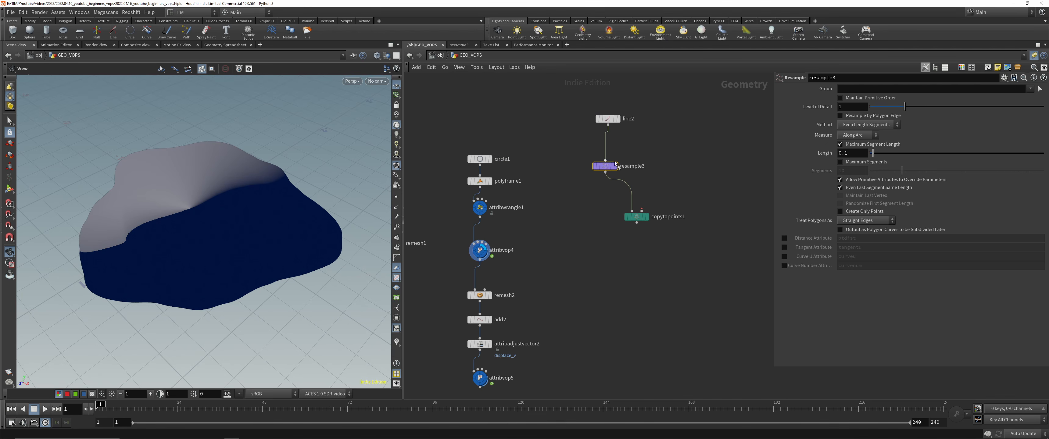
click(615, 166)
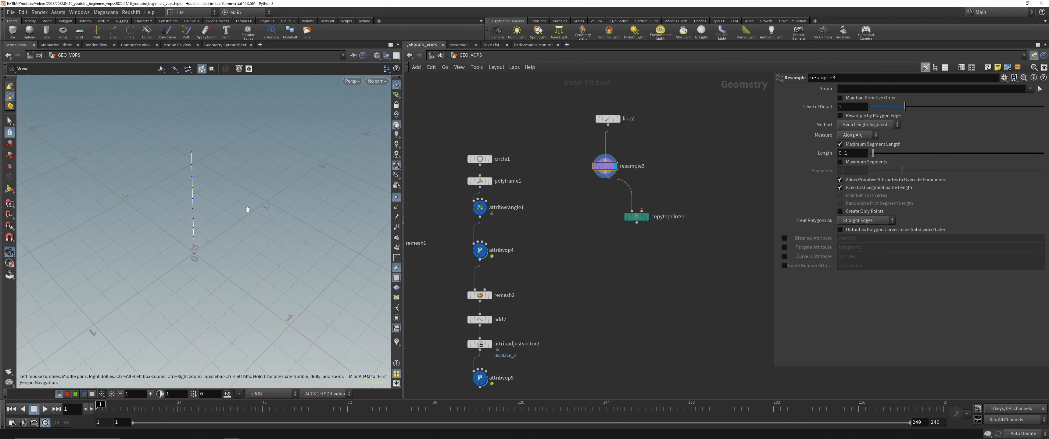
Step: Set resample3's maximum segment length to 0.025, inspect the denser points, and save the scene file
drag(248, 210, 243, 195)
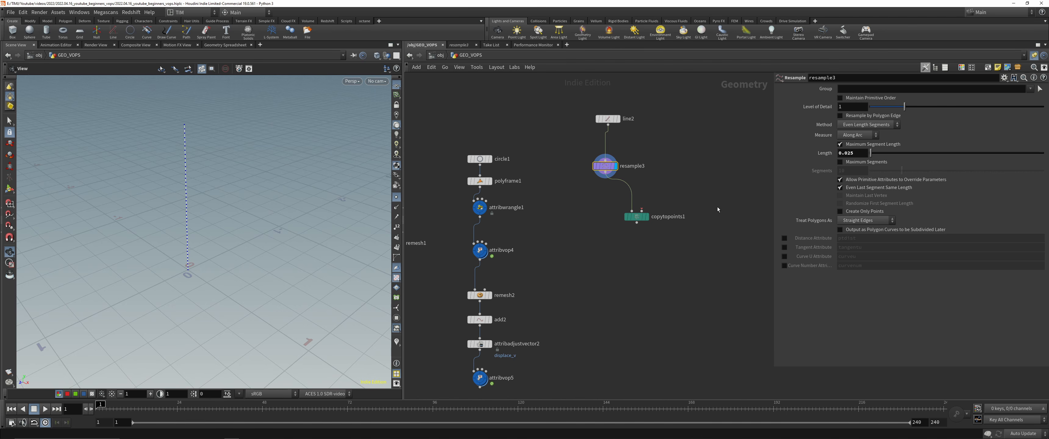
middle_drag(207, 189, 206, 199)
right_drag(207, 200, 206, 204)
key(ctrl+s)
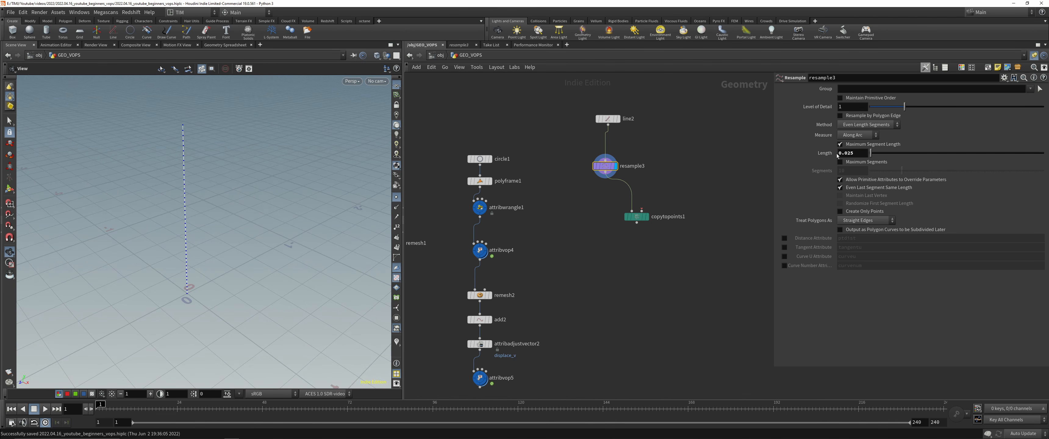
Step: Hide the point markers and place a duplicate of the circle1 through attribvop4 chain beside line2 and resample3
middle_drag(691, 184, 662, 188)
scroll(661, 188, up, 1)
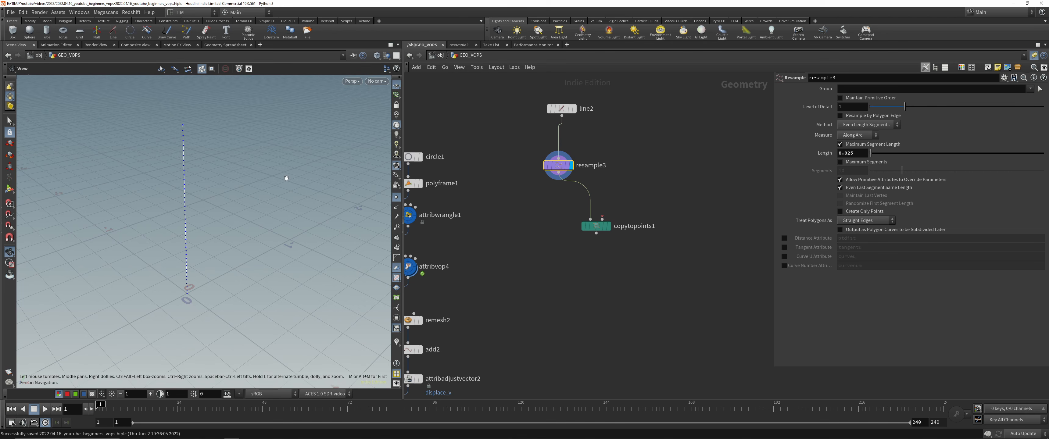
click(397, 197)
scroll(490, 250, down, 2)
middle_drag(490, 250, 543, 236)
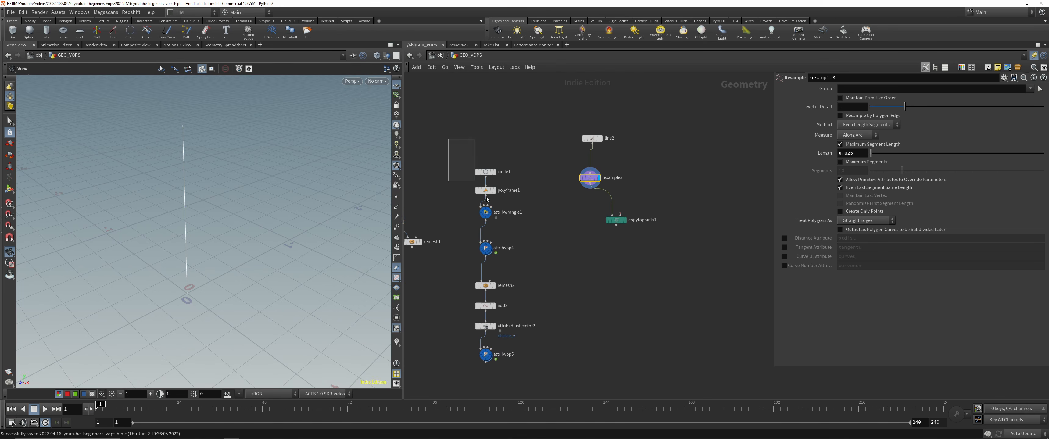
drag(487, 198, 543, 277)
alt+drag(486, 248, 683, 174)
Step: Wire attribvop6 into copytopoints1's second input and display the copied result
click(684, 183)
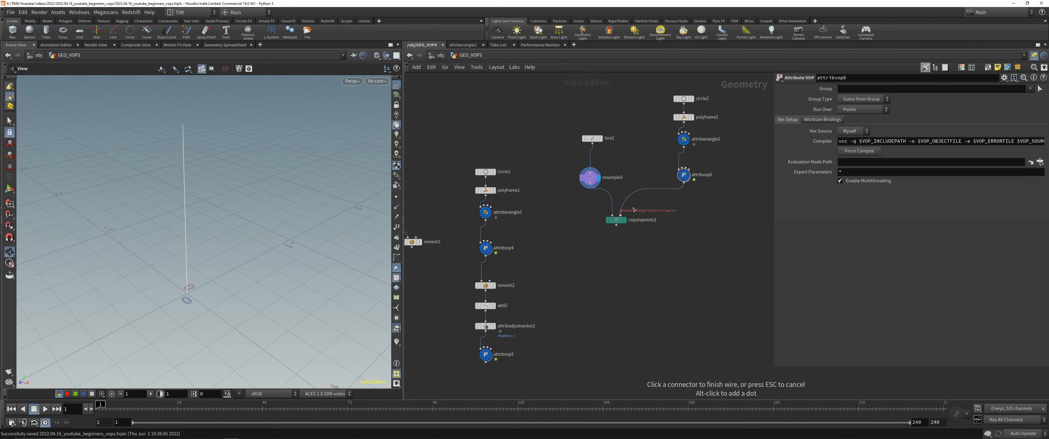
click(624, 213)
key(r)
Step: Pull attribvop6 out of the circle2 chain so attribwrangle2 feeds copytopoints1 directly, and frame the copied lines
middle_drag(689, 207, 665, 226)
drag(662, 197, 610, 332)
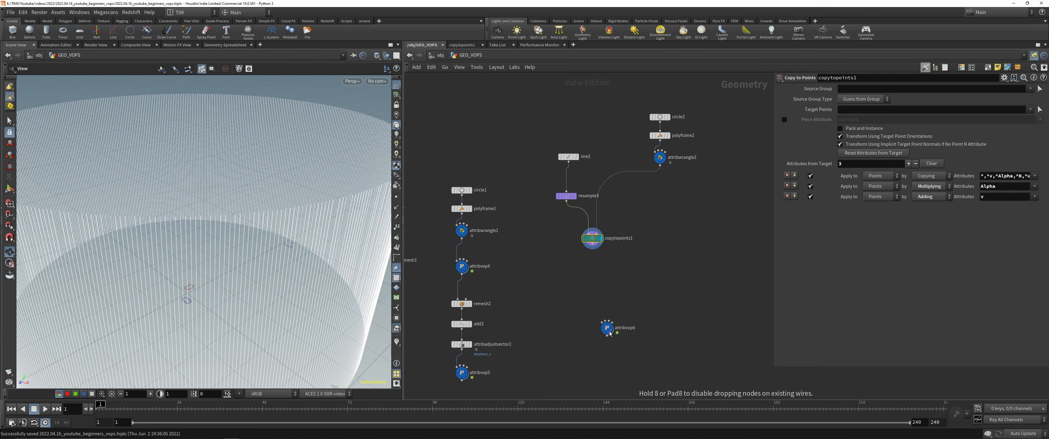
scroll(253, 249, down, 5)
middle_drag(253, 249, 263, 227)
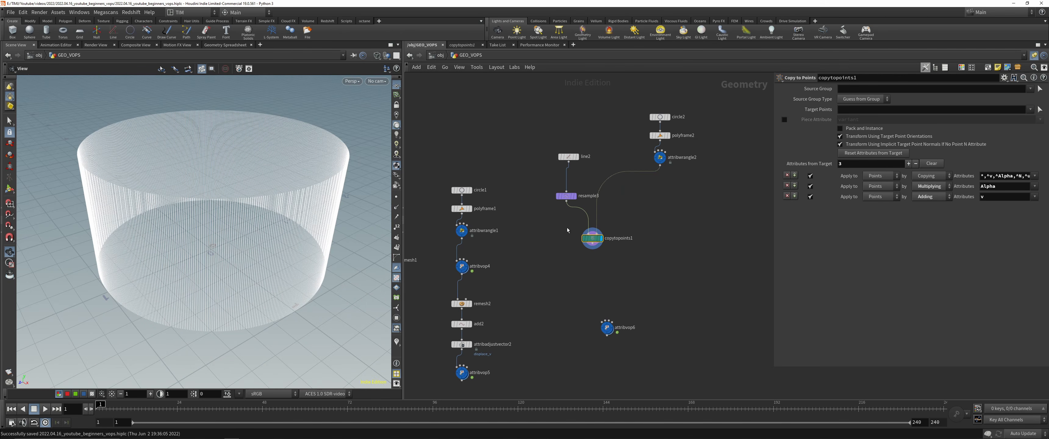
Step: Swap copytopoints1's two inputs so the circle is copied onto the resampled line's points
drag(548, 216, 577, 195)
drag(548, 265, 608, 230)
key(shift+r)
Step: Rearrange the branches above copytopoints1, with line2 and resample3 on the second-input side of the circle2 chain, and align them
drag(530, 240, 584, 125)
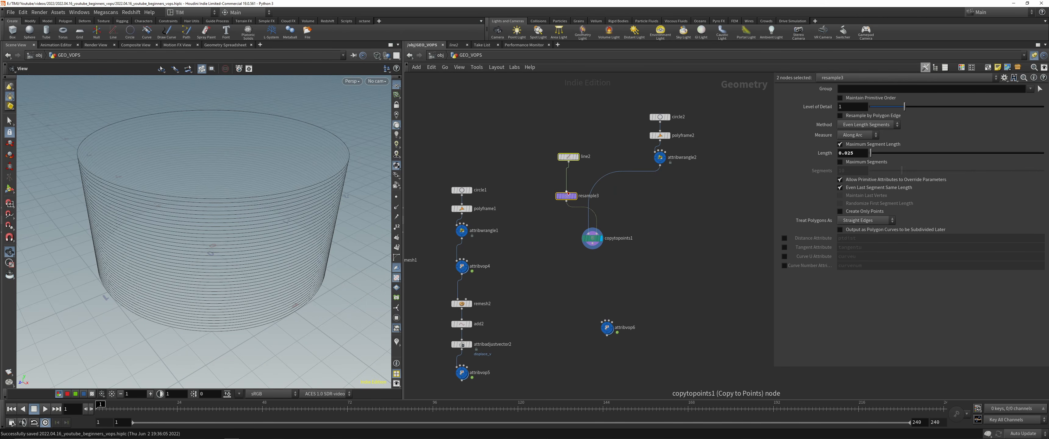
drag(567, 194, 705, 211)
drag(593, 93, 555, 200)
scroll(553, 140, up, 3)
scroll(632, 181, down, 3)
middle_drag(639, 181, 597, 167)
drag(668, 151, 708, 224)
drag(698, 217, 661, 193)
key(a)
drag(631, 157, 639, 192)
Step: Place attribvop6 directly below copytopoints1 with room between them, leaving it unconnected
click(584, 242)
scroll(618, 259, up, 3)
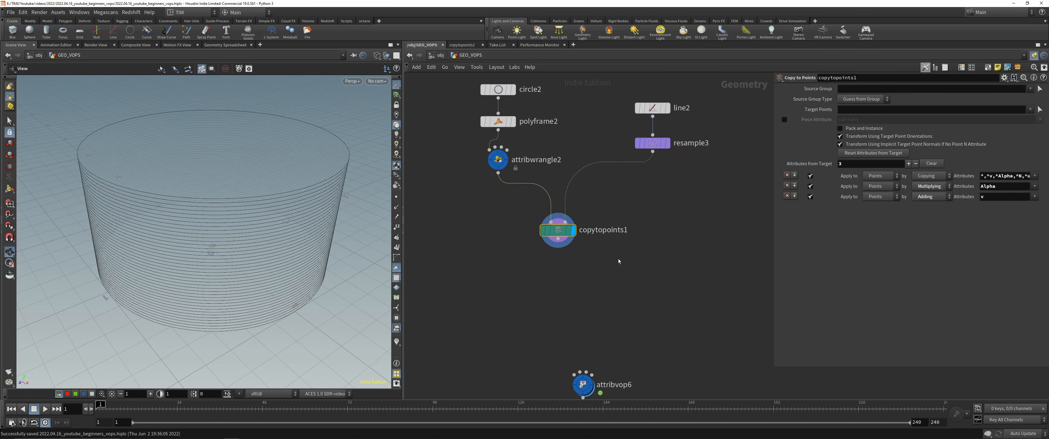
middle_drag(604, 297, 649, 204)
scroll(657, 193, down, 2)
drag(638, 270, 616, 284)
click(614, 273)
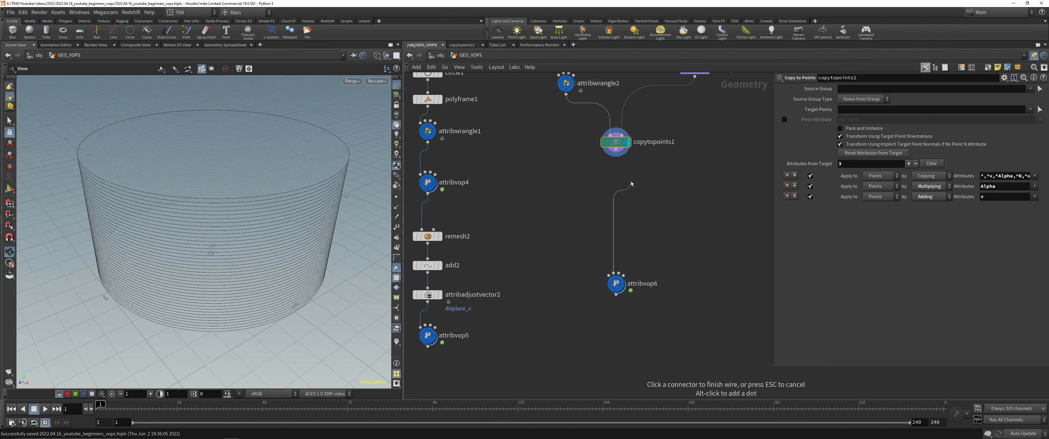
middle_drag(631, 184, 568, 257)
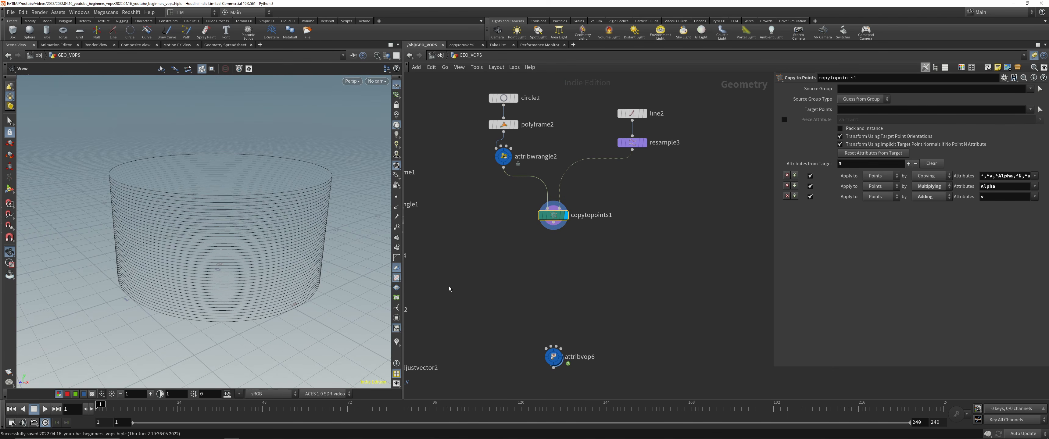
Step: Add a For-Each Connected Piece block beside attribvop6, below copytopoints1
key(Tab)
text(for)
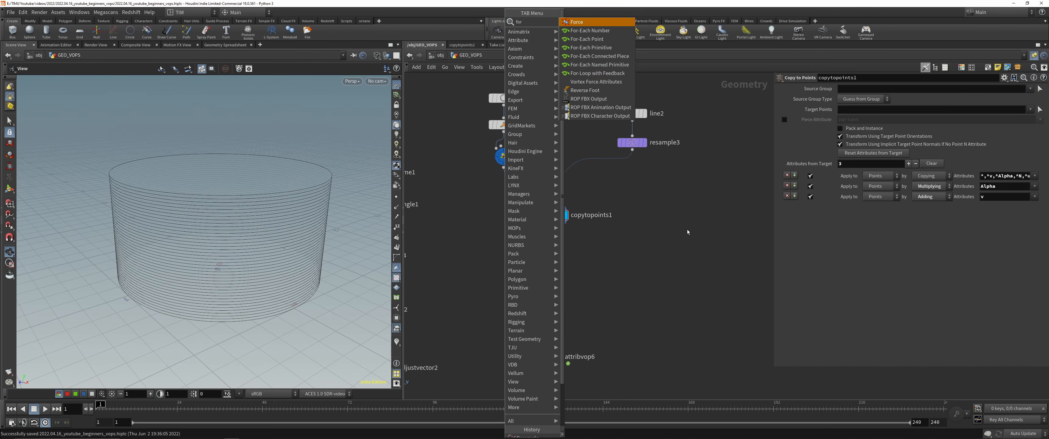
click(615, 57)
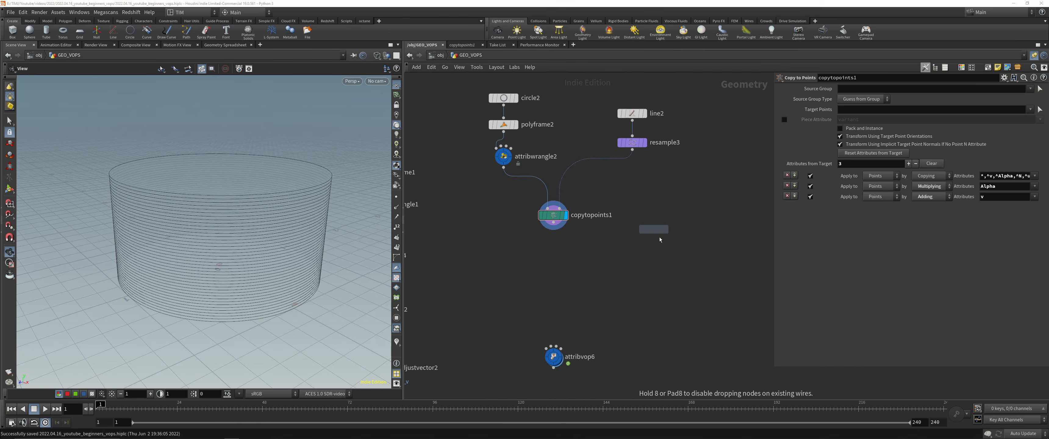
middle_drag(632, 167, 637, 284)
Step: Set line2's Y direction to 2, and display resample3 and line2 to check the line's height
drag(597, 138, 619, 164)
drag(600, 152, 631, 194)
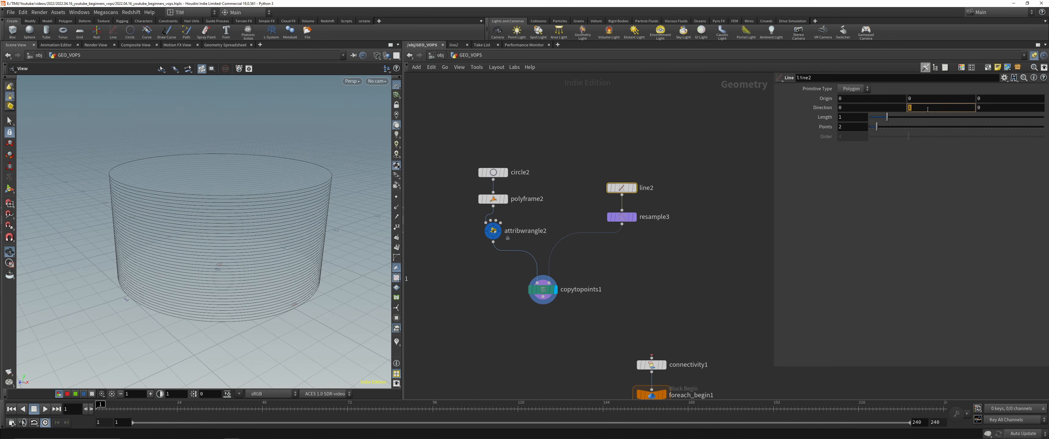
drag(334, 197, 326, 216)
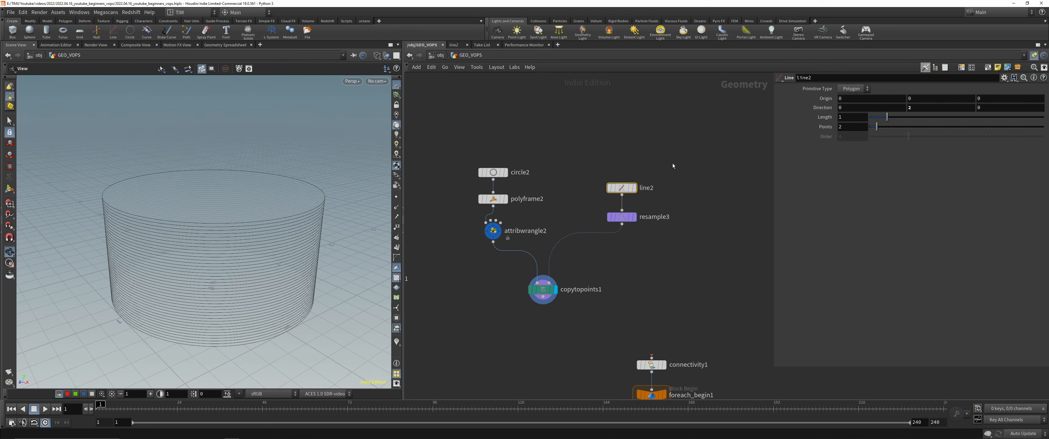
click(634, 217)
drag(644, 206, 603, 250)
drag(601, 175, 658, 209)
click(634, 188)
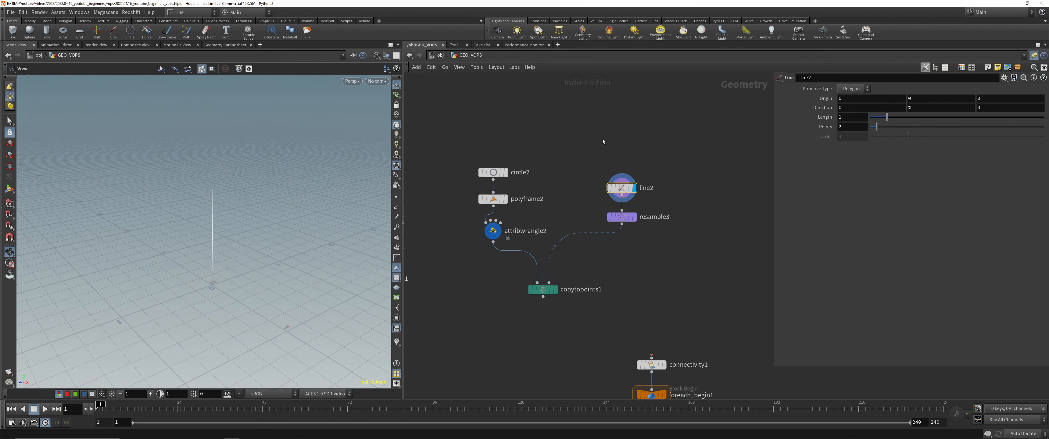
Step: Lengthen line2, display resample3, and set its maximum segment length to 0.05
click(920, 117)
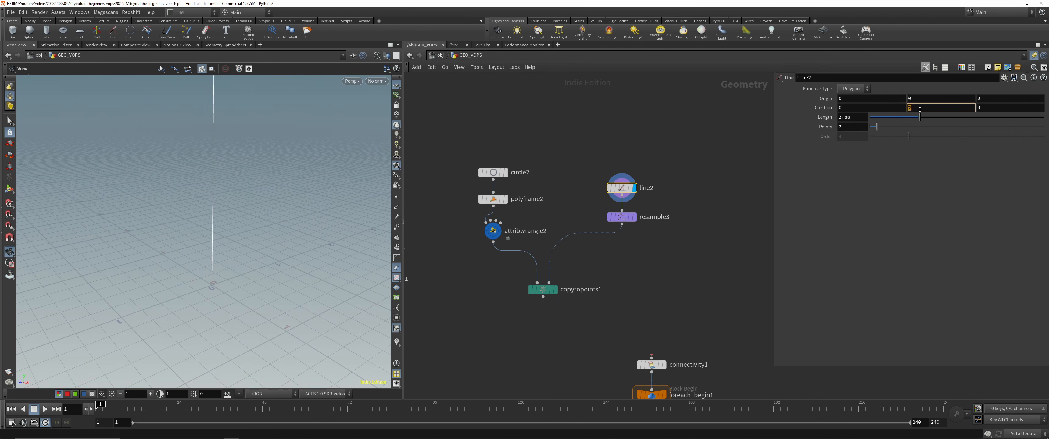
drag(594, 205, 648, 229)
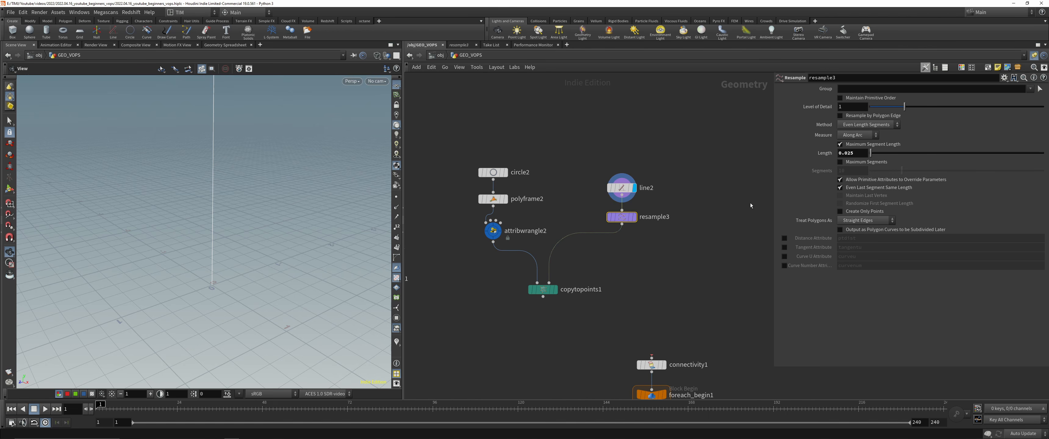
click(634, 217)
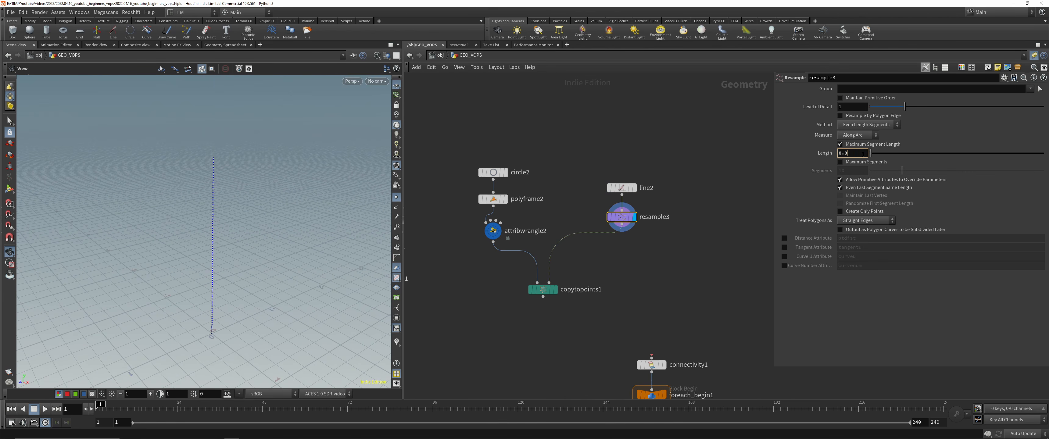
Step: Wire copytopoints1 into connectivity1, and display connectivity1 and then foreach_begin1's single piece
middle_drag(698, 297, 699, 174)
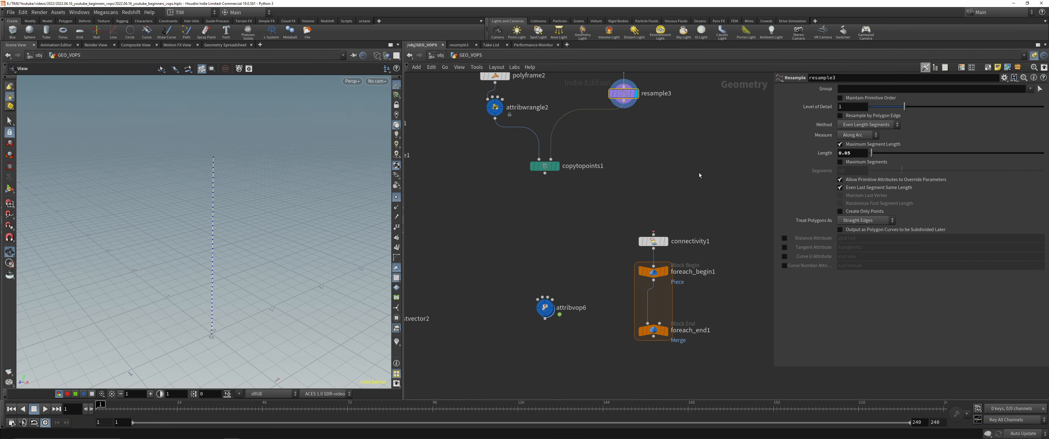
drag(545, 173, 729, 284)
key(r)
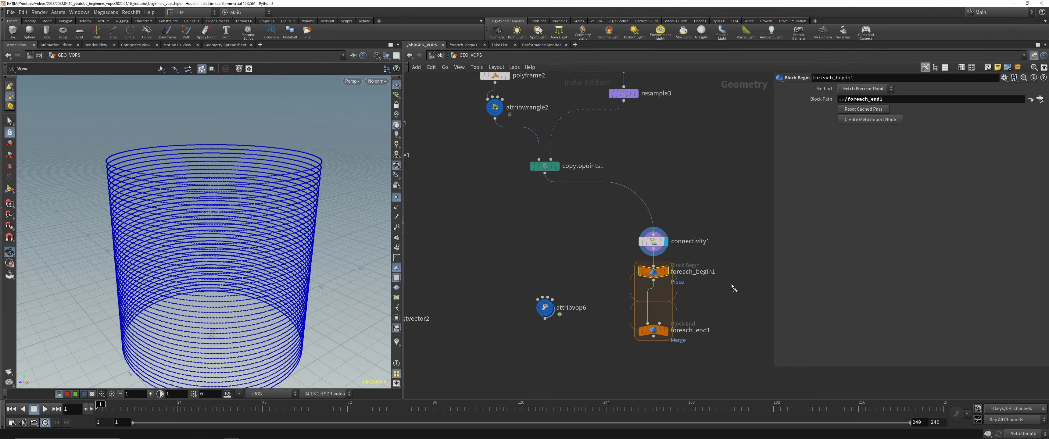
key(r)
Step: Color the for-each block nodes white and move foreach_end1 farther below foreach_begin1
middle_drag(731, 284, 680, 217)
key(c)
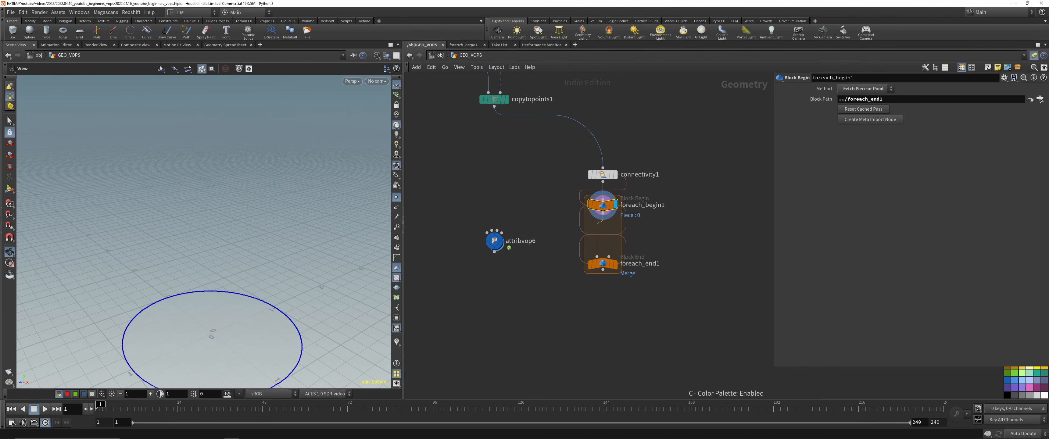
click(1044, 396)
scroll(547, 296, down, 3)
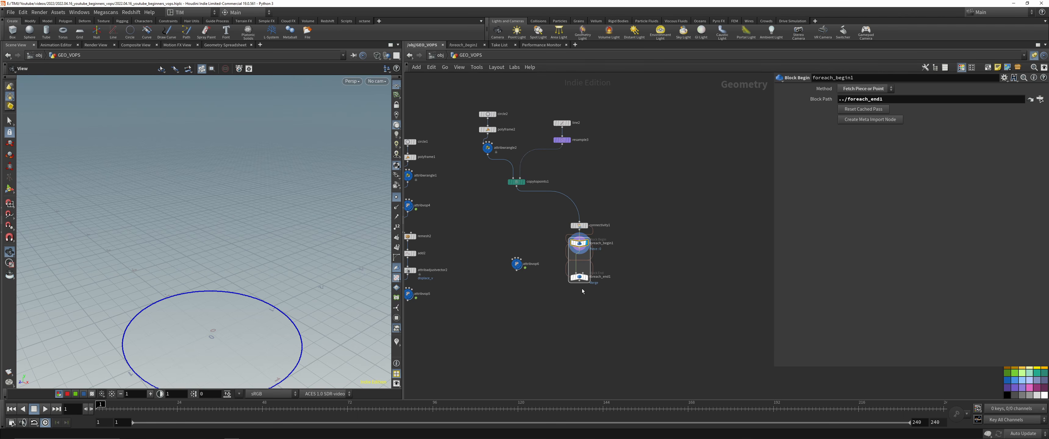
drag(580, 278, 580, 289)
Step: Switch the viewport to solid shading without wireframe and hide the point markers
key(shift+w)
drag(199, 255, 194, 233)
click(399, 199)
Step: Insert attribvop6 between foreach_begin1 and foreach_end1, display its displaced circle, and save the scene file
scroll(569, 292, up, 2)
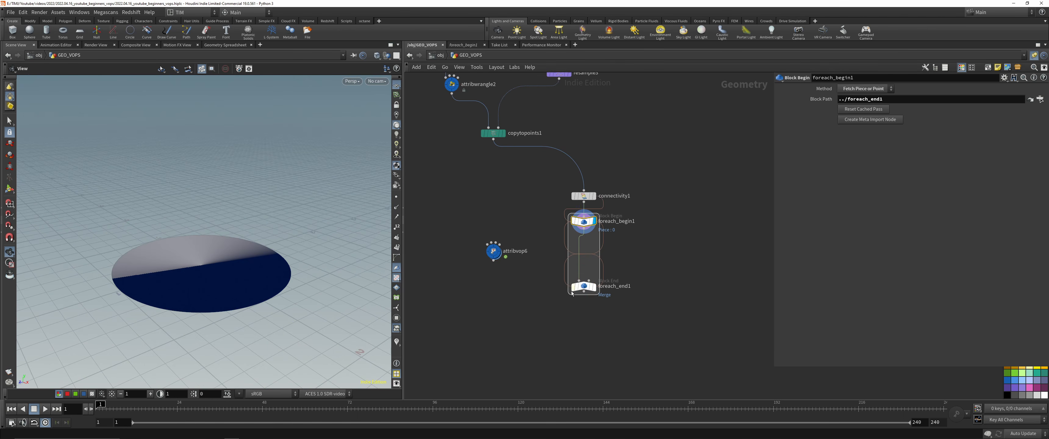
drag(583, 287, 583, 300)
drag(496, 261, 587, 260)
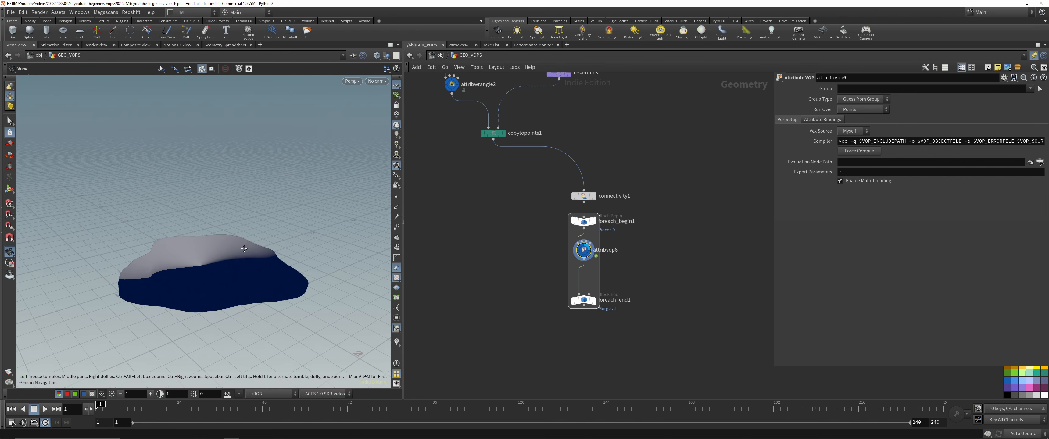
key(ctrl+s)
Step: Inside attribvop6, move geometryvopglobal1 farther from aanoise1 and hide the color palette
scroll(603, 260, up, 1)
double_click(584, 249)
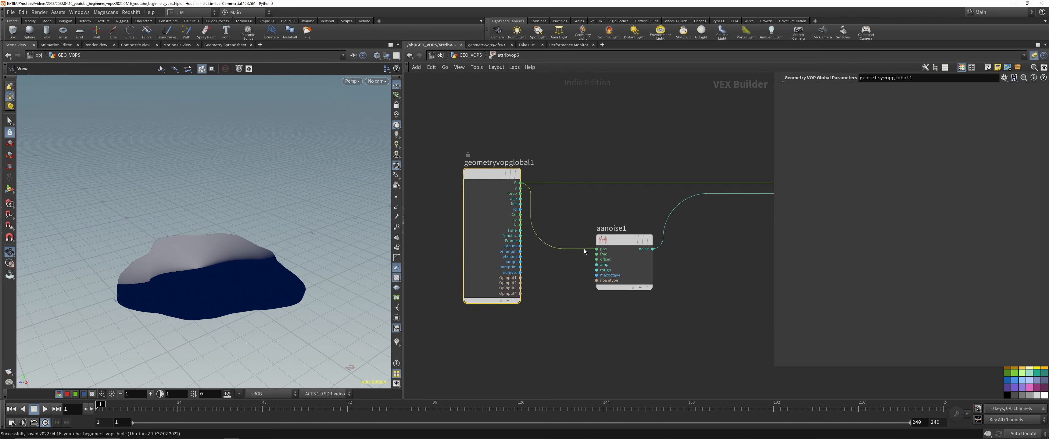
scroll(565, 235, down, 5)
drag(565, 236, 527, 236)
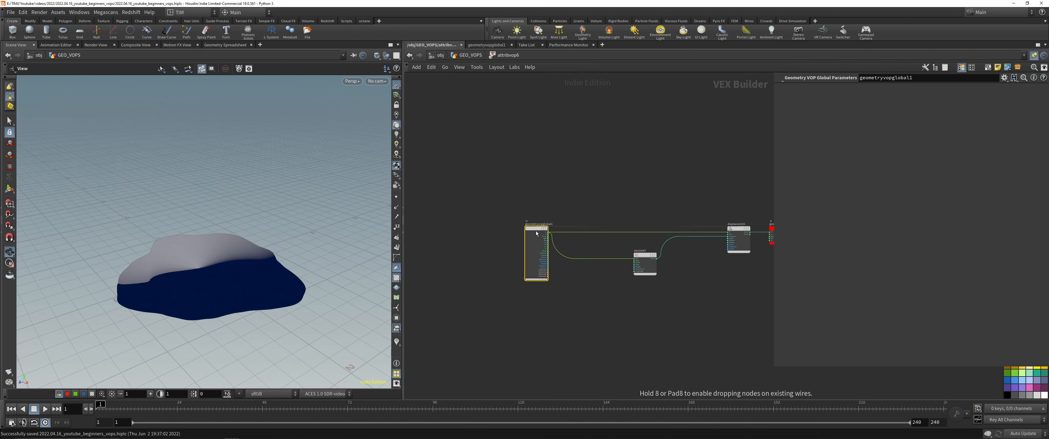
click(652, 318)
key(c)
scroll(657, 285, up, 8)
middle_drag(583, 259, 644, 244)
scroll(644, 244, down, 5)
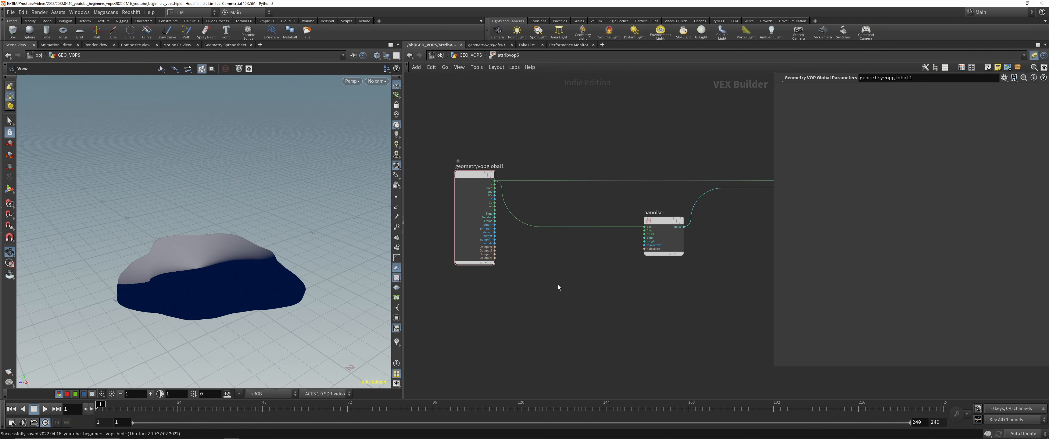
Step: Leave attribvop6 and move connectivity1 together with the for-each block nodes up toward copytopoints1
key(u)
click(584, 211)
middle_drag(677, 215, 604, 229)
scroll(604, 230, down, 3)
drag(500, 317, 471, 211)
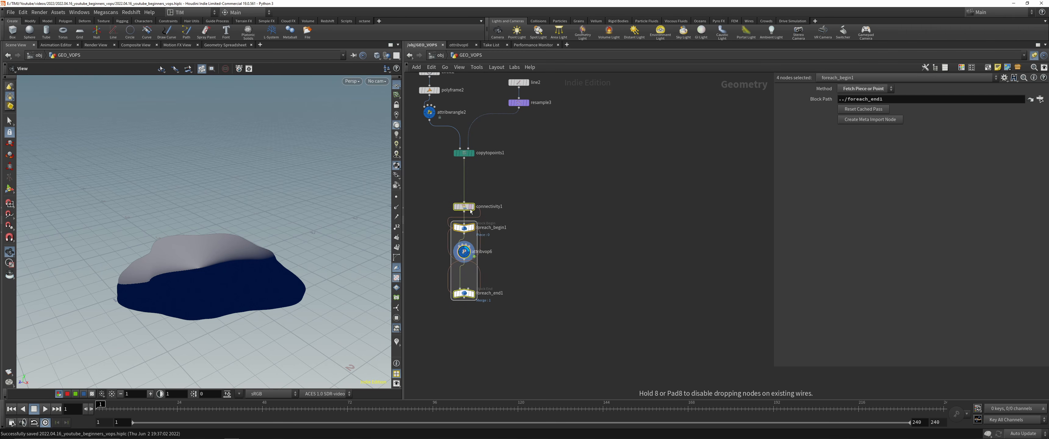
click(542, 231)
Step: Space out the for-each block by moving foreach_end1 and attribvop6 farther below foreach_begin1
middle_drag(543, 230, 621, 209)
scroll(621, 209, down, 2)
drag(556, 262, 556, 297)
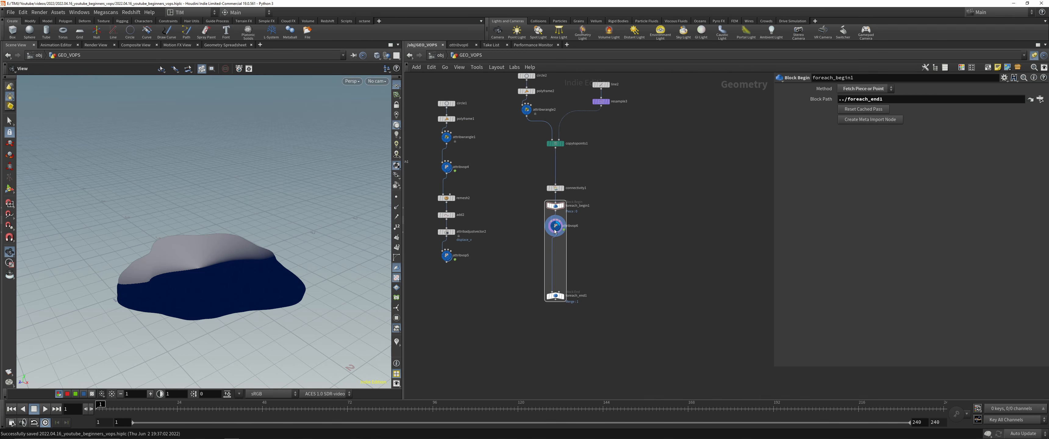
drag(555, 231, 555, 252)
scroll(539, 223, up, 3)
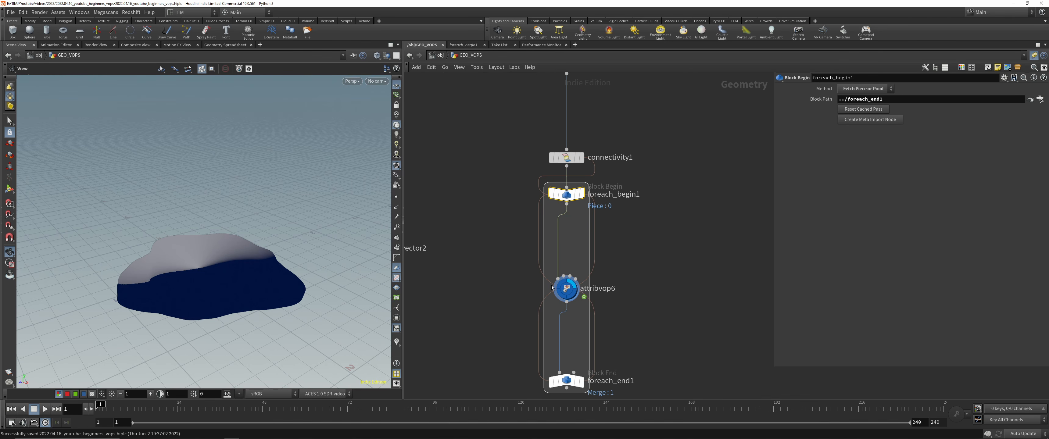
Step: Create a meta import node from foreach_begin1 and shift both begin nodes slightly up together
middle_drag(519, 210, 504, 243)
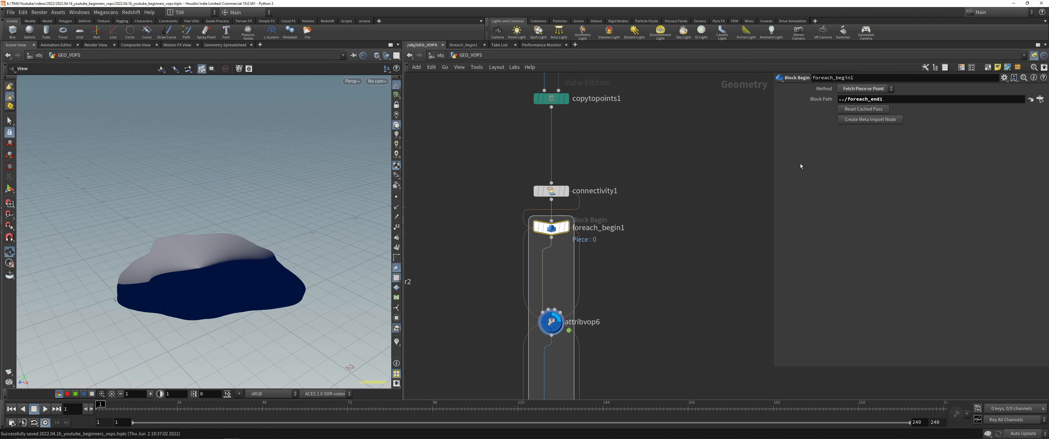
click(862, 119)
scroll(692, 169, down, 1)
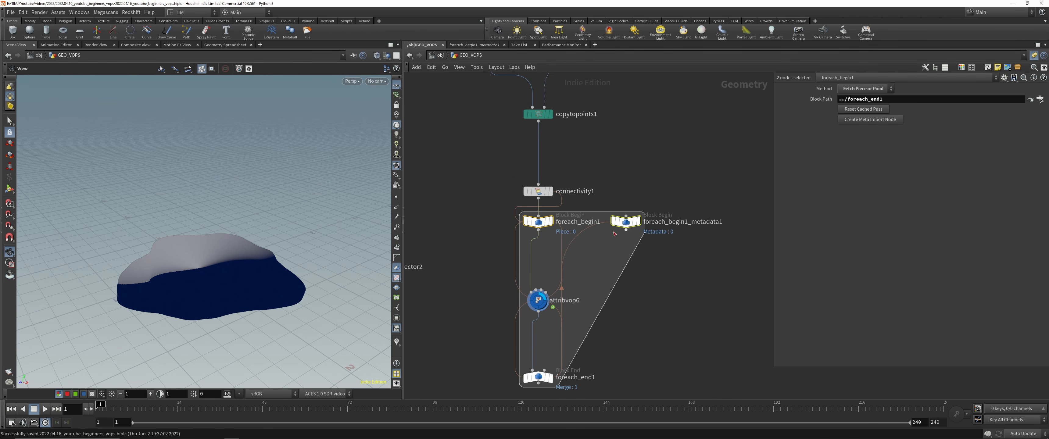
drag(623, 223, 628, 222)
drag(544, 223, 540, 221)
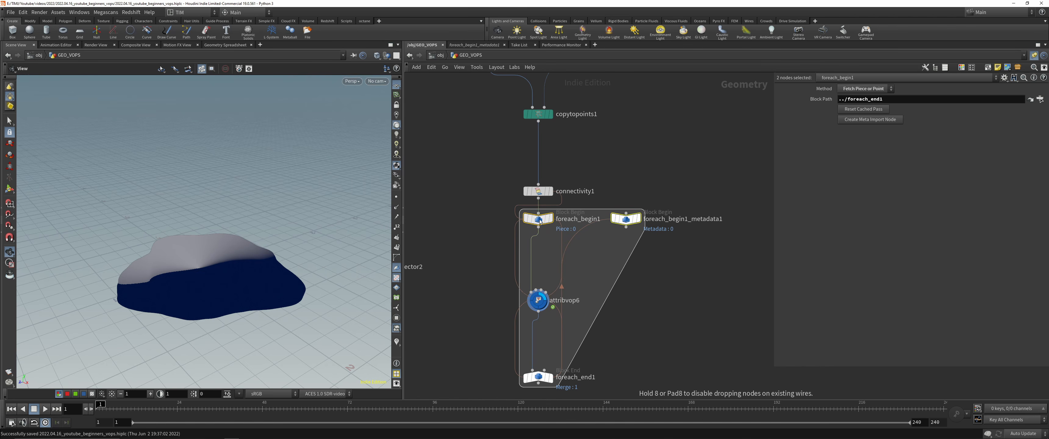
Step: Rename the for-each metadata node to meta_loop
click(626, 219)
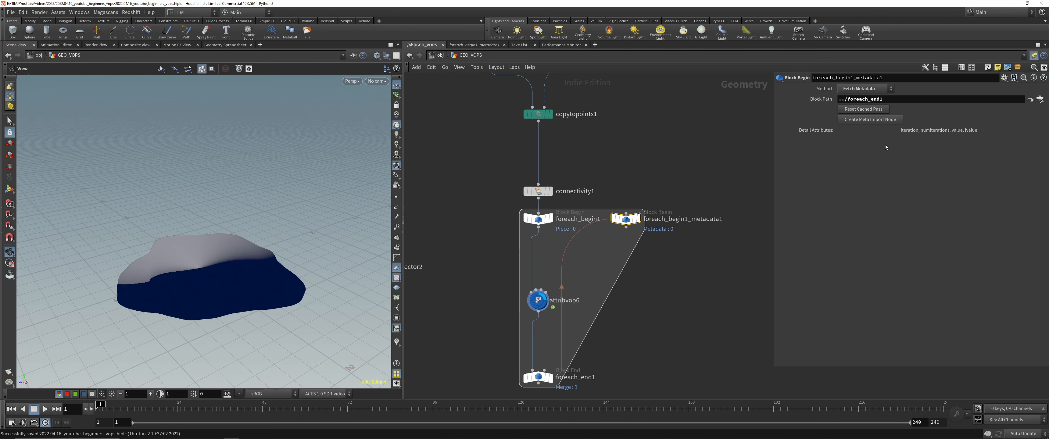
drag(680, 258, 680, 255)
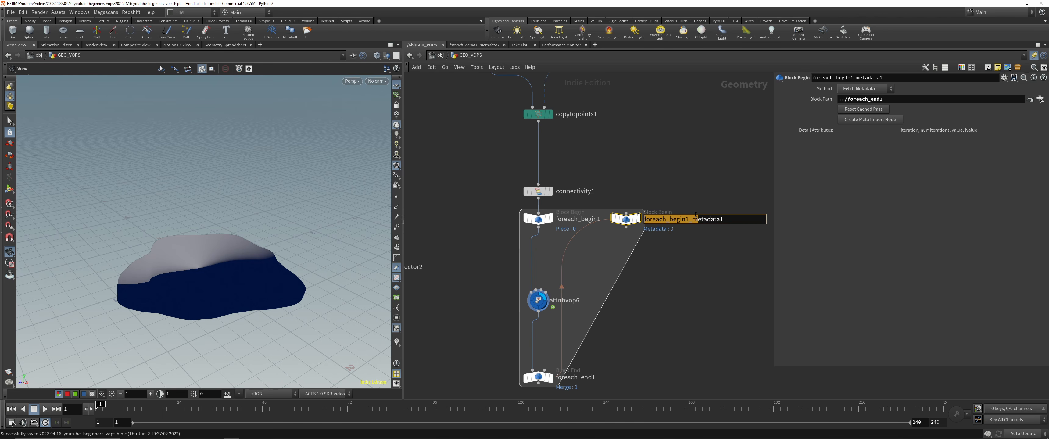
text(meta_loo)
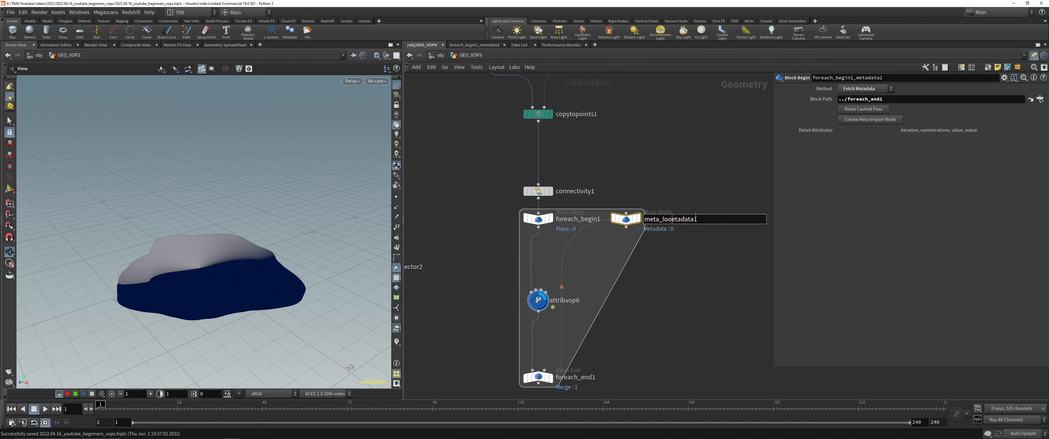
text(p)
key(Return)
click(696, 218)
key(BackSpace)
key(BackSpace)
key(BackSpace)
key(BackSpace)
key(BackSpace)
key(BackSpace)
key(BackSpace)
key(BackSpace)
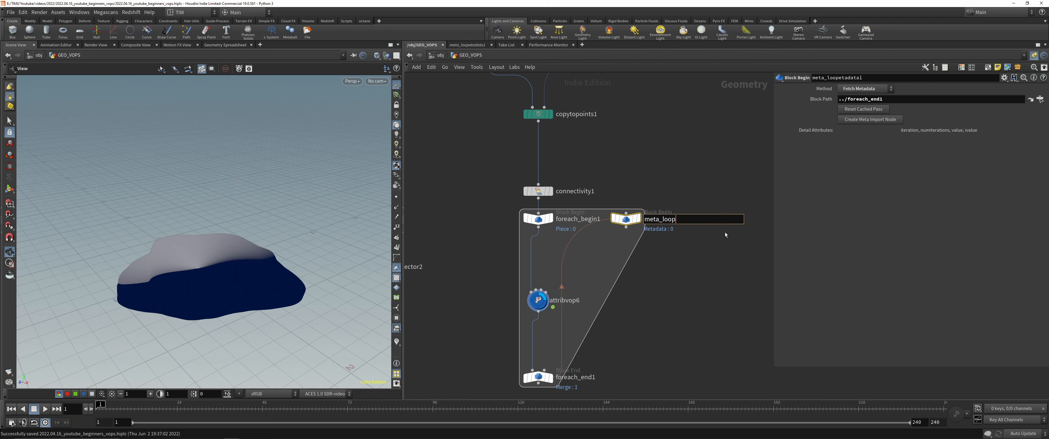
click(724, 232)
Step: Connect meta_loop to the second input of attribvop6 and enter attribvop6
middle_drag(658, 265, 689, 227)
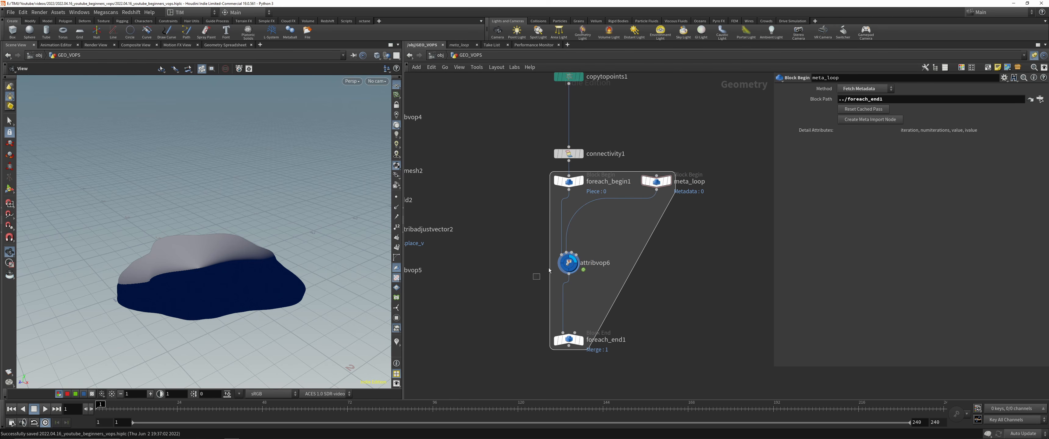
click(569, 263)
double_click(569, 263)
Step: Add an Import Detail Attribute node wired from the OpInput2 output of geometryvopglobal1
scroll(575, 262, down, 3)
middle_drag(575, 263, 602, 248)
scroll(594, 249, up, 6)
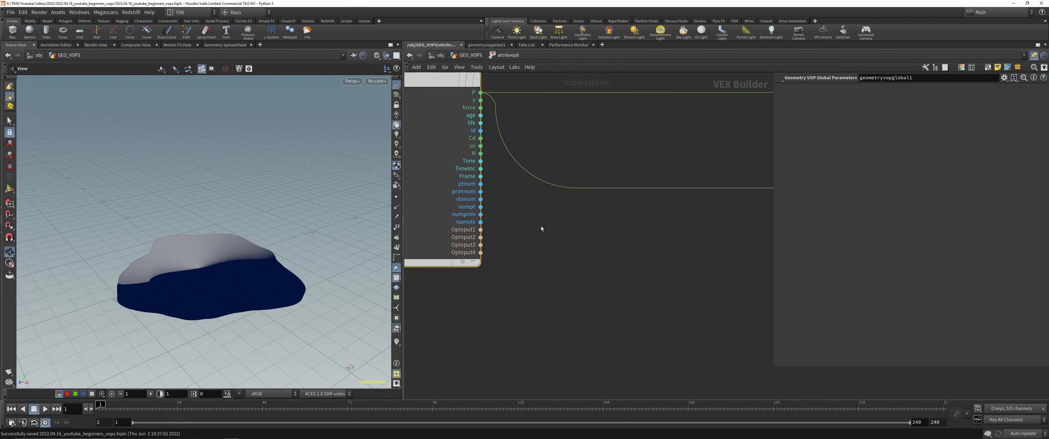
drag(482, 238, 592, 291)
text(impor)
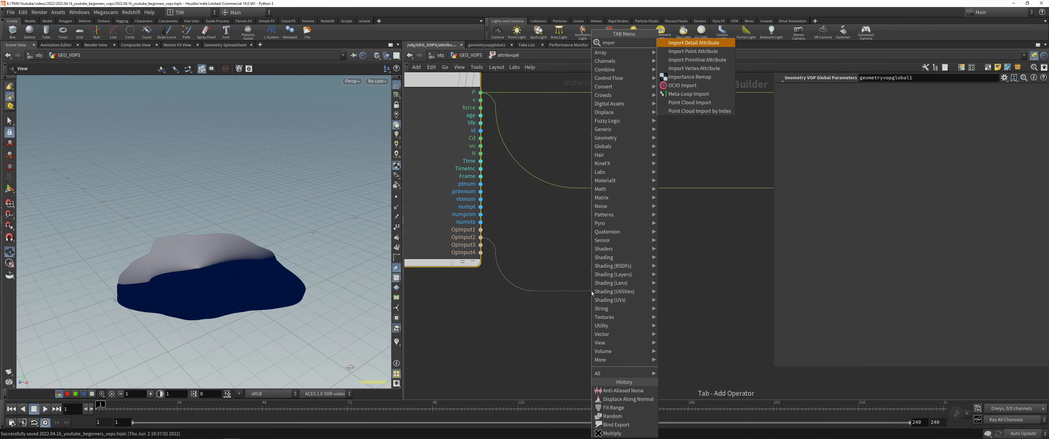
key(Return)
scroll(591, 291, down, 2)
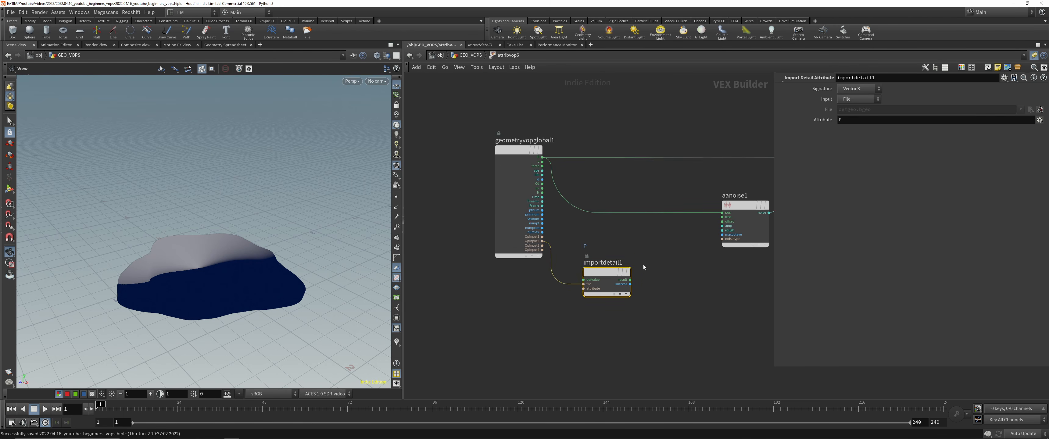
middle_drag(643, 268, 599, 266)
Step: Set the import detail node's signature to Integer and its attribute to iteration
click(849, 90)
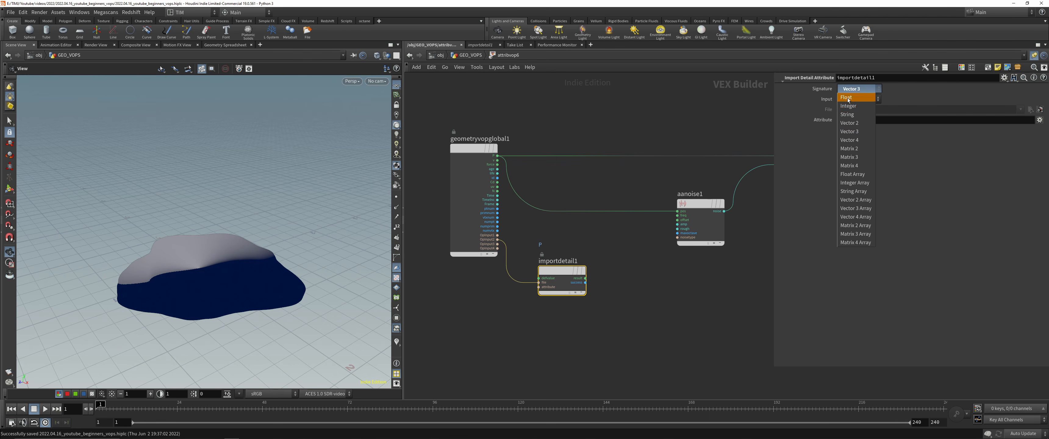
click(859, 104)
click(851, 119)
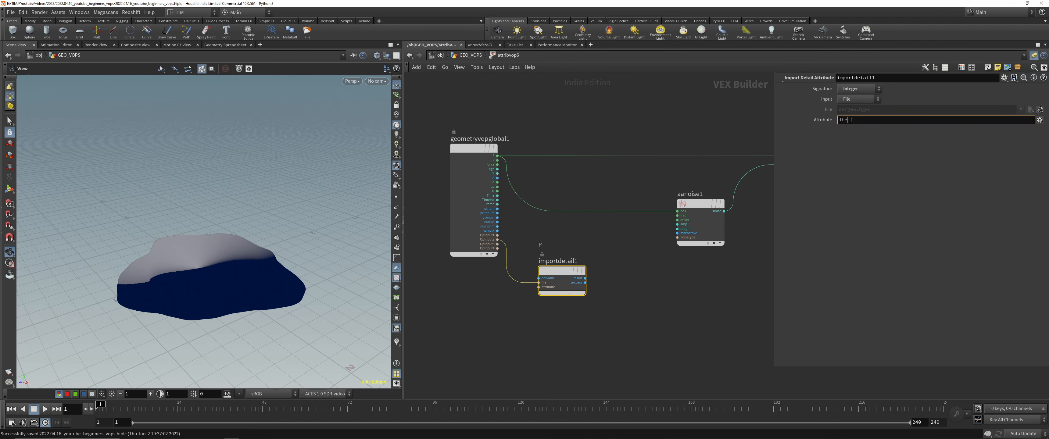
key(Return)
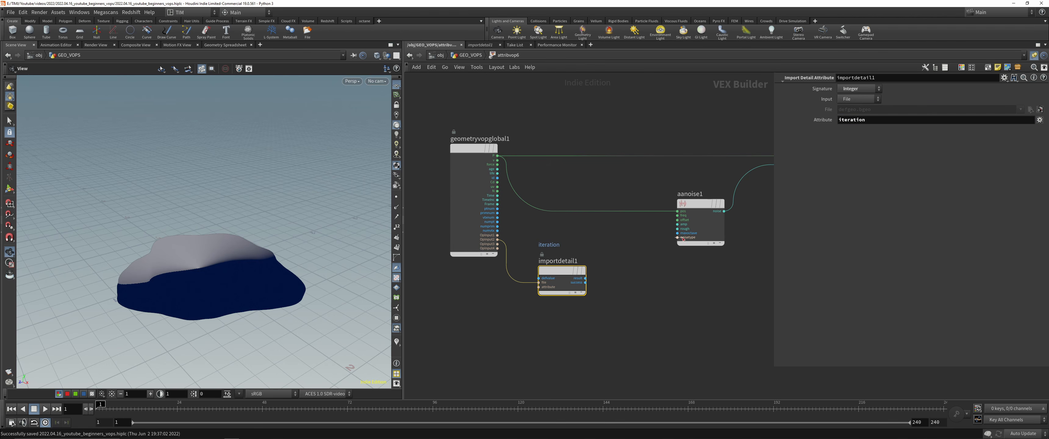
Step: Return to the geometry network and display the output of foreach_end1
scroll(594, 279, down, 3)
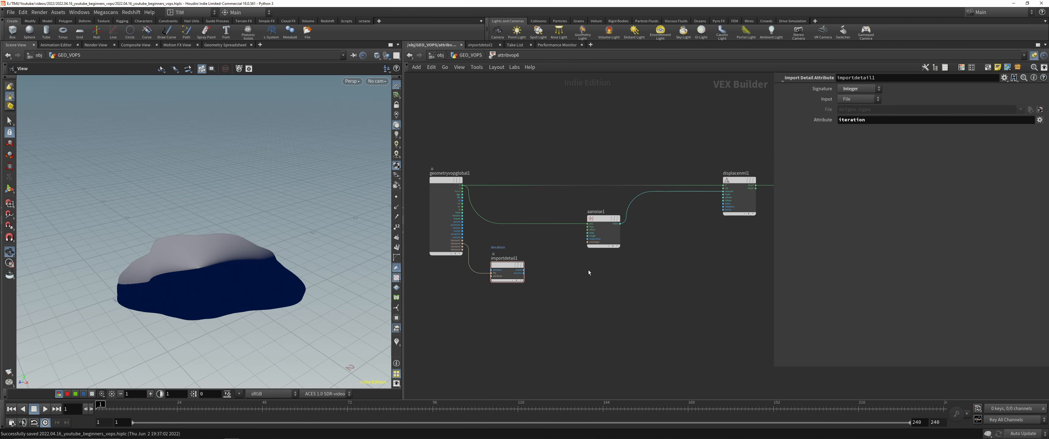
key(u)
click(561, 317)
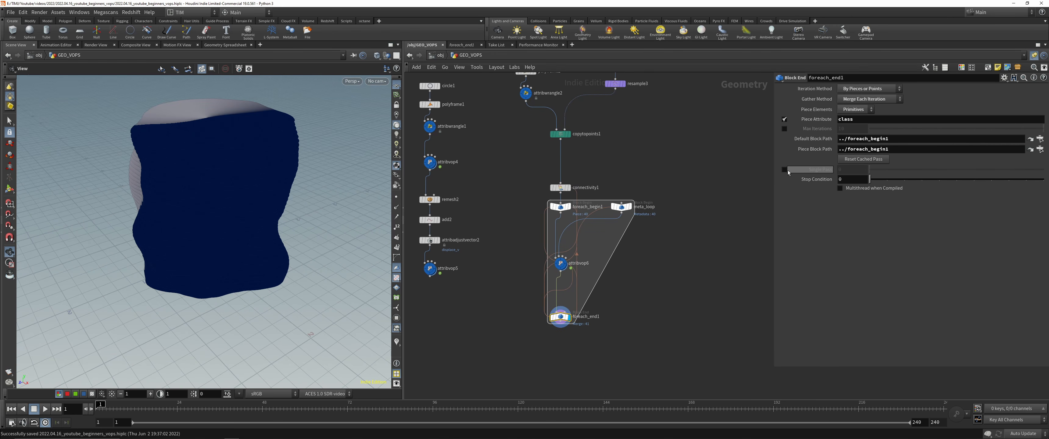
Step: Preview individual loop iterations of foreach_end1 with Single Pass, and turn Single Pass off again
click(785, 170)
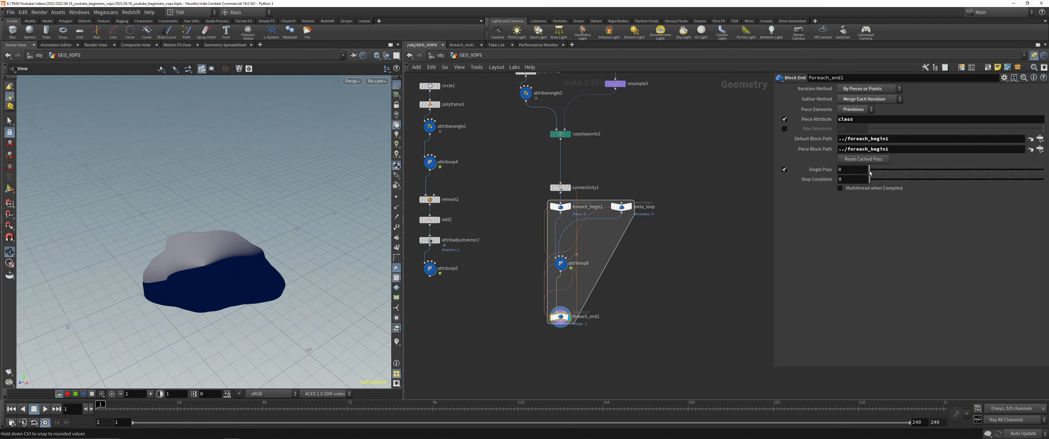
drag(871, 173, 1046, 171)
middle_drag(854, 172, 823, 172)
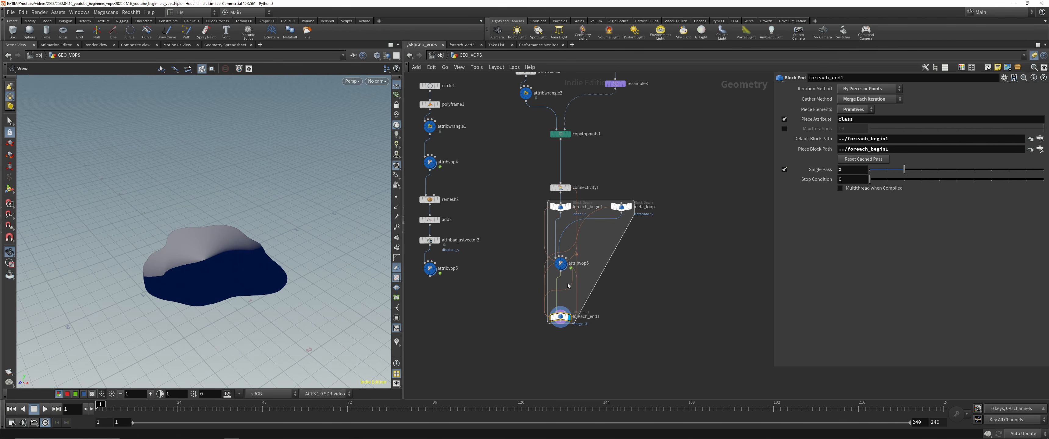
click(785, 169)
Step: Inside attribvop6, wire the result of importdetail1 into the offset of aanoise1 and view the circles in wireframe
double_click(560, 264)
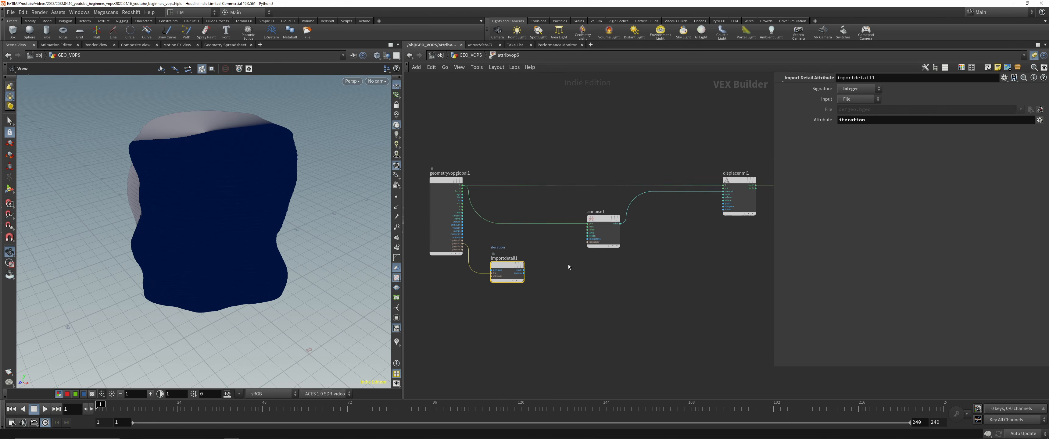
scroll(568, 264, up, 4)
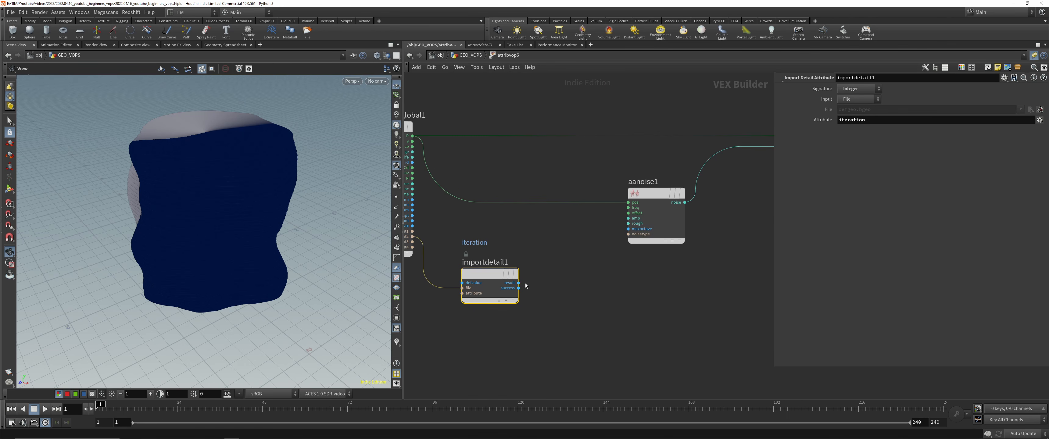
drag(518, 283, 629, 213)
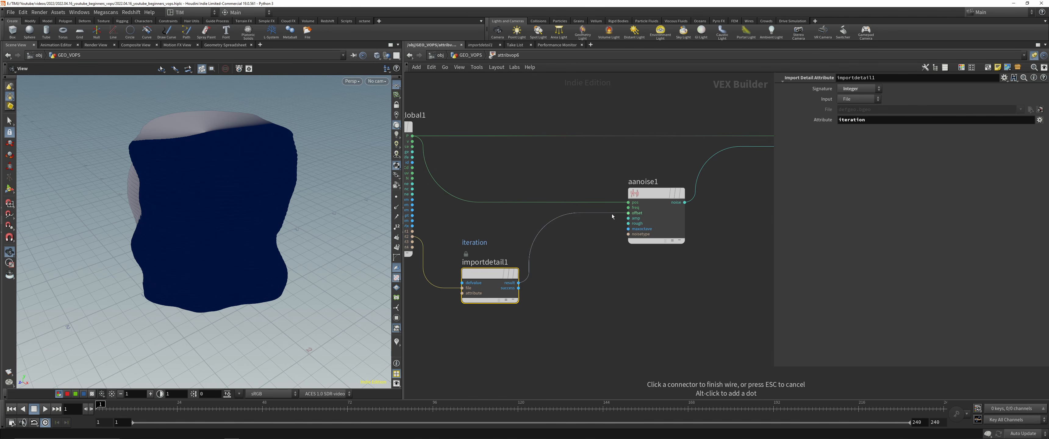
mouse_move(297, 242)
mouse_down()
mouse_move(169, 183)
mouse_move(174, 171)
mouse_move(232, 186)
mouse_move(269, 258)
mouse_move(256, 202)
mouse_up()
key(shift+w)
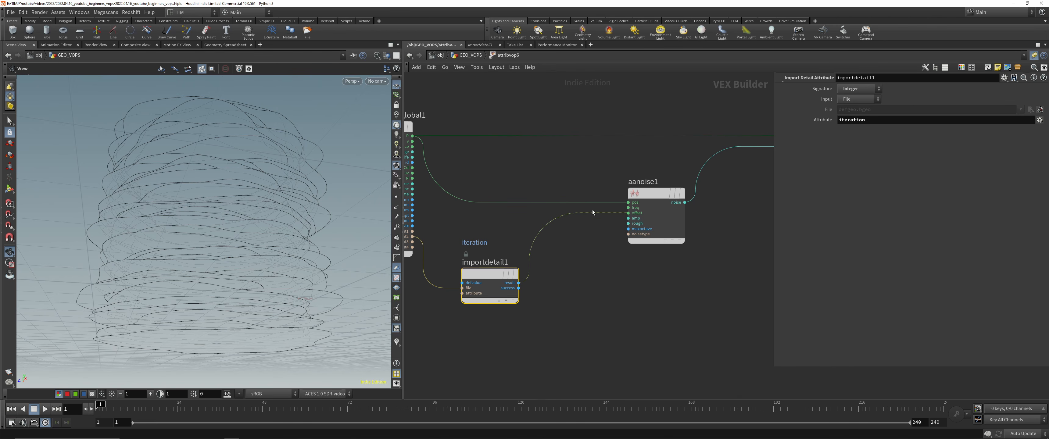
Step: Append a Skin node after foreach_end1, display it, and switch the viewport to shaded mode
key(u)
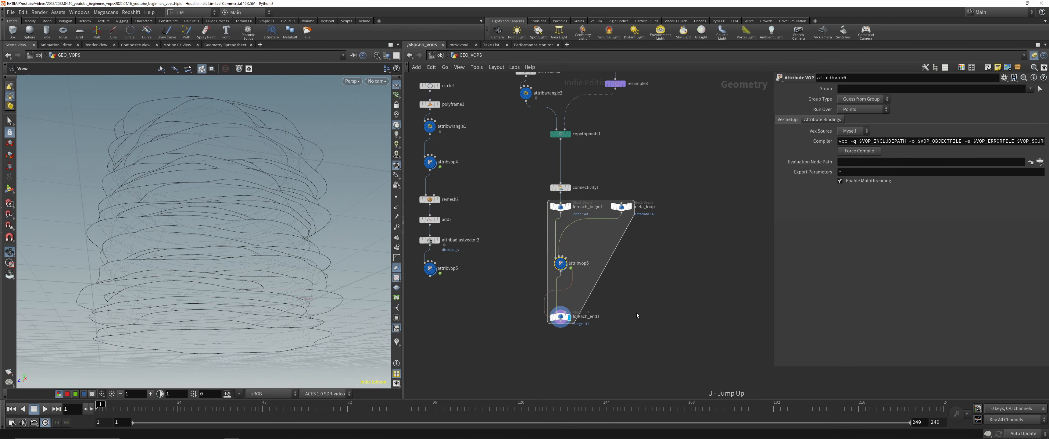
key(Tab)
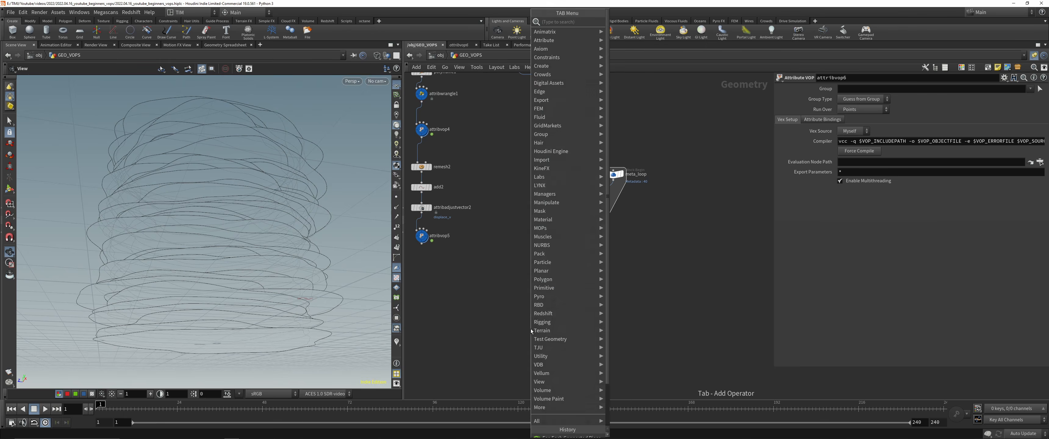
text(skin)
key(Return)
click(531, 330)
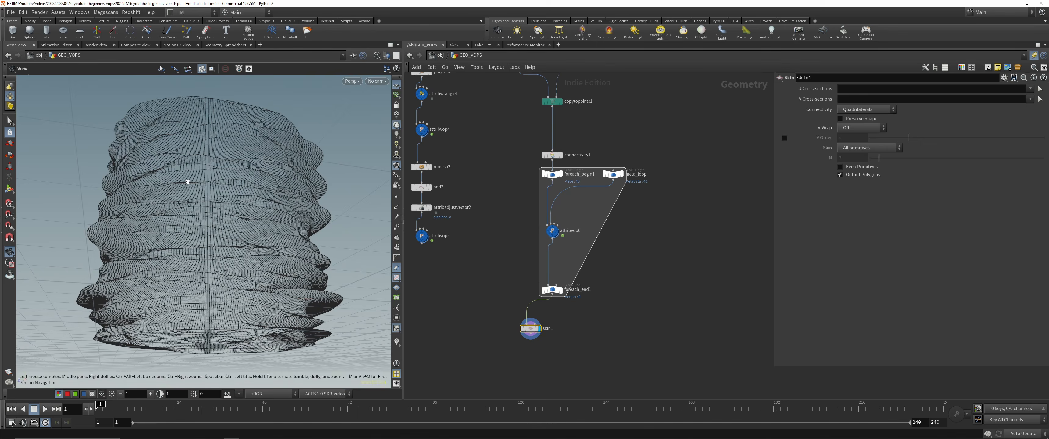
key(w)
scroll(300, 202, up, 5)
scroll(300, 202, down, 3)
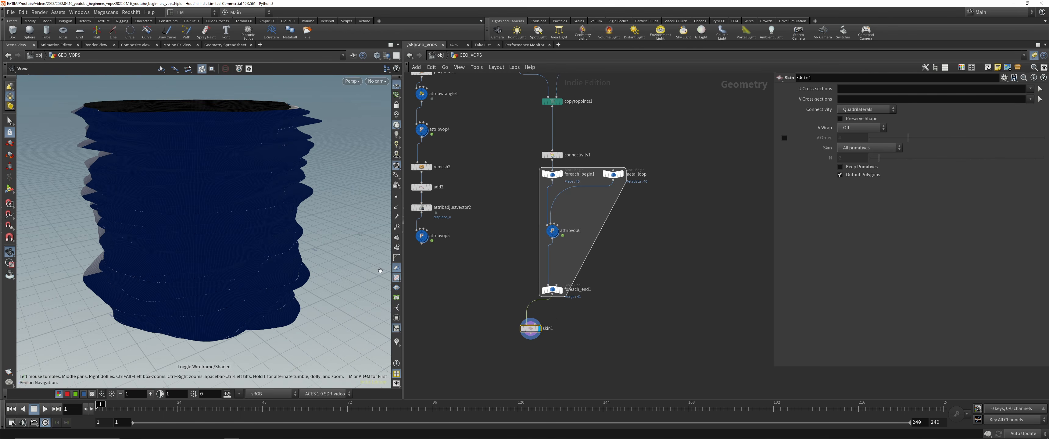
Step: Append a Reverse node after skin1 and display it to inspect the flipped surface from several angles
key(Tab)
text(reve)
key(Return)
click(513, 348)
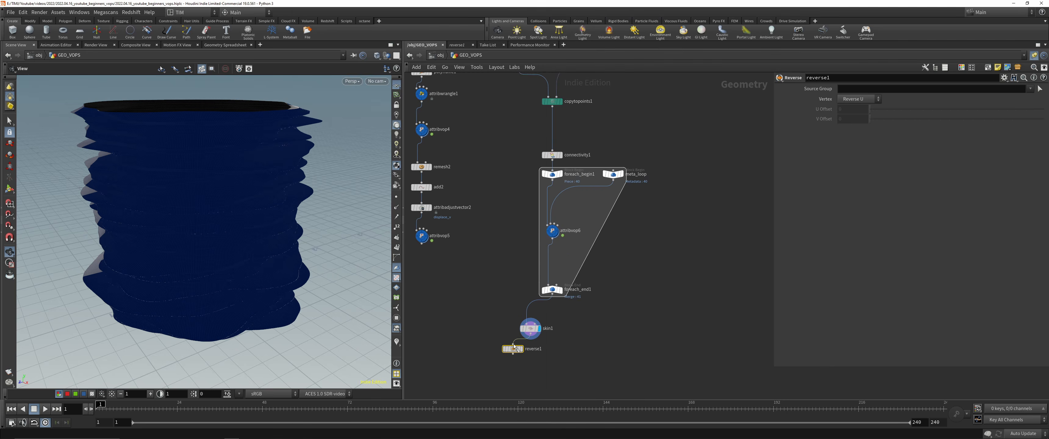
click(521, 350)
right_drag(339, 263, 308, 351)
mouse_move(307, 351)
mouse_down()
mouse_move(219, 136)
mouse_move(184, 141)
mouse_move(227, 169)
mouse_move(210, 177)
mouse_move(232, 216)
mouse_up()
key(w)
key(w)
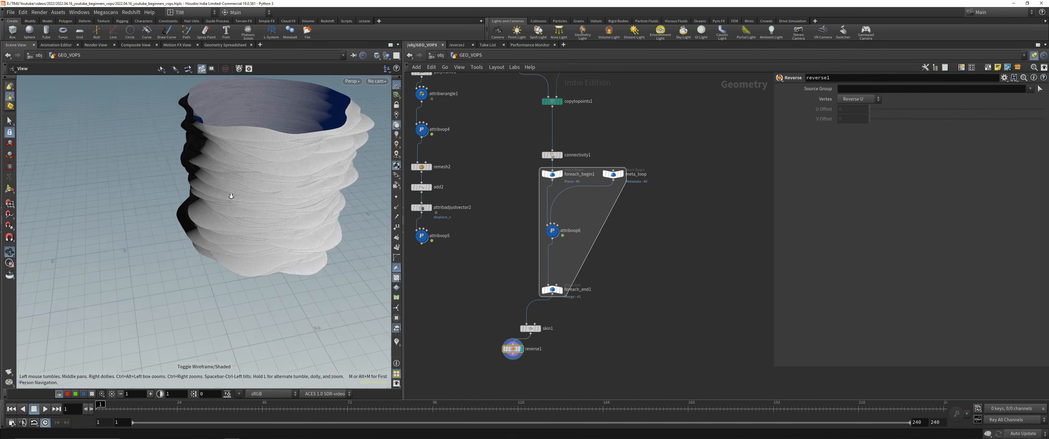
middle_drag(232, 216, 176, 253)
drag(175, 253, 266, 192)
right_drag(266, 191, 269, 197)
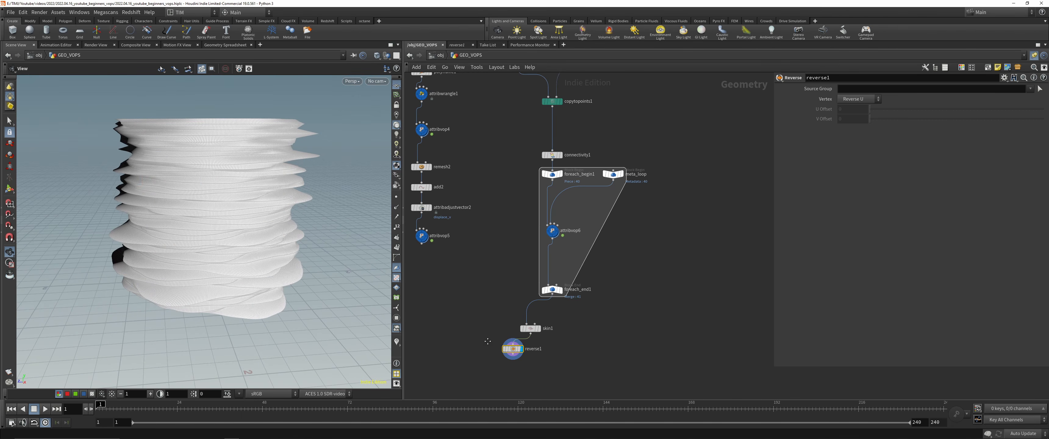
Step: Align reverse1 below skin1, append a Labs Thicken node after it, and display the thickened surface up close
scroll(489, 342, up, 2)
middle_drag(489, 342, 451, 233)
drag(484, 243, 511, 256)
key(Tab)
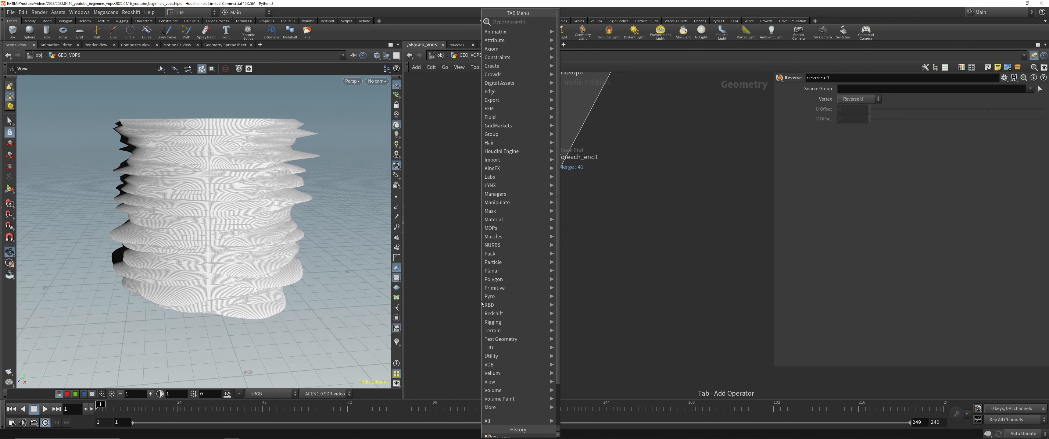
text(thick)
key(Return)
click(481, 302)
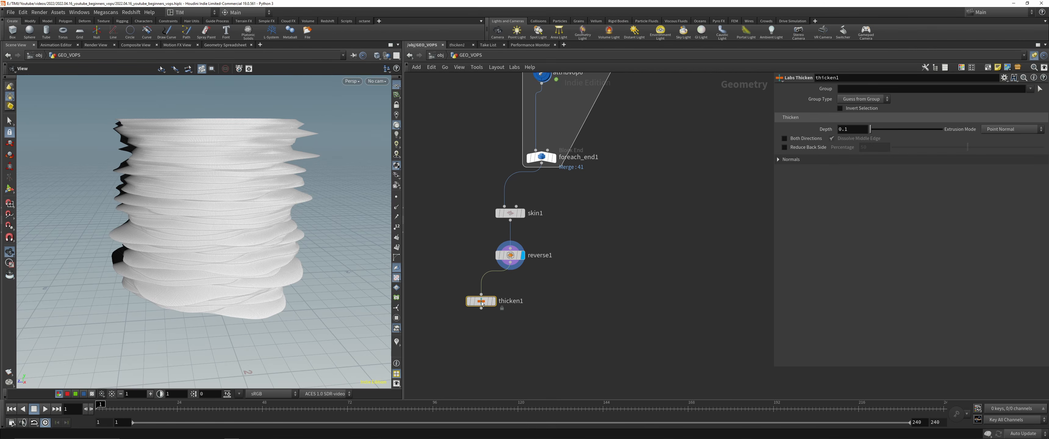
click(494, 301)
drag(261, 126, 281, 165)
scroll(281, 165, up, 5)
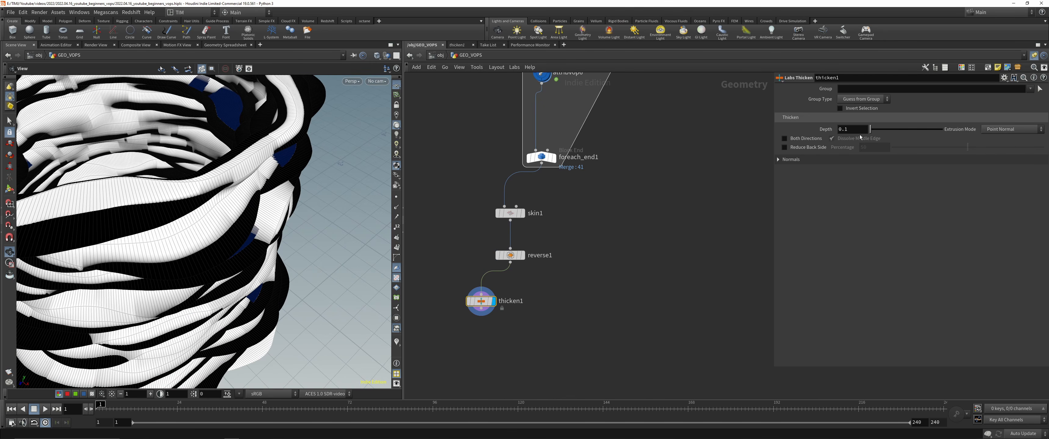
Step: Set the depth of thicken1 to 0.025
click(857, 127)
text(0.025)
key(Return)
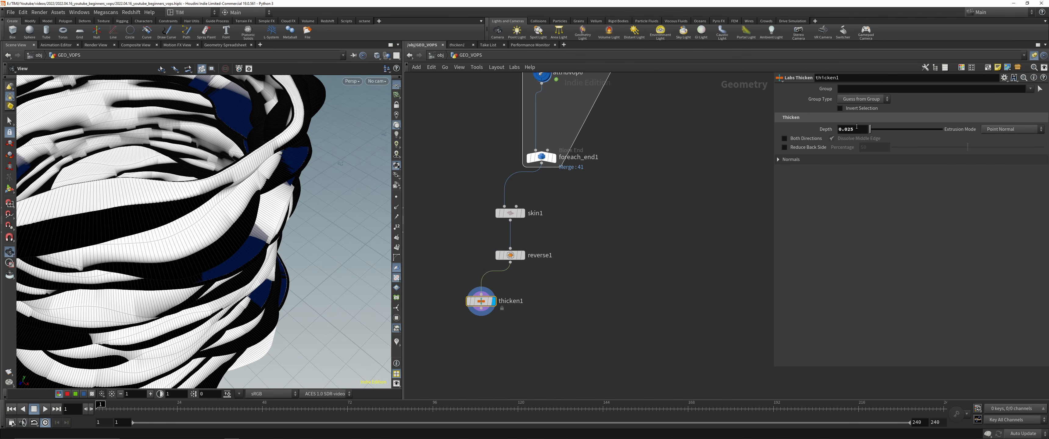
Step: Duplicate the VDB from Particles, VDB Smooth SDF and Convert VDB chain below thicken1, wire it in, and display vdbfromparticles2
key(h)
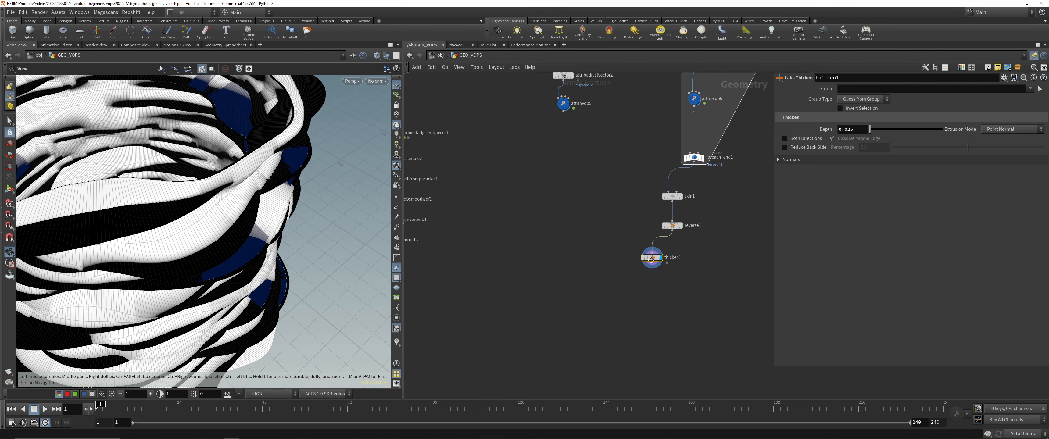
drag(471, 214, 701, 282)
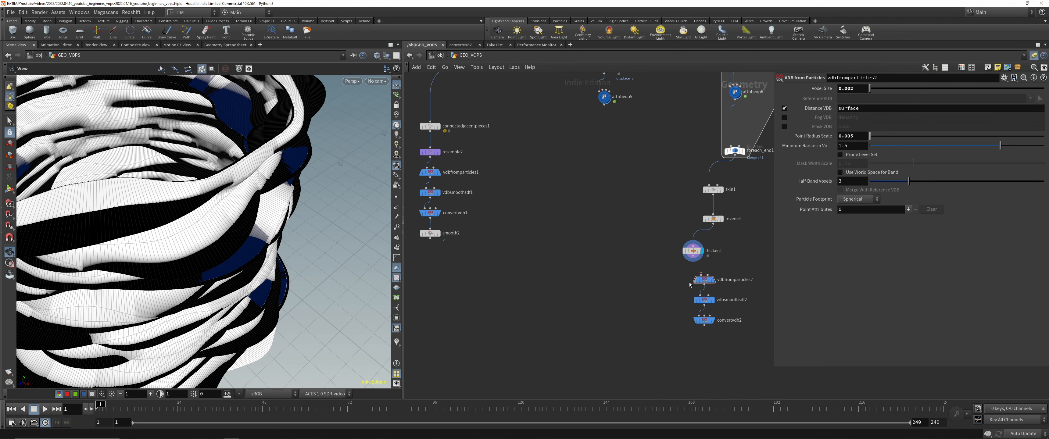
click(714, 278)
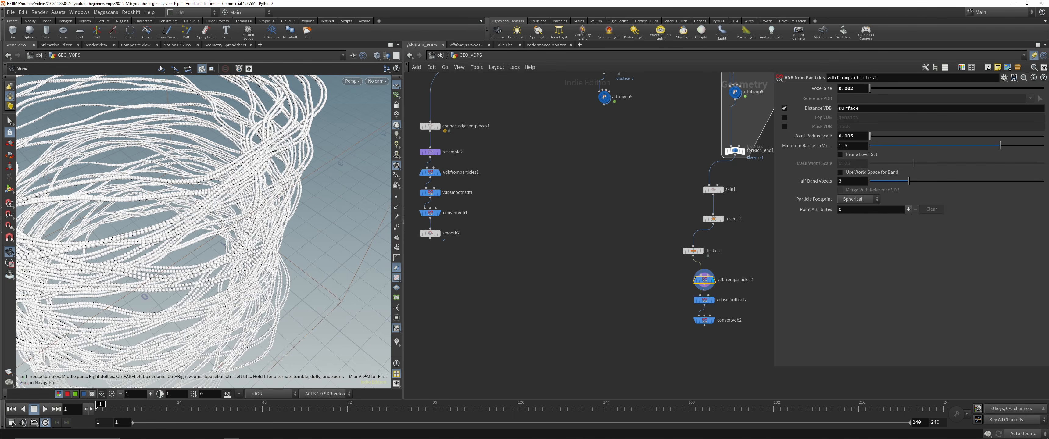
drag(209, 232, 265, 160)
right_drag(265, 160, 350, 204)
drag(260, 261, 220, 229)
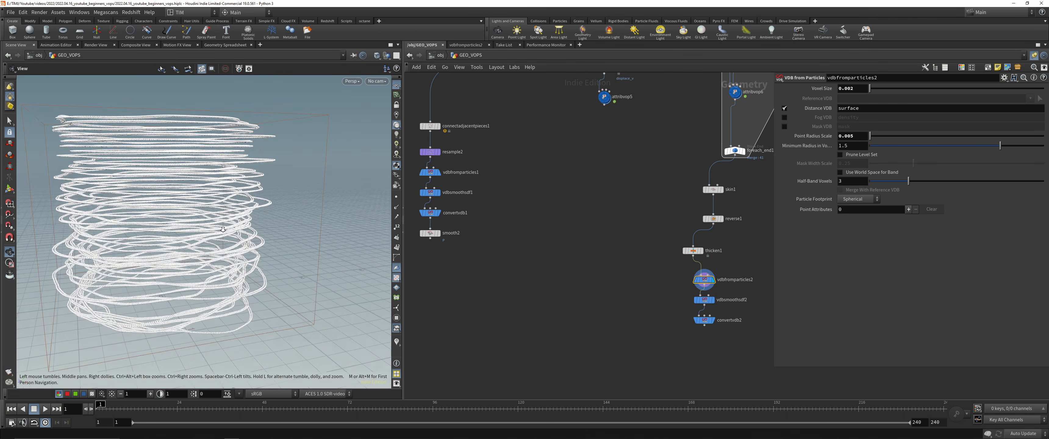
right_drag(220, 228, 277, 249)
drag(277, 249, 265, 261)
Step: Add a VDB from Polygons node with a voxel size of 0.01, wire thicken1 into it, and display it
middle_drag(641, 285, 533, 290)
scroll(683, 279, up, 4)
key(Tab)
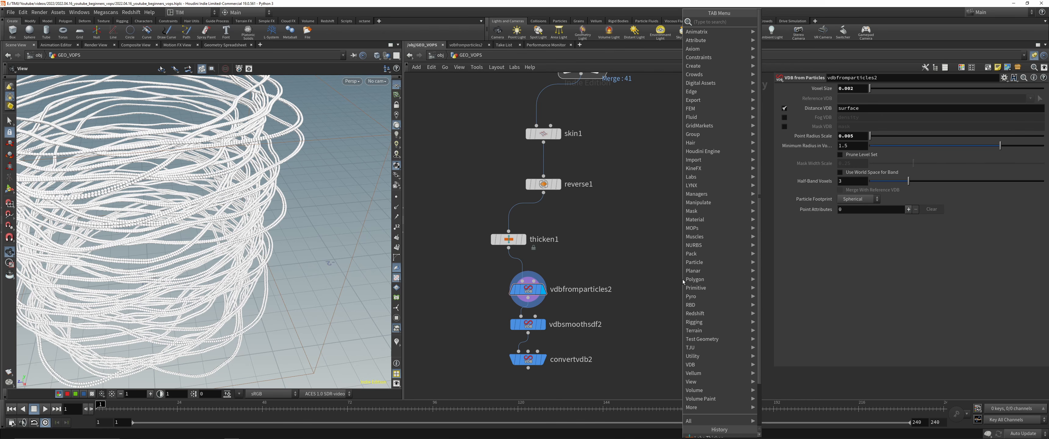
text(vdbfrompo)
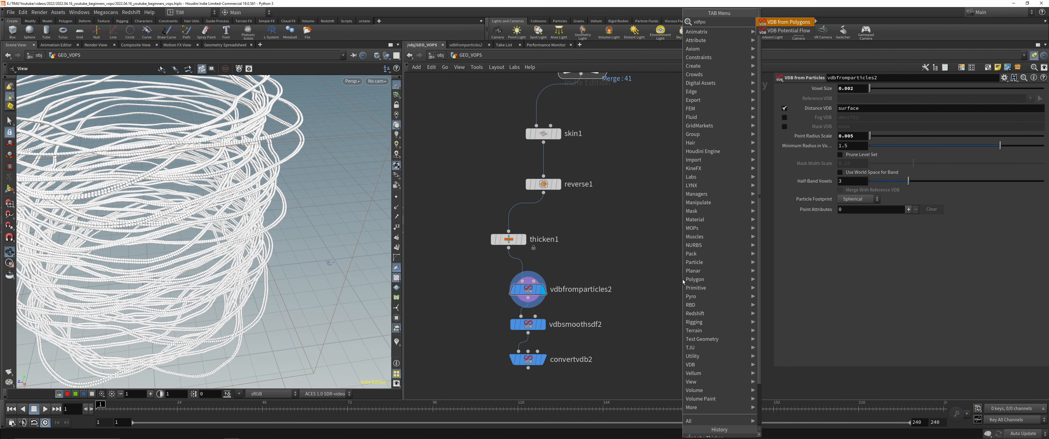
key(Return)
click(683, 281)
drag(508, 249, 679, 272)
click(698, 279)
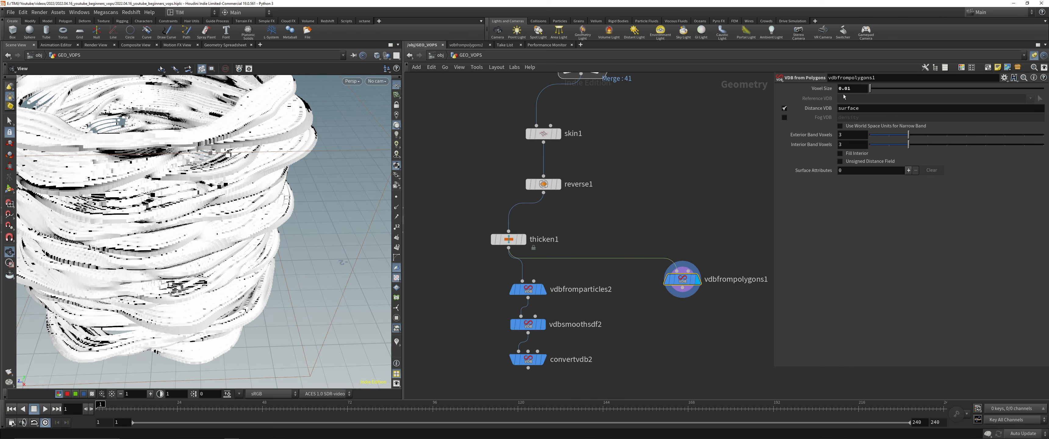
Step: Increase the depth of thicken1, then rewire vdbsmoothsdf2 and convertvdb2 below vdbfrompolygons1 with convertvdb2 displayed
drag(471, 220, 532, 241)
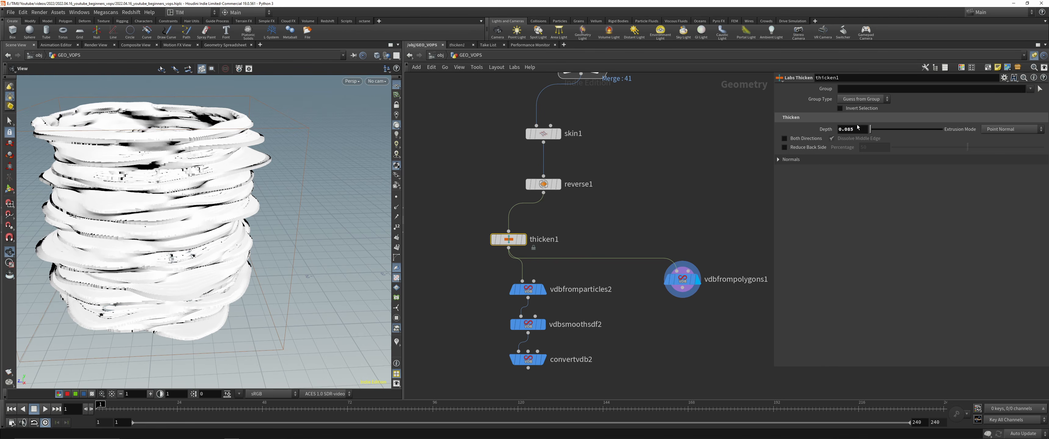
drag(573, 309, 521, 316)
drag(466, 361, 686, 317)
key(r)
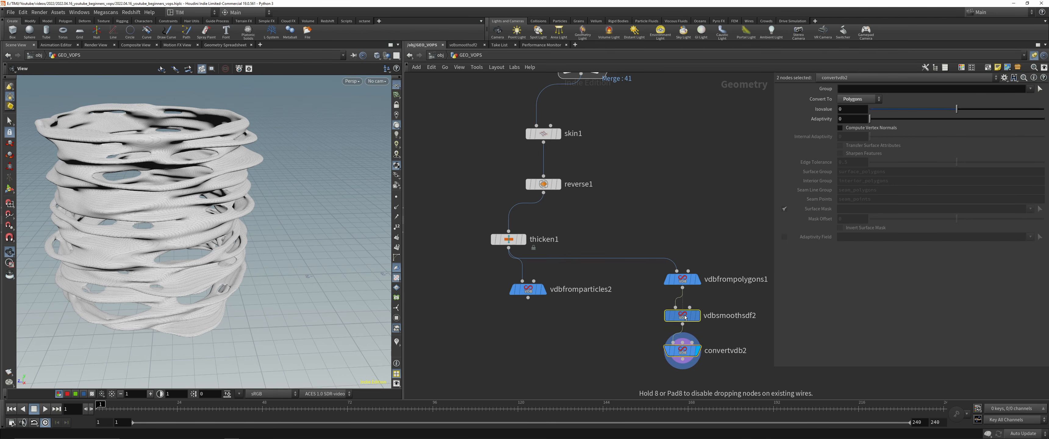
click(628, 331)
Step: Bypass vdbsmoothsdf2 and inspect the unsmoothed mesh
drag(255, 250, 261, 312)
click(678, 315)
key(b)
drag(220, 212, 213, 164)
Step: Set the depth of thicken1 to 0.15, then align it below reverse1 and display it to inspect the thickened surface
click(509, 239)
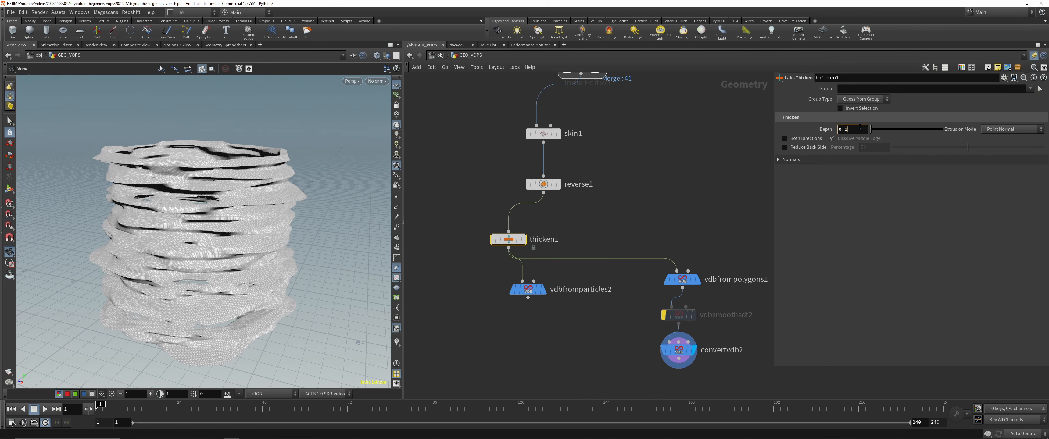
drag(212, 184, 211, 206)
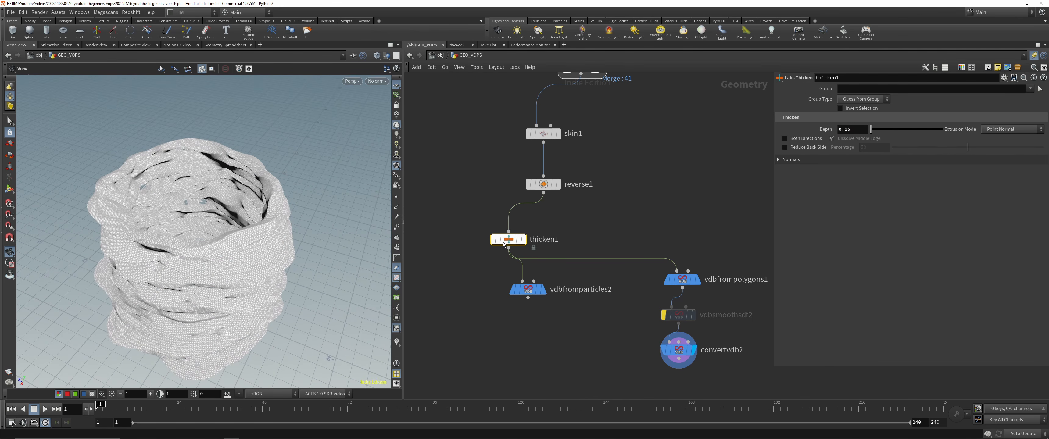
drag(508, 239, 544, 217)
key(r)
middle_drag(627, 212, 601, 202)
drag(267, 240, 264, 206)
key(shift+w)
mouse_move(265, 206)
right_down()
mouse_move(293, 183)
mouse_move(270, 211)
right_up()
key(shift+w)
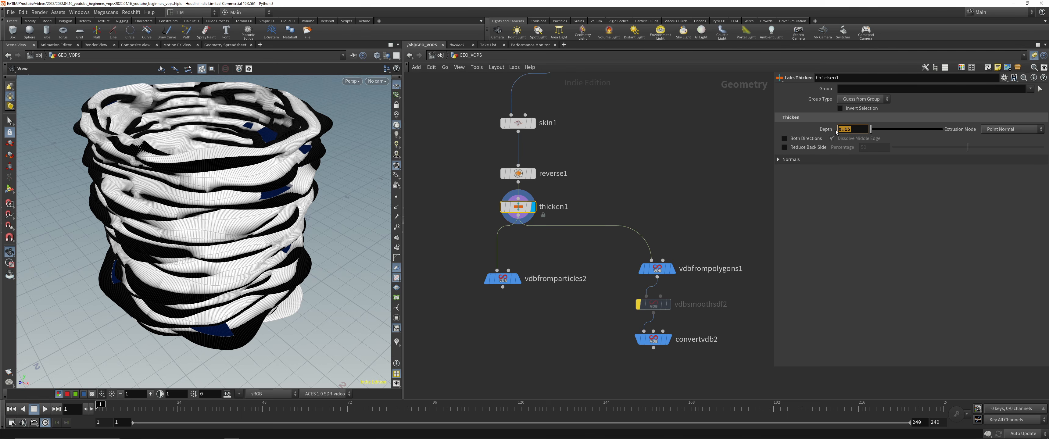
Step: Set the depth of thicken1 to -0.15 and inspect the thickened surface from the side
text(-)
key(Return)
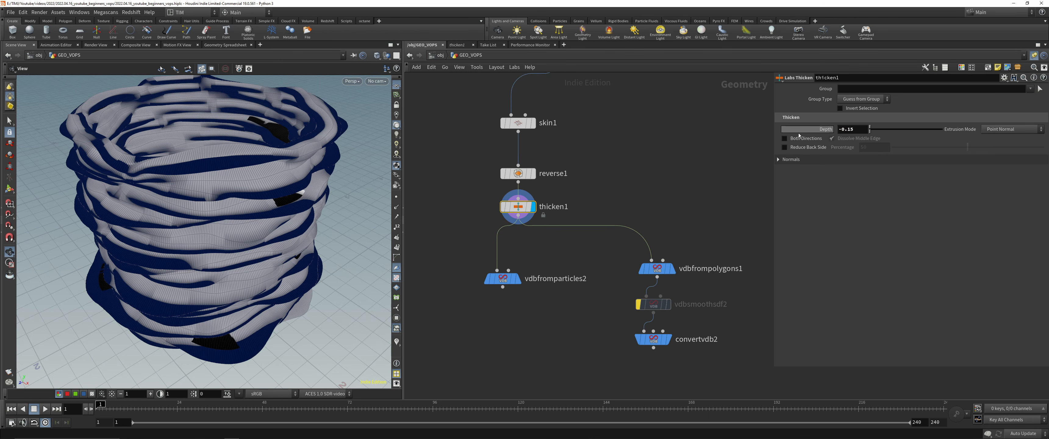
drag(241, 245, 272, 163)
scroll(272, 163, down, 2)
Step: Display convertvdb2 and inspect the converted mesh with the wireframe overlay toggled
click(673, 269)
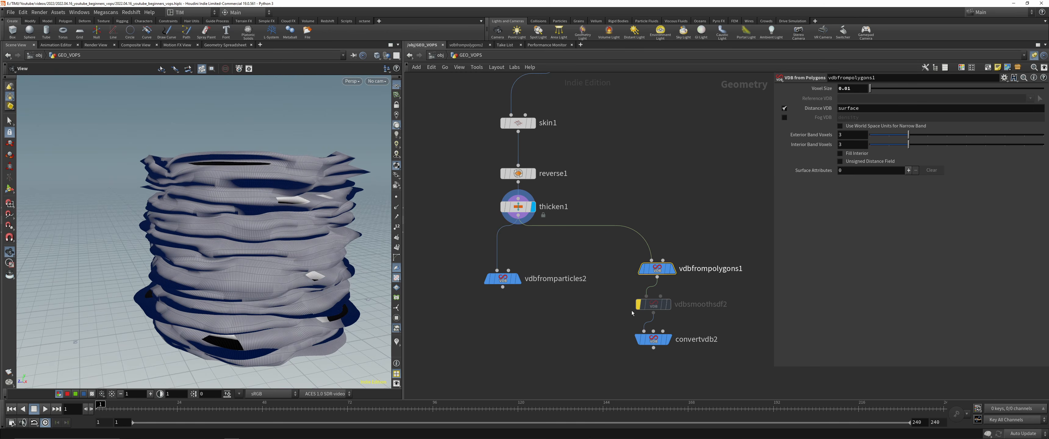
click(669, 339)
drag(262, 210, 277, 194)
middle_drag(277, 194, 192, 192)
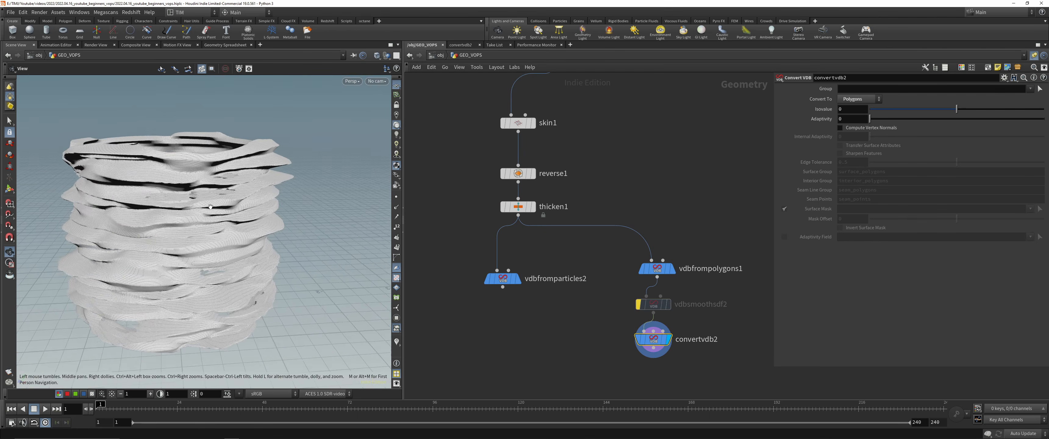
key(shift+w)
mouse_move(191, 191)
mouse_down()
mouse_move(213, 225)
mouse_move(244, 183)
mouse_up()
key(shift+w)
Step: Re-enable vdbsmoothsdf2, set its iterations to 10, and inspect the smoothed mesh from above and the side
click(648, 307)
key(b)
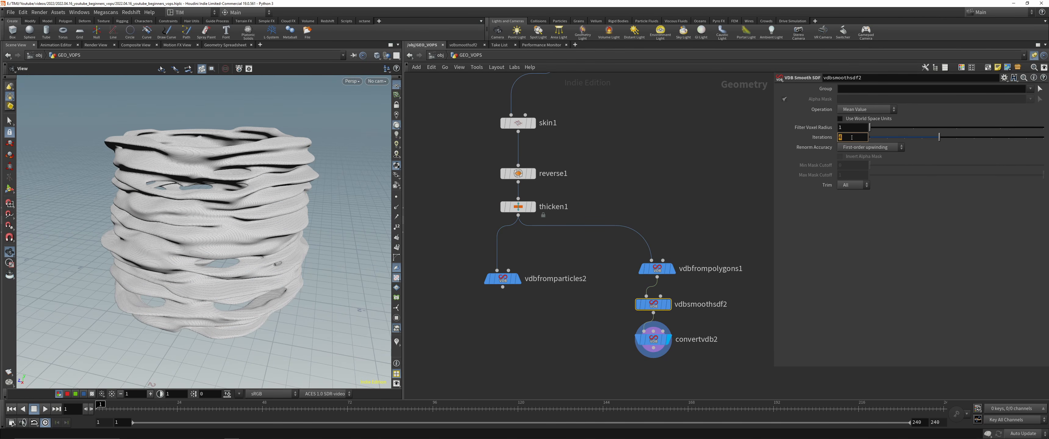
text(0)
key(Return)
drag(228, 192, 245, 223)
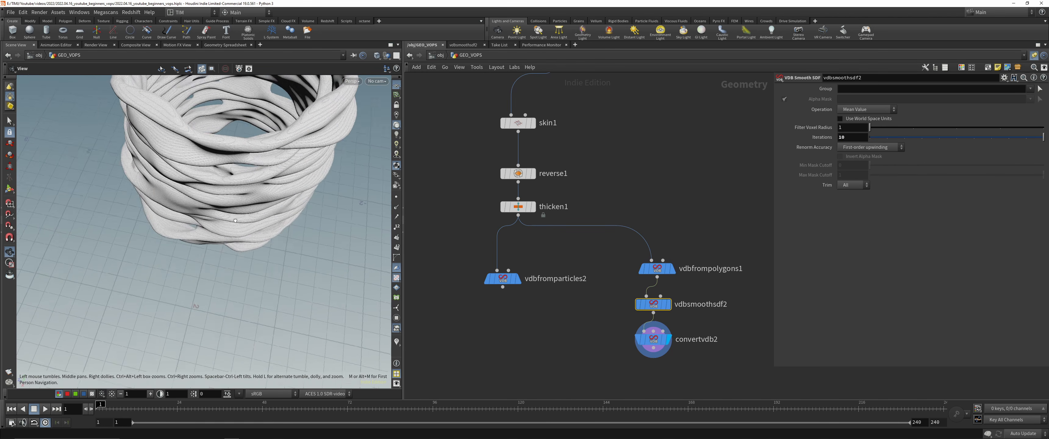
right_drag(245, 223, 240, 212)
drag(240, 212, 227, 197)
right_drag(228, 196, 226, 218)
middle_drag(226, 218, 221, 185)
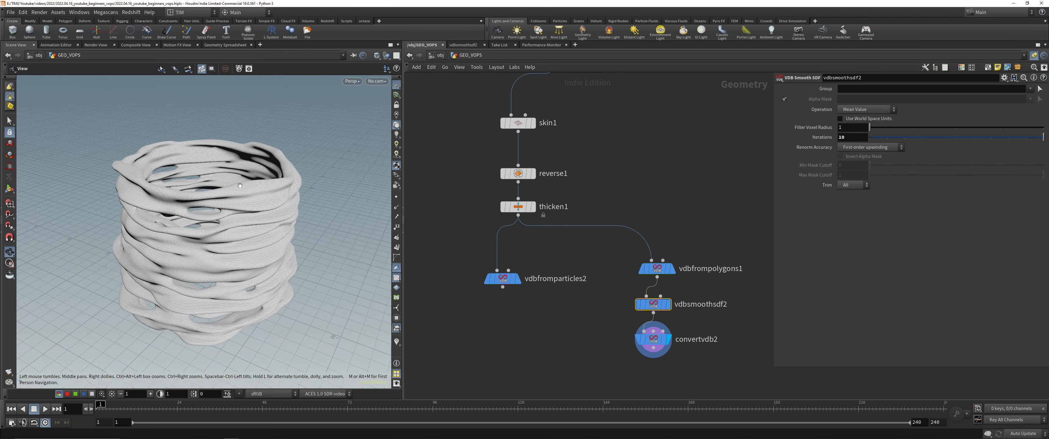
Step: Set the length of line2 to 5 and frame the taller stack in the viewport
scroll(592, 207, down, 4)
middle_drag(652, 90, 630, 242)
scroll(631, 242, down, 2)
middle_drag(630, 110, 633, 219)
scroll(632, 219, down, 2)
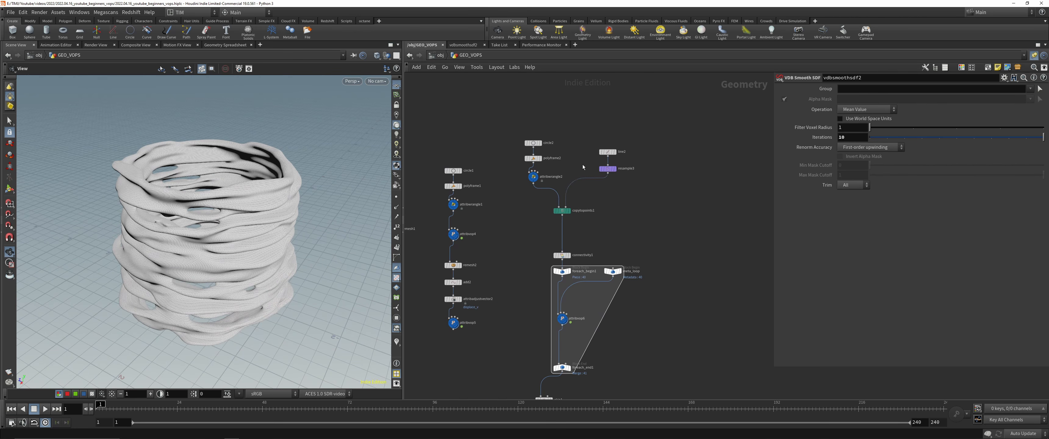
click(608, 151)
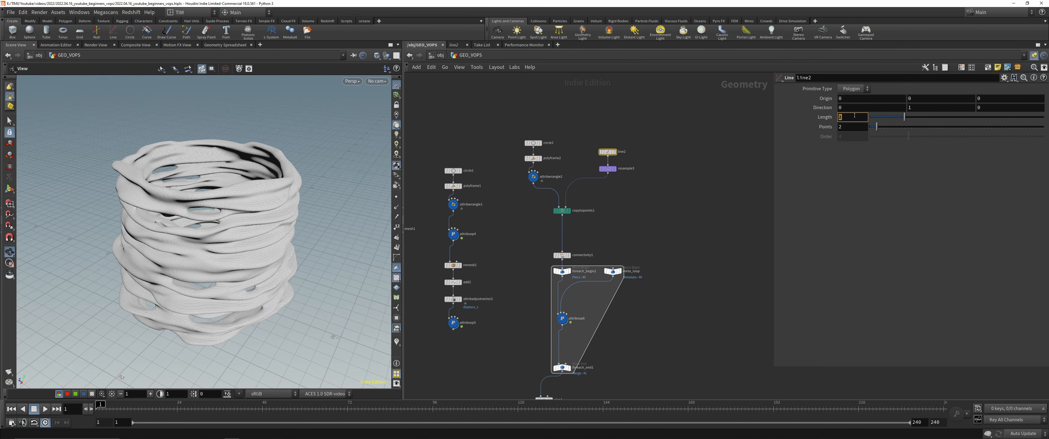
text(5)
key(Return)
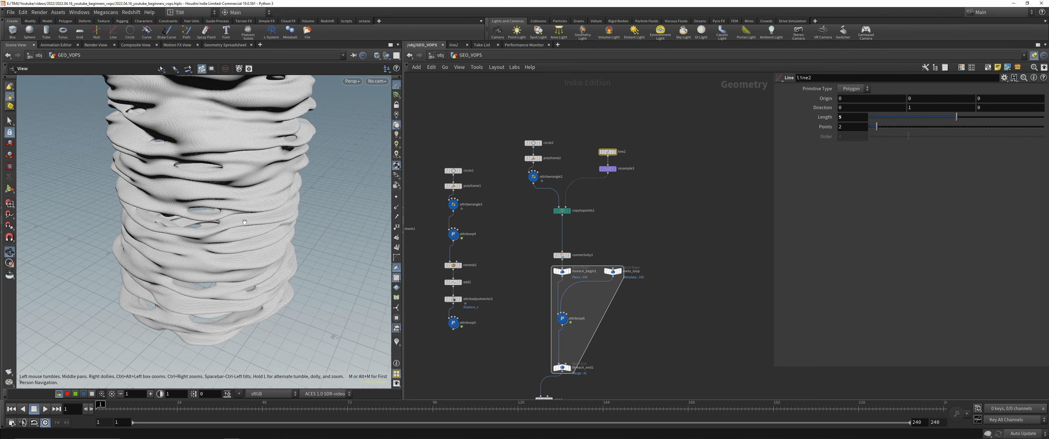
right_drag(247, 220, 246, 84)
middle_drag(246, 83, 233, 157)
right_drag(233, 157, 233, 207)
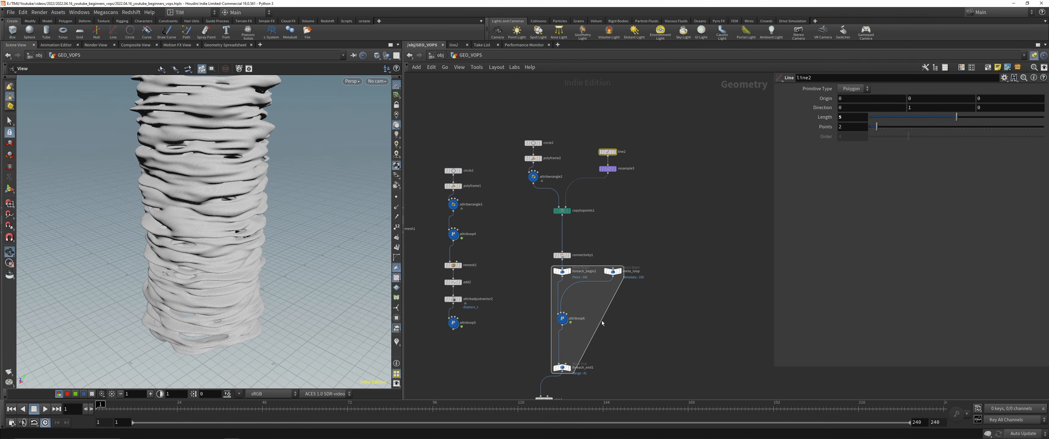
Step: Inside attribvop6, set the scale of displacenml1 to 3
double_click(563, 319)
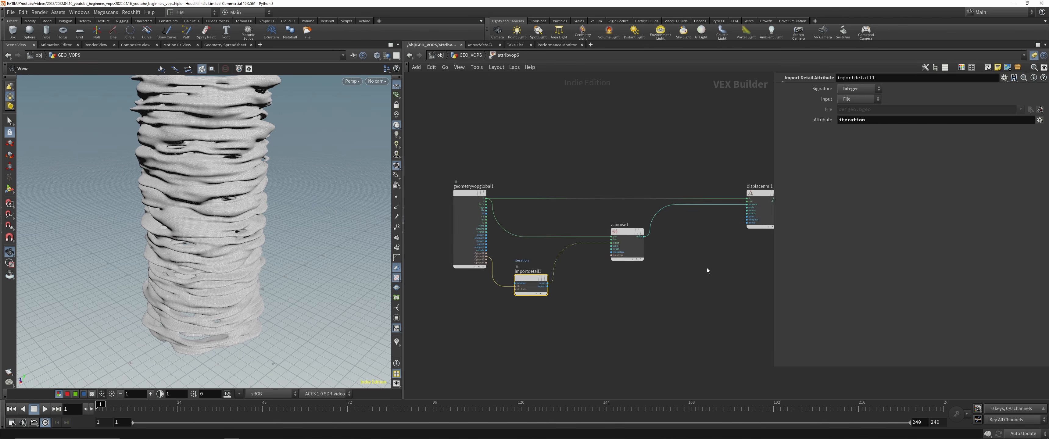
click(636, 244)
click(853, 102)
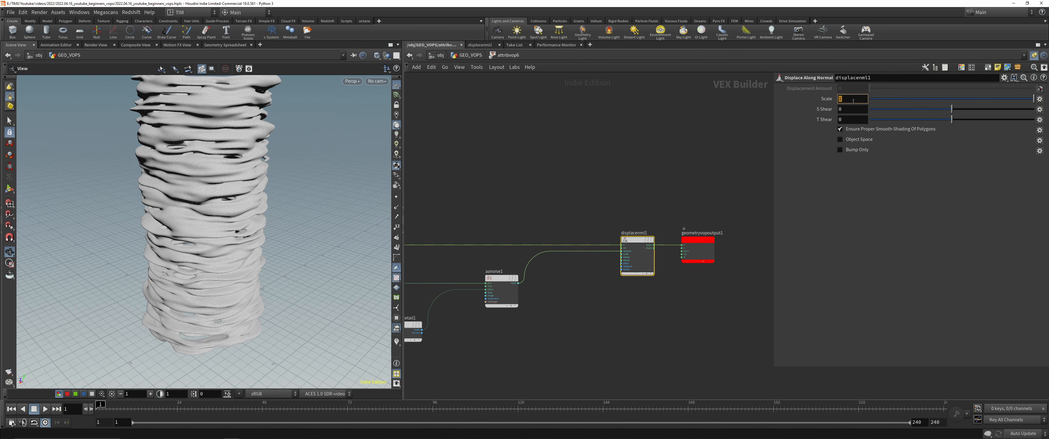
text(3)
key(Return)
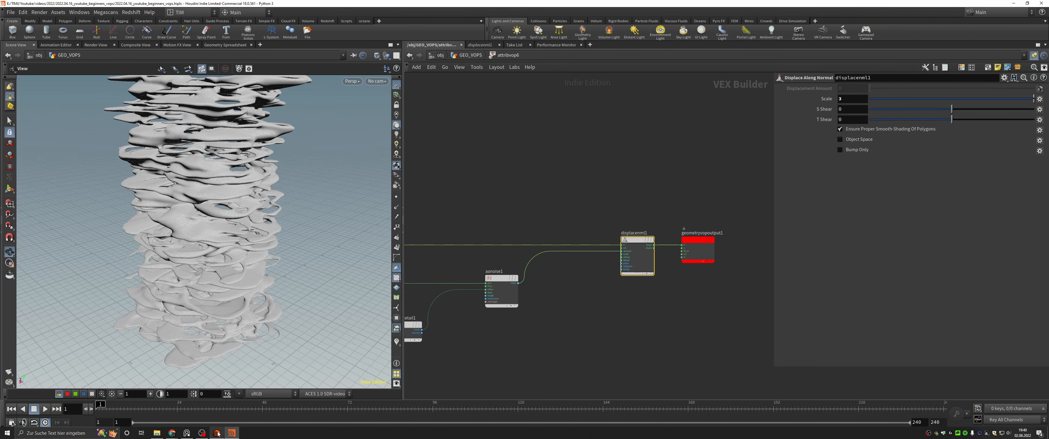
Step: Inspect the strongly displaced stack, then set the scale of displacenml1 to 1.25
click(203, 434)
click(532, 335)
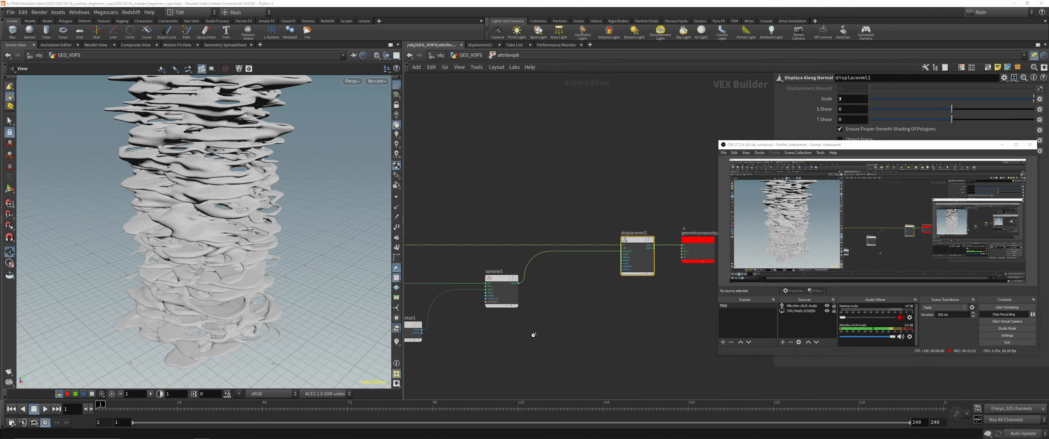
drag(201, 156, 265, 240)
scroll(583, 273, down, 1)
click(847, 98)
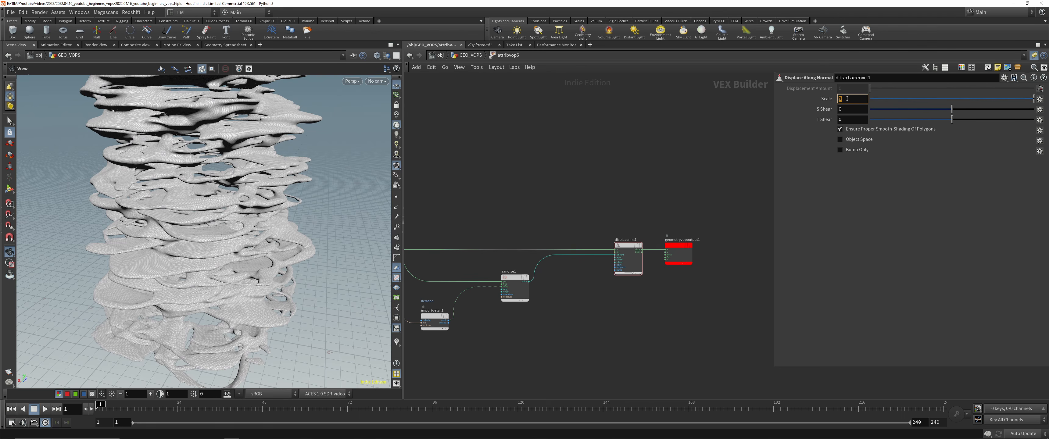
text(1.25)
key(Return)
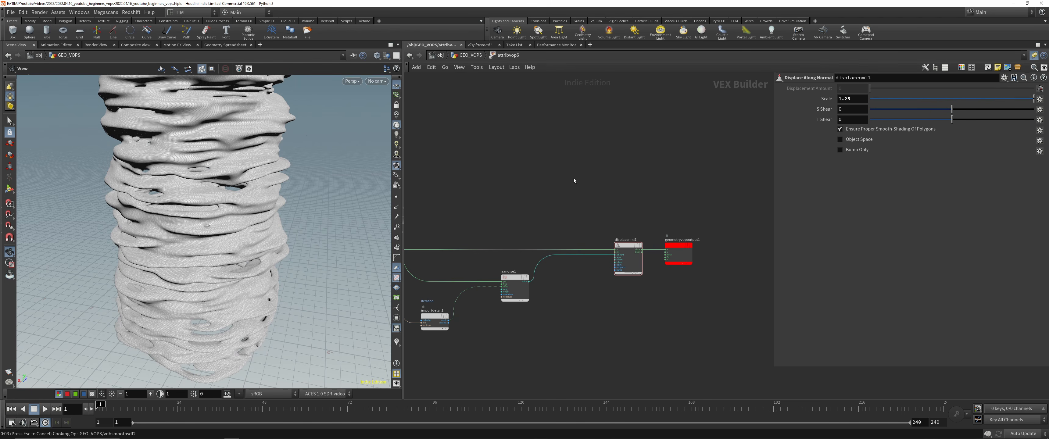
Step: Return to the GEO_VOPS network and tidy the layout of vdbfrompolygons1, vdbsmoothsdf2 and convertvdb2 below thicken1
key(u)
click(203, 433)
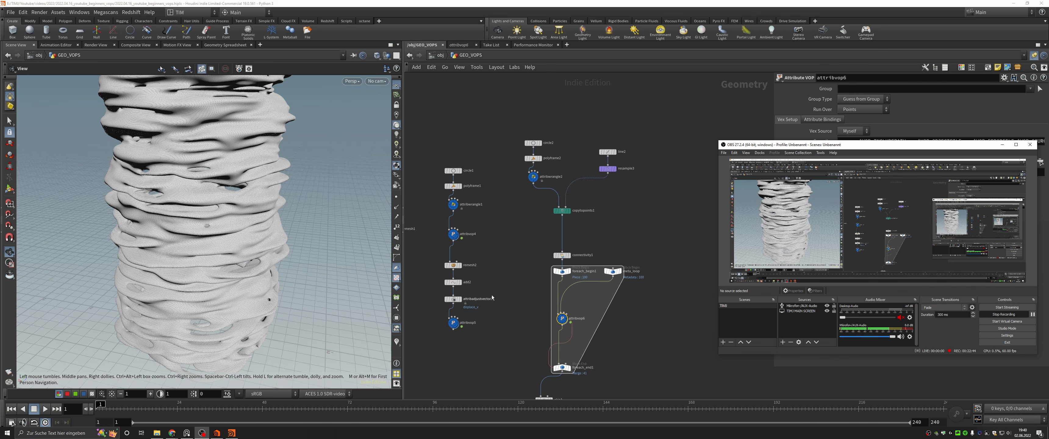
click(499, 294)
middle_drag(523, 314, 535, 192)
scroll(667, 378, down, 1)
middle_drag(667, 379, 620, 293)
drag(615, 345, 575, 263)
scroll(580, 277, up, 4)
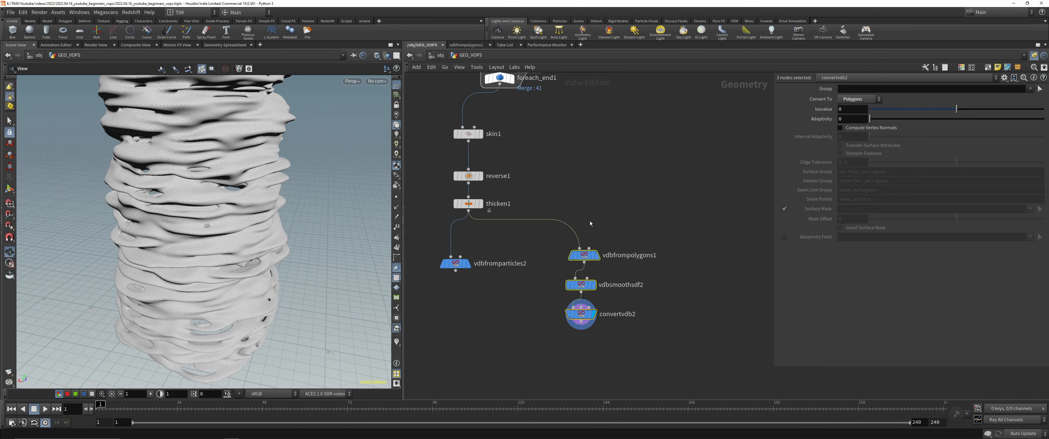
key(l)
drag(592, 211, 596, 257)
click(615, 195)
Step: Review all the finished node chains in the GEO_VOPS network
middle_drag(626, 118, 597, 259)
scroll(596, 260, down, 5)
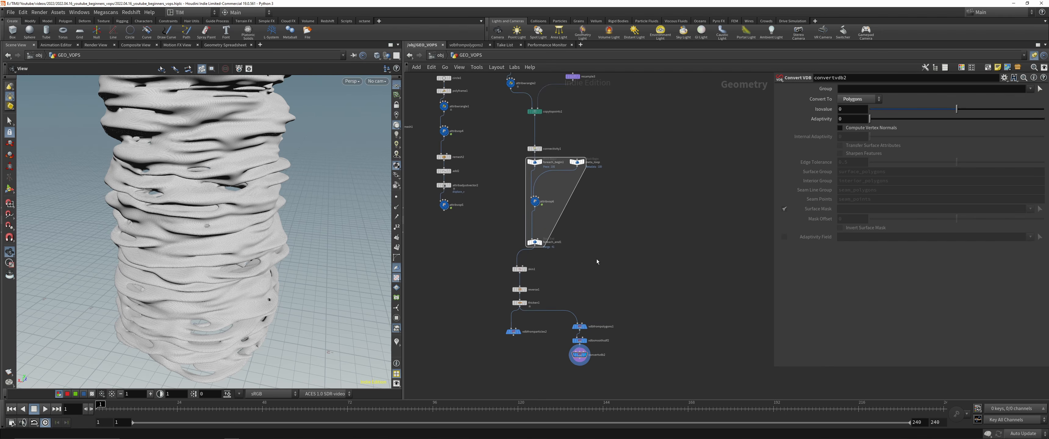
middle_drag(602, 227, 645, 248)
scroll(645, 247, down, 2)
scroll(655, 263, up, 3)
scroll(657, 263, down, 3)
mouse_move(536, 268)
middle_down()
mouse_move(705, 268)
mouse_move(541, 268)
mouse_move(556, 269)
middle_up()
scroll(550, 268, up, 2)
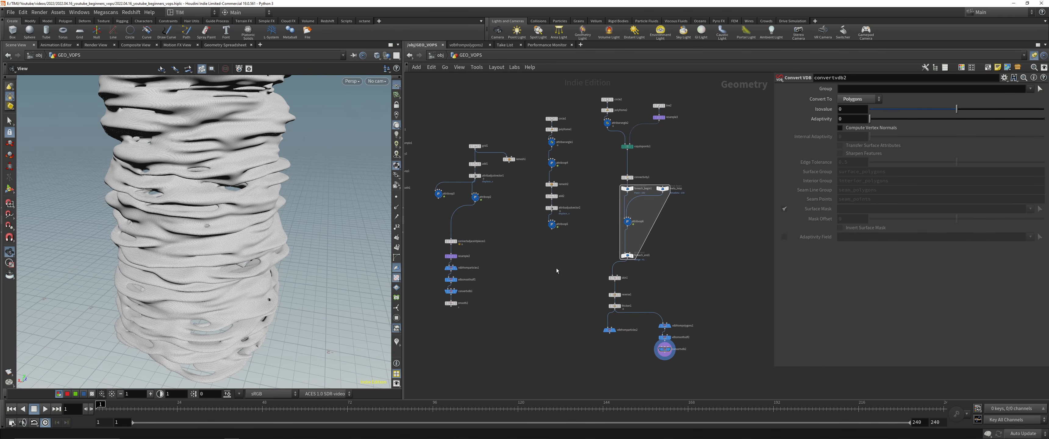